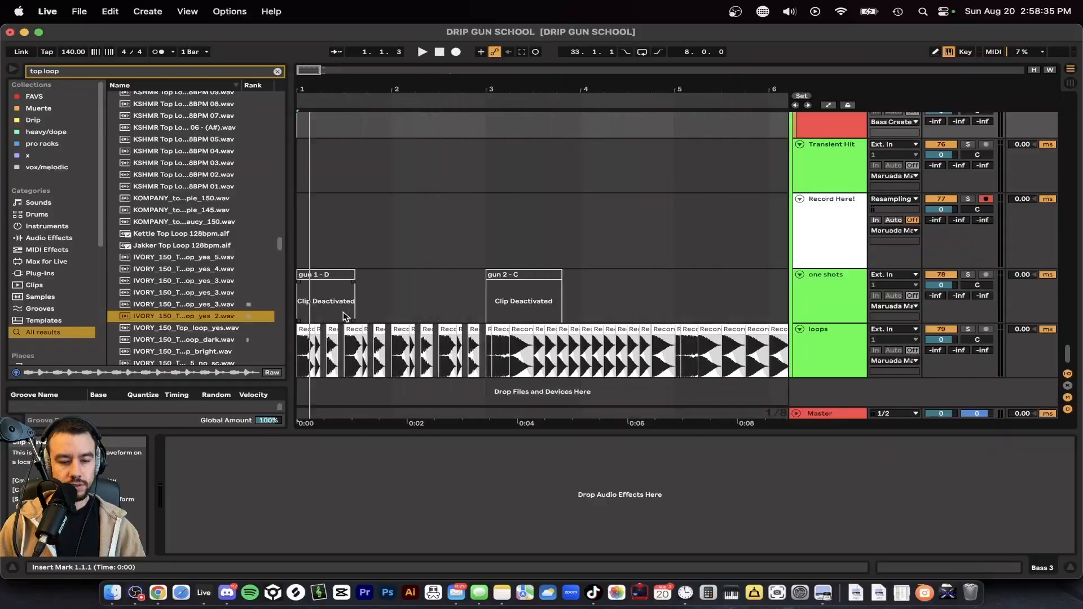
- Play the chopped clips on the loops track from bar 1 and stop playback past bar 7
scroll(343, 313, "down", 2)
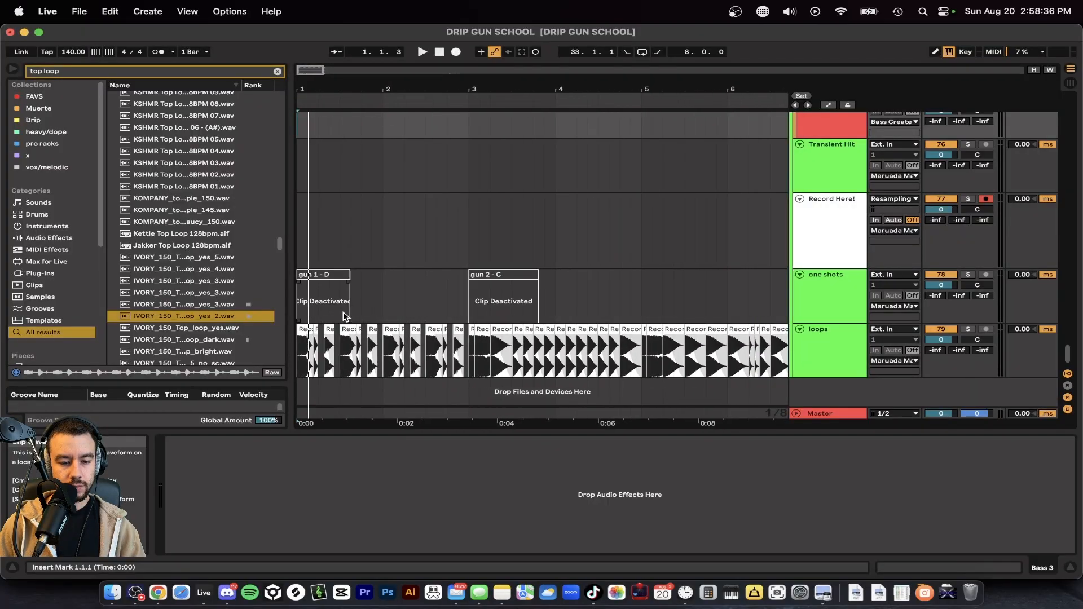
left_click(299, 262)
key("space")
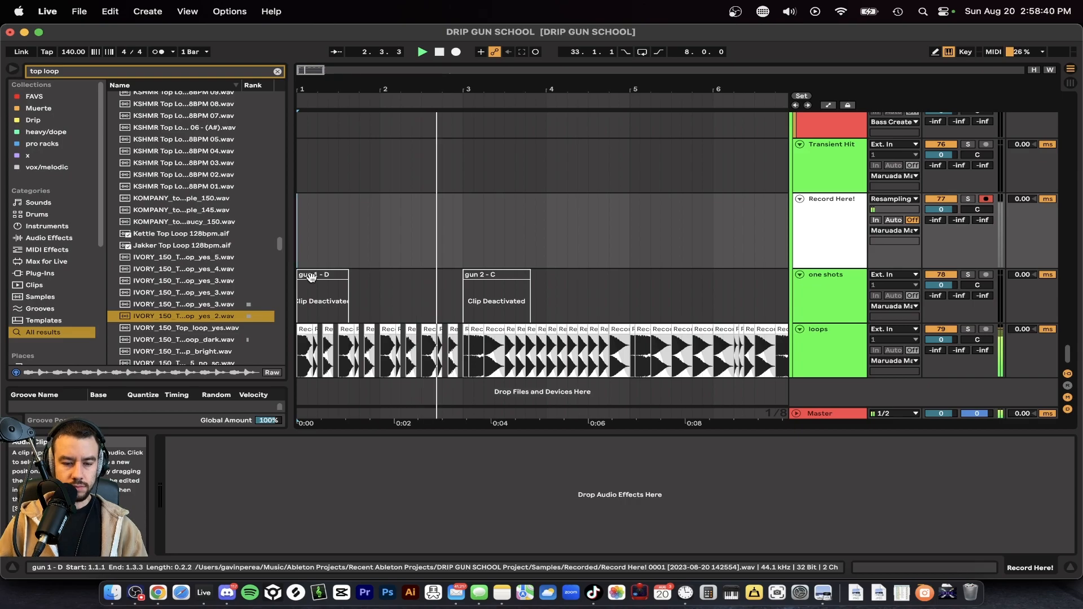
left_click(404, 433)
scroll(409, 436, "down", 2)
scroll(406, 436, "down", 3)
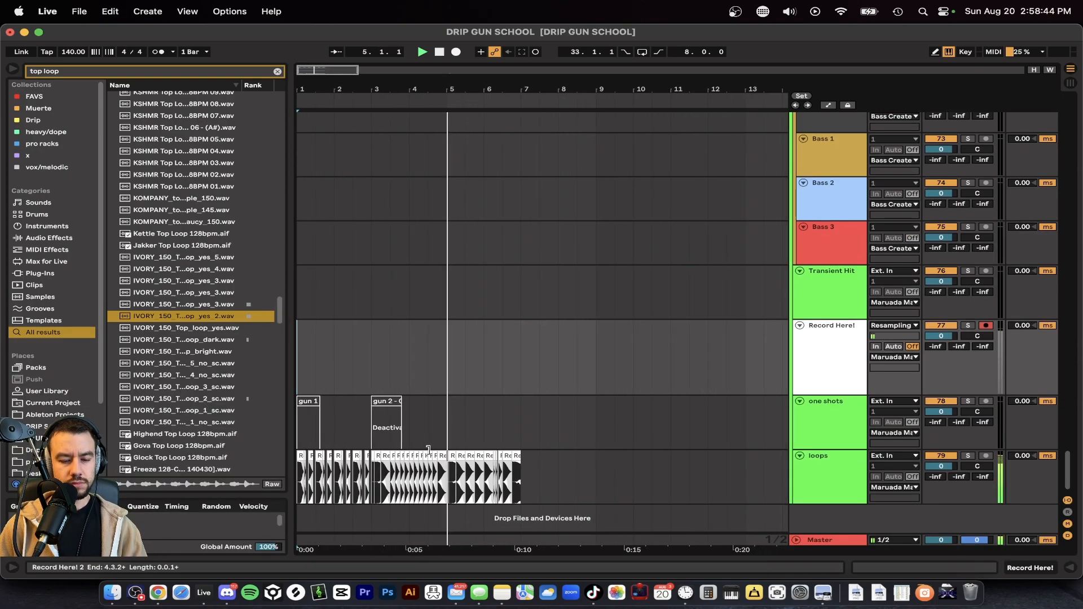
scroll(430, 450, "up", 3)
scroll(430, 450, "down", 2)
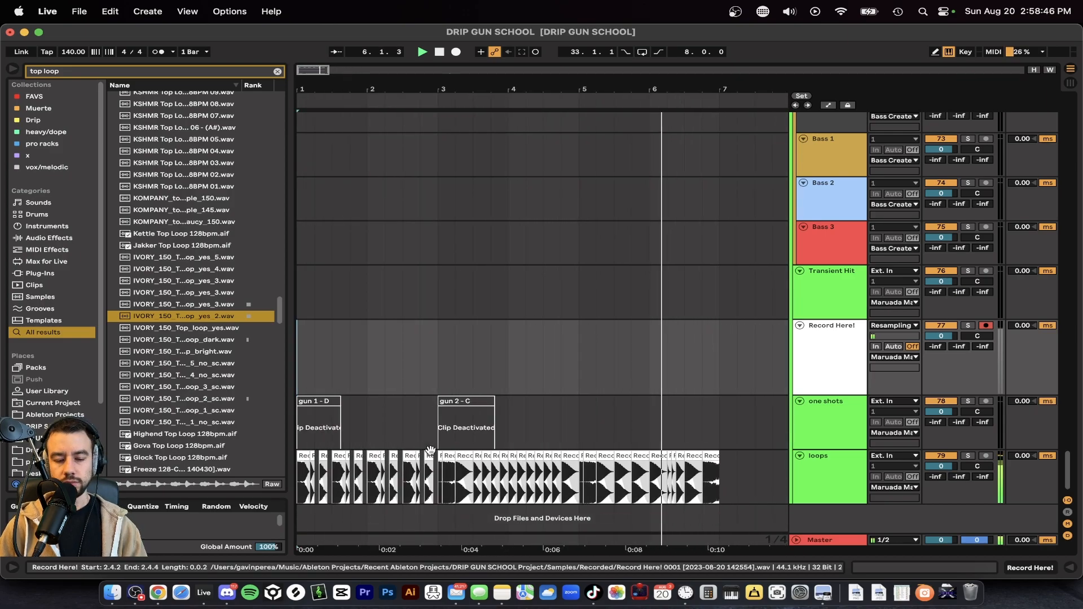
scroll(463, 448, "down", 2)
key("space")
left_click(11, 568)
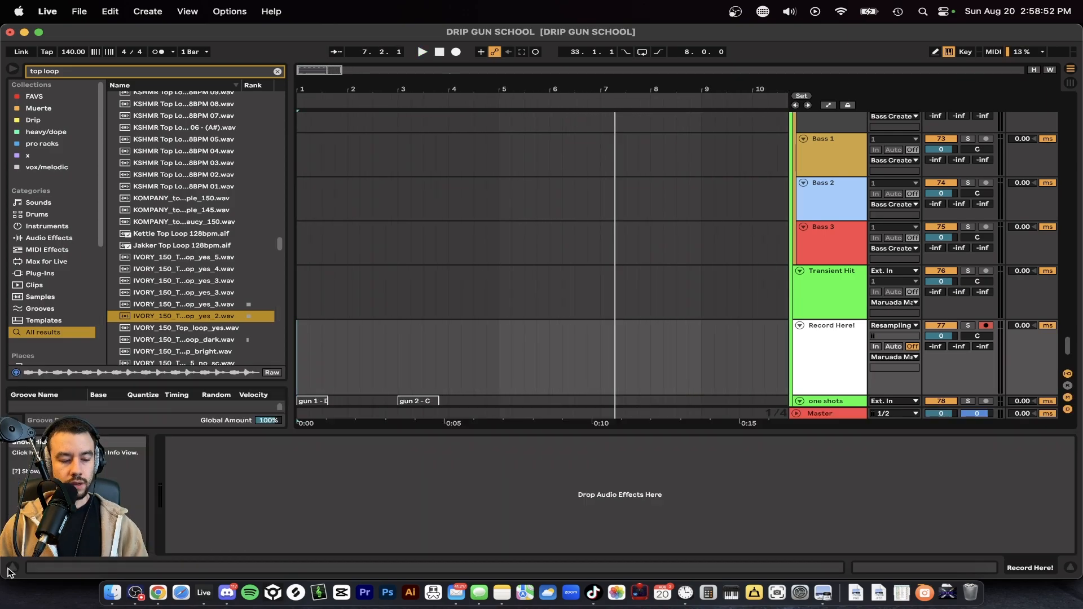
- Examine the first chopped clips on the loops track at bar 1
scroll(508, 276, "down", 5)
scroll(316, 354, "up", 5)
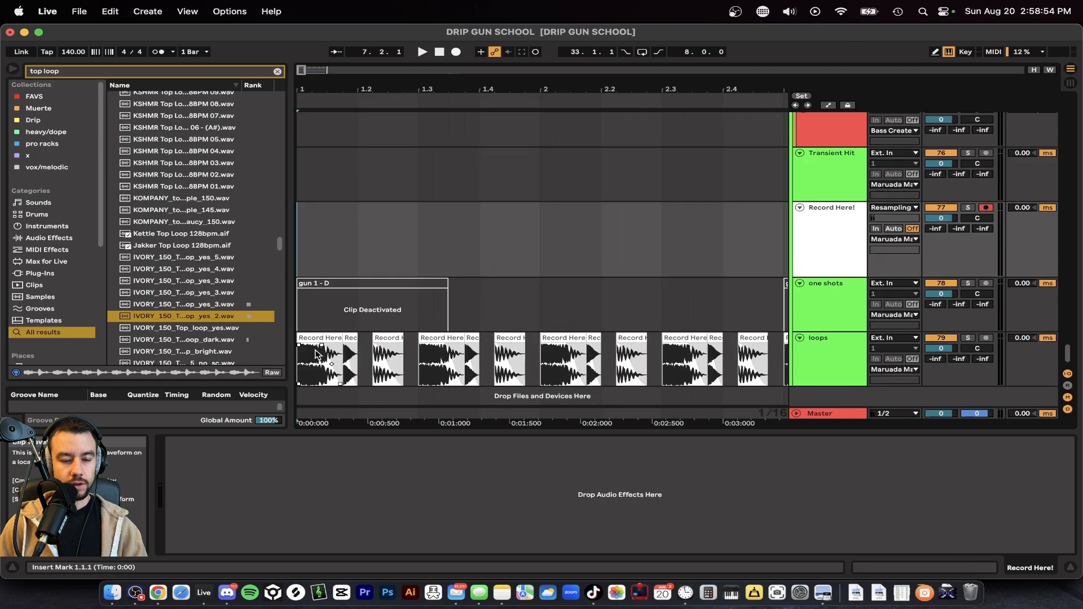
left_click(311, 340)
scroll(580, 240, "down", 3)
scroll(580, 240, "up", 5)
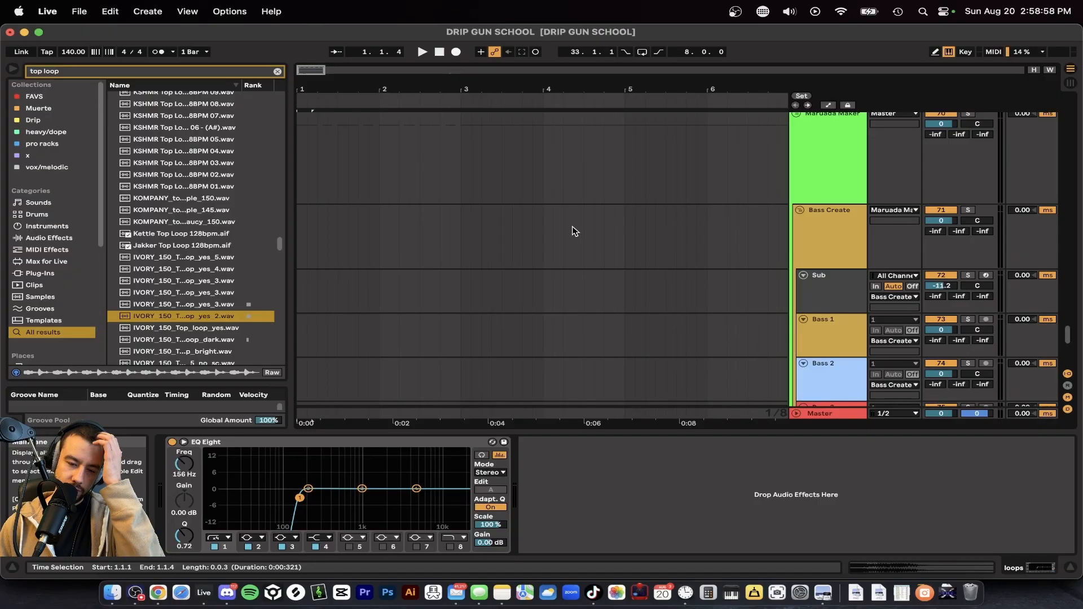
- Hide the device view and play the layered Sub, Bass 1, Bass 2 and Transient Hit clips from bar 33
key("super+alt+l")
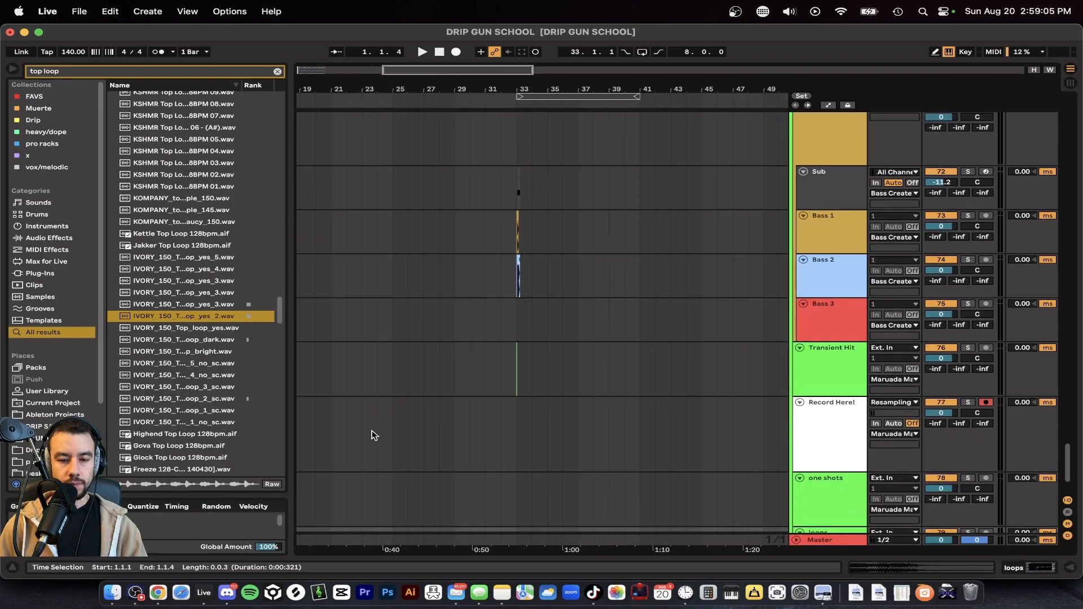
scroll(459, 220, "down", 3)
scroll(459, 220, "up", 7)
left_click(383, 299)
scroll(371, 302, "down", 5)
scroll(371, 302, "up", 5)
scroll(372, 306, "down", 2)
key("space")
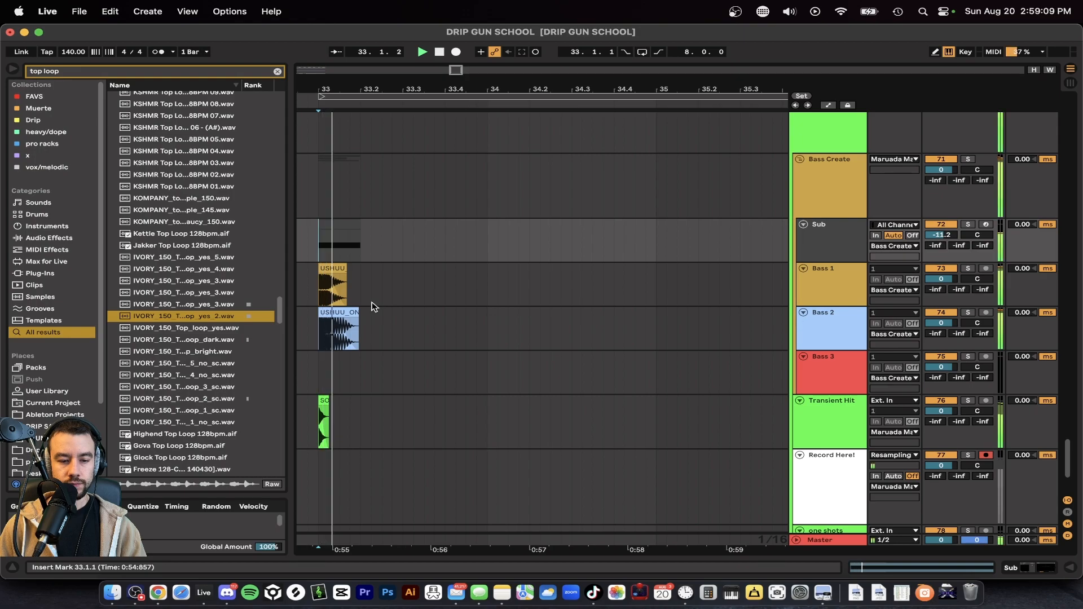
scroll(370, 314, "up", 2)
key("space")
- Delete the Reverb from the Bass Create group's effect chain
left_click(800, 234)
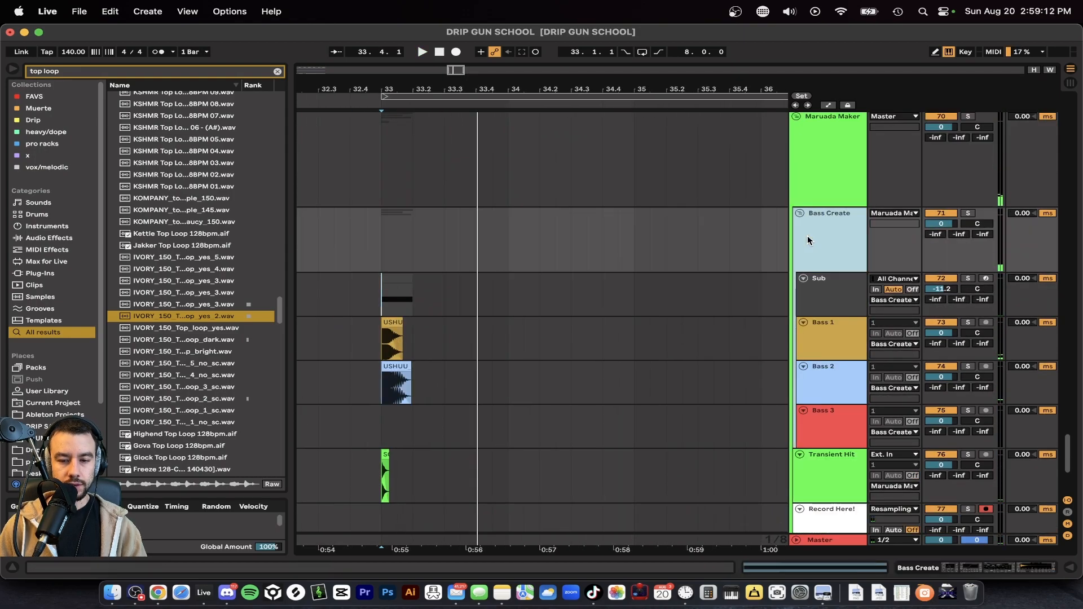
left_click(824, 178)
double_click(823, 226)
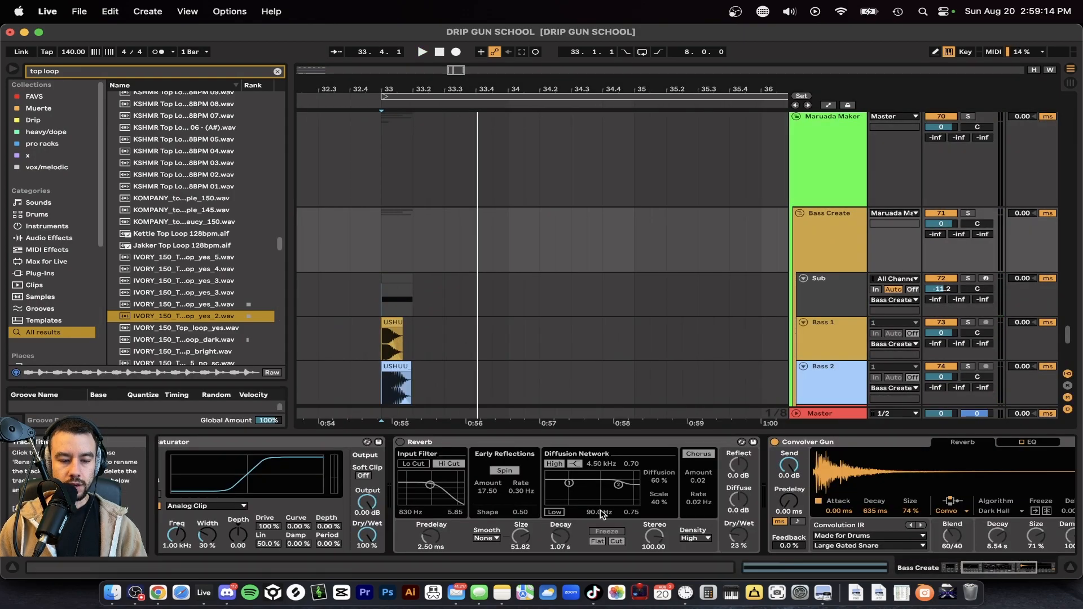
double_click(486, 442)
scroll(417, 489, "left", 3)
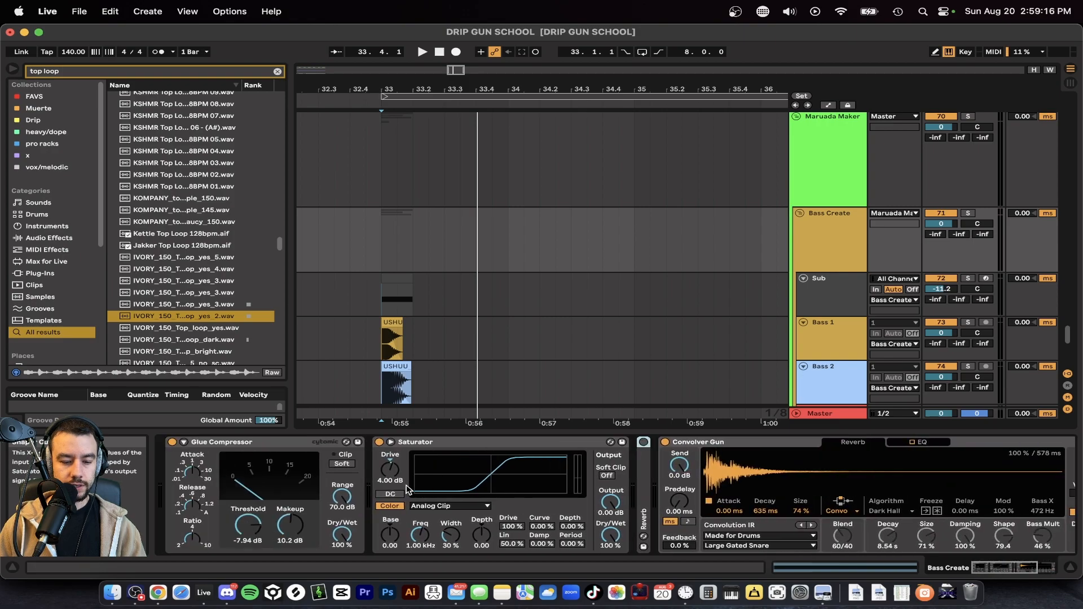
left_click(641, 476)
key("Delete")
- Examine the disperserzzzz rack and its nested eq stack1 in the Maruada Maker group's effect chain
left_click(845, 175)
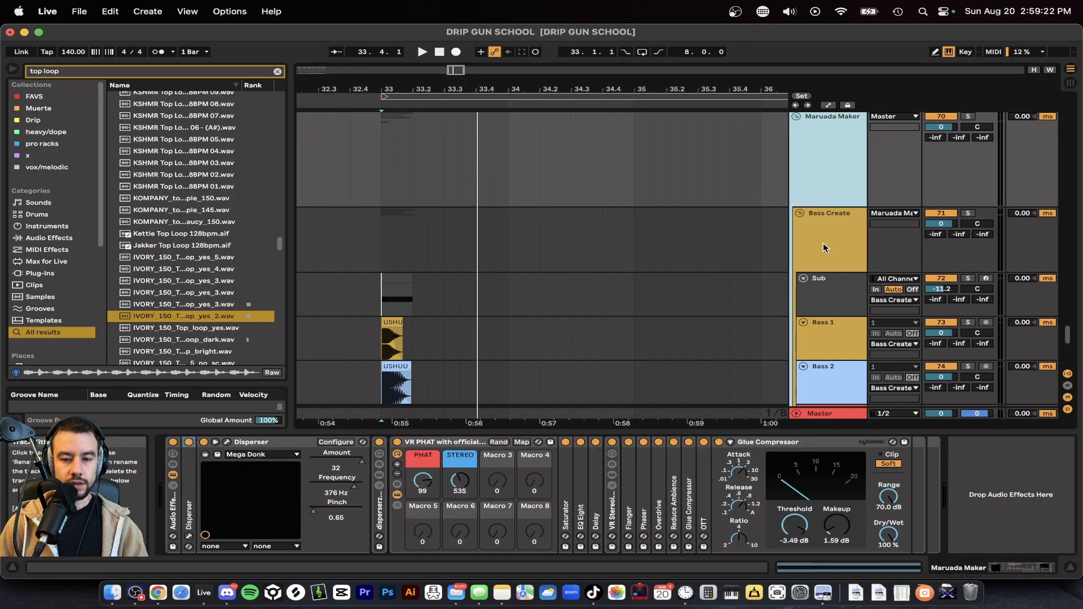
left_click(435, 444)
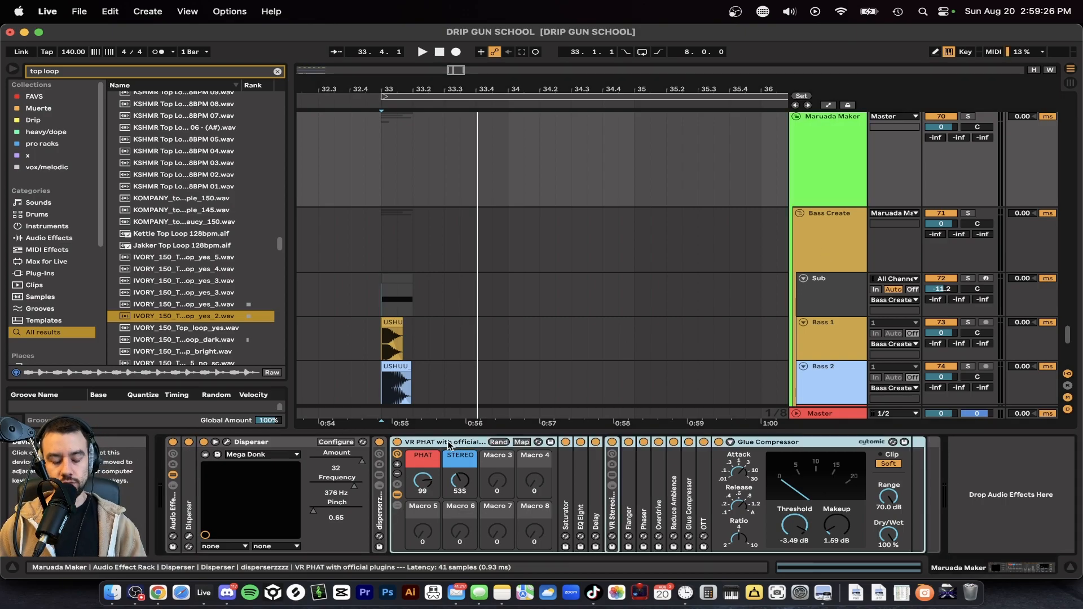
double_click(373, 494)
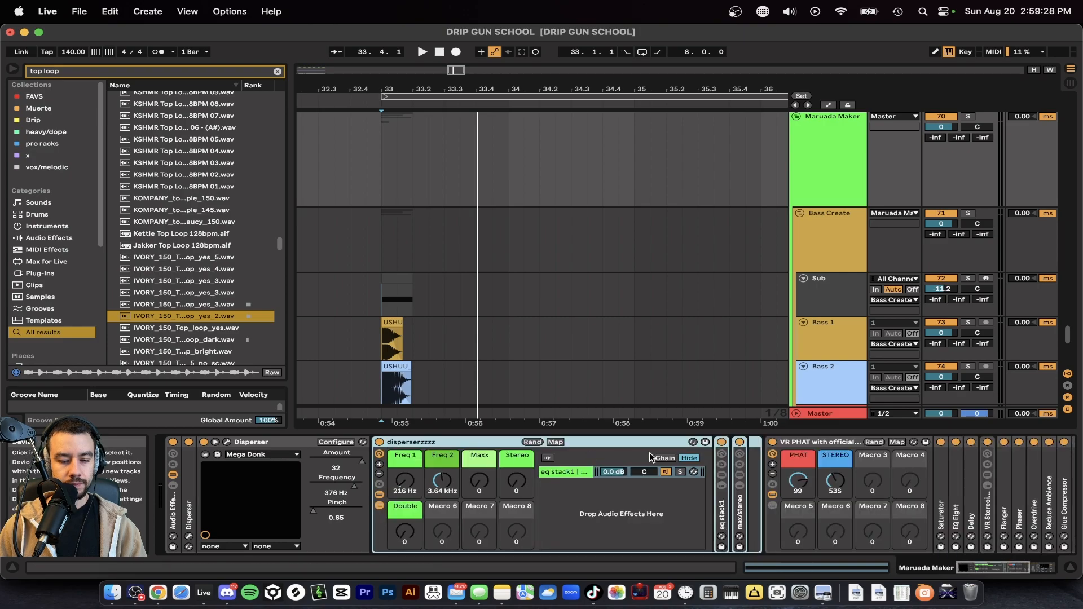
left_click(720, 496)
double_click(722, 505)
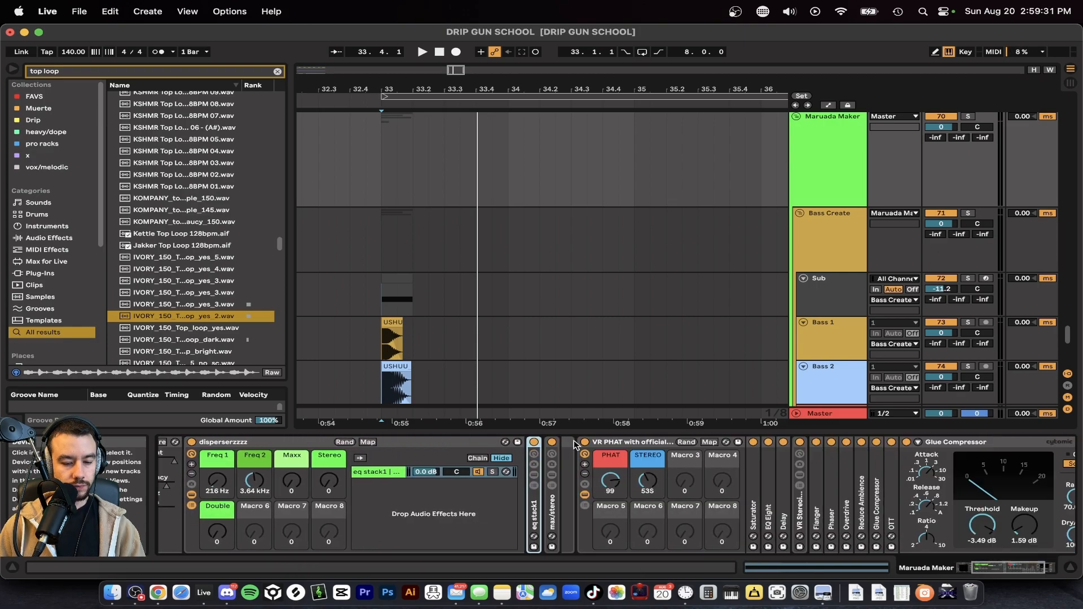
double_click(578, 443)
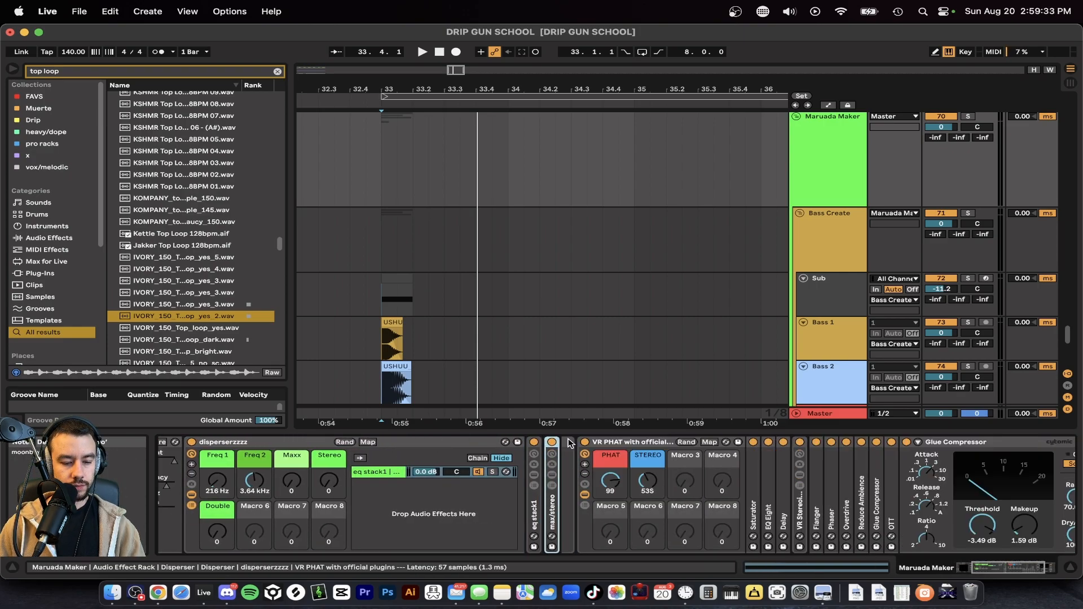
double_click(451, 444)
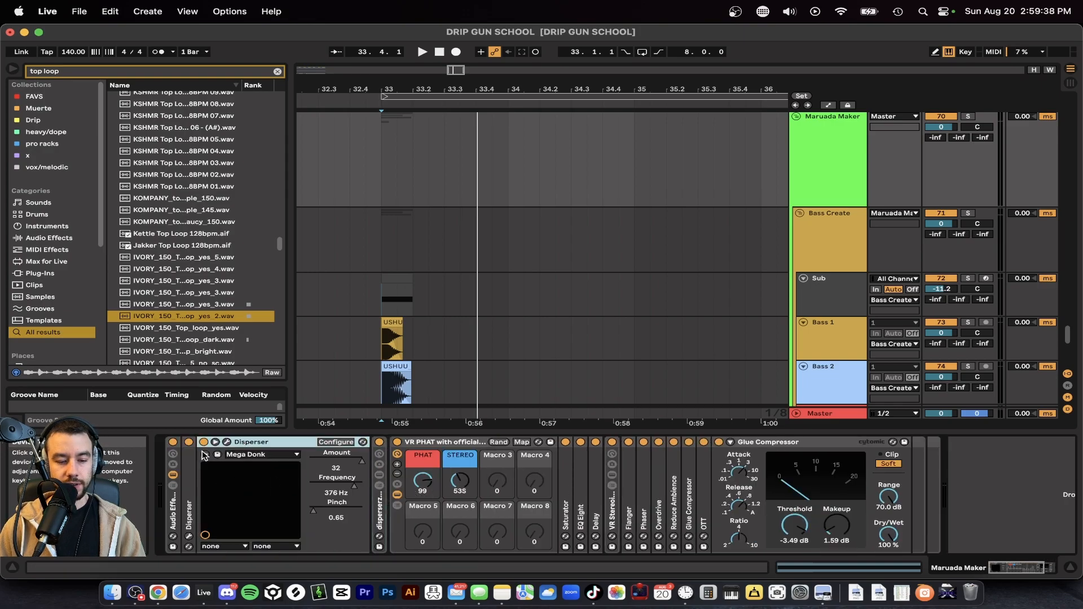
- Unfold the first Disperser in the Maruada Maker chain and review both Disperser plug-in windows, closing each one
left_click(189, 482)
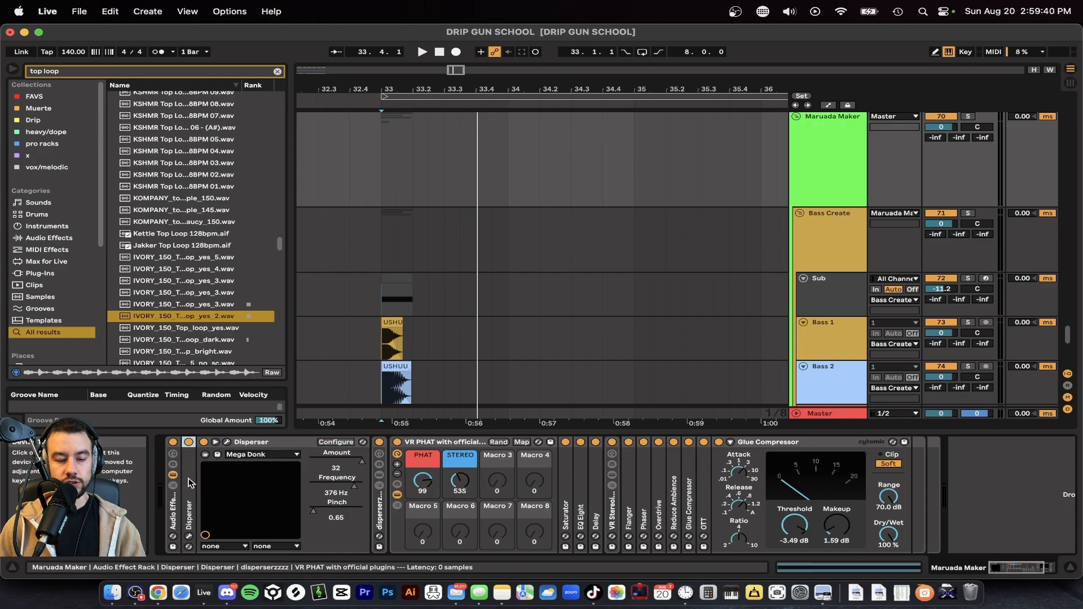
left_click(226, 442)
left_click(314, 51)
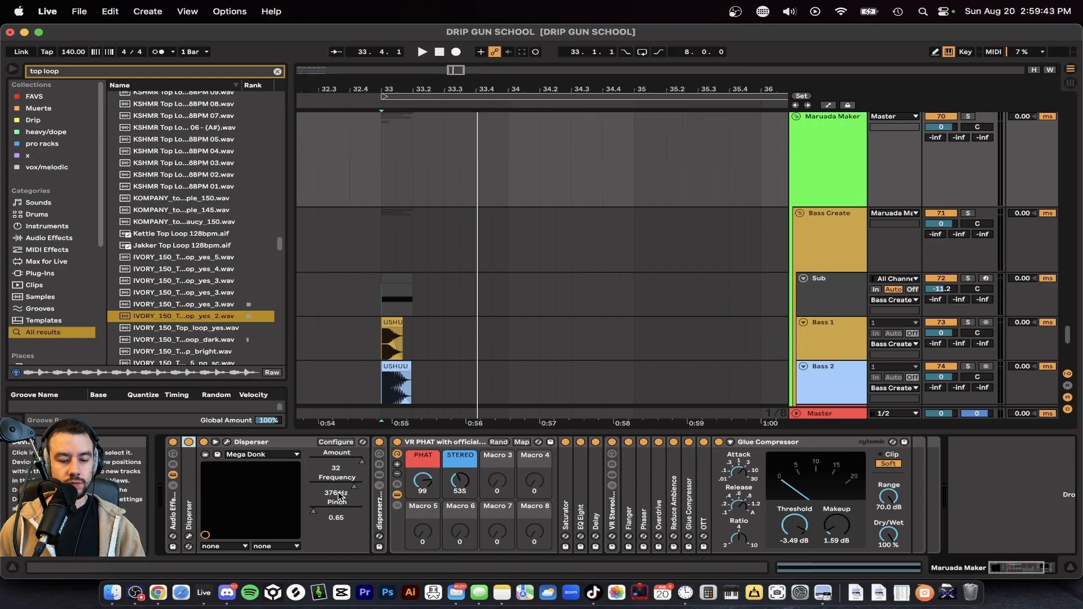
key("super+d")
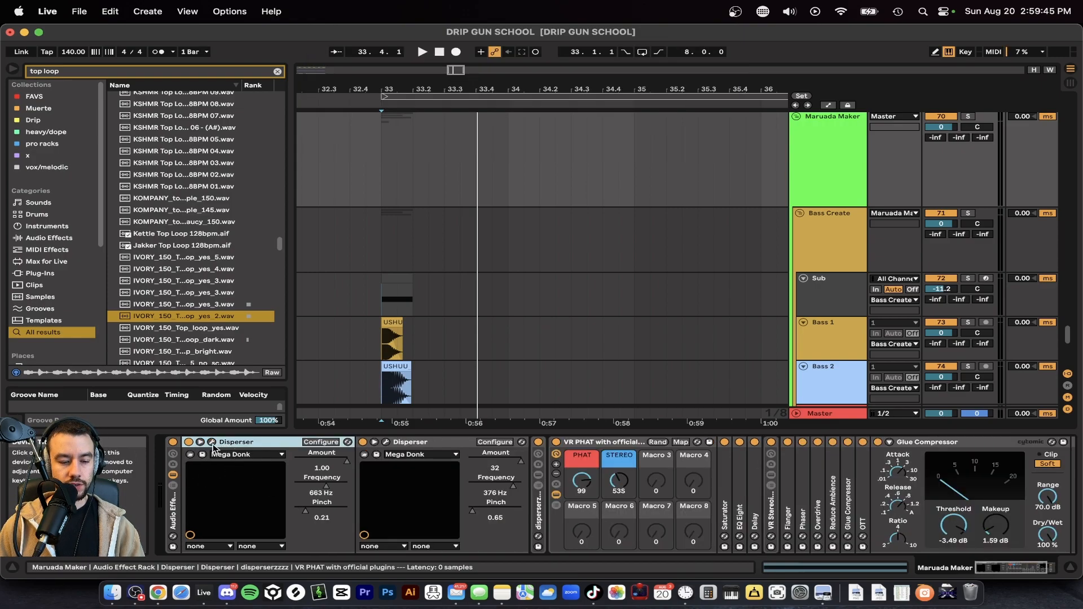
left_click(212, 442)
left_click(360, 51)
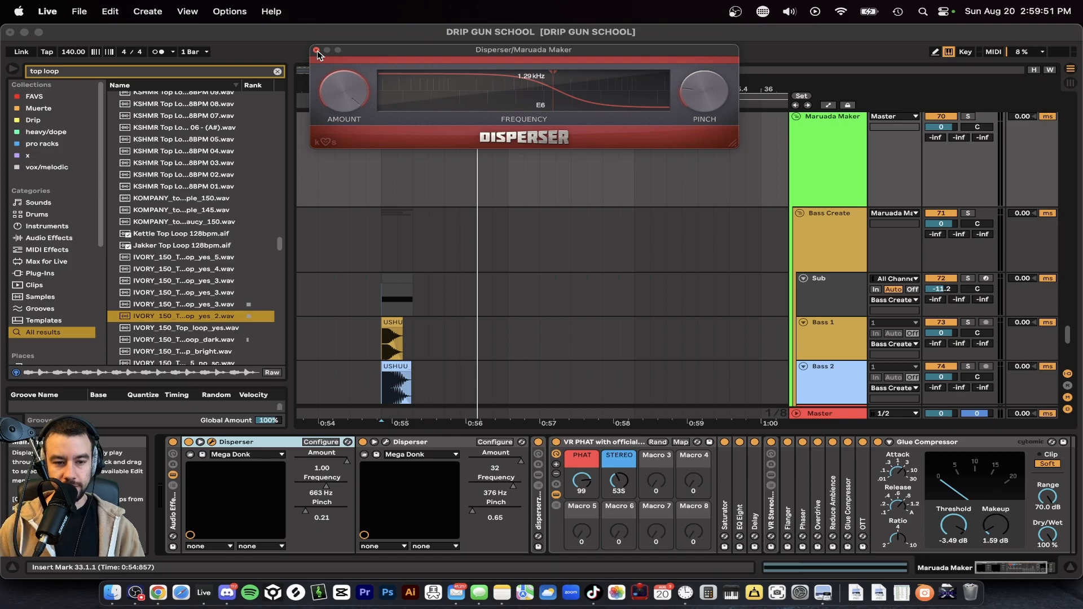
left_click(316, 51)
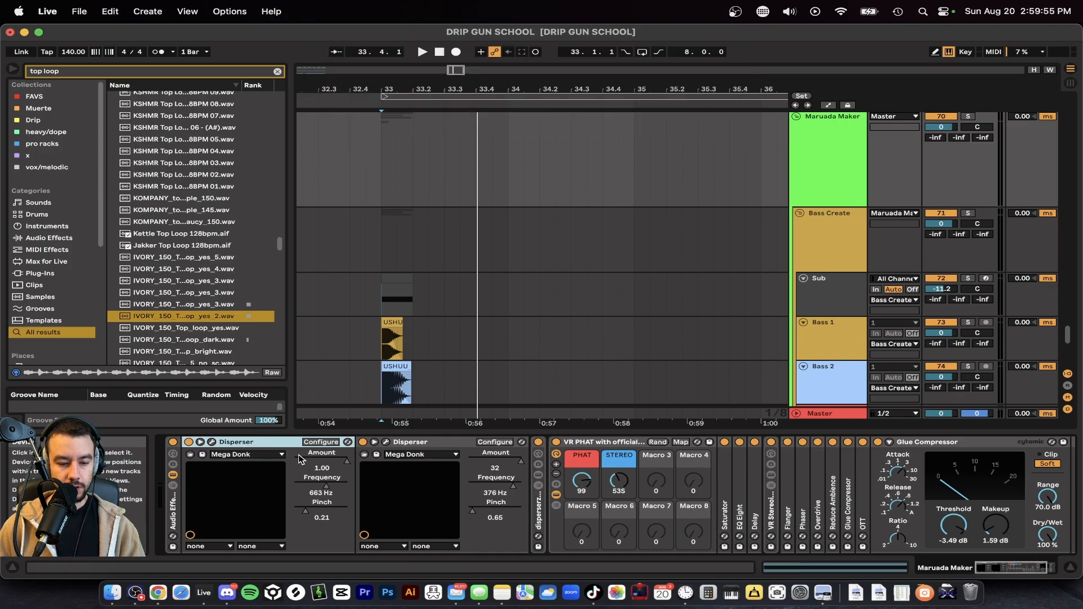
- Play the layered bass hit at bar 33 with the Maruada Maker group's Disperser effects active
scroll(404, 324, "down", 3)
key("space")
scroll(404, 323, "down", 3)
key("space")
right_click(403, 339)
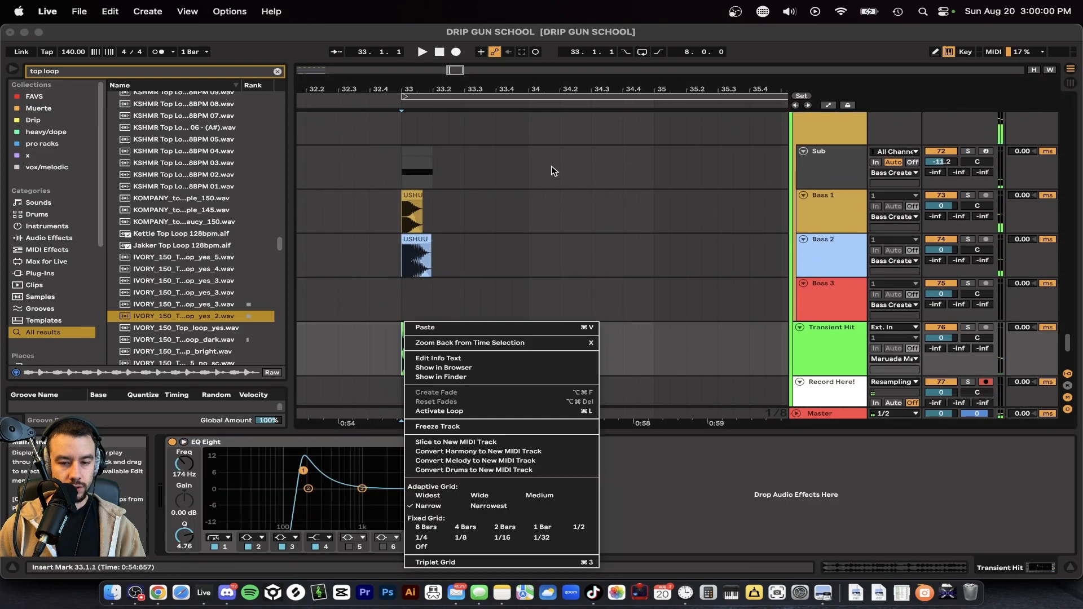
left_click(797, 142)
- Bypass the disperserzzzz rack and both Disperser devices on the Maruada Maker group and play the layered bass hit
left_click(798, 148)
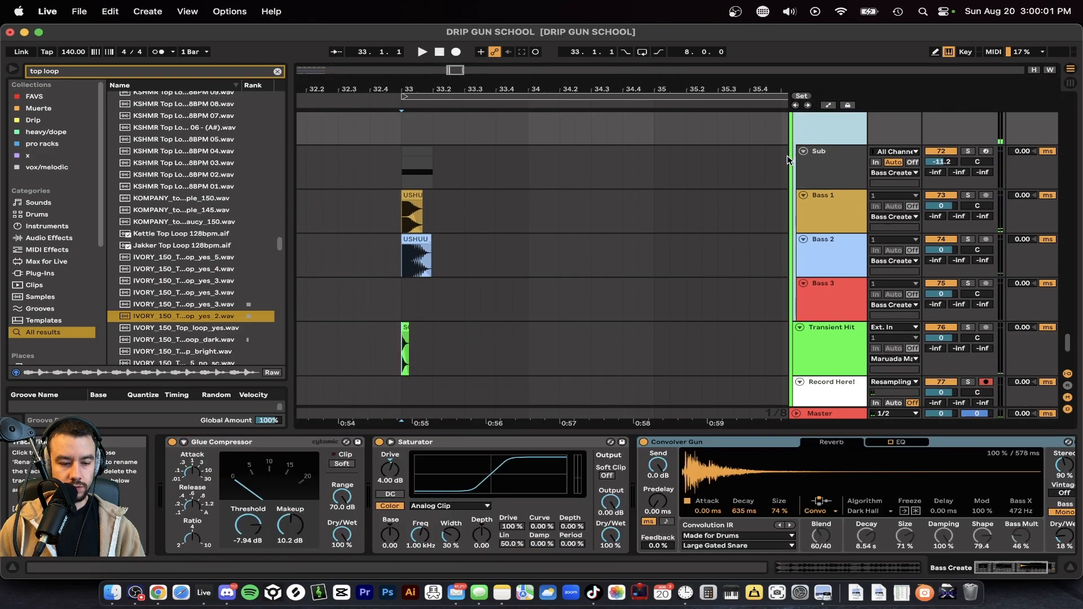
left_click(834, 160)
scroll(834, 159, "up", 5)
left_click(828, 151)
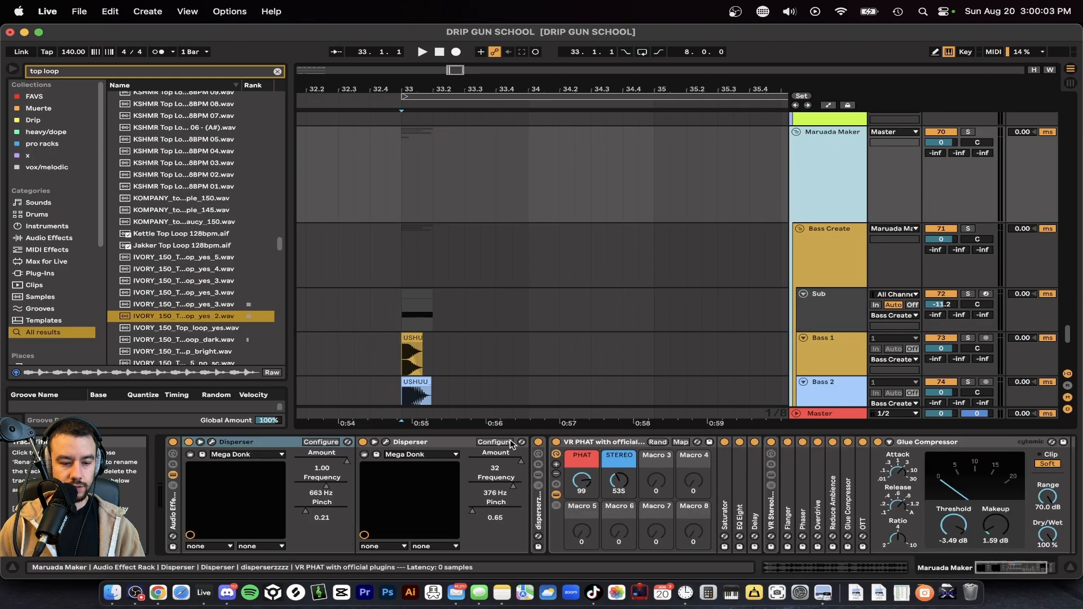
left_click(538, 442)
left_click(362, 442)
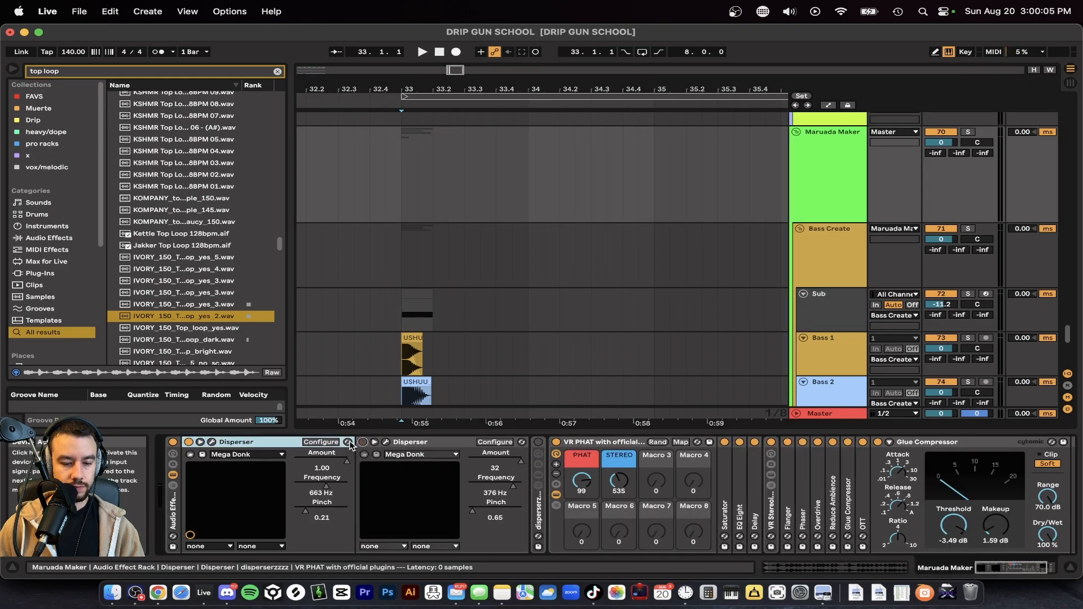
left_click(189, 442)
key("space")
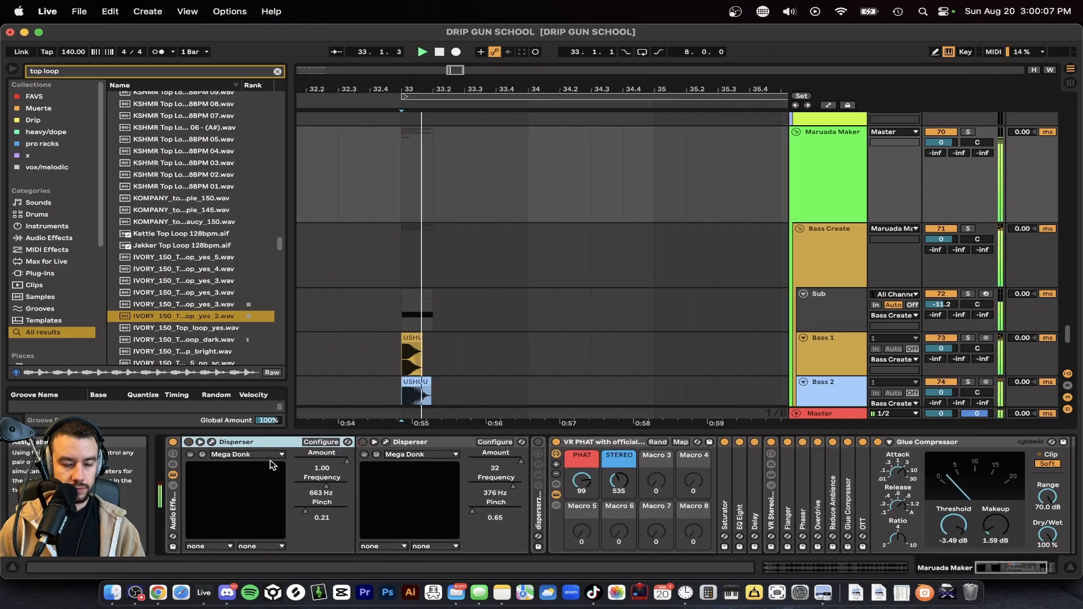
key("space")
key("space")
key("space")
- Undo the bypass of the Disperser devices and the disperserzzzz rack, and replay the layered bass hit for comparison
key("super+z")
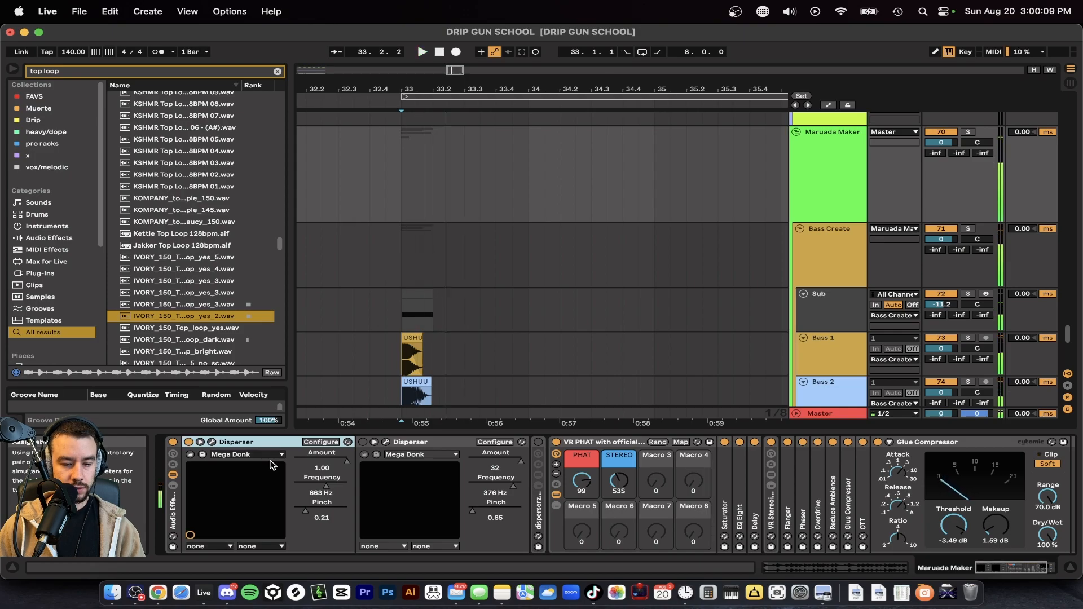
key("super+z")
key("super+z")
key("space")
key("space")
key("space")
key("space")
key("space")
key("space")
- Open the Sub track's MIDI clip at bar 33 to inspect its notes
scroll(418, 254, "down", 3)
key("super+alt+l")
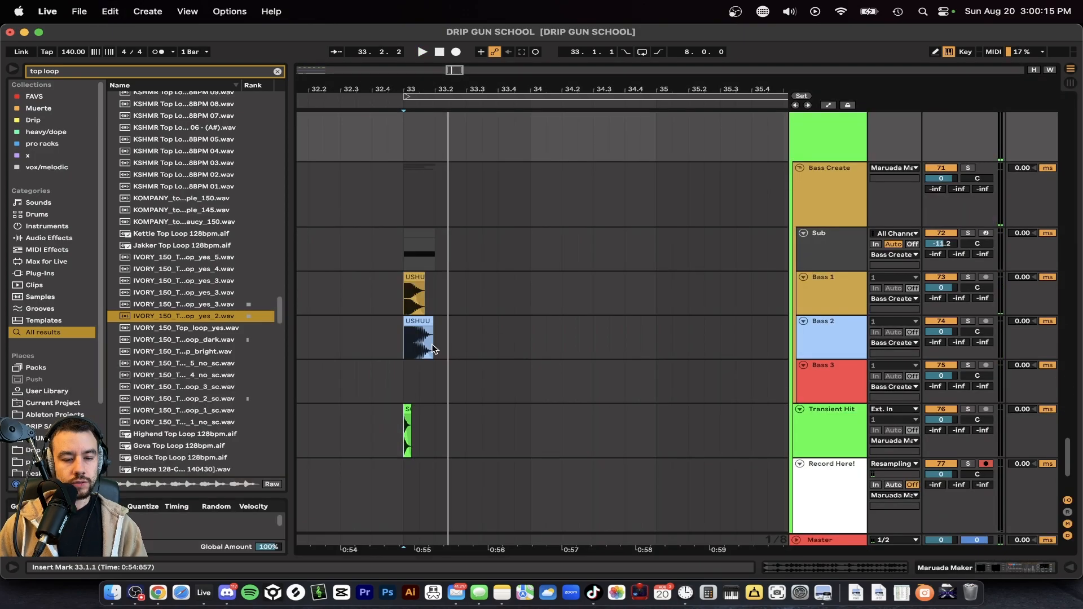
double_click(418, 231)
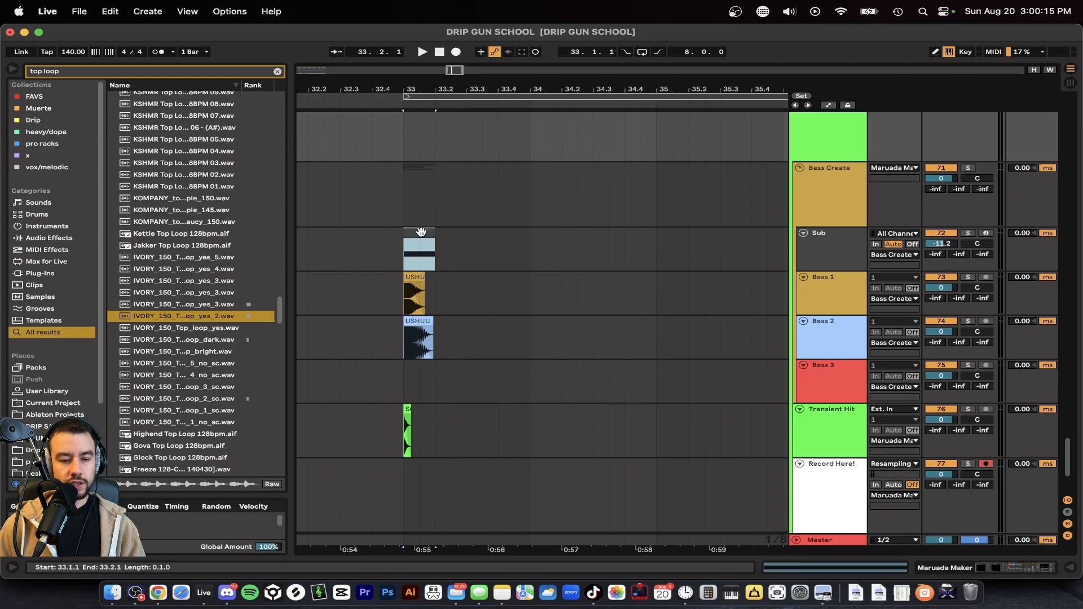
mouse_move(389, 490)
left_mouse_down()
mouse_move(398, 483)
mouse_move(381, 496)
mouse_move(382, 403)
mouse_move(387, 495)
mouse_move(382, 447)
mouse_move(370, 495)
mouse_move(371, 458)
mouse_move(374, 508)
mouse_move(377, 479)
mouse_move(386, 480)
left_mouse_up()
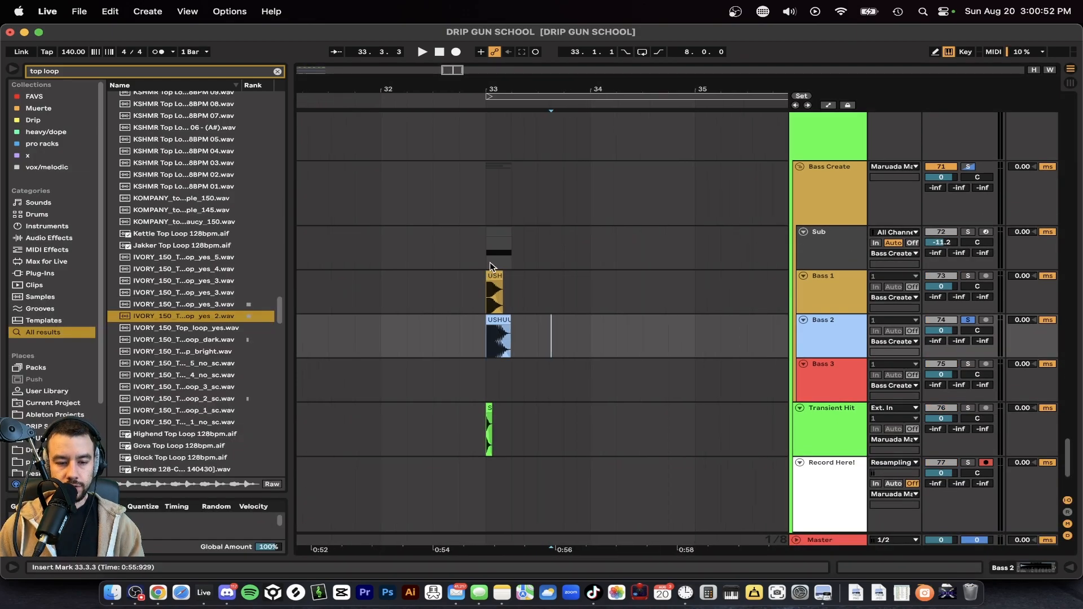
- Go through the Sub and Bass layer tracks at bar 33 and open the Transient Hit track's EQ Eight
left_click(489, 254)
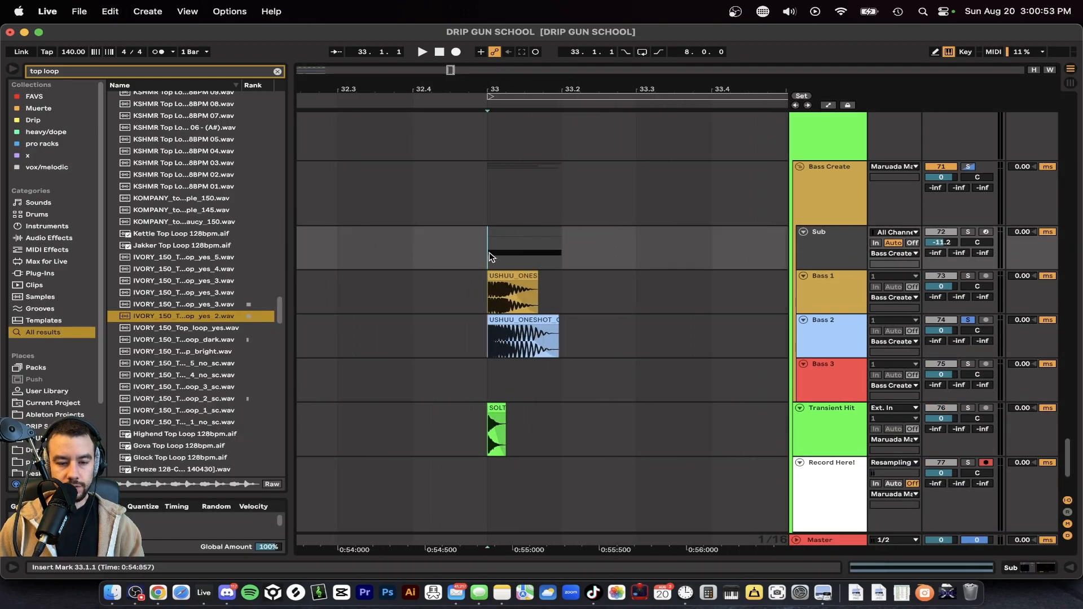
left_click(810, 257)
left_click(815, 284)
left_click(820, 327)
left_click(819, 366)
left_click(827, 430)
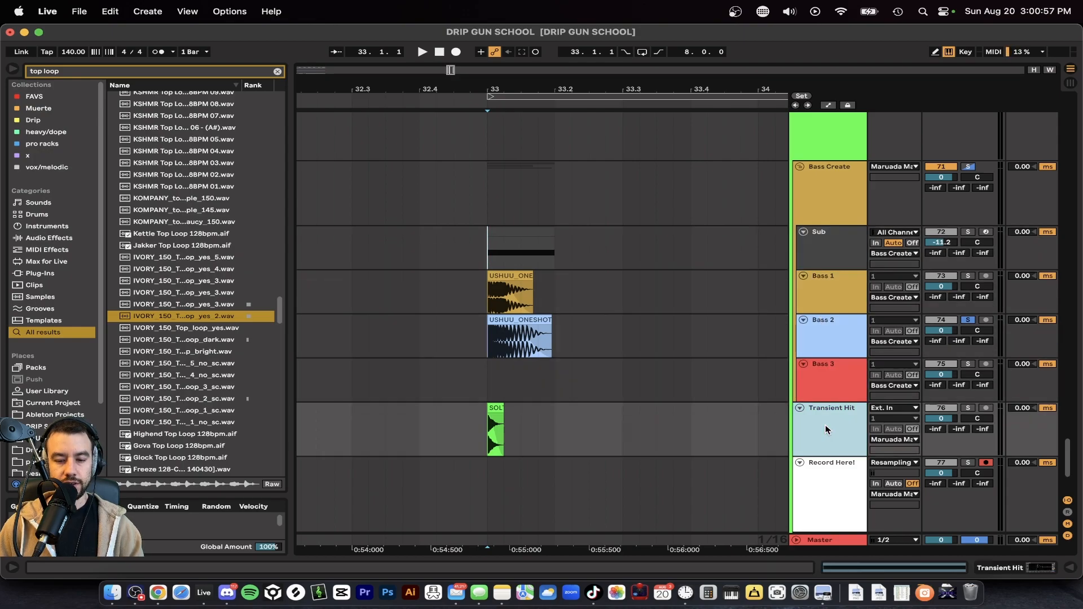
double_click(843, 428)
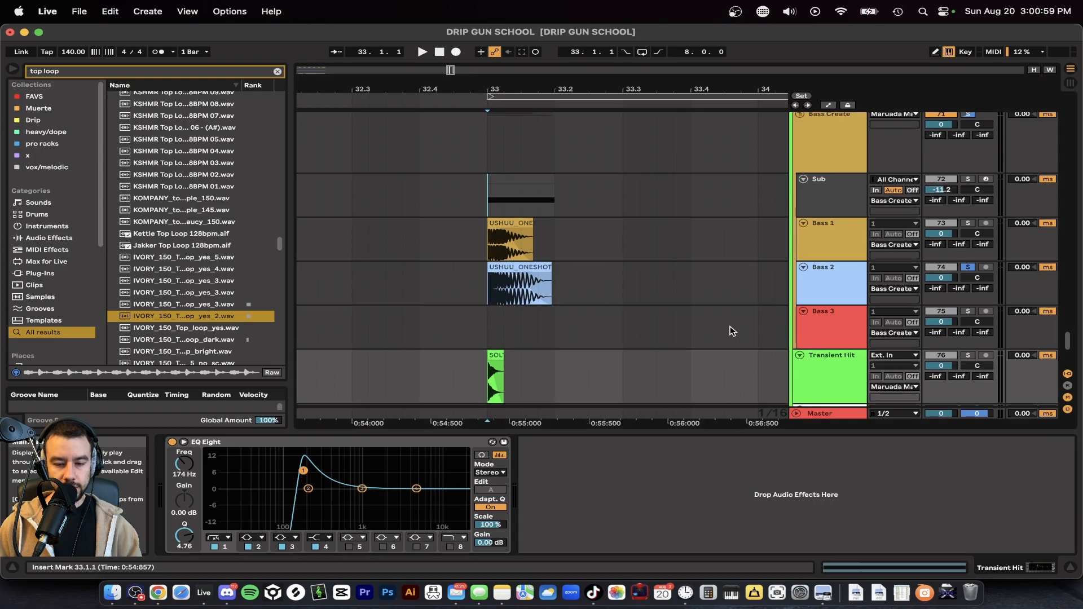
- Go through the devices on the Bass 2, Bass 1 and Sub tracks and the Bass Create group's effect chain
left_click(866, 331)
left_click(833, 295)
left_click(835, 251)
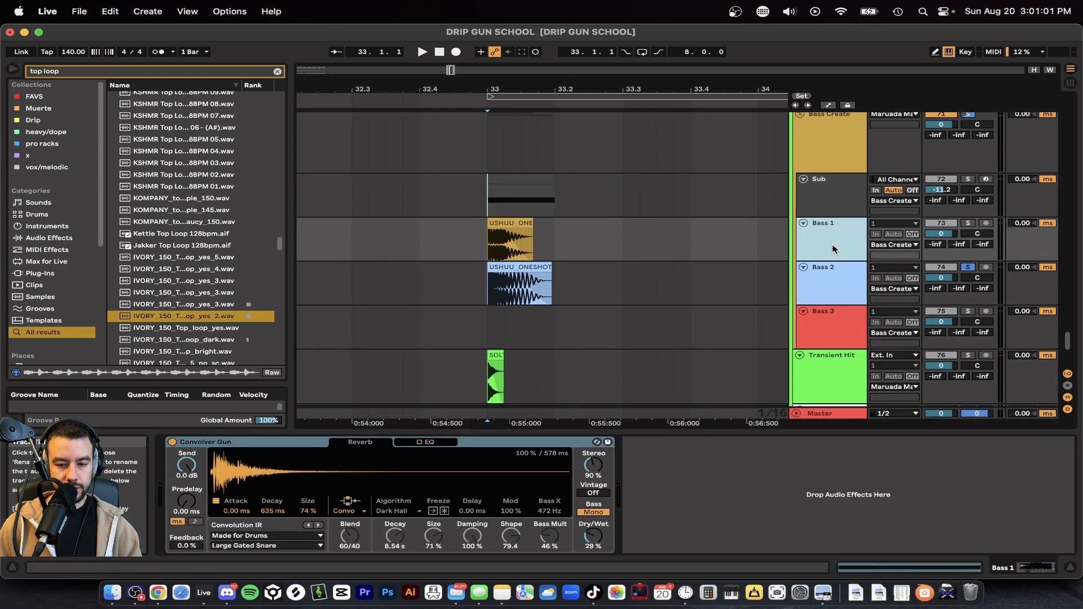
left_click(833, 193)
scroll(829, 190, "up", 2)
left_click(826, 189)
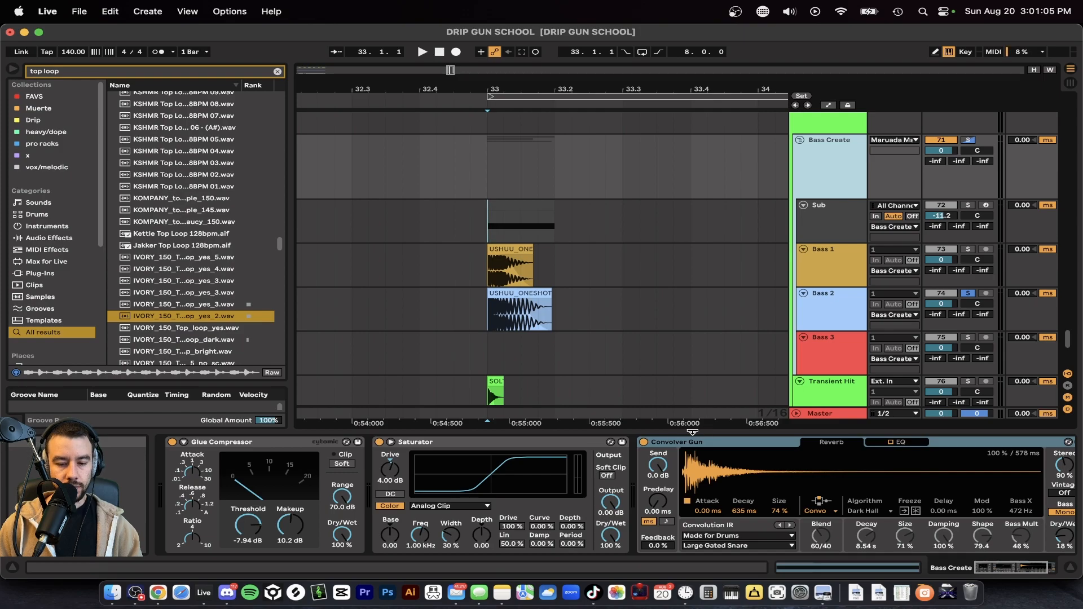
left_click(736, 441)
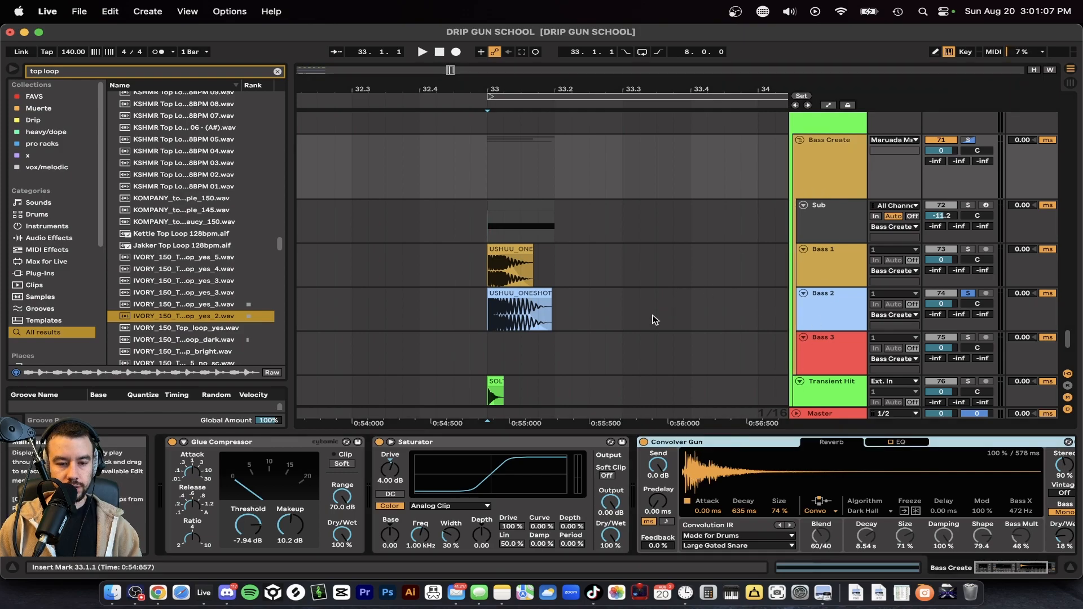
- Nudge the note in the Sub track's MIDI clip at bar 33 up and audition the soloed sub
key("super+alt+l")
scroll(601, 338, "down", 3)
left_click(554, 212)
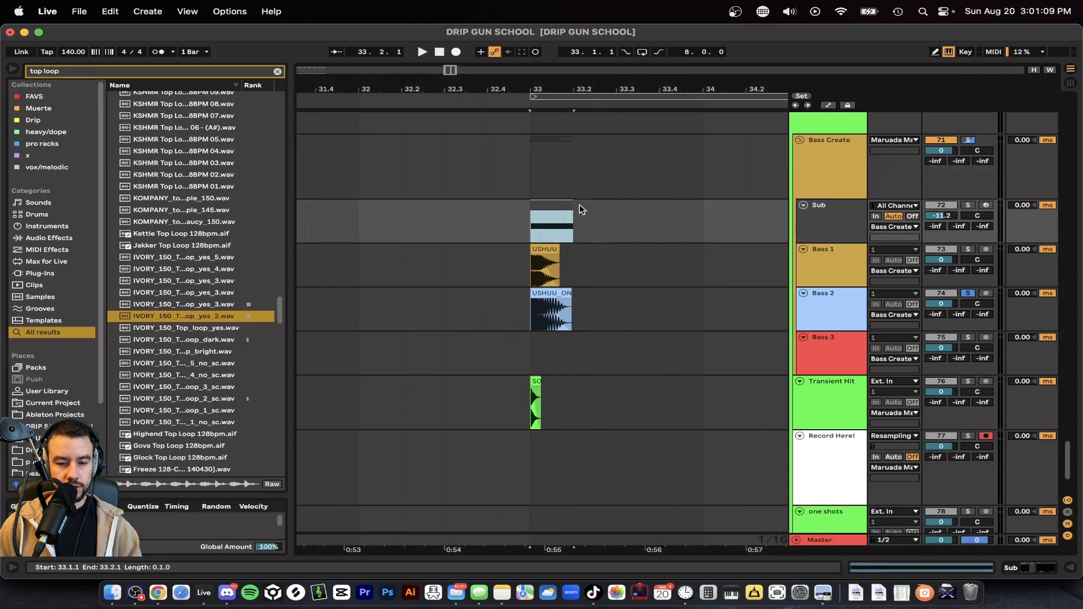
key("space")
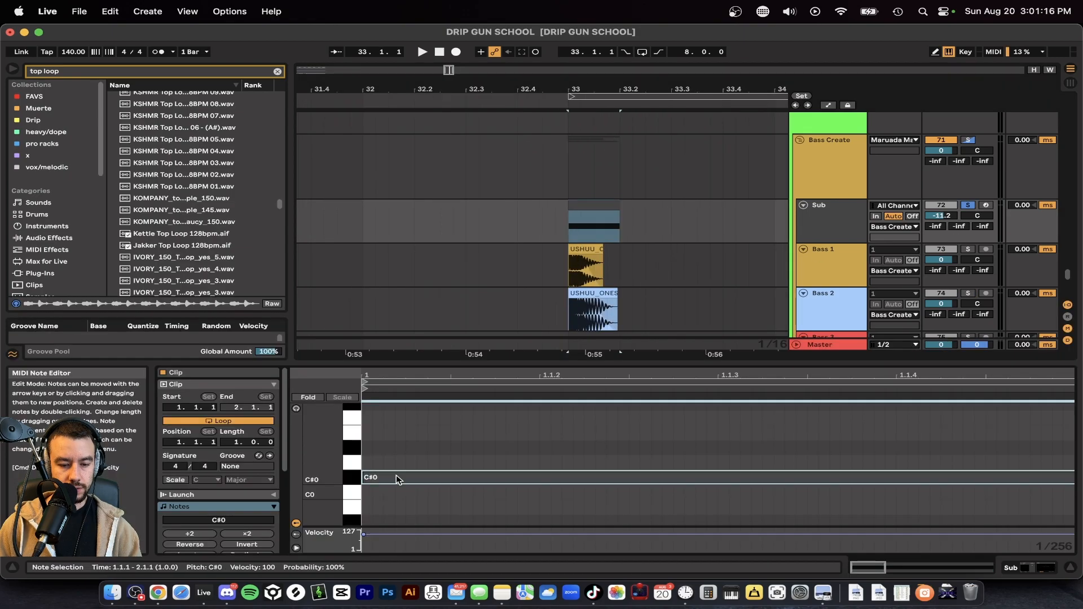
key("Up")
key("space")
key("space")
key("space")
- Open Serum on the Sub track and examine its sub oscillator, noise source and distortion settings while auditioning the sound
key("super+alt+l")
double_click(839, 209)
key("space")
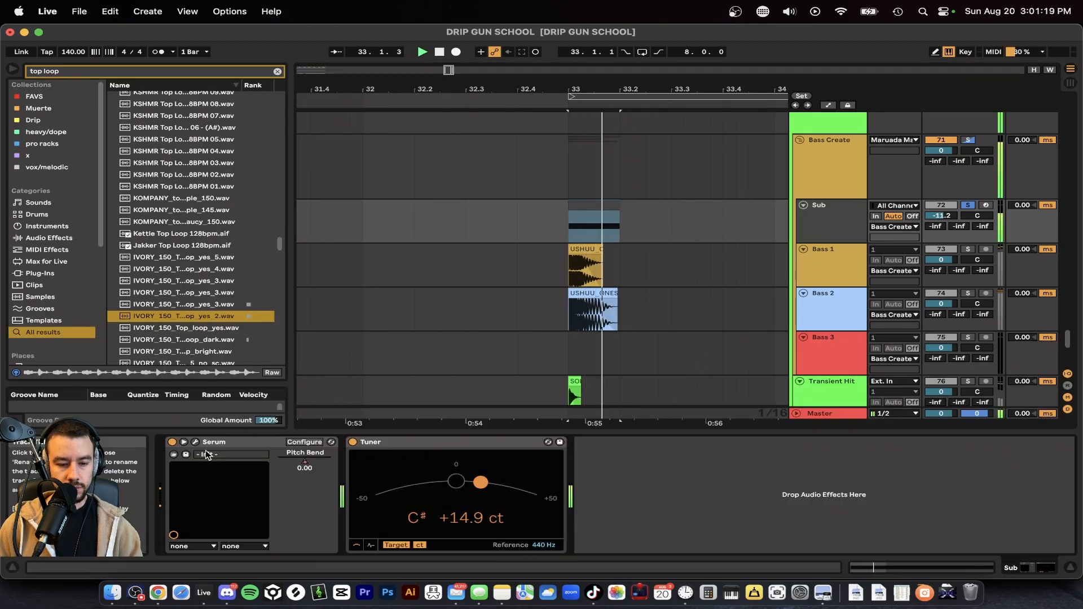
left_click(195, 443)
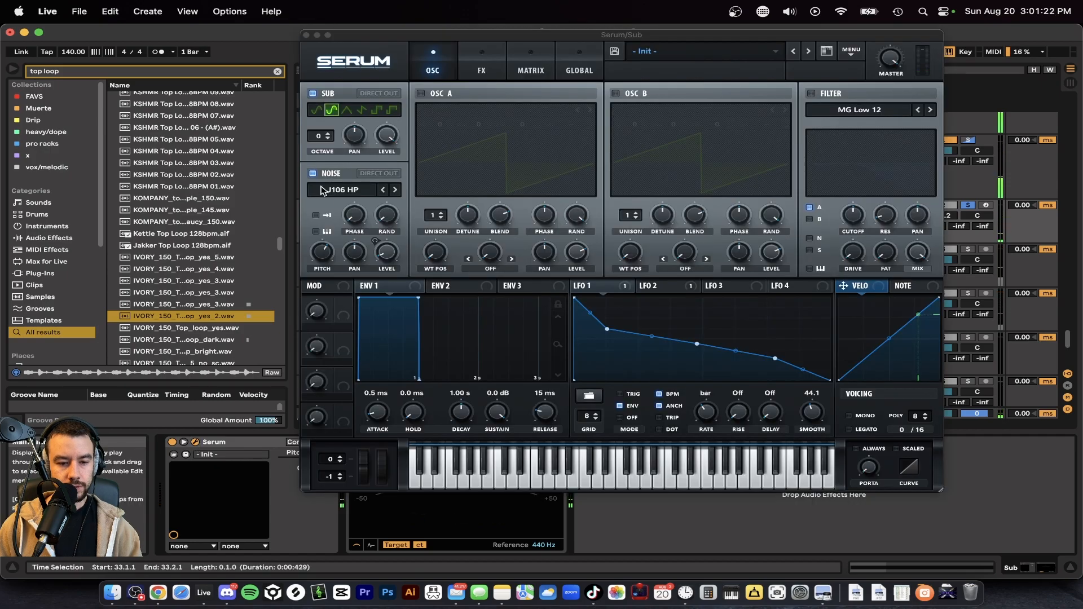
left_click(332, 110)
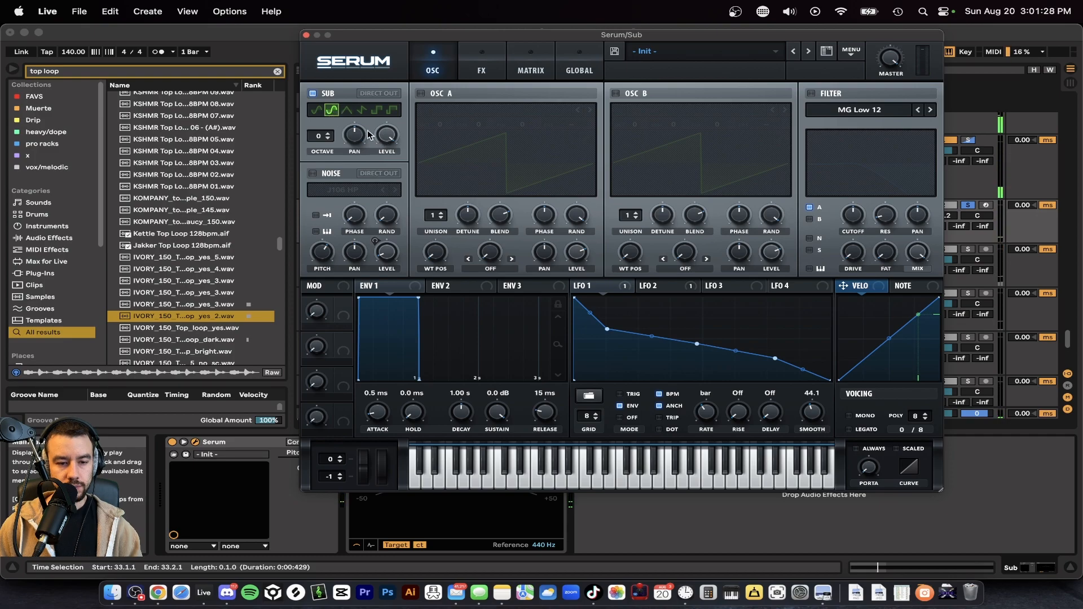
left_click(311, 173)
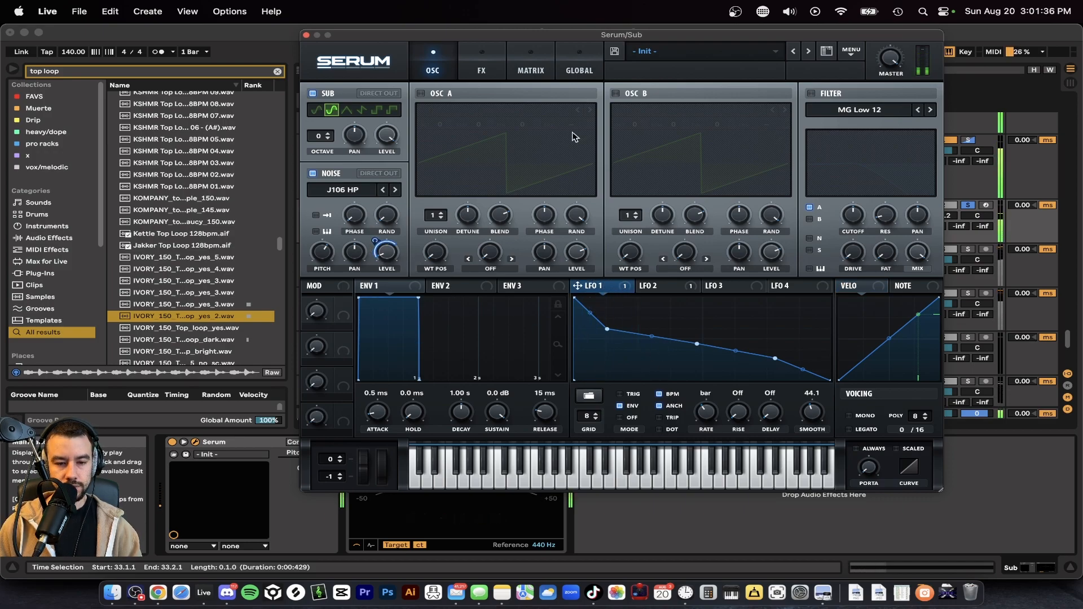
left_click(481, 66)
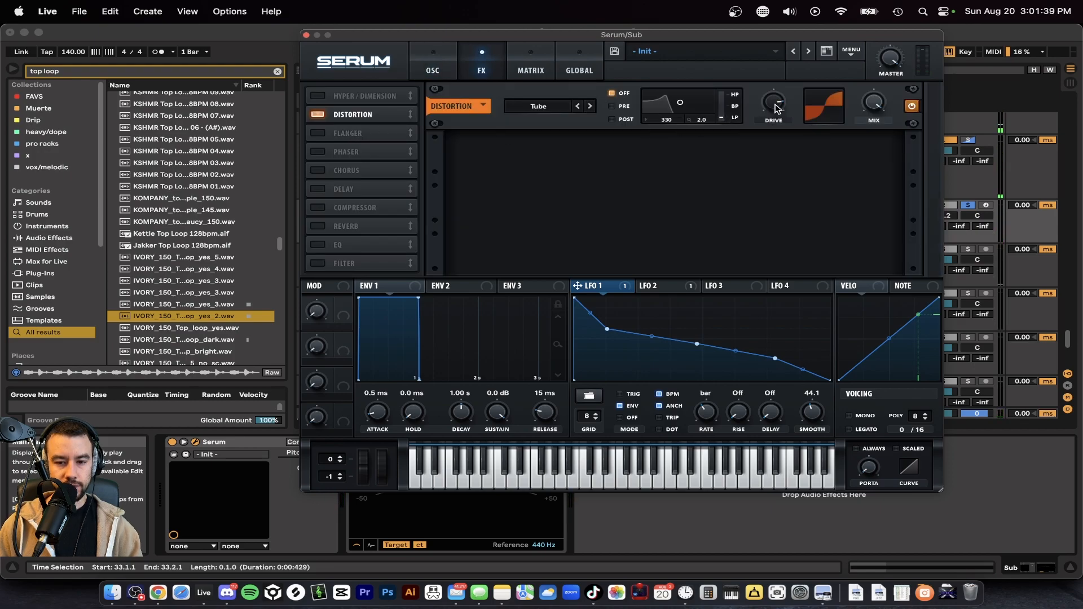
left_click(444, 66)
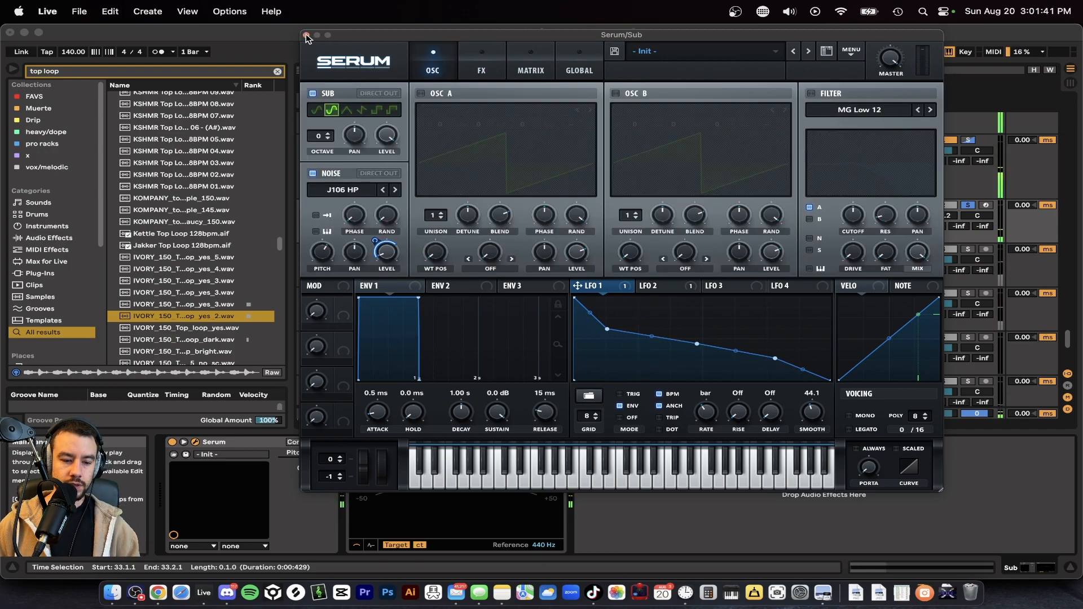
left_click(306, 35)
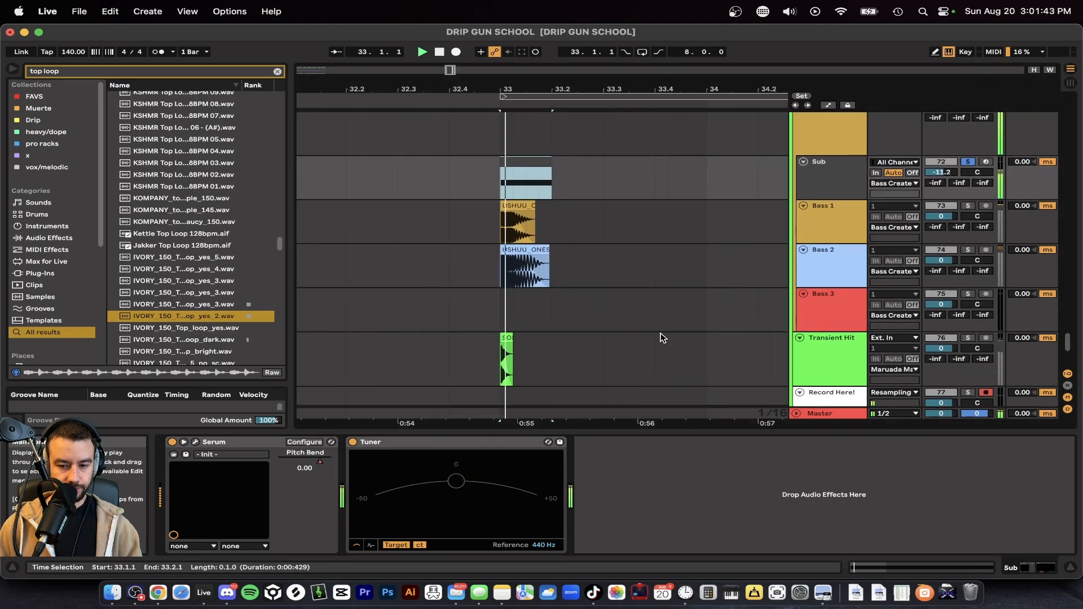
- Solo Bass 1 together with the Sub track and play the two layers at bar 33
key("space")
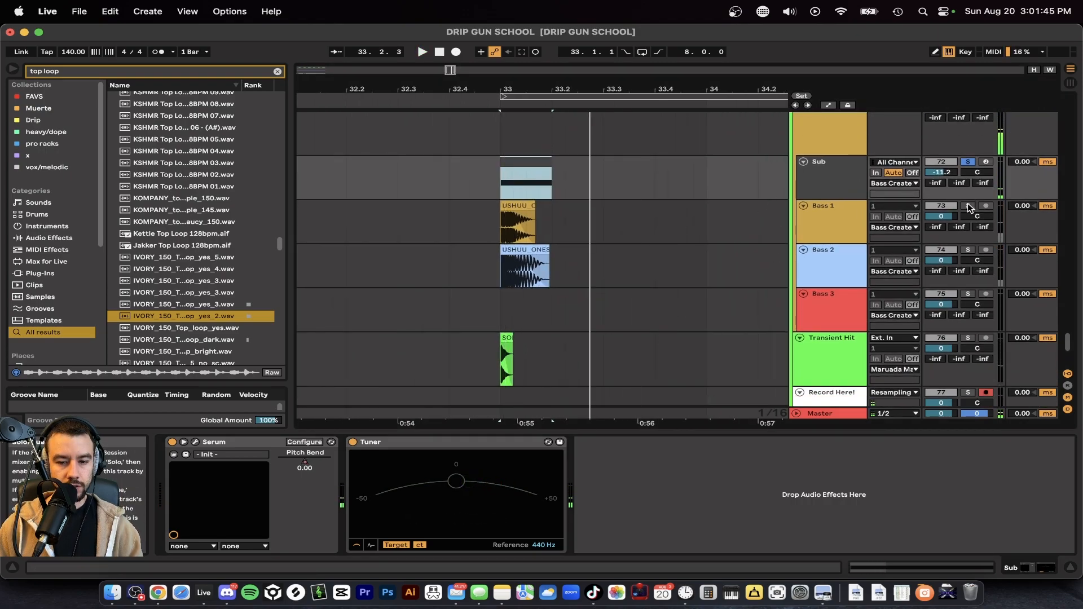
left_click(968, 206)
key("space")
key("space")
left_click(465, 430)
scroll(465, 430, "up", 5)
scroll(465, 429, "right", 2)
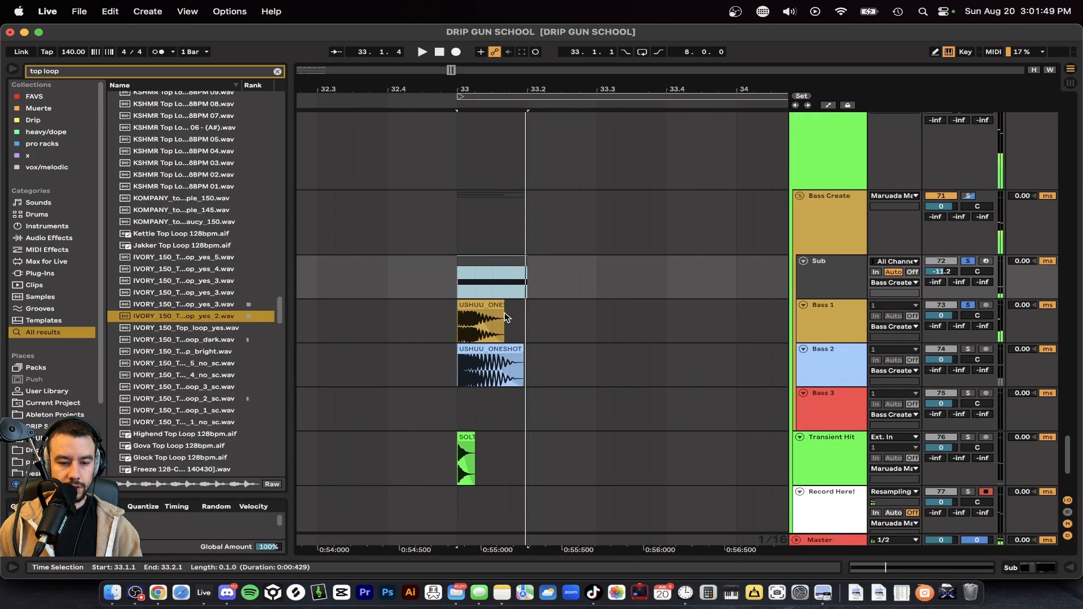
- Delete the USHUU one-shot clips from the Bass 1 and Bass 2 tracks at bar 33
left_click(488, 305)
key("Delete")
left_click(479, 349)
key("Delete")
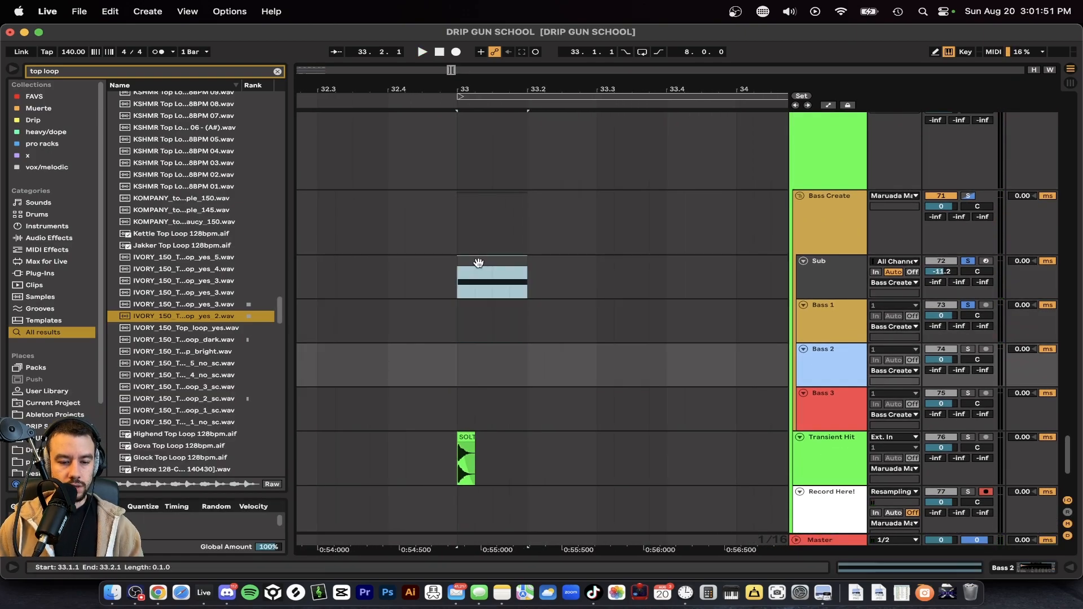
double_click(479, 263)
key("super+alt+l")
scroll(424, 364, "down", 2)
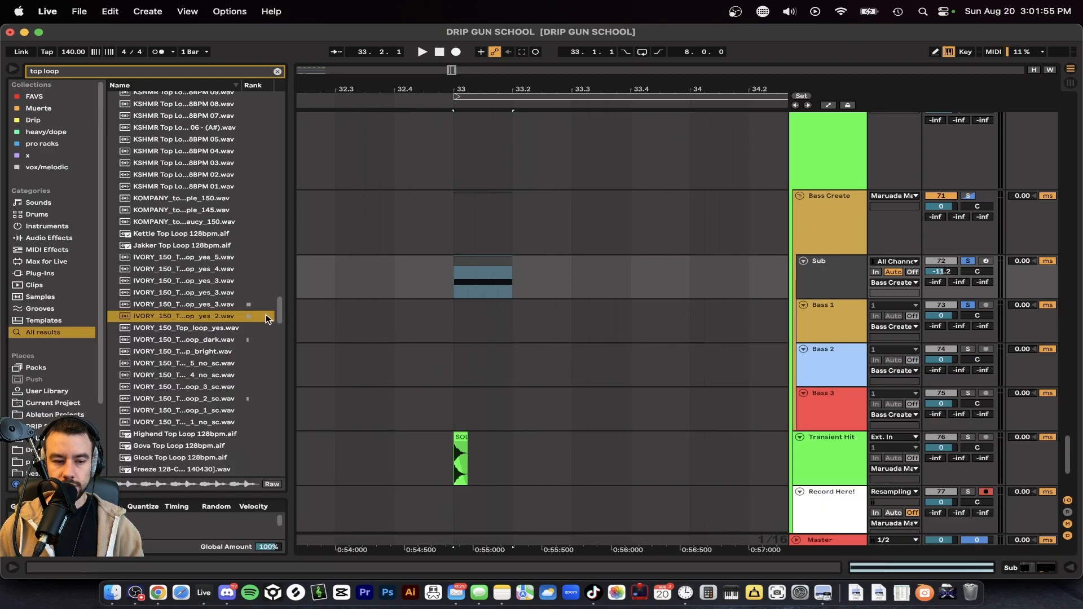
- Clear the sample search and open the bass one-shots folder of the Samplifire - Serum Supply Vol. 1 pack
left_click(82, 415)
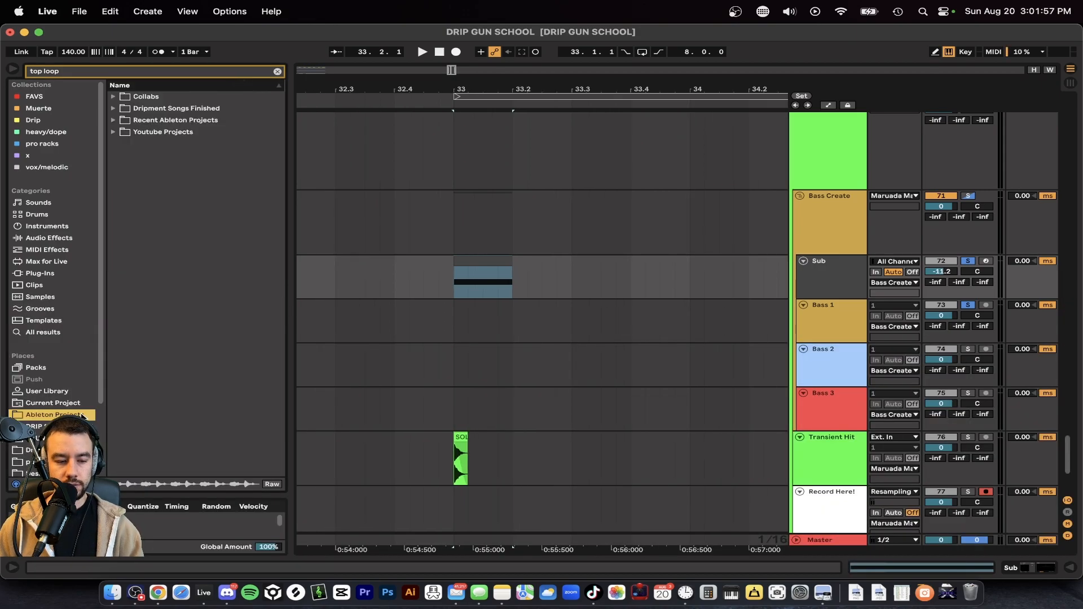
left_click(278, 71)
left_click(84, 414)
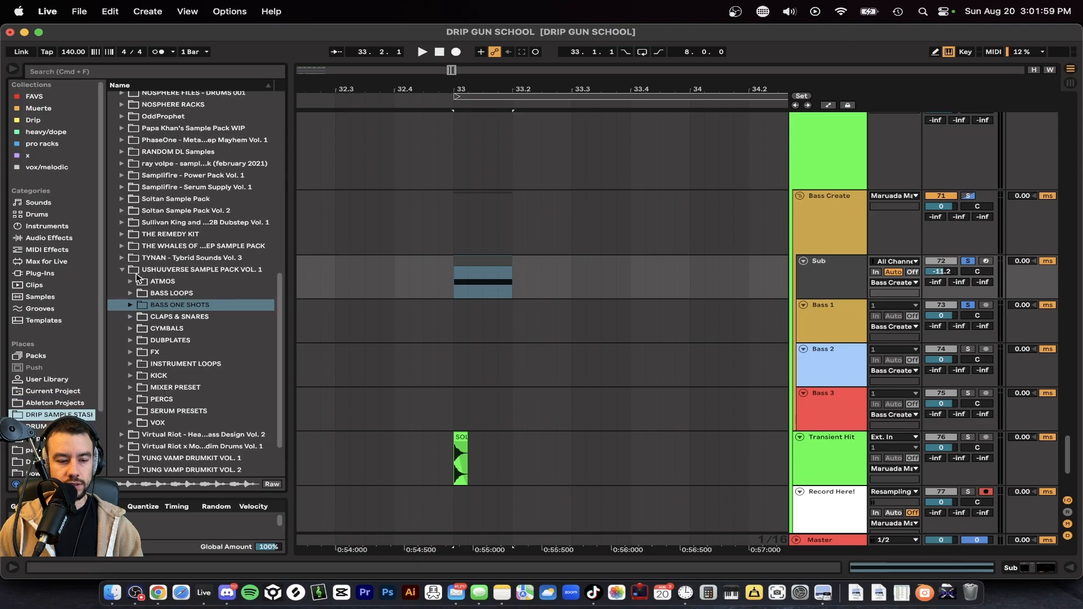
left_click(123, 185)
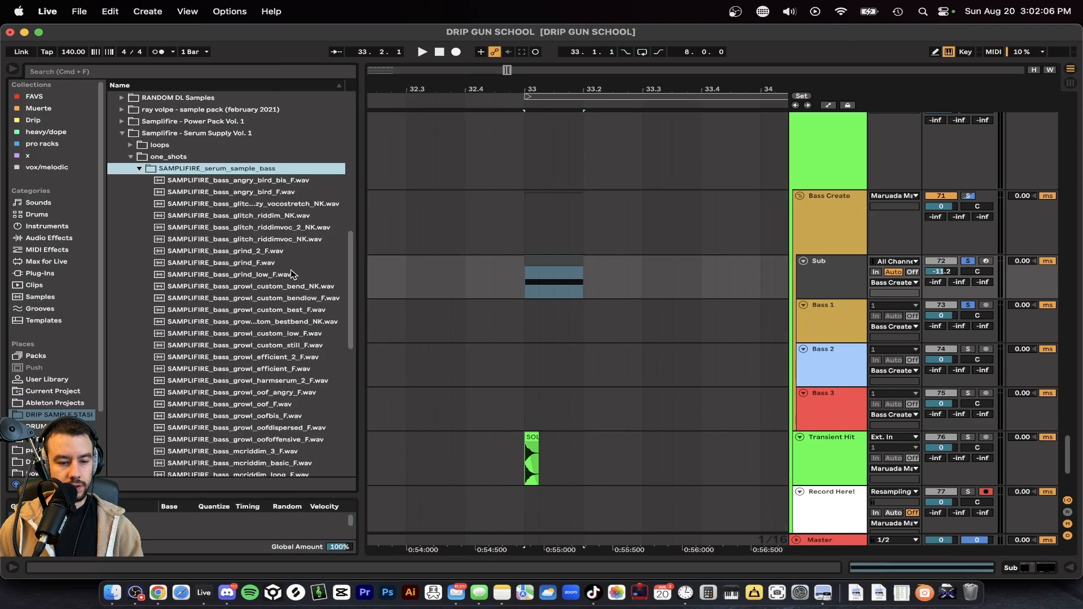
- Audition the grind bass one-shots and place SAMPLIFIRE_bass_grind_low_F.wav on the Bass 1 track at bar 33
left_click(286, 272)
left_click(286, 251)
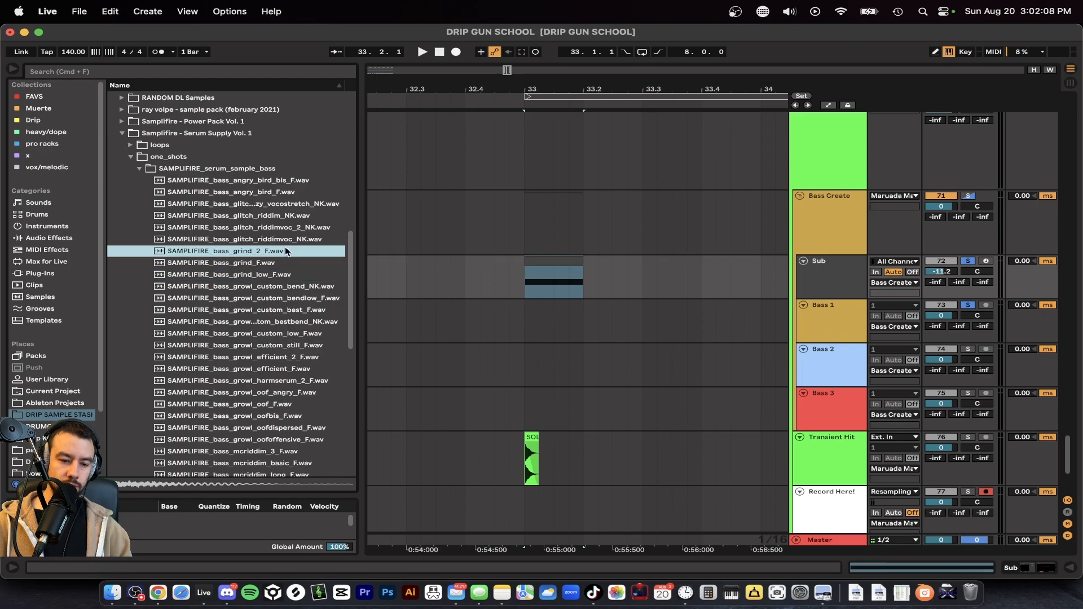
left_click(220, 263)
left_click(232, 273)
left_click(254, 286)
left_click(285, 275)
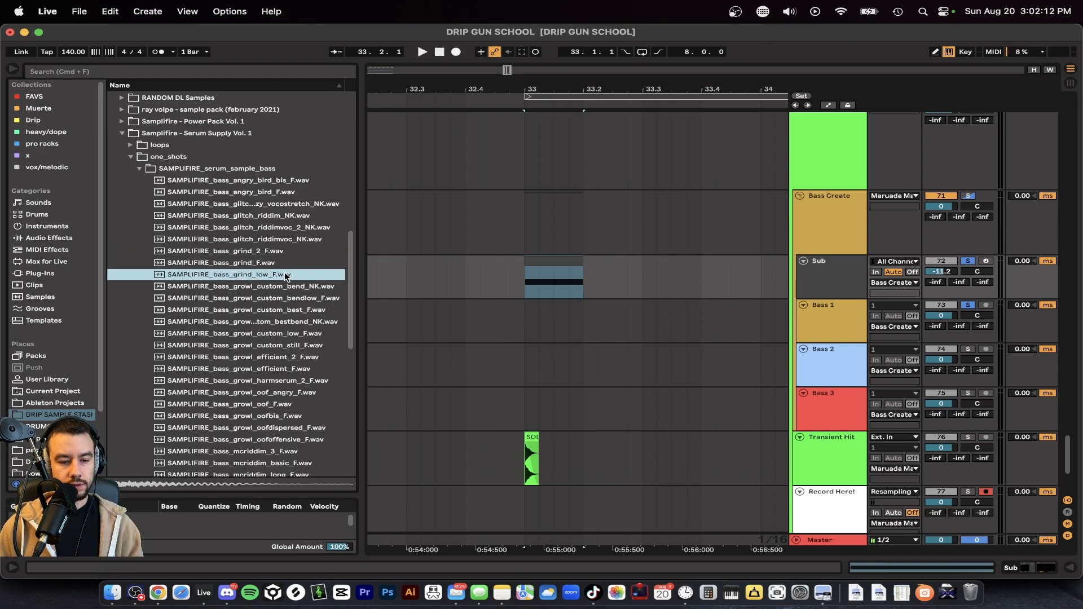
left_click_drag(265, 272, 550, 307)
- Enable Warp on the new Bass 1 clip and set its warp mode to Complex
double_click(551, 303)
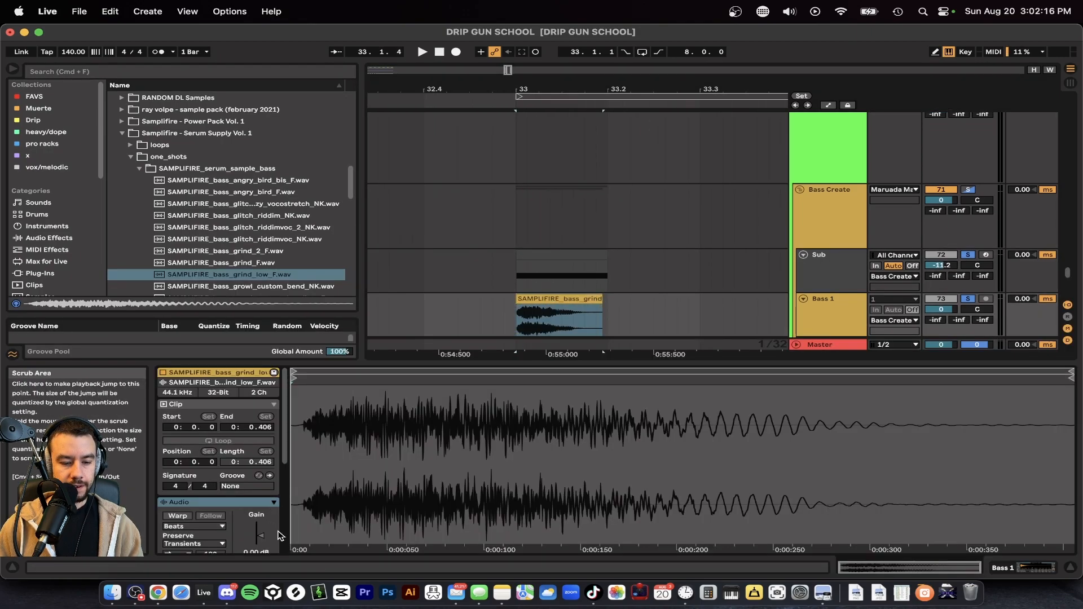
scroll(191, 420, "up", 2)
left_click(178, 406)
left_click(182, 417)
left_click(190, 463)
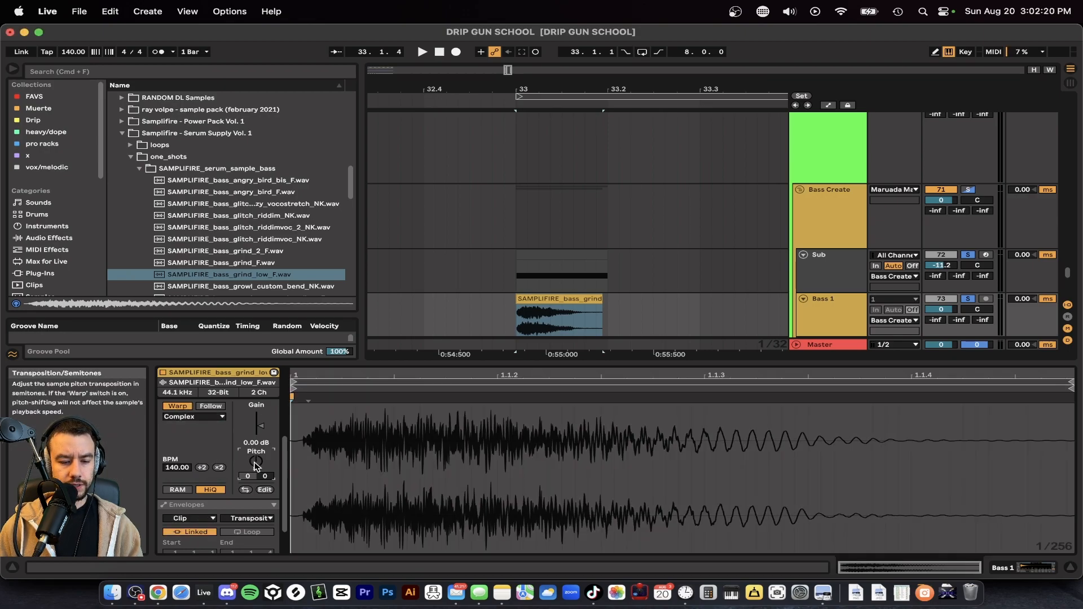
- Consult the D Minor.png scale chart and transpose the Bass 1 clip to -4 semitones, auditioning it with and without the sub
left_click(856, 592)
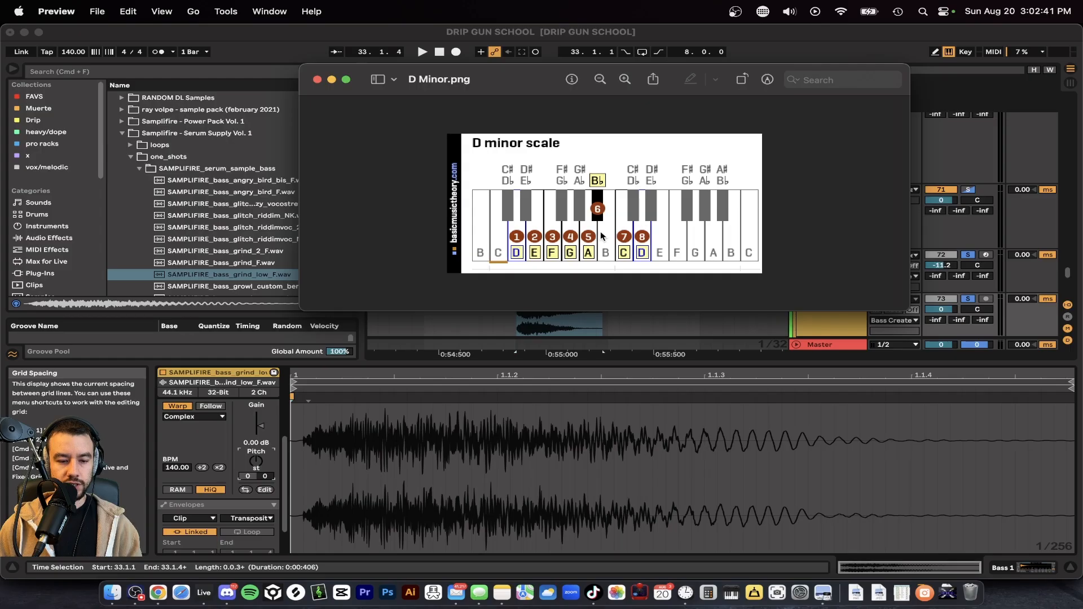
left_click(301, 444)
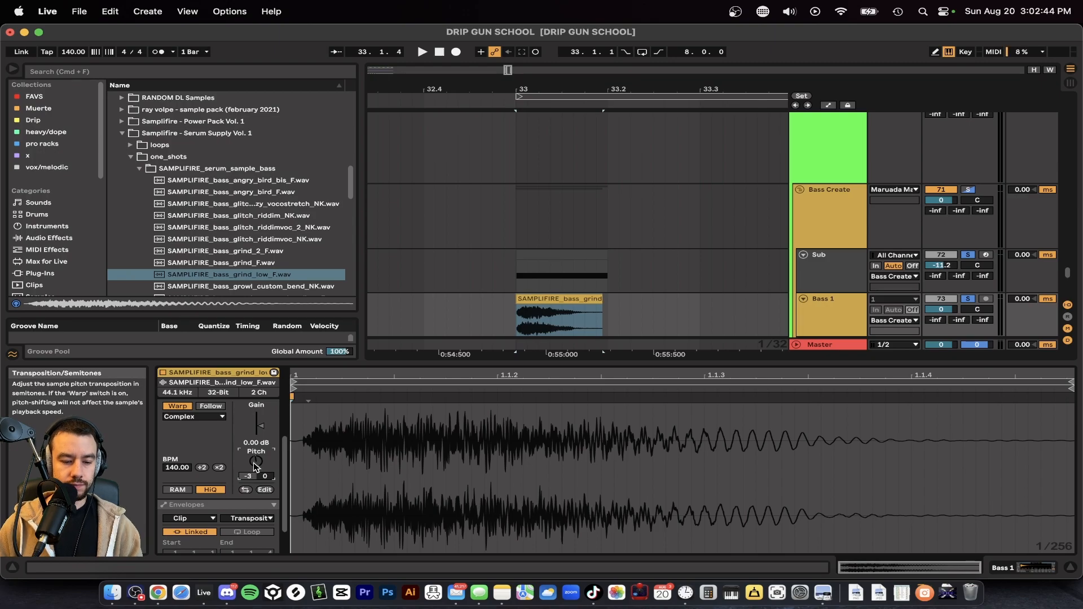
key("space")
scroll(636, 256, "down", 1)
key("space")
key("space")
key("space")
left_click(969, 250)
key("space")
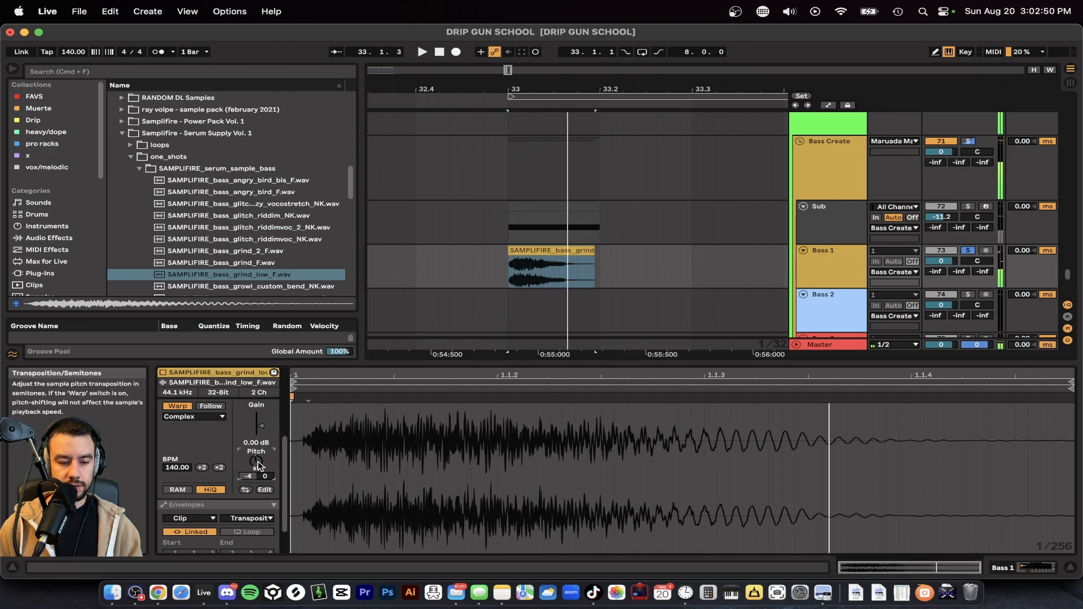
key("space")
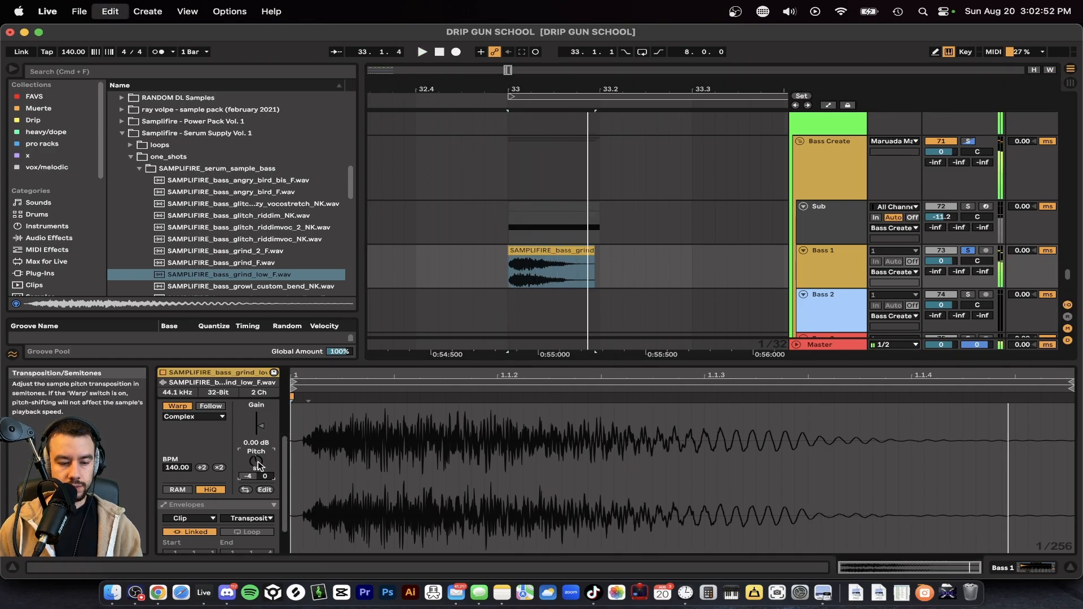
key("space")
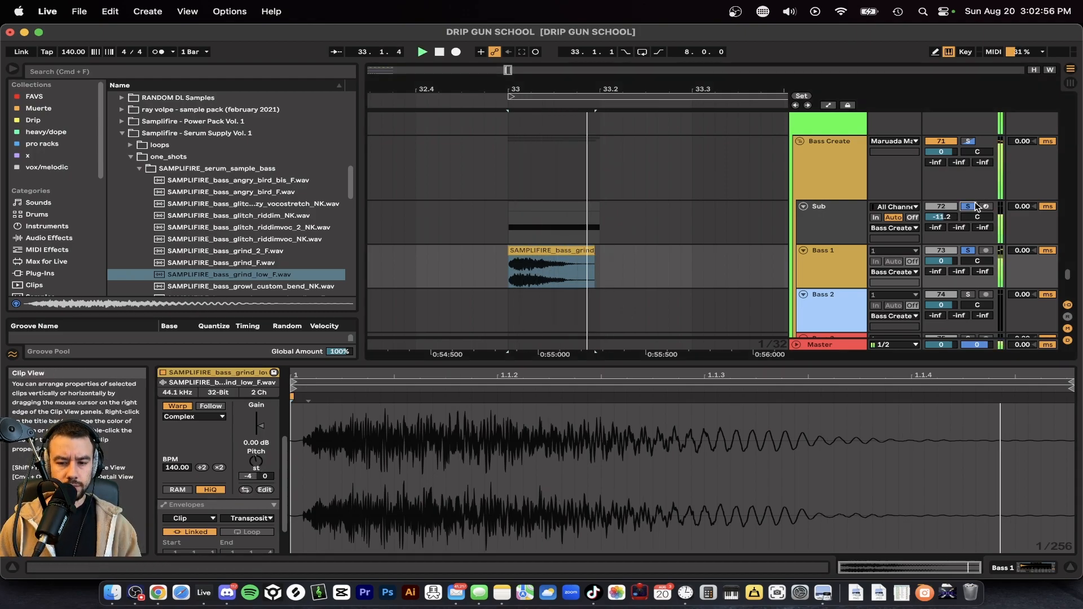
- Shorten the Bass 1 clip to just past 33.1.3 and play it with the sub and transient layers unsoloed
left_click(505, 273)
key("super+alt+l")
key("minus")
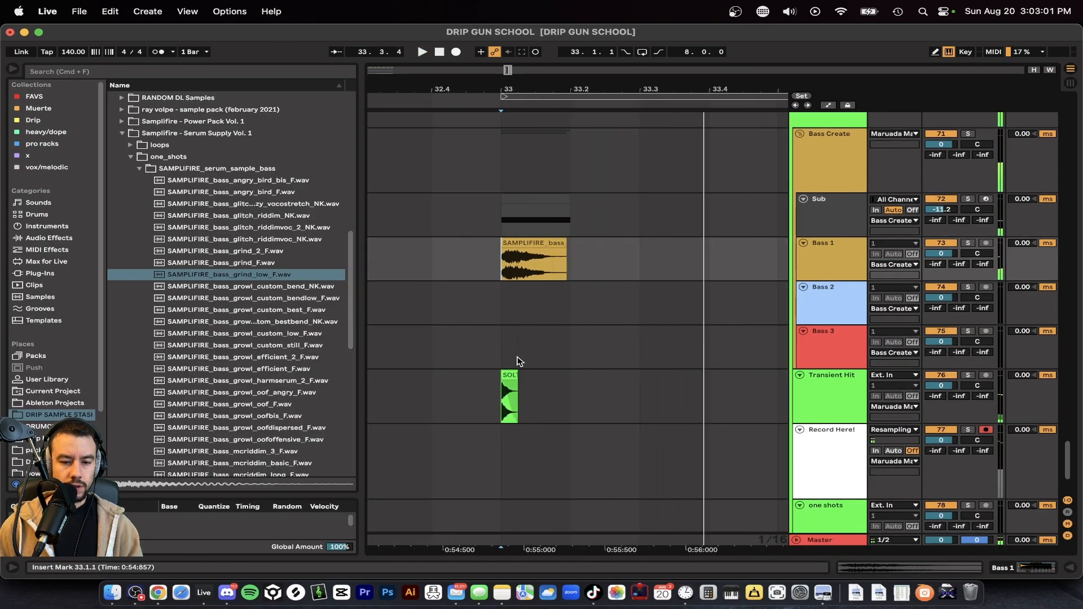
key("plus")
left_click_drag(608, 220, 552, 239)
key("space")
key("space")
key("minus")
scroll(617, 224, "up", 1)
key("plus")
- Trim the end of the Bass 1 clip to 33.1.3 and replay the layered bass hit
left_click(406, 249)
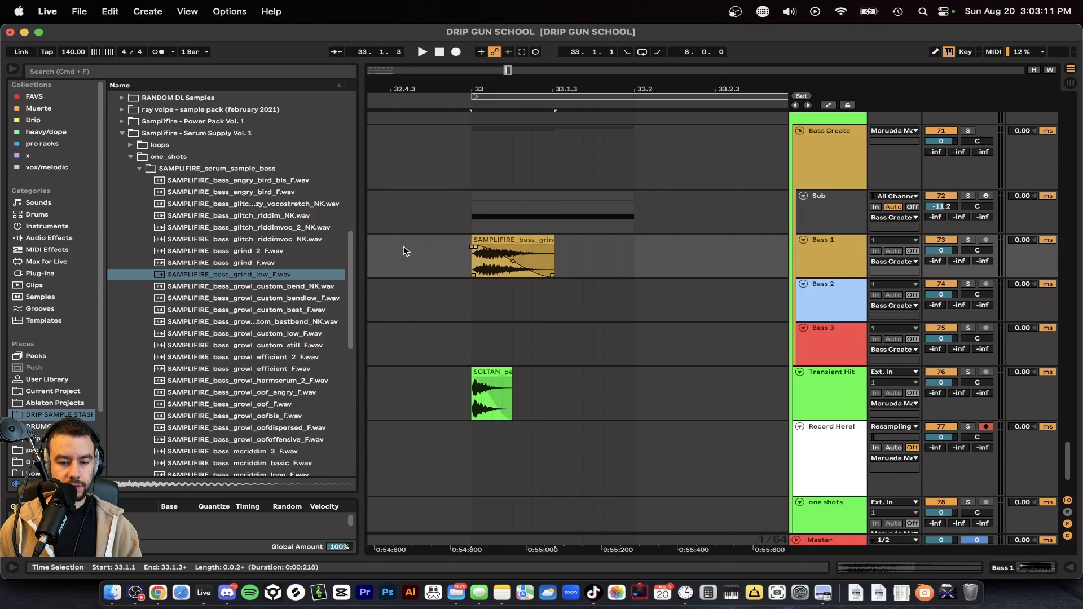
left_click(535, 249)
key("space")
left_click(506, 296)
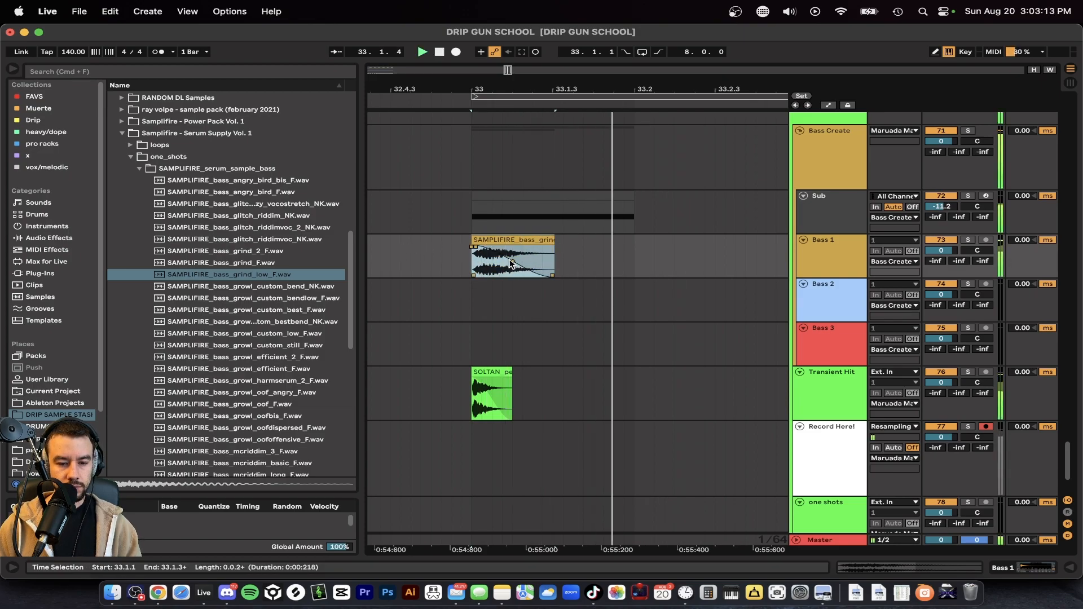
mouse_move(554, 241)
left_mouse_down()
mouse_move(629, 240)
mouse_move(552, 244)
left_mouse_up()
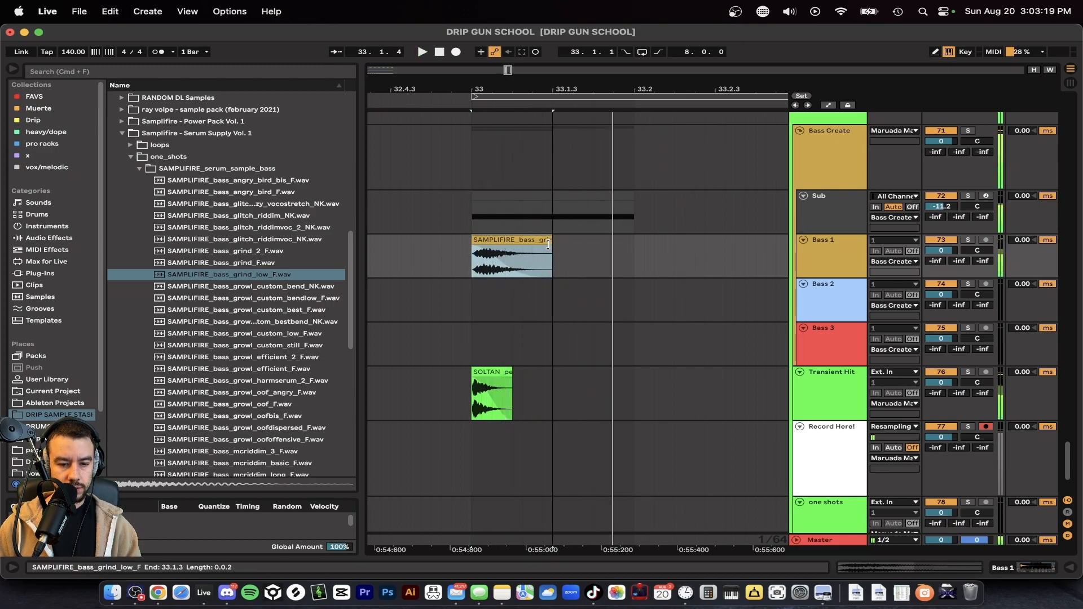
key("space")
key("space")
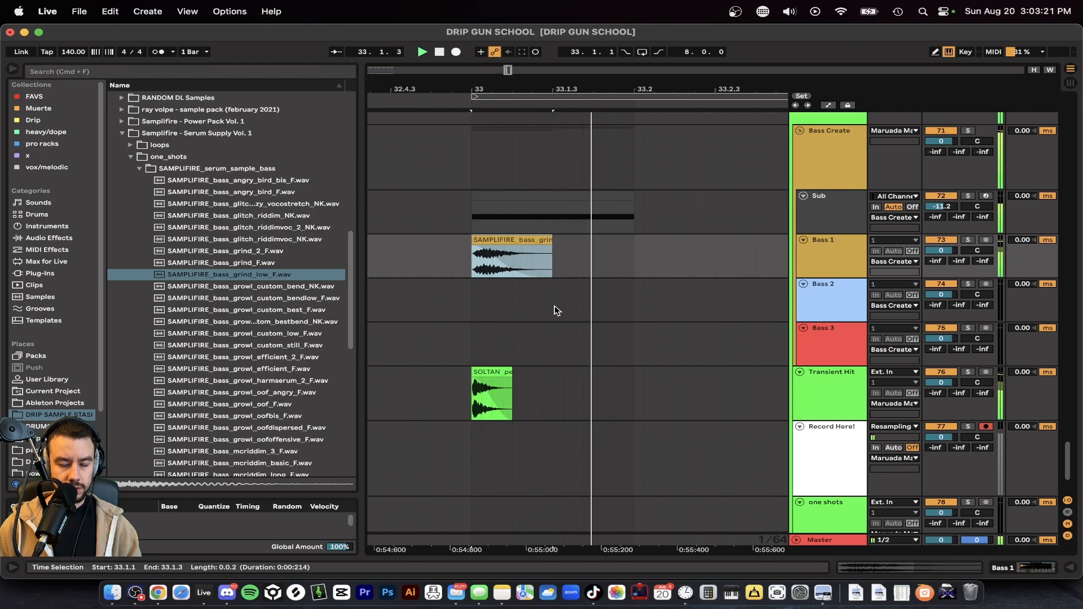
key("space")
- Place USHUU_ONESHOT_PUNCH_Dm.wav from the USHUUVERSE SAMPLE PACK VOL. 1 bass one shots on the Bass 2 track at bar 33
scroll(558, 309, "down", 1)
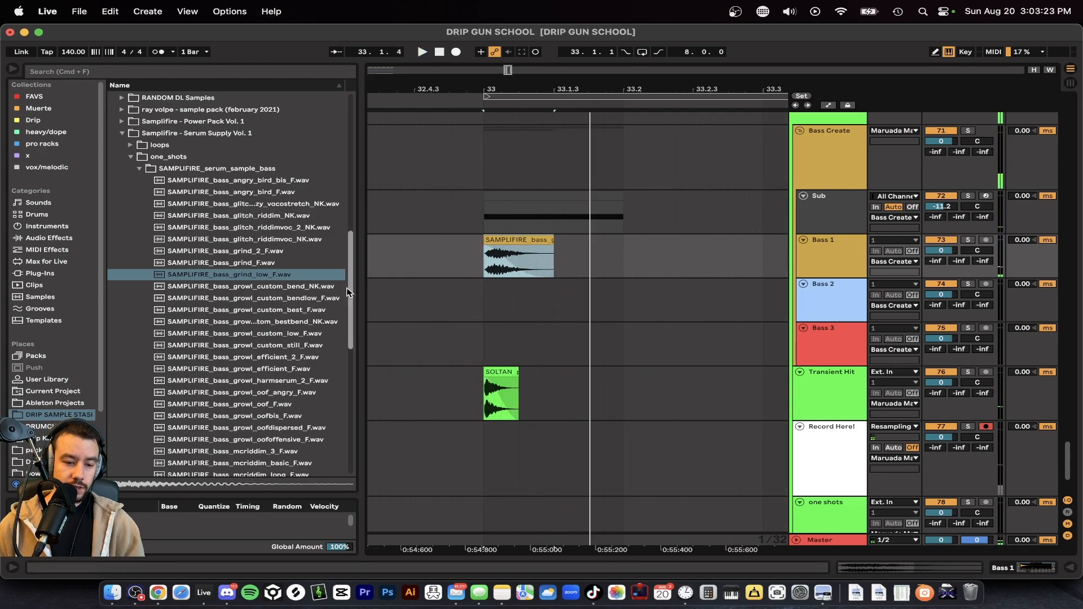
left_click(131, 157)
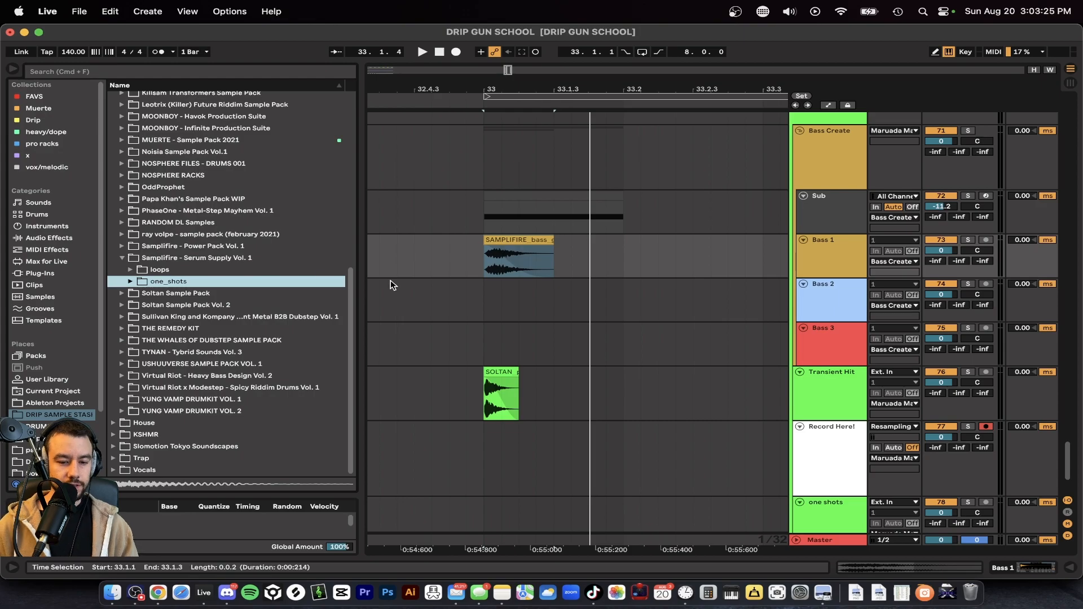
left_click_drag(493, 292, 563, 295)
left_click(568, 298)
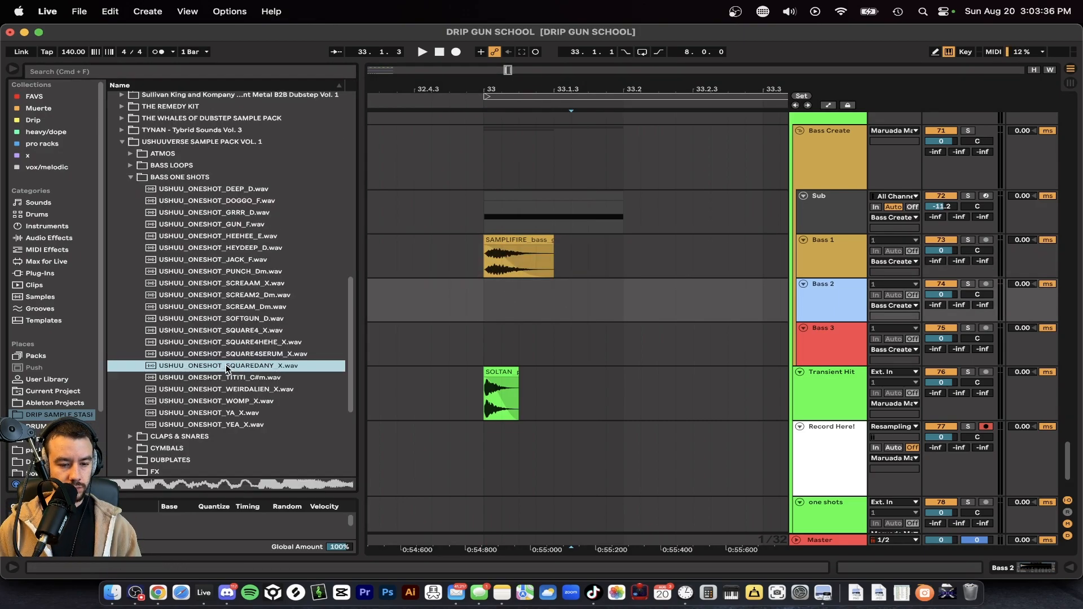
left_click(234, 271)
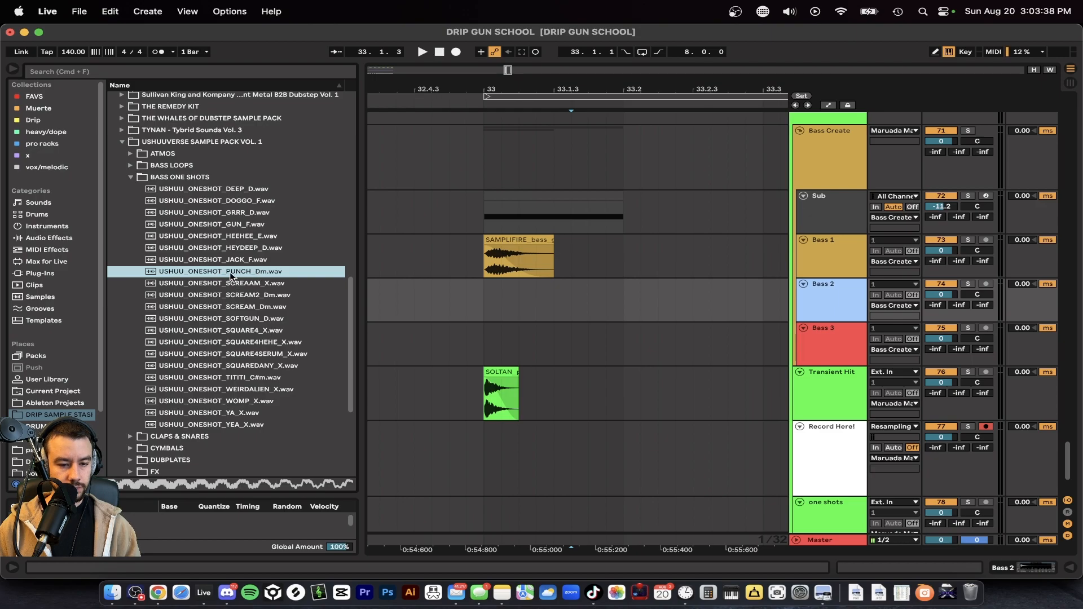
left_click_drag(256, 277, 511, 305)
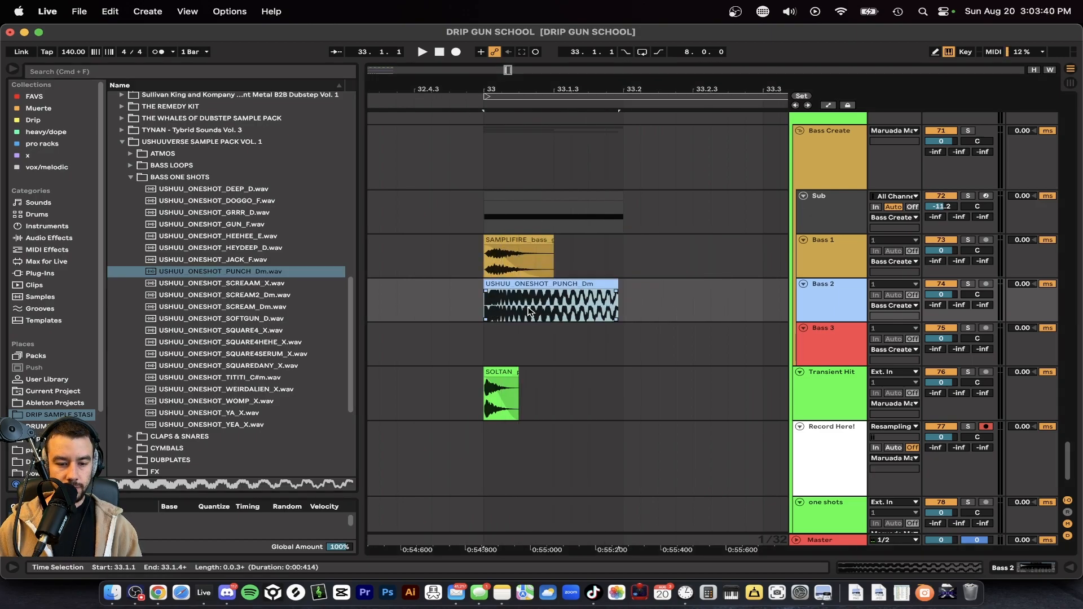
- Enable Warp on the Bass 2 clip and set its warp mode to Complex
double_click(491, 284)
left_click(178, 406)
left_click(193, 417)
left_click(186, 461)
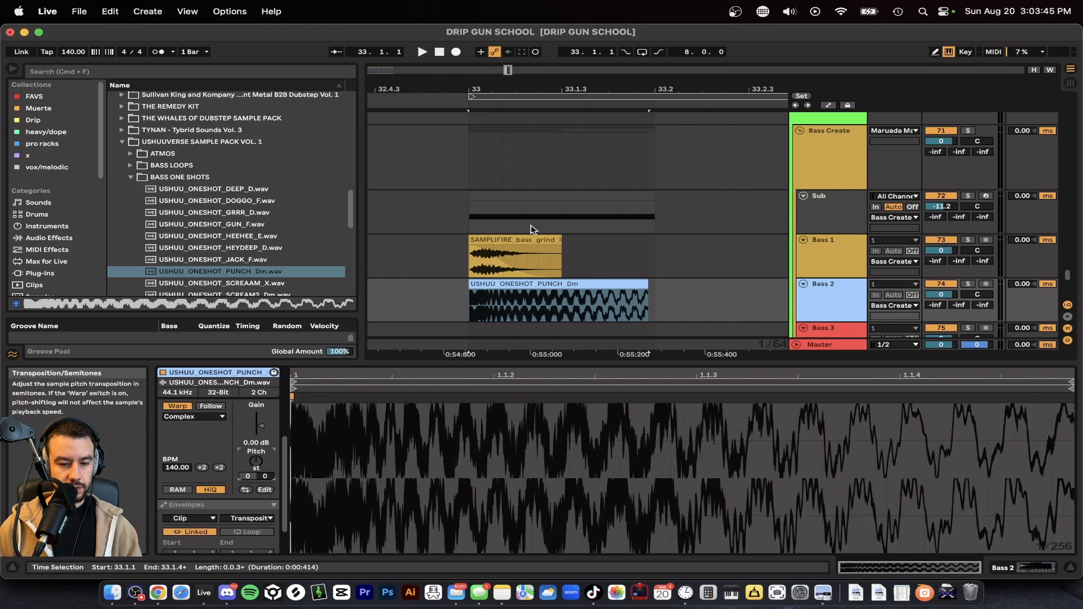
- Inspect the Sub clip's notes in the piano roll and reselect the Bass 2 clip
left_click(519, 194)
left_click(382, 486)
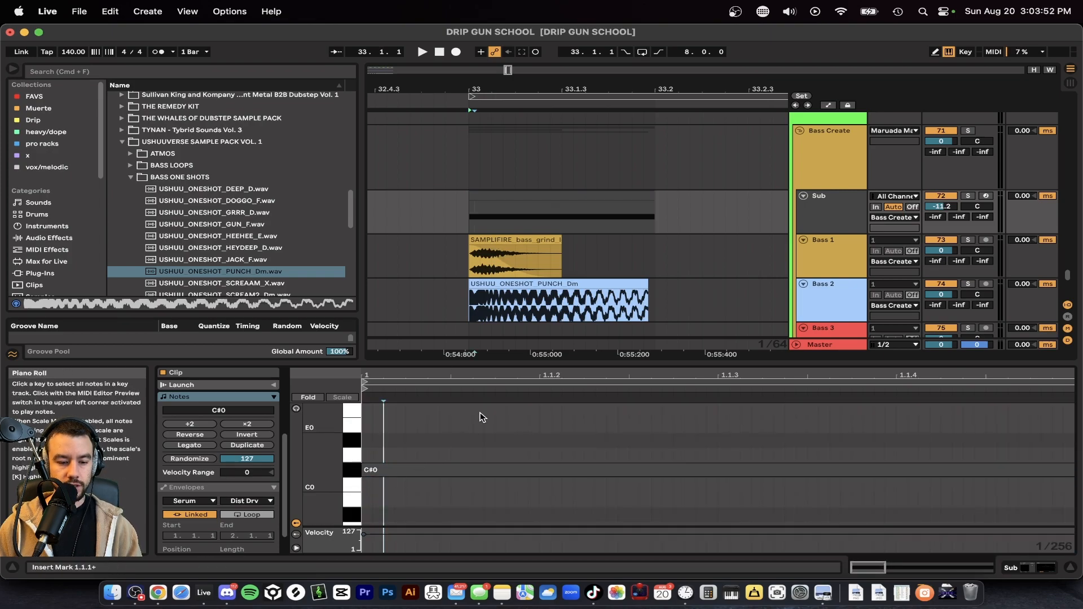
key("alt+super+l")
left_click(543, 283)
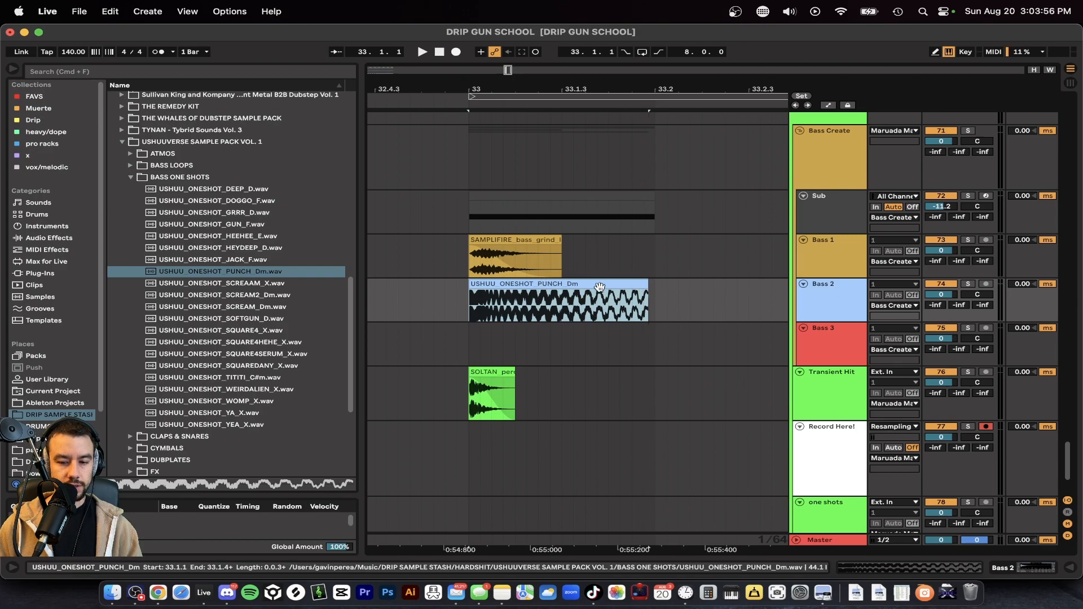
- Audition the layered bass hit from bar 33 with the Bass 2 track switched off and back on
key("space")
scroll(520, 285, "down", 2)
scroll(520, 284, "up", 1)
key("space")
key("space")
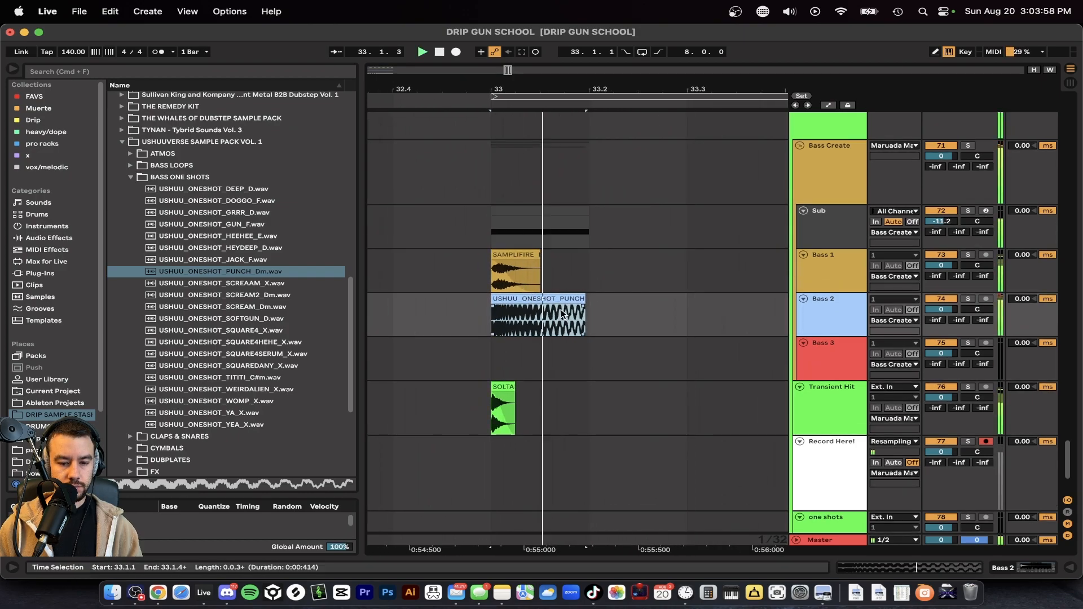
key("space")
left_click(946, 298)
key("space")
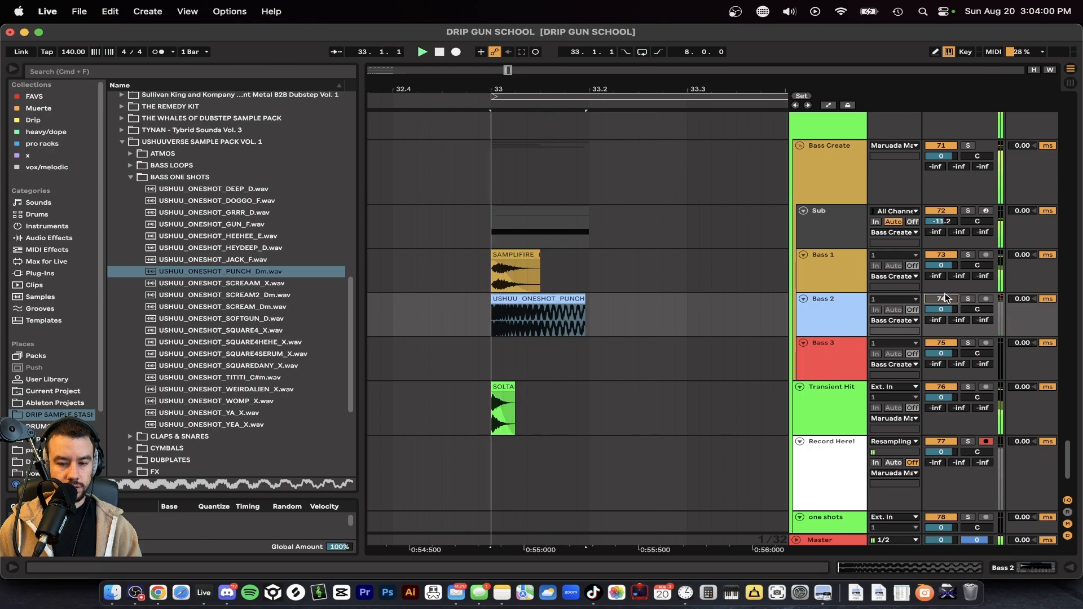
left_click(946, 298)
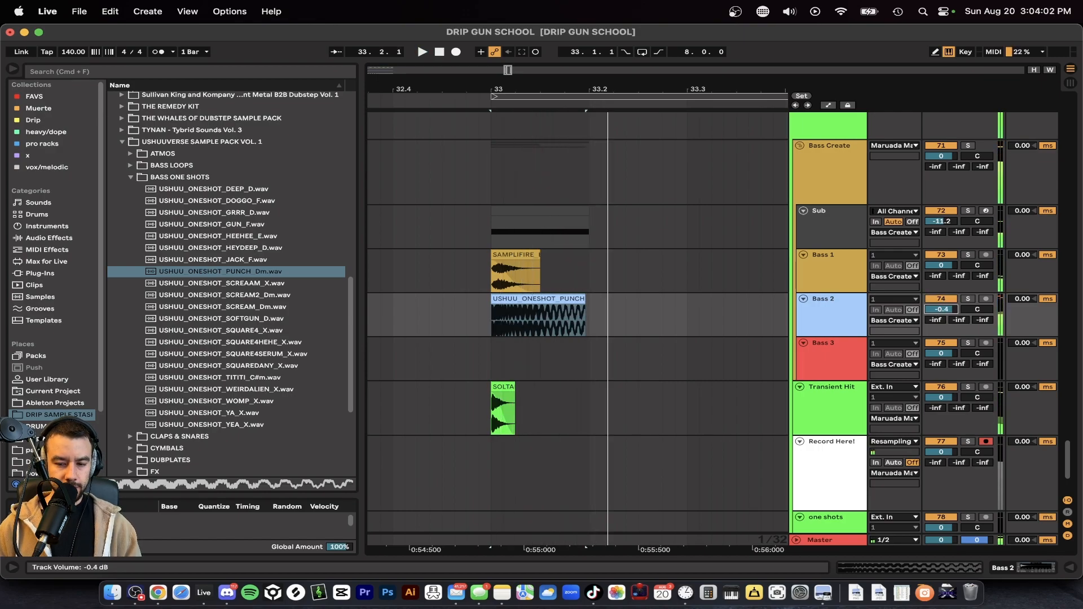
- Lower the Bass 2 track volume to -5.4 dB while replaying the layered hit
key("space")
left_click_drag(941, 309, 941, 295)
key("space")
key("space")
key("space")
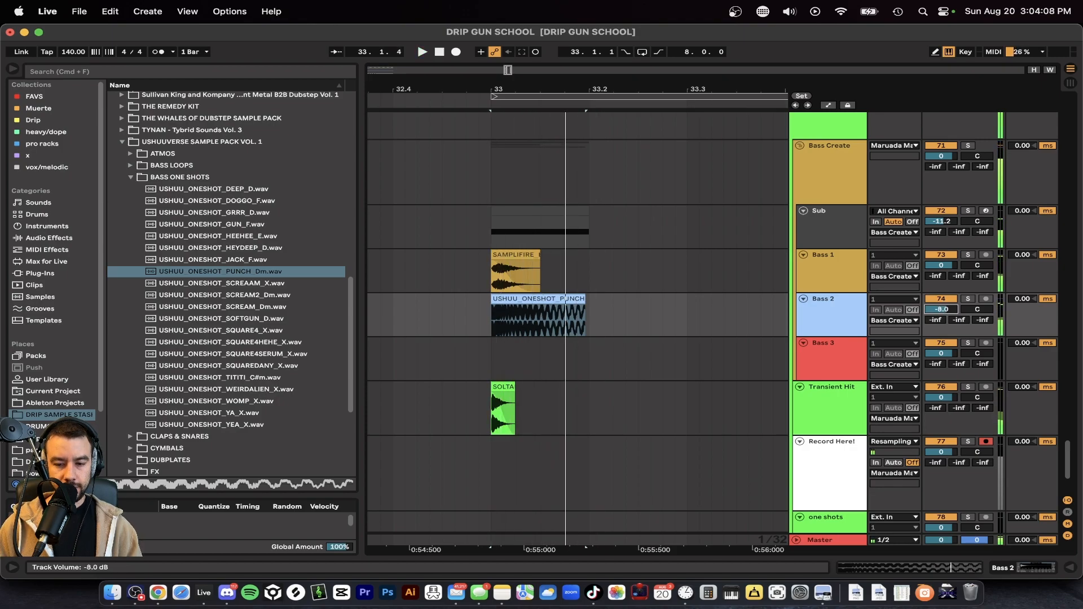
key("space")
left_click_drag(941, 309, 941, 311)
key("space")
key("space")
key("space")
key("space")
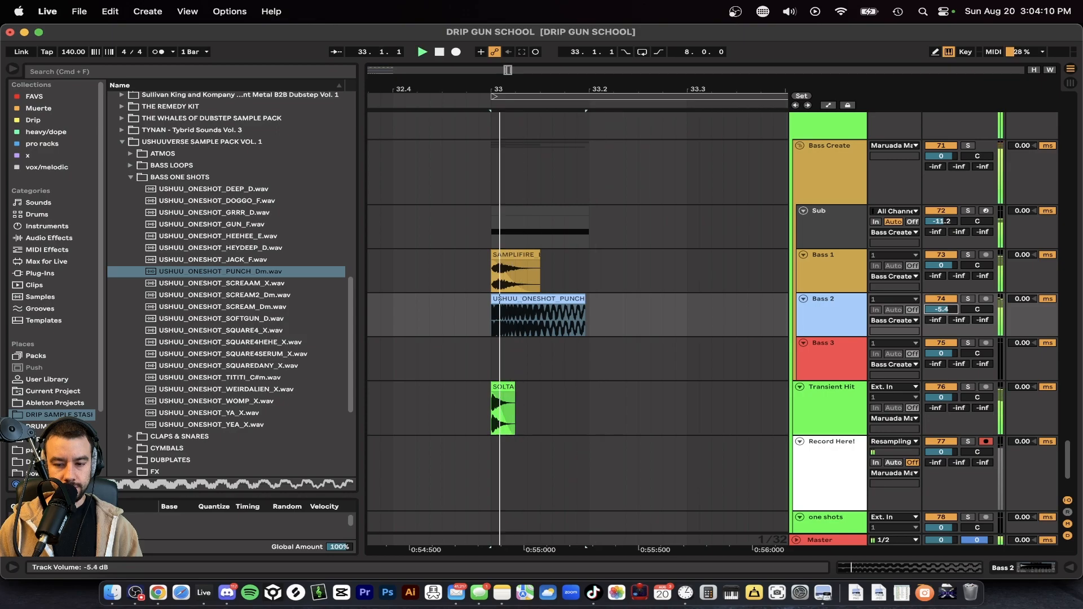
key("space")
key("space")
key("space")
- Shorten the Bass 2 clip to just past 33.1.4 with a long fade-out and replay the hit
left_click(580, 302)
scroll(580, 309, "down", 4)
scroll(580, 309, "up", 3)
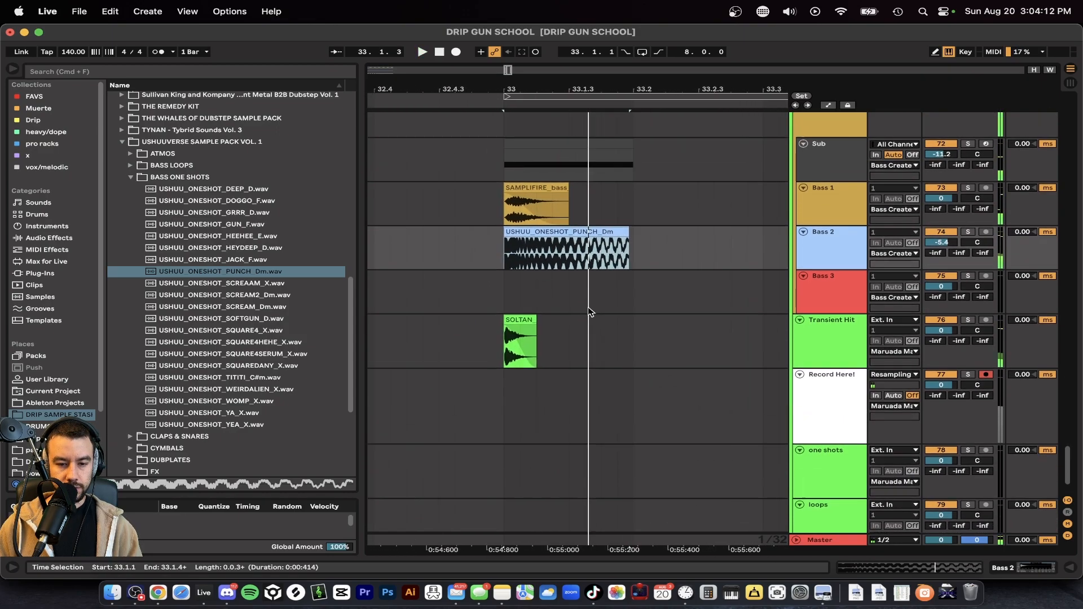
left_click_drag(624, 228, 560, 240)
key("space")
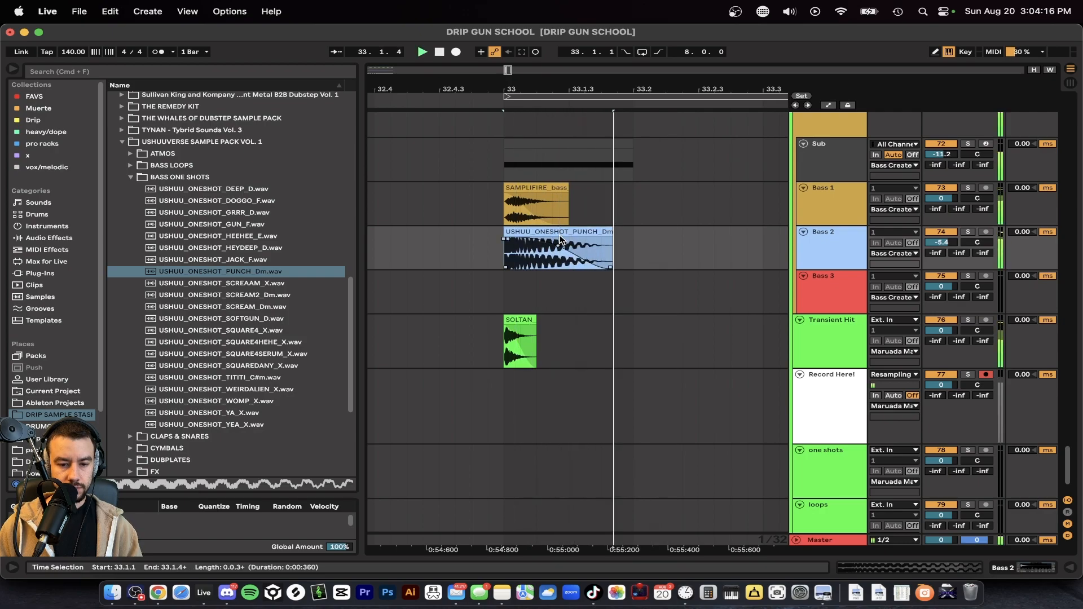
scroll(560, 268, "up", 3)
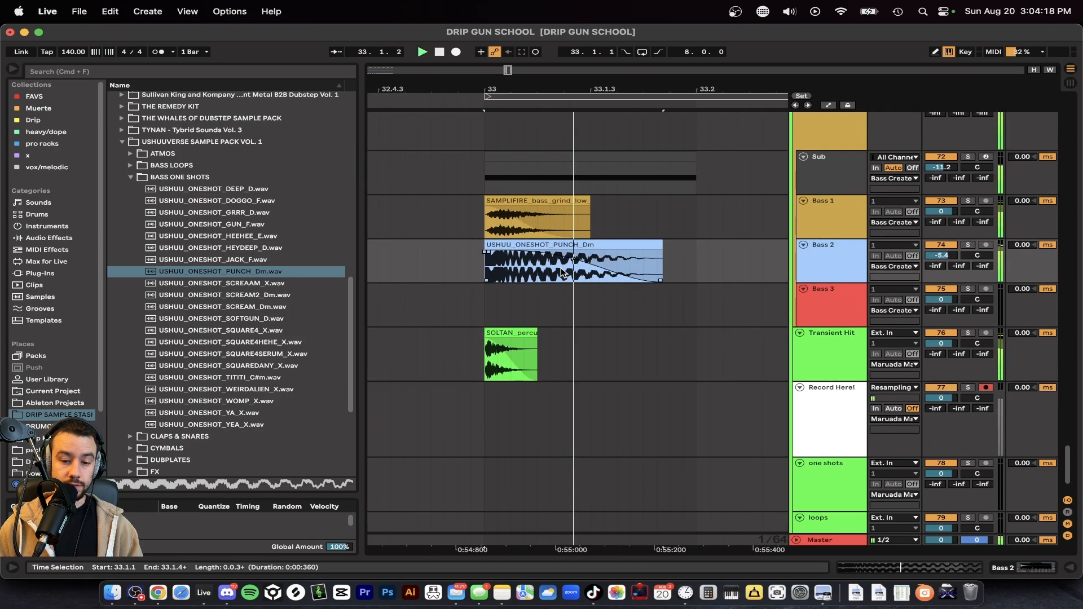
scroll(561, 267, "down", 3)
key("space")
key("space")
scroll(573, 247, "down", 1)
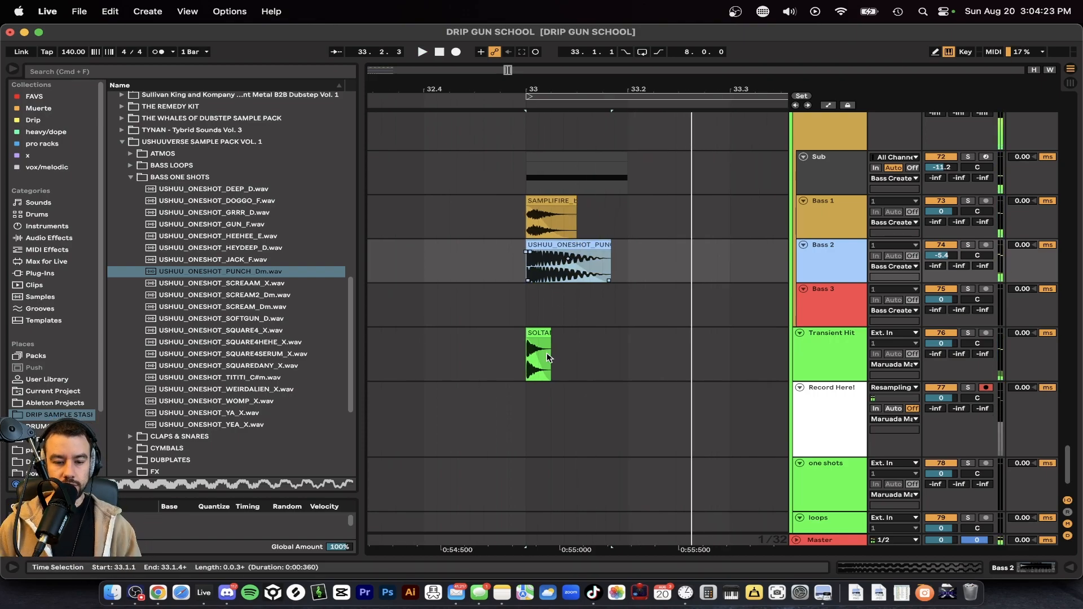
- Solo and play the Transient Hit track, and search the browser for "perc" samples
left_click(546, 356)
left_click(966, 332)
key("space")
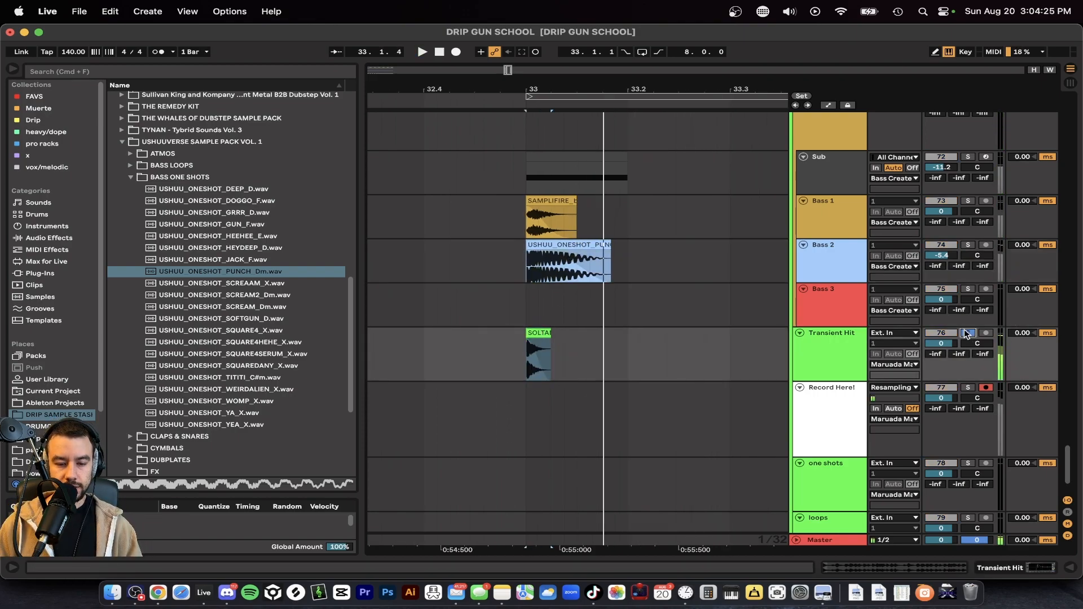
key("cmd+f")
type("per")
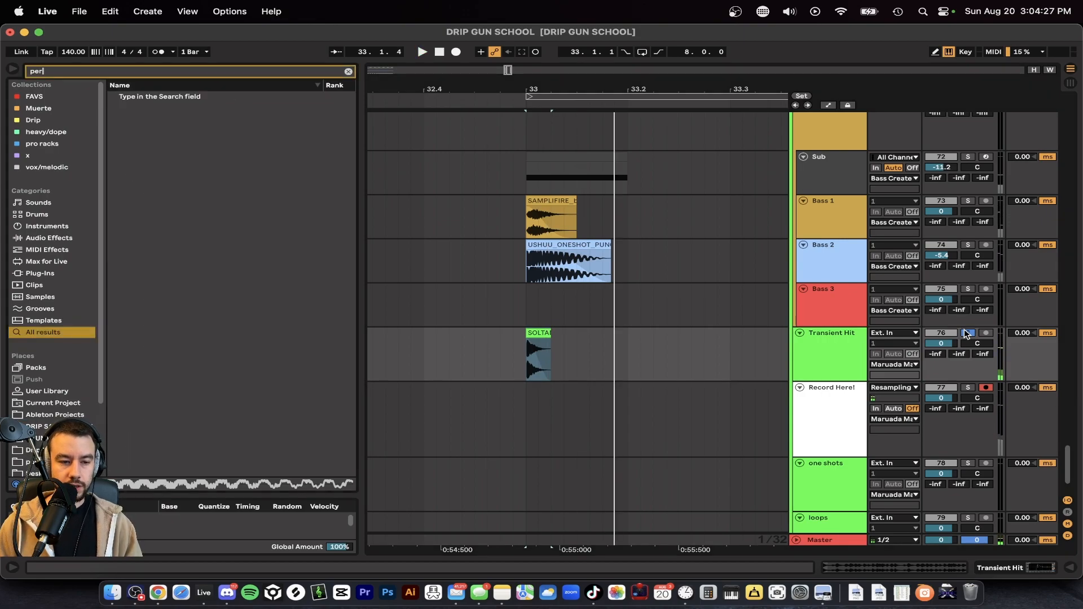
type("c")
scroll(227, 276, "down", 15)
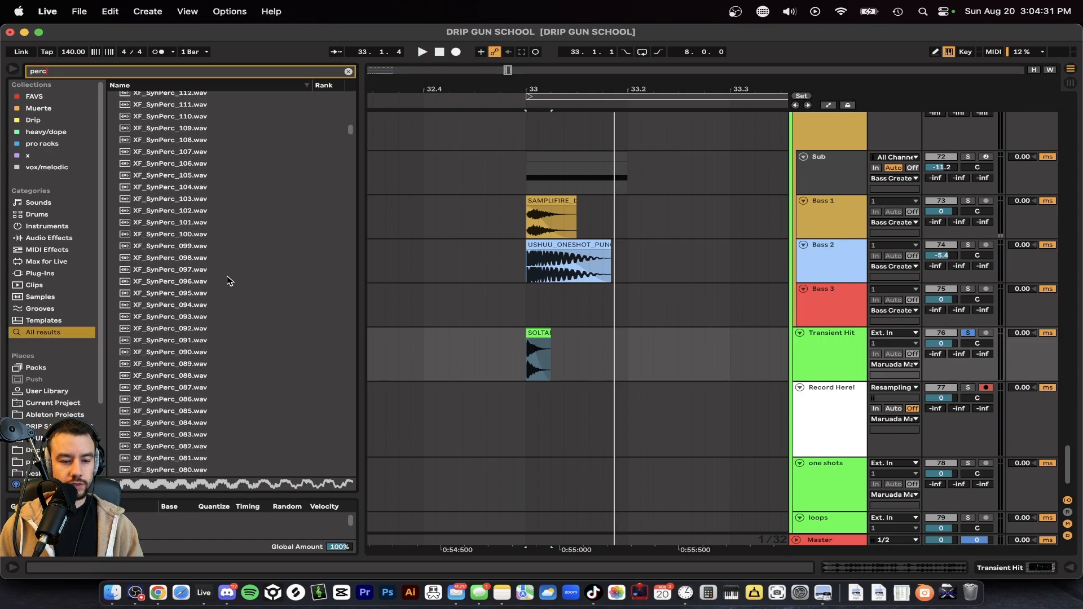
- Audition the XF_SynPerc samples in the search results to choose a new transient
left_click(227, 279)
left_click(185, 339)
scroll(184, 340, "down", 10)
left_click(134, 415)
scroll(169, 366, "down", 10)
left_click(188, 327)
scroll(183, 232, "up", 6)
left_click(182, 211)
left_click(181, 246)
left_click(179, 280)
left_click(175, 328)
left_click(174, 364)
left_click(168, 329)
- Replace the Transient Hit clip at bar 33 with XF_SynPerc_004.wav, trim it to just past 33.1.2, fade it out and play it
left_click_drag(168, 329, 533, 350)
left_click_drag(600, 327, 560, 332)
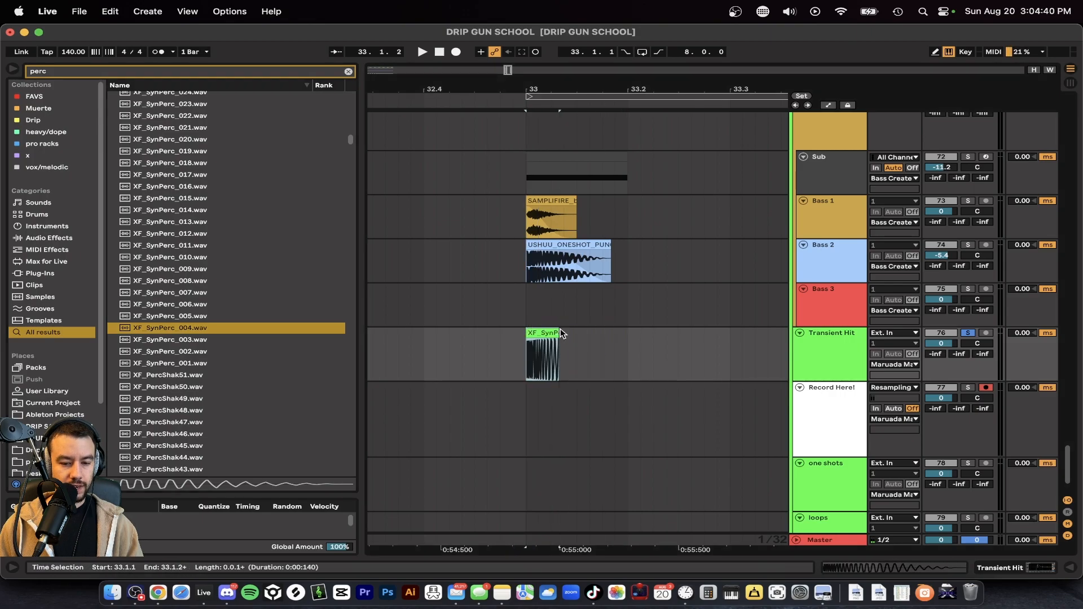
left_click(549, 332)
key("space")
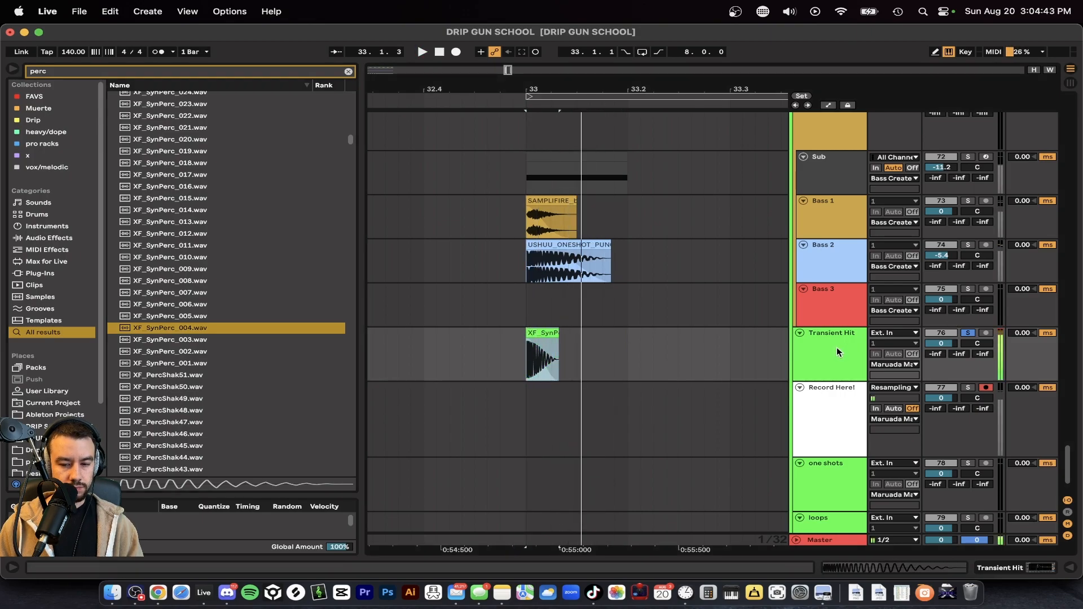
- Warp the XF_SynPerc_004 clip in Complex mode, transpose it to -25 semitones and play it
double_click(549, 331)
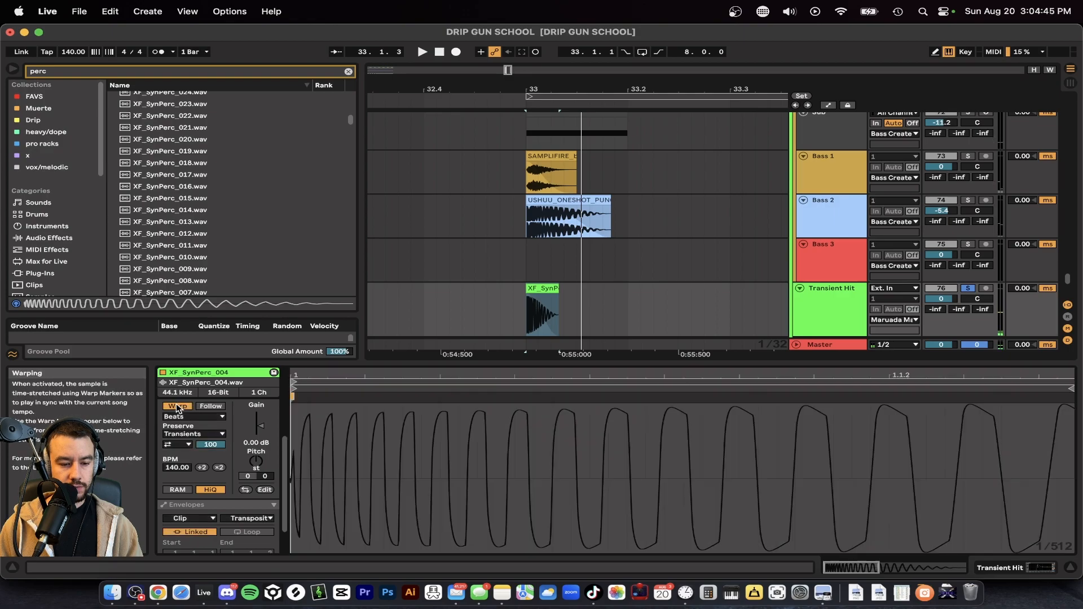
left_click(180, 416)
left_click(189, 464)
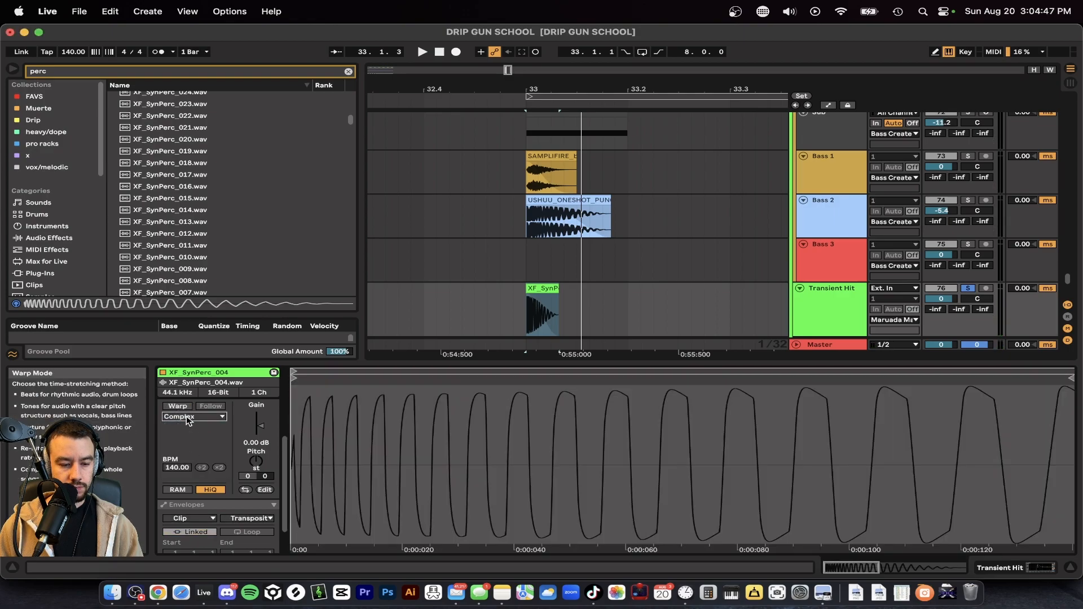
left_click(180, 406)
left_click_drag(258, 462, 257, 480)
key("space")
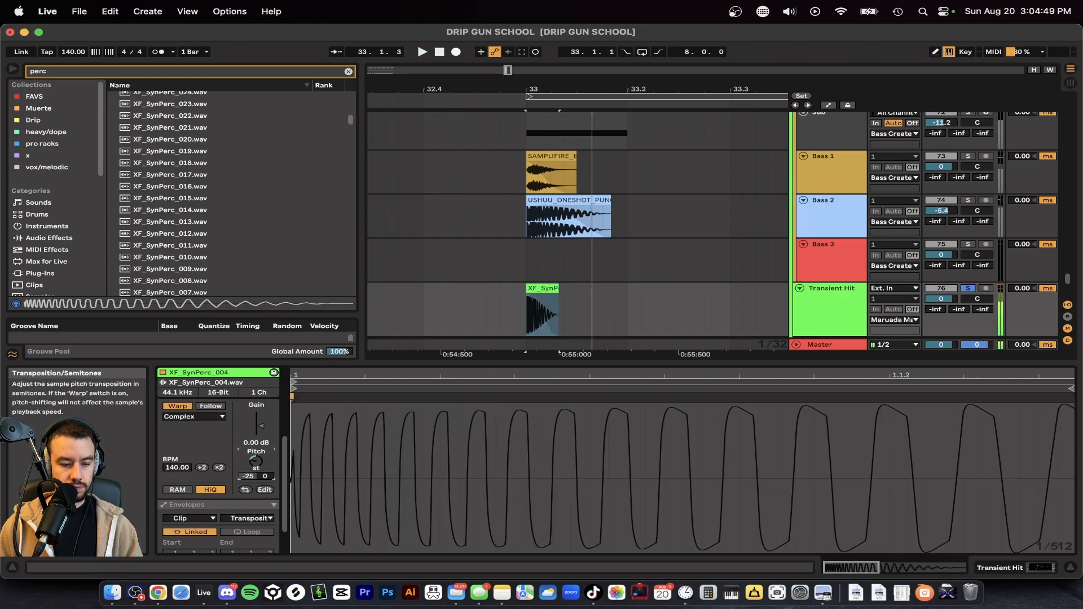
key("space")
- Show the Transient Hit track's EQ Eight and play the transient soloed together with the Sub, Bass 1 and Bass 2 tracks
key("shift+Tab")
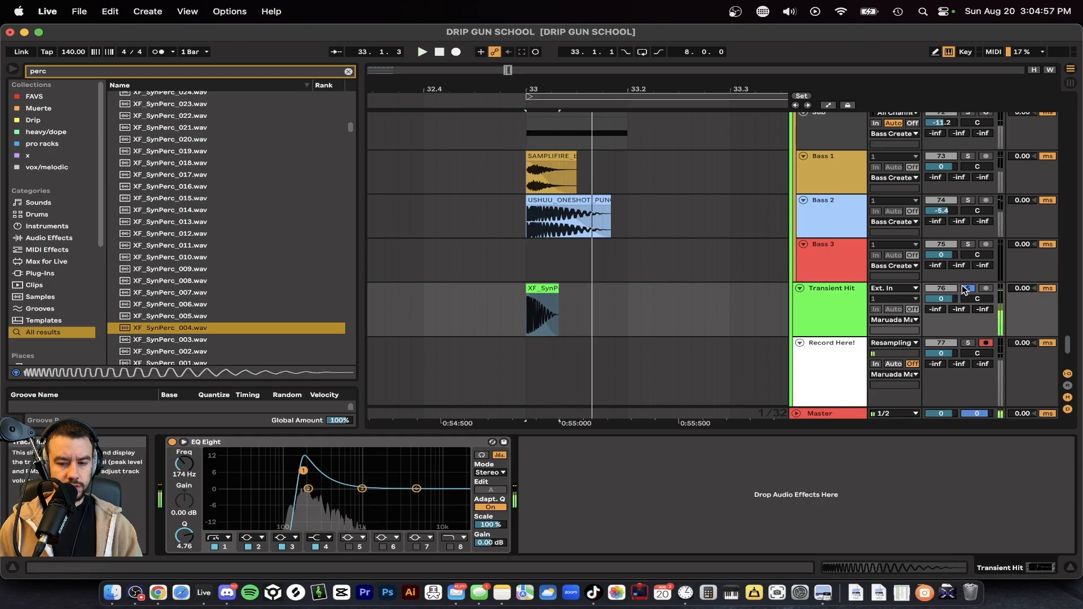
scroll(969, 253, "up", 1)
scroll(969, 254, "up", 4)
left_click(967, 253)
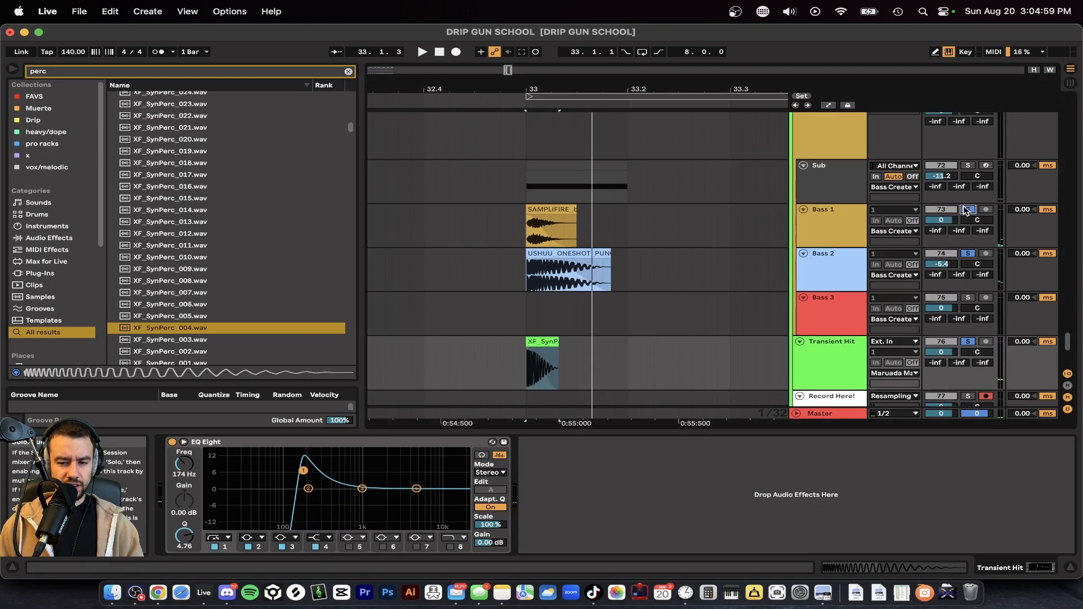
scroll(557, 375, "up", 3)
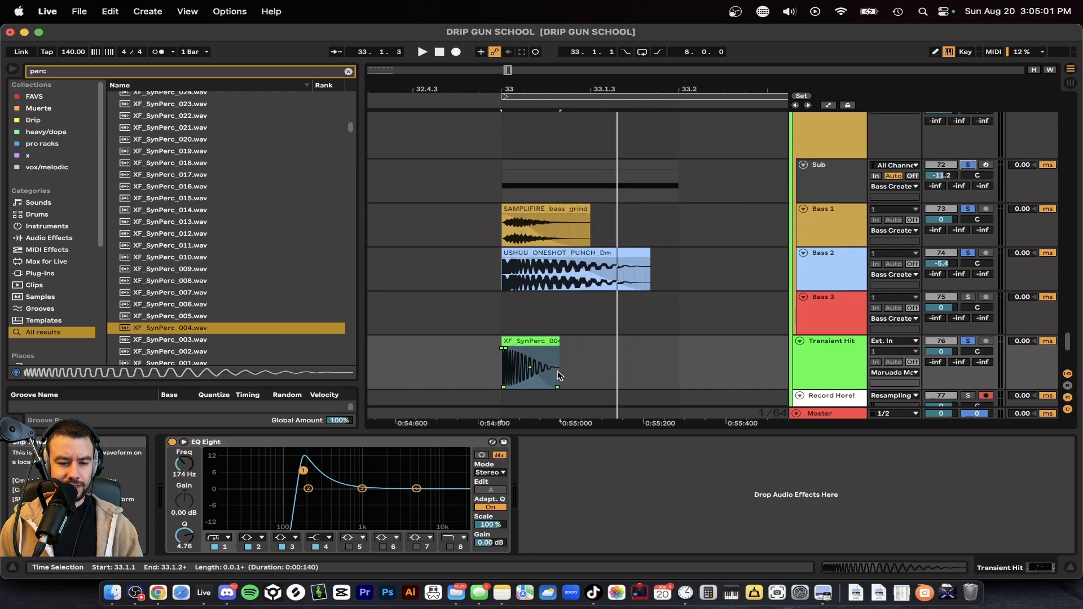
scroll(511, 362, "up", 3)
left_click(512, 340)
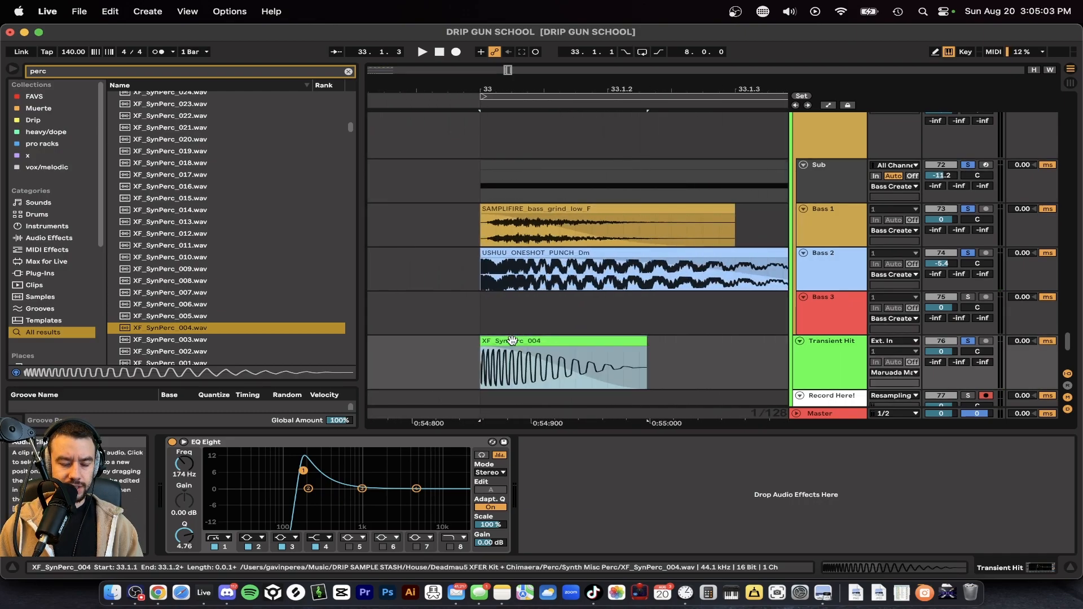
key("space")
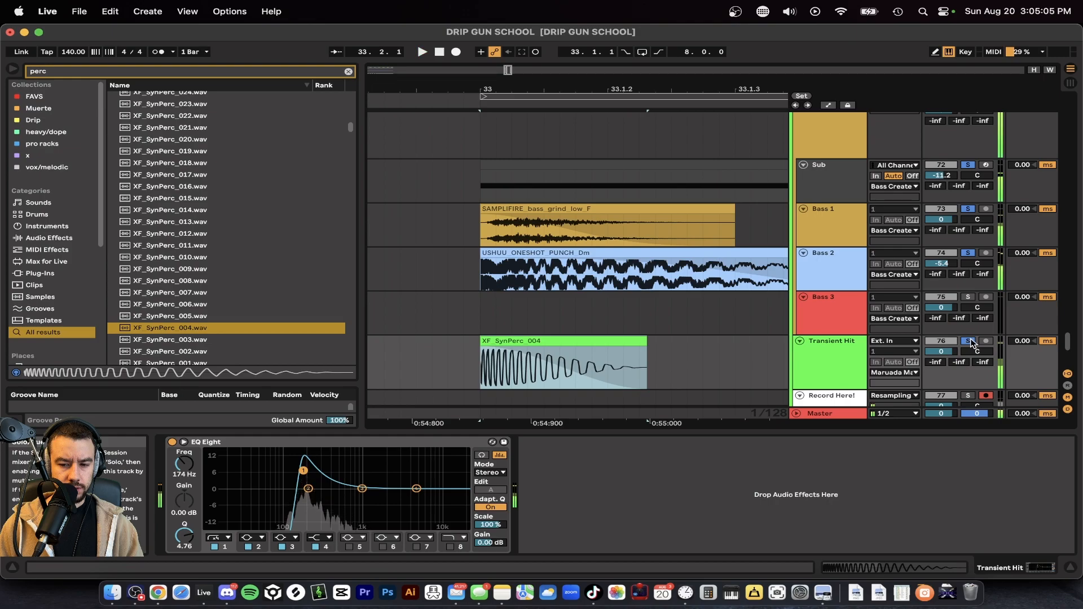
- Compare the full bass hit with the Transient Hit track muted, unmuted and soloed, and hide the device view
left_click(968, 341)
left_click(947, 342)
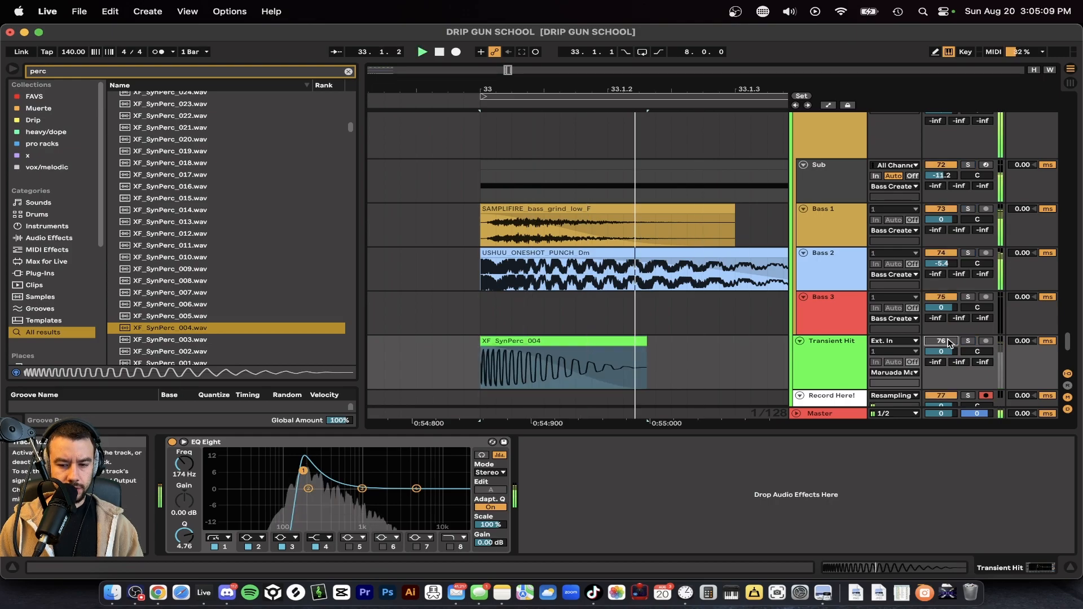
left_click(947, 341)
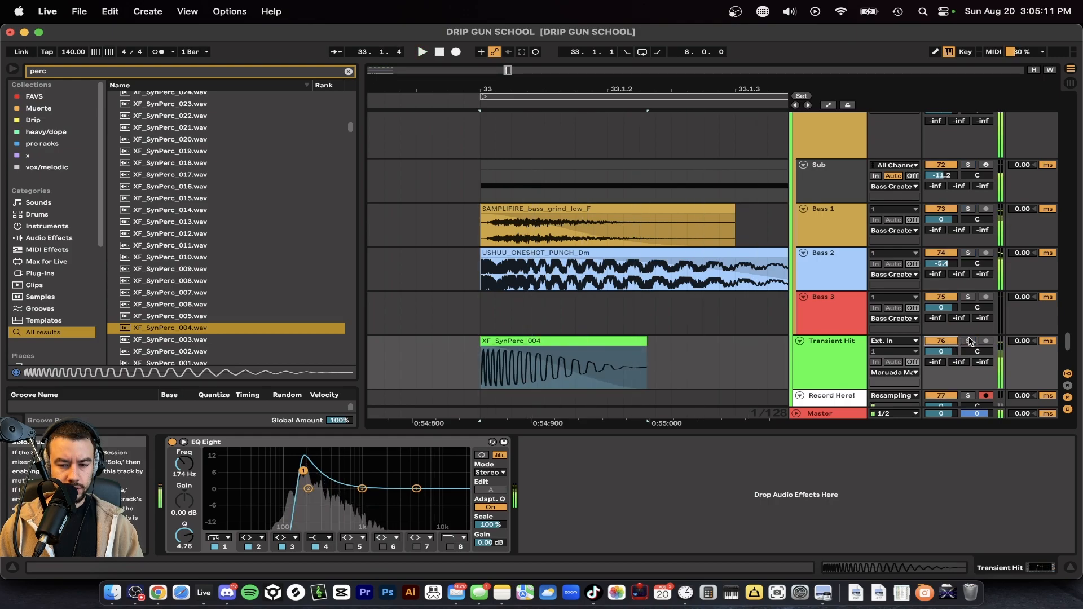
left_click(968, 341)
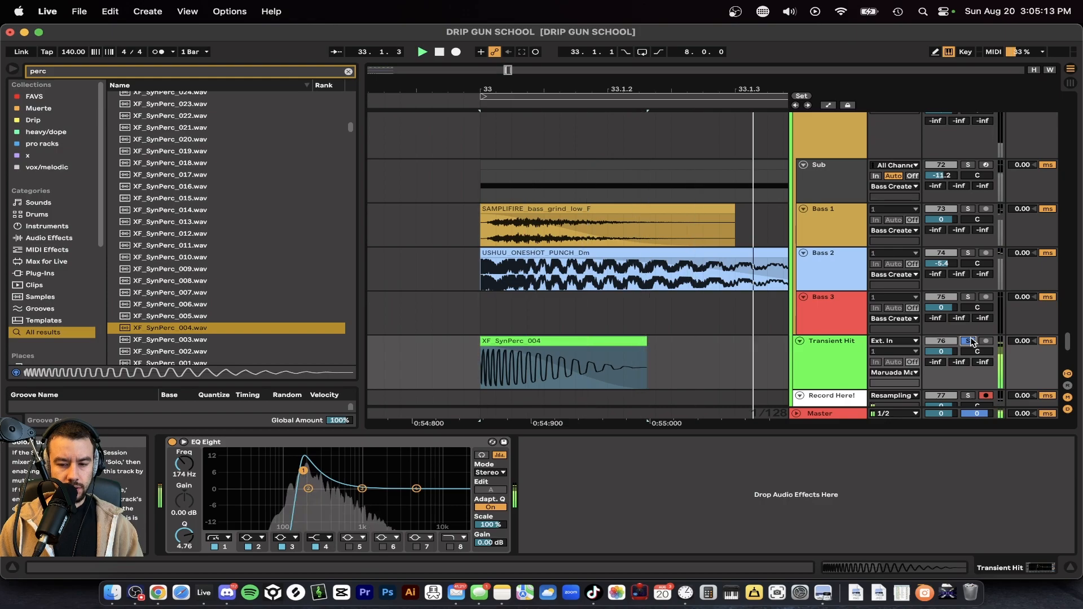
left_click(969, 341)
key("super+alt+l")
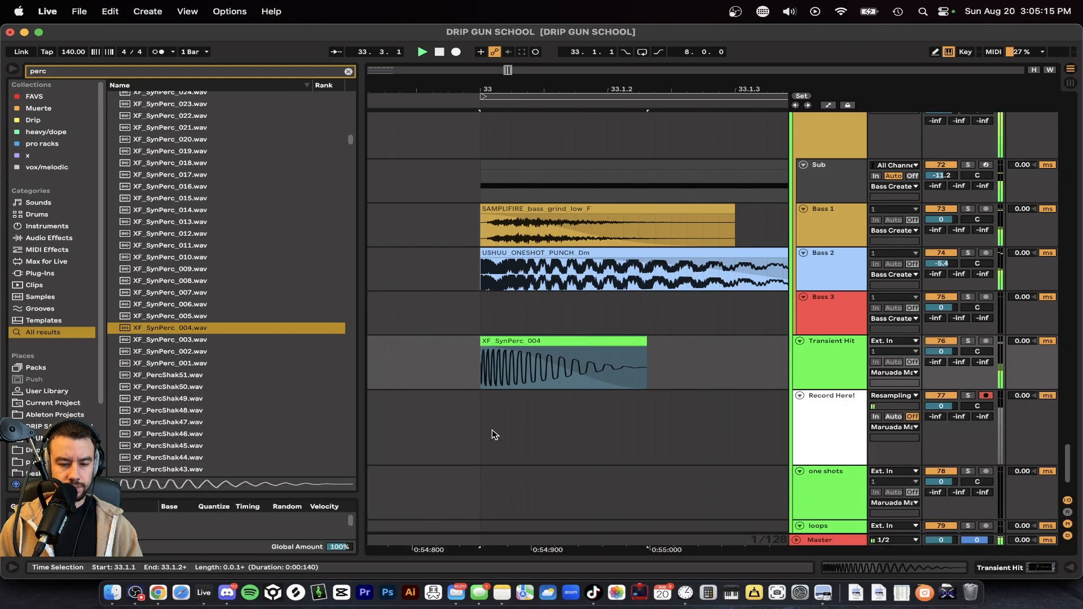
scroll(492, 429, "up", 2)
scroll(492, 429, "left", 2)
scroll(492, 429, "down", 3)
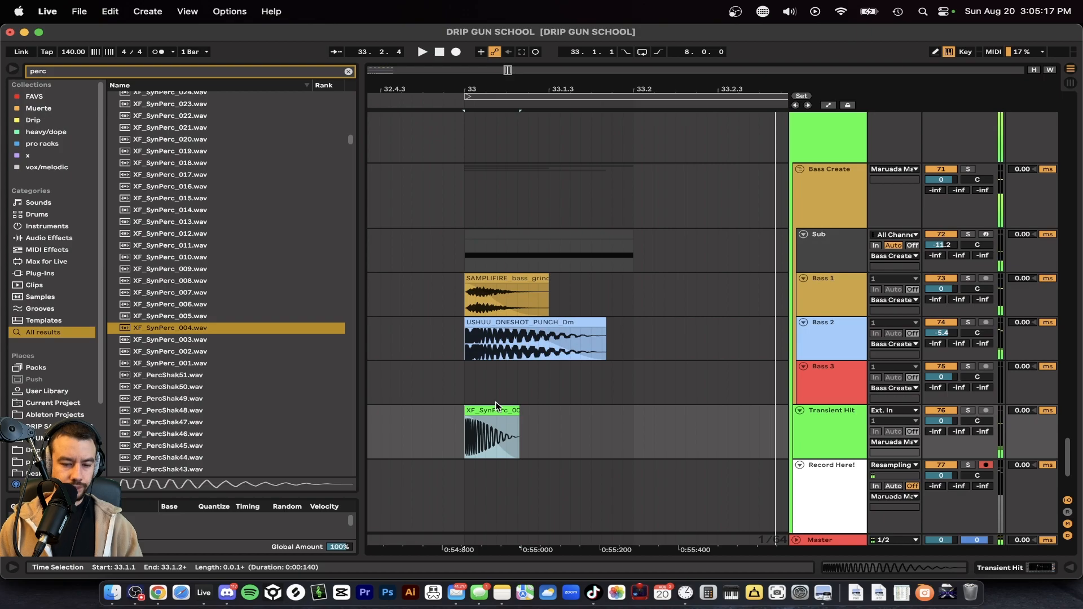
- Play the full layered bass hit from bar 33
key("space")
scroll(520, 359, "down", 2)
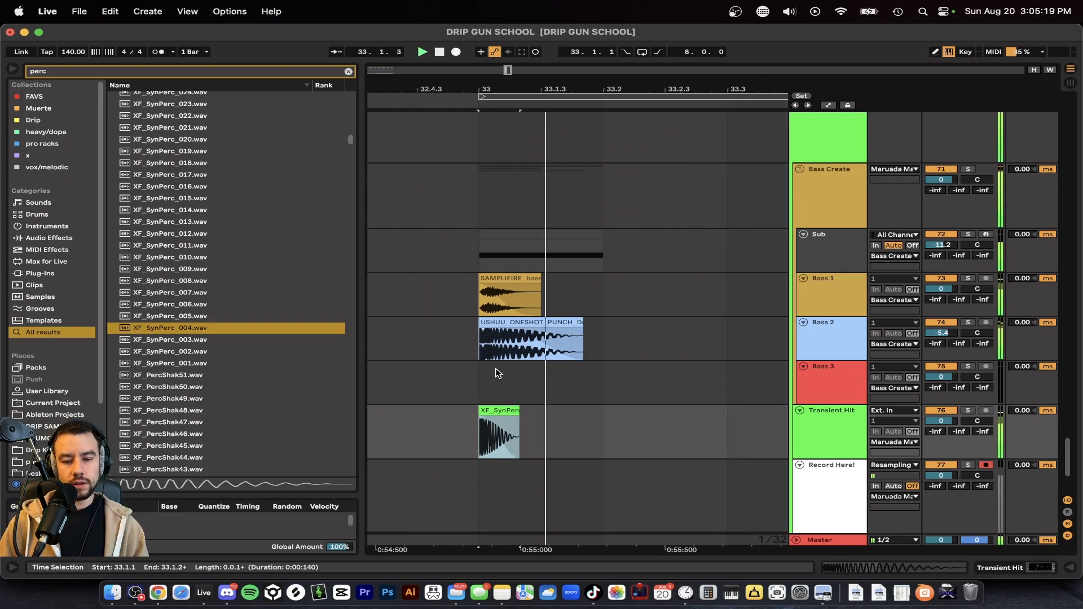
scroll(534, 333, "down", 2)
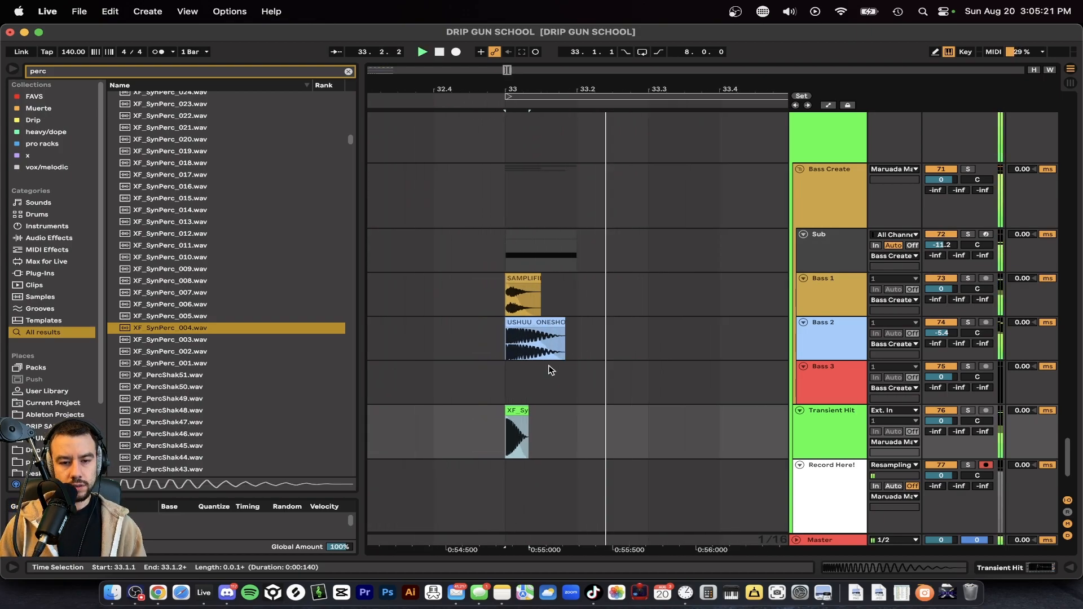
scroll(551, 370, "down", 2)
key("space")
- Shorten the Sub clip at bar 33 so it ends just past 33.1.3, playing the bass hit to judge its length
mouse_move(557, 233)
left_mouse_down()
mouse_move(541, 233)
mouse_move(550, 230)
left_mouse_up()
key("space")
key("space")
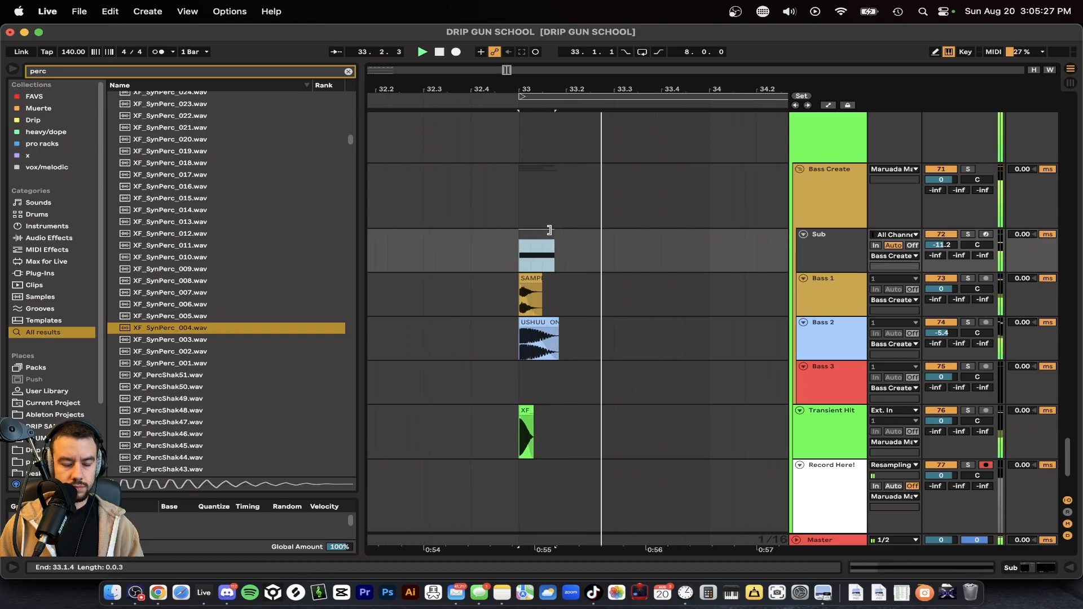
scroll(549, 231, "up", 3)
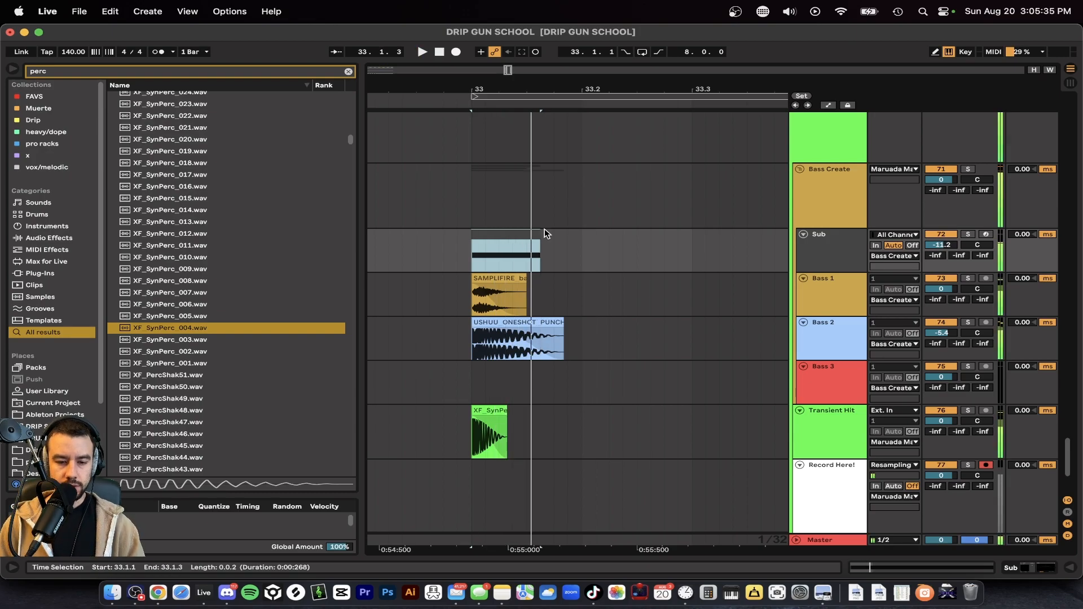
scroll(544, 242, "down", 1)
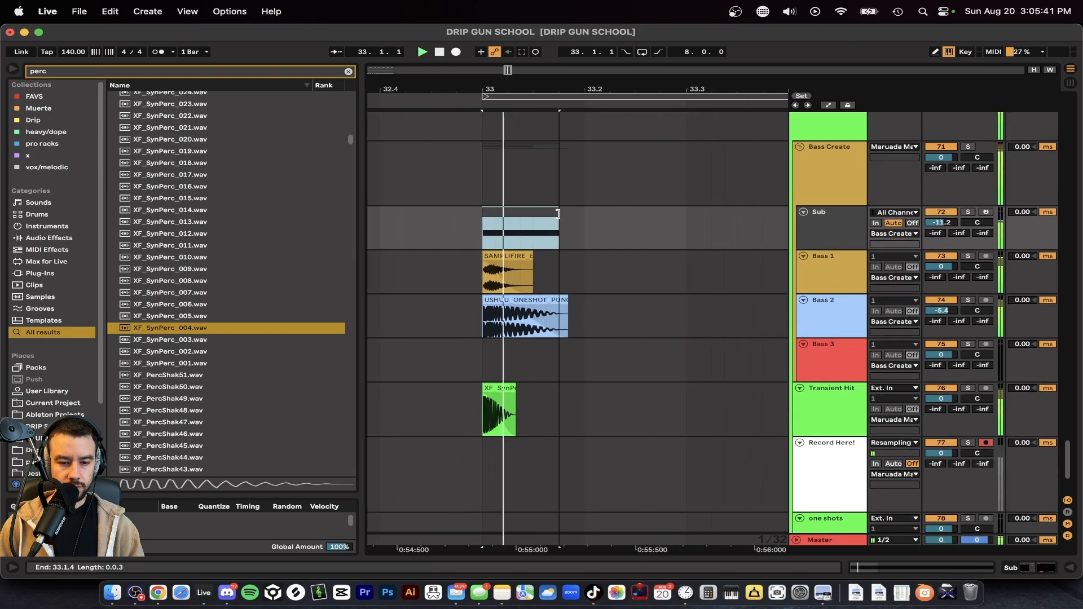
left_click_drag(559, 214, 552, 214)
scroll(552, 213, "down", 5)
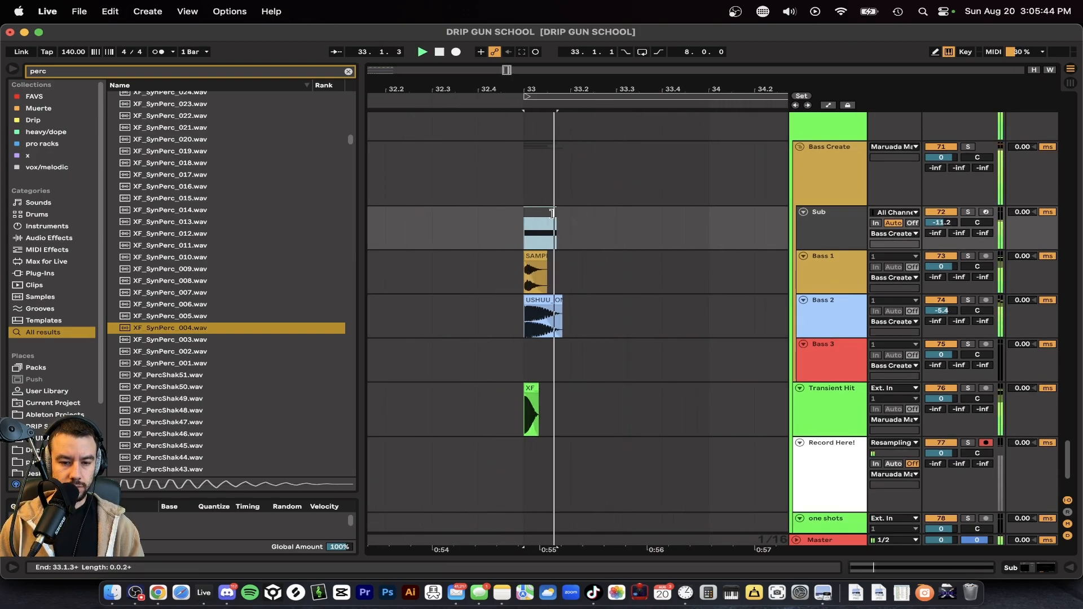
- Place the insert mark at 33.1.1 on the Record Here! track, with Resampling as its input and recording armed
scroll(547, 282, "down", 5)
left_click(544, 359)
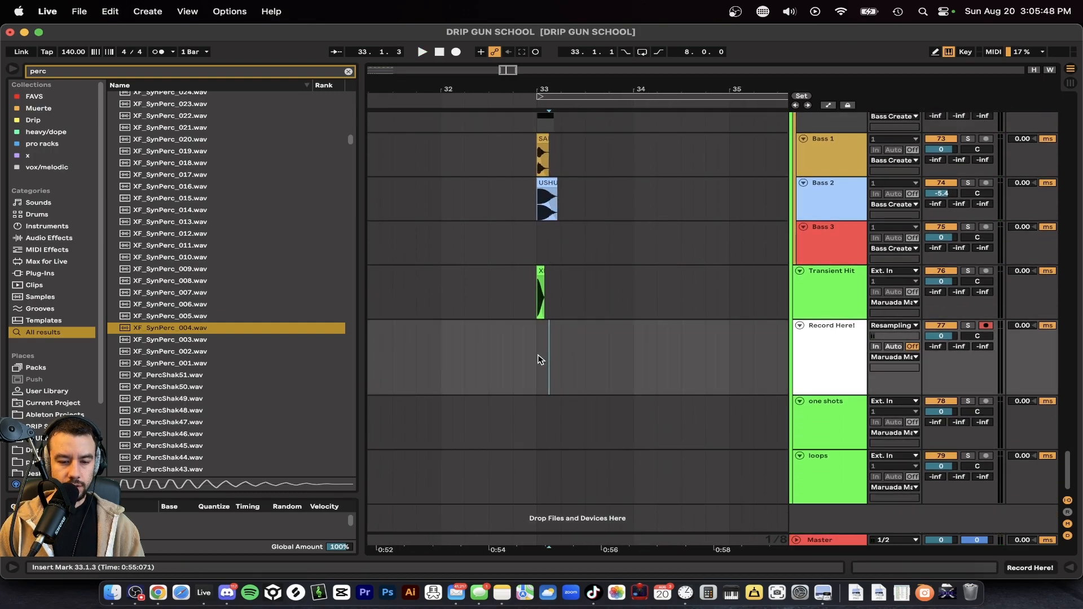
left_click(799, 350)
left_click(985, 327)
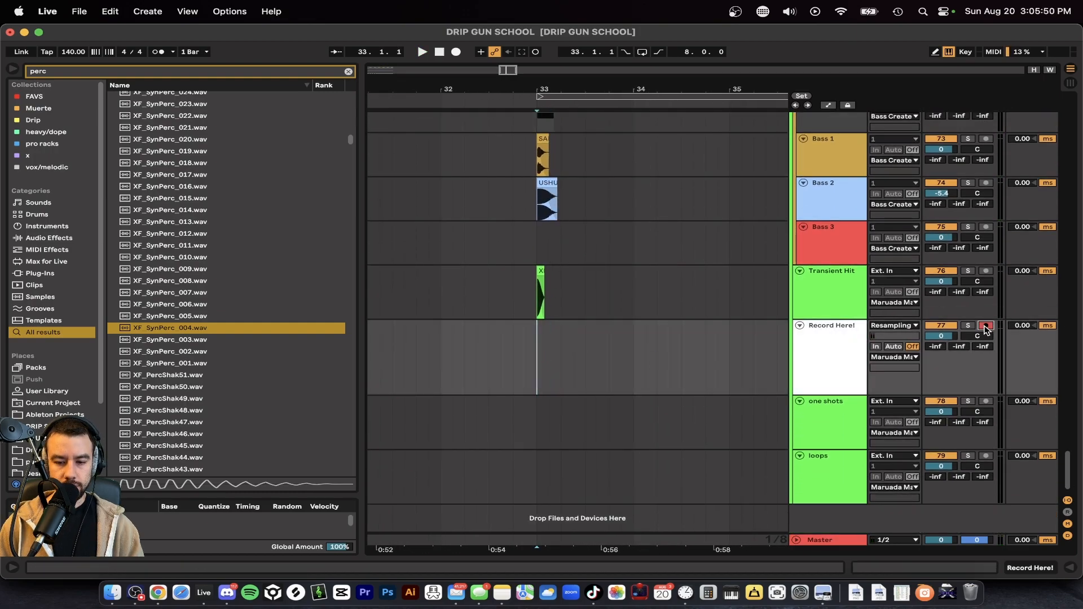
left_click(894, 326)
left_click(846, 390)
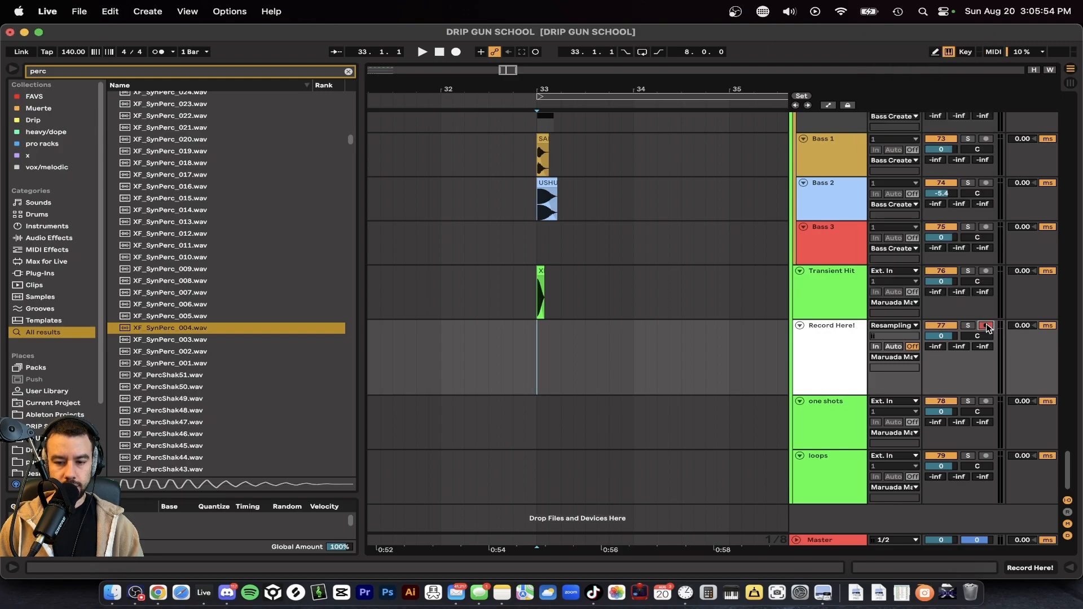
- Record the bass hit onto the Record Here! track from bar 33 and rename the recorded clip "gun 3 - C#"
scroll(731, 333, "up", 2)
scroll(567, 240, "up", 4)
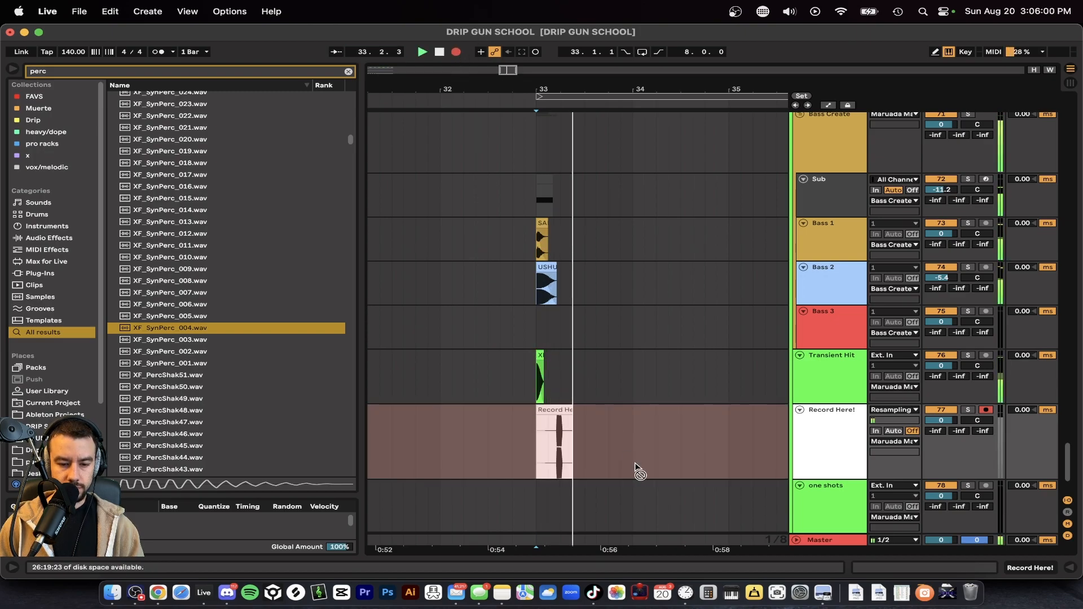
scroll(635, 467, "up", 2)
key("space")
left_click(547, 453)
key("super+r")
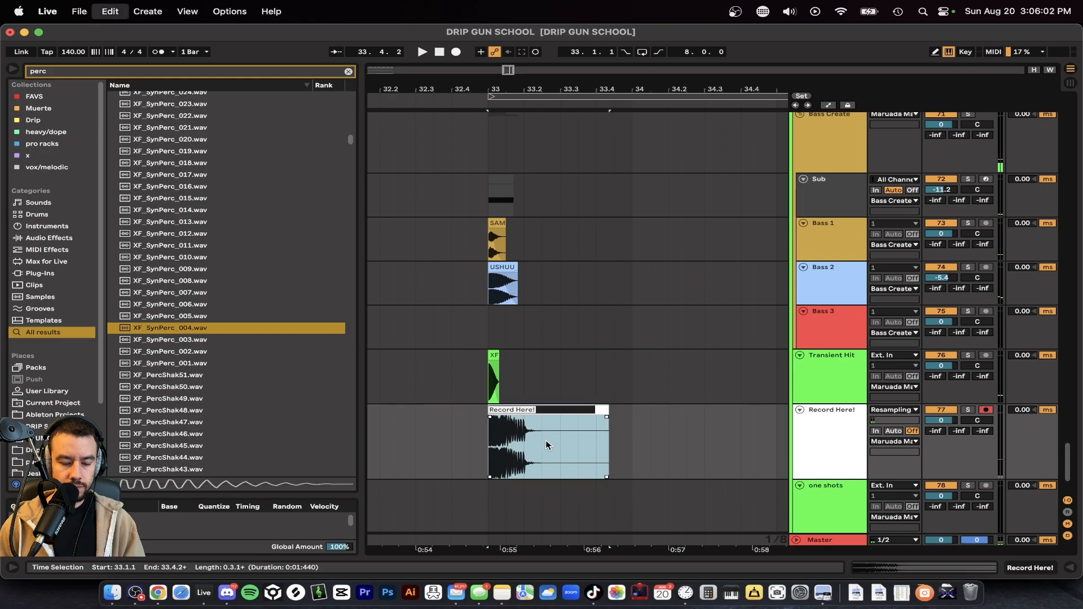
type("gun 3")
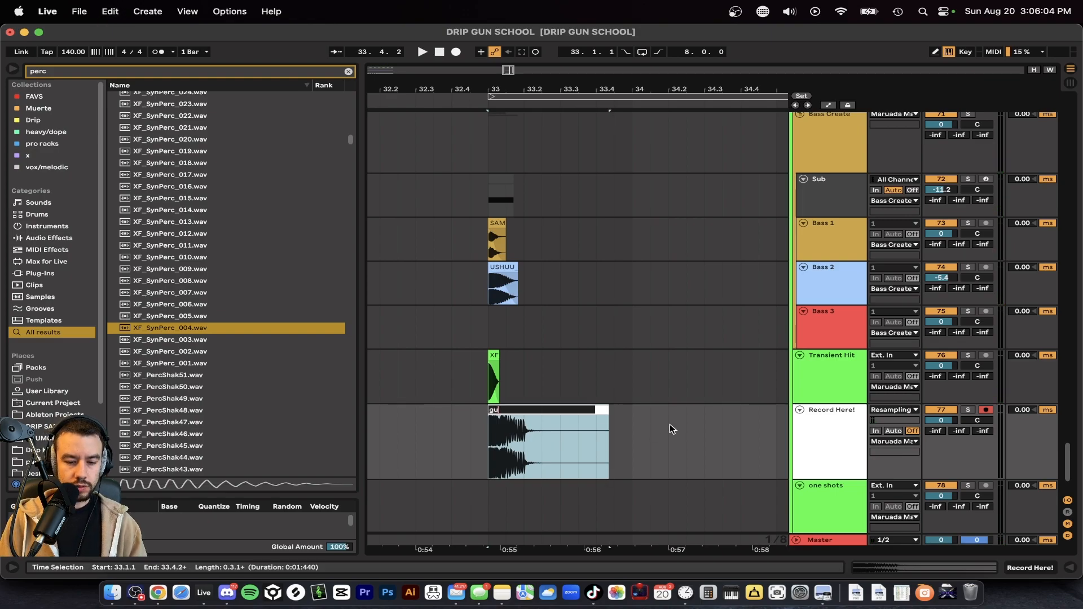
key("Return")
- Move the gun 3 - C# clip to 5.1.1 on the one shots track and deactivate it
scroll(658, 386, "down", 5)
left_click_drag(657, 386, 411, 477)
scroll(409, 471, "up", 5)
scroll(408, 472, "left", 5)
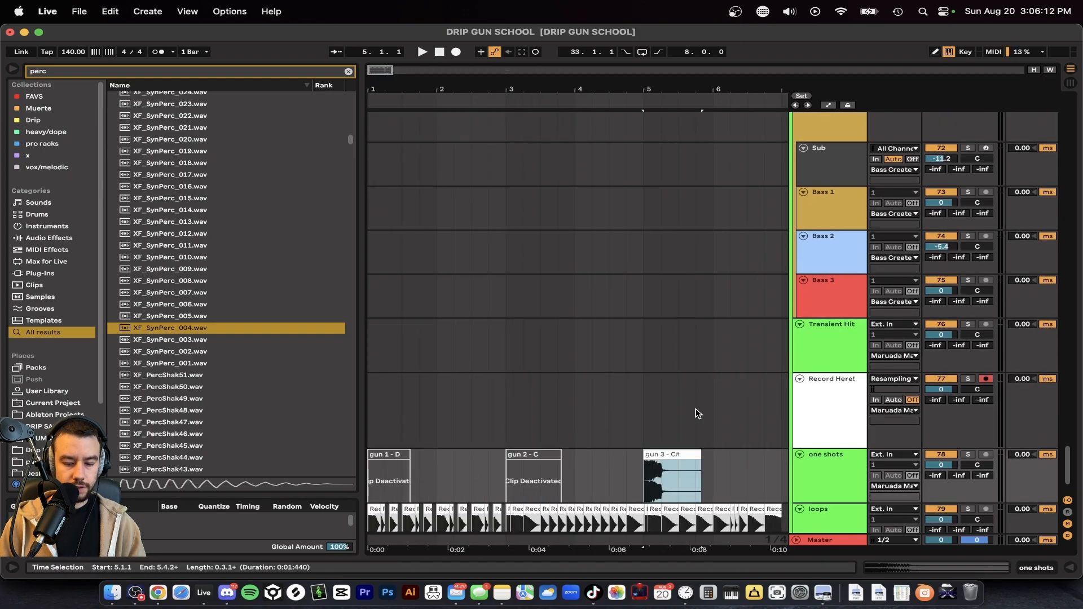
key("0")
- Solo the one shots track, then activate and play the gun 1 - D and gun 2 - C clips
scroll(695, 413, "down", 3)
left_click(966, 401)
left_click(390, 402)
key("0")
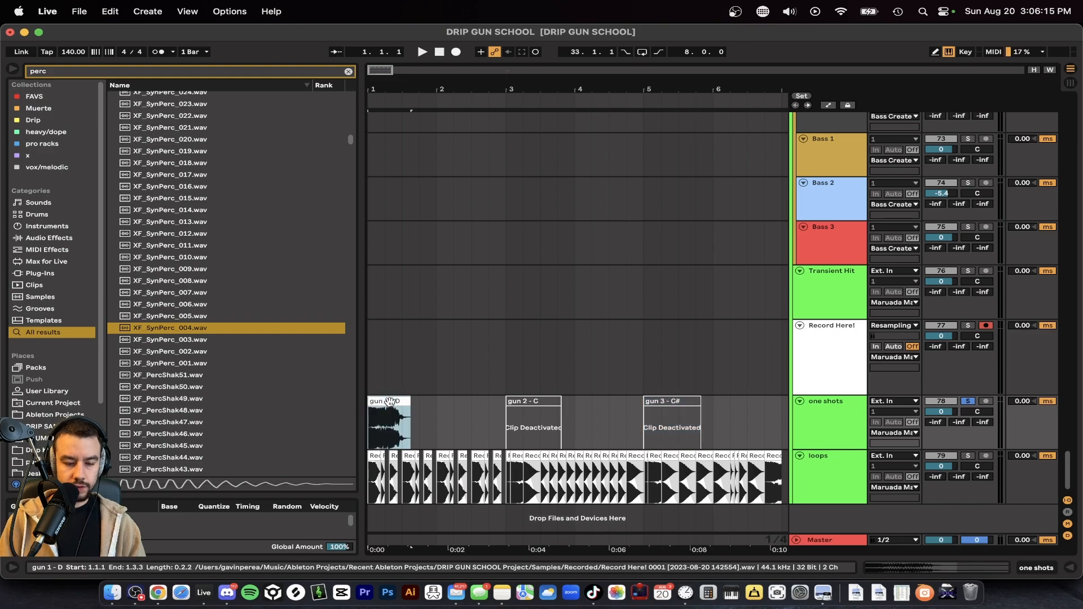
key("space")
left_click(532, 402)
key("0")
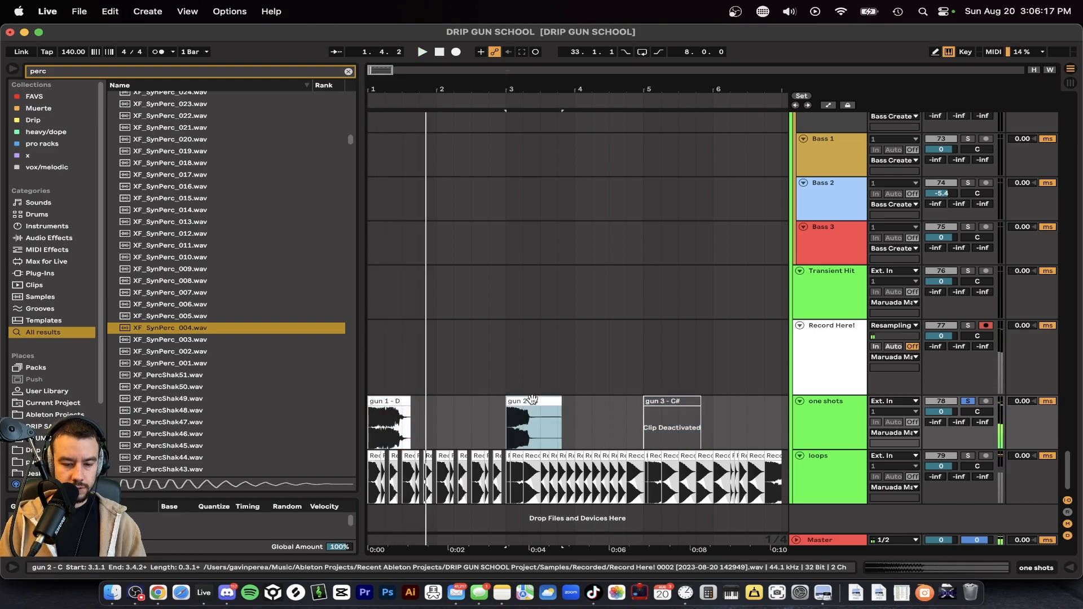
key("space")
- Activate the gun 3 - C# clip at bar 5 on the one shots track and play it
left_click(661, 401)
key("0")
key("space")
key("space")
key("space")
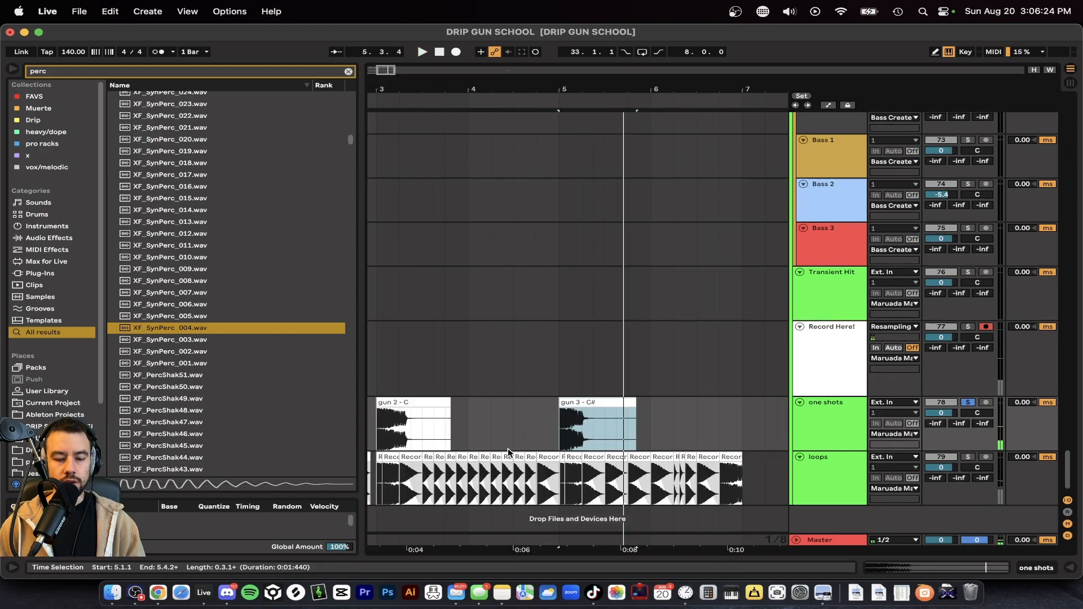
- Move the gun 3 - C# clip to bar 7 on the one shots track and play the gun 2 - C clip
scroll(509, 451, "down", 5)
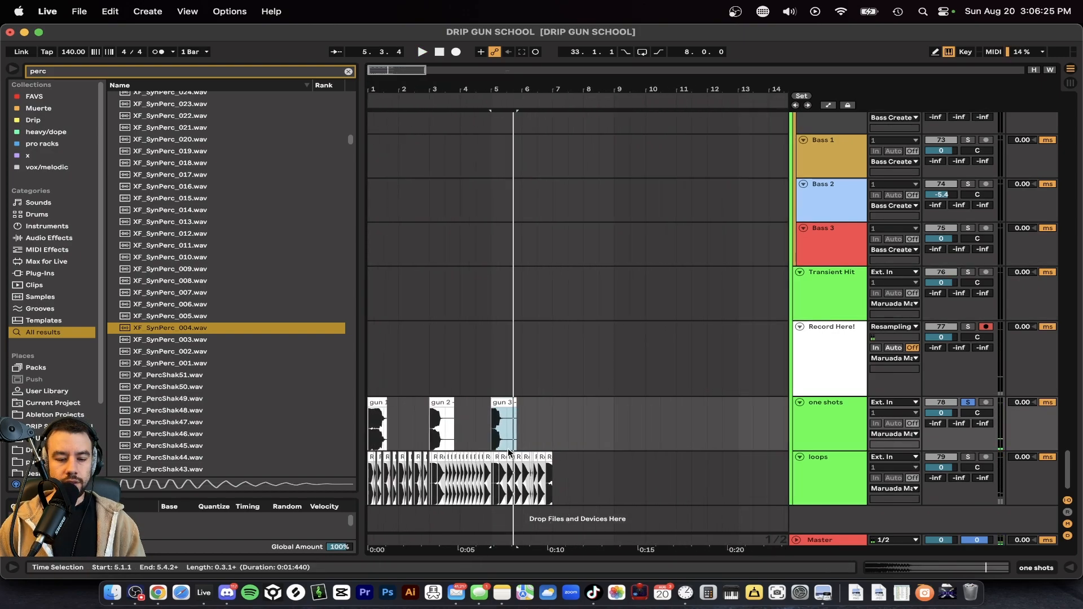
left_click_drag(489, 404, 545, 404)
scroll(442, 451, "up", 4)
left_click(508, 423)
scroll(508, 428, "up", 3)
key("space")
scroll(529, 445, "down", 3)
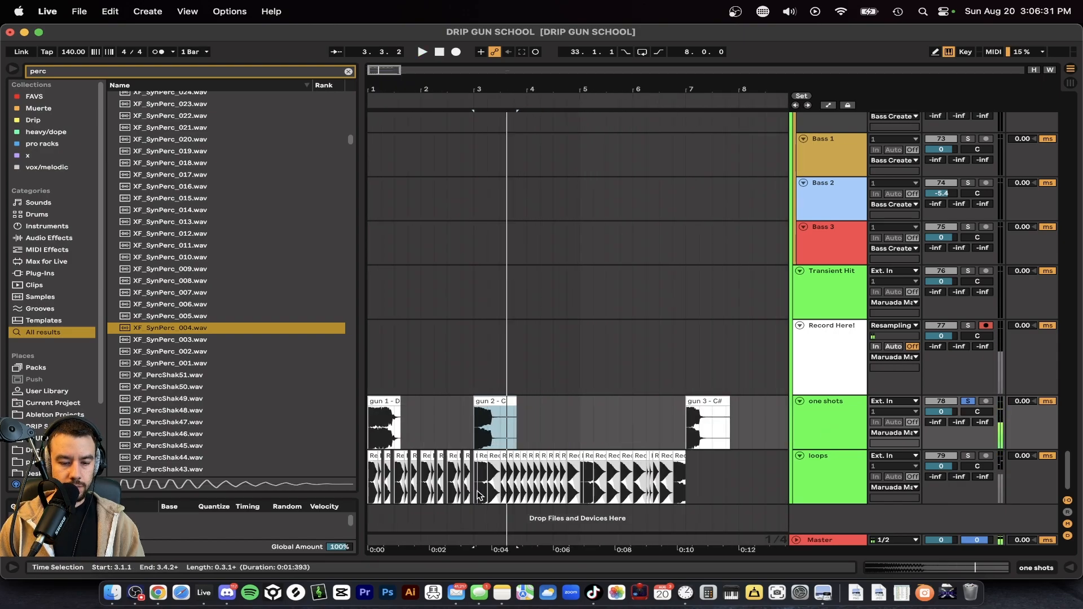
key("space")
- Solo the loops track and play its chopped pattern from 3.1.1
left_click(968, 455)
key("space")
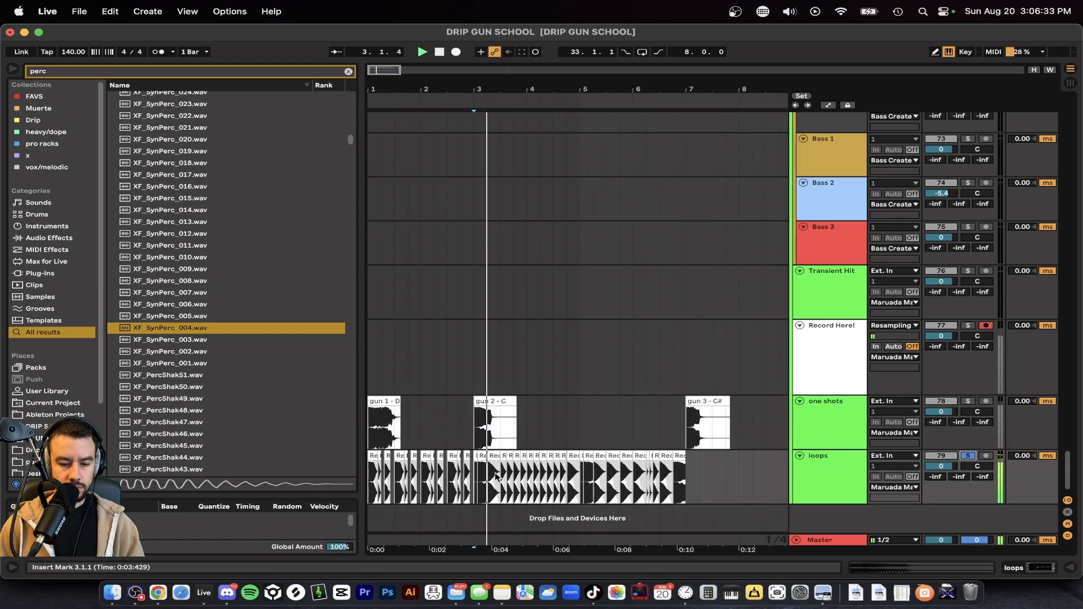
scroll(555, 478, "left", 1)
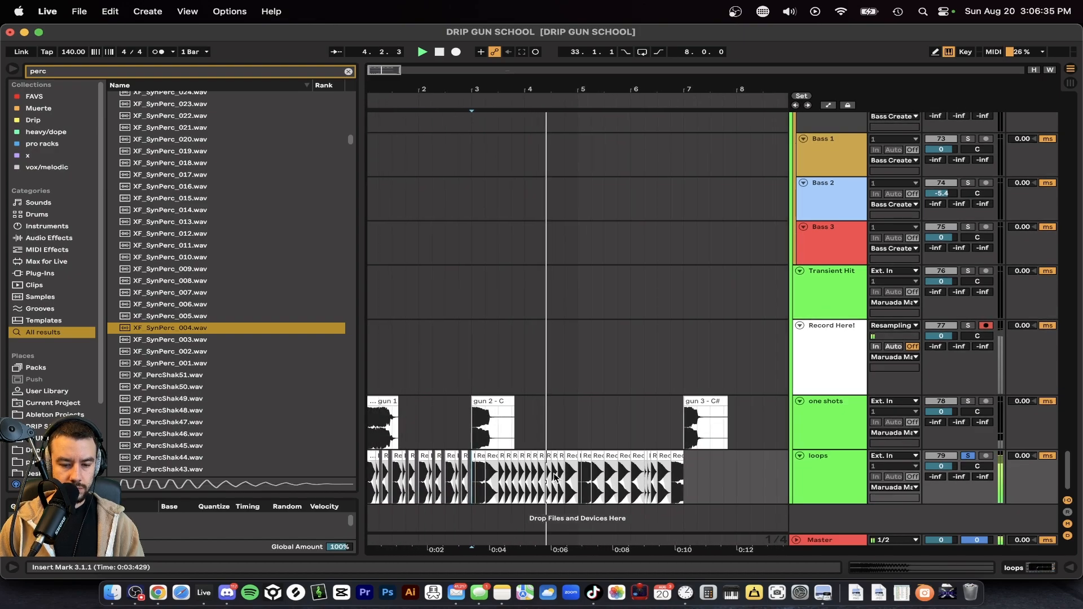
scroll(542, 476, "up", 2)
key("space")
key("space")
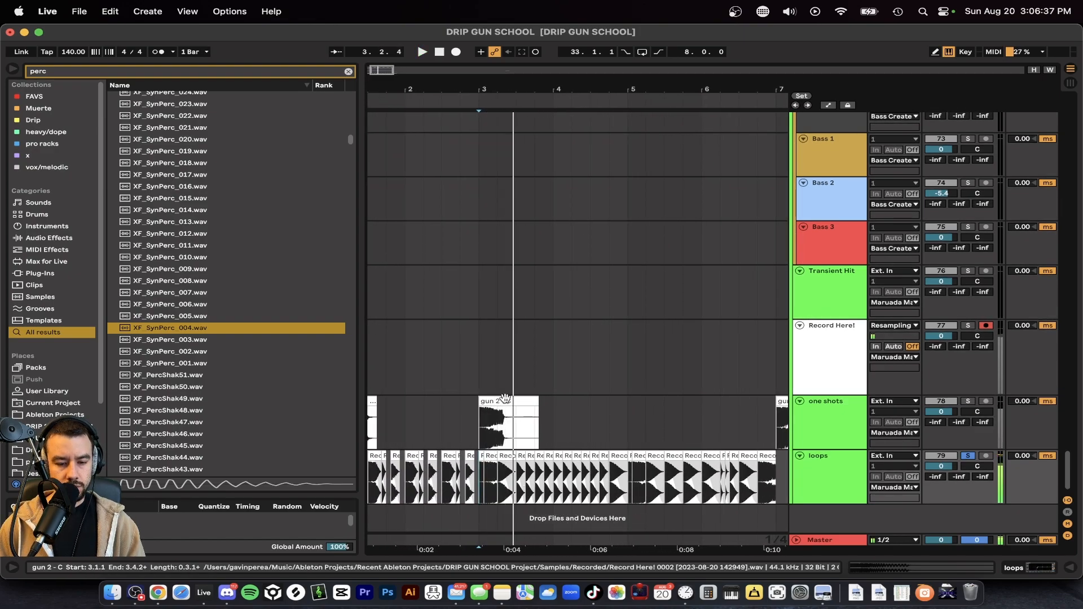
- Compare the gun 2 - C one shot at bar 3 with its chopped pieces on the loops track
scroll(485, 451, "up", 5)
left_click(475, 401)
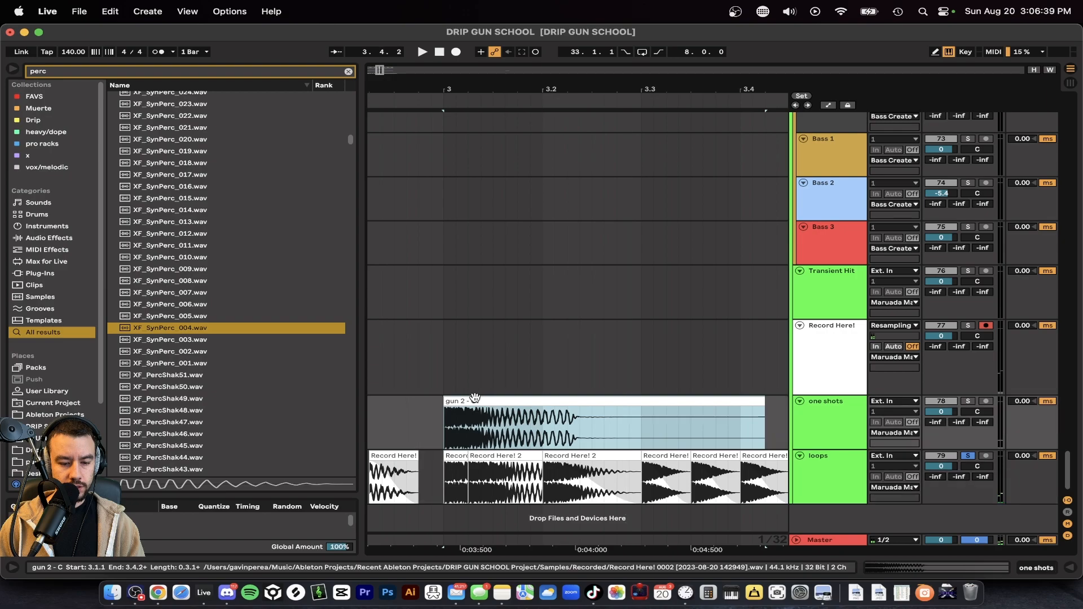
scroll(570, 457, "down", 3)
scroll(587, 469, "right", 2)
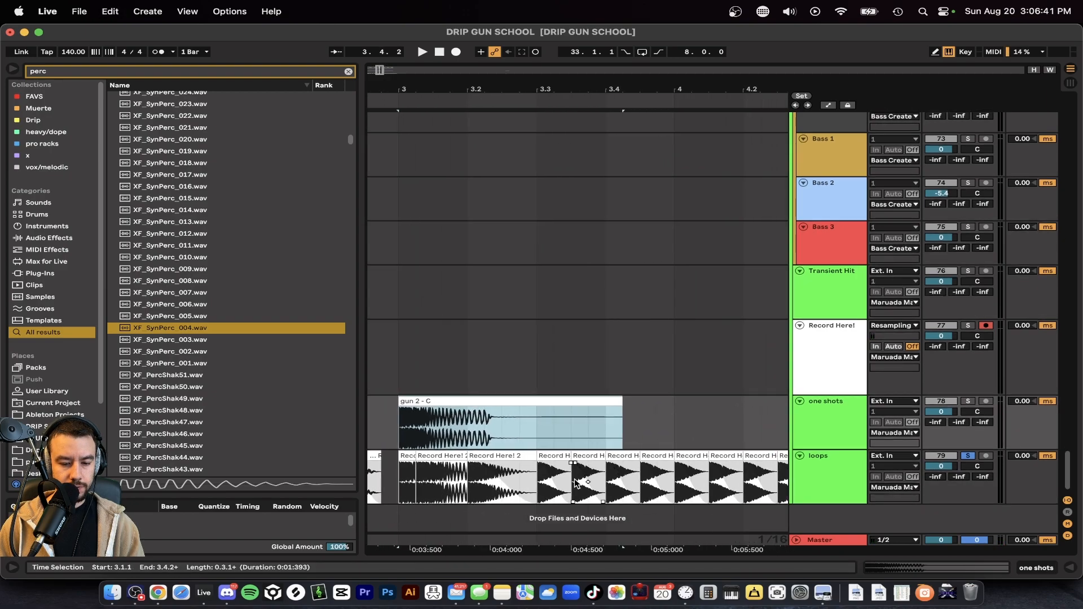
scroll(575, 481, "down", 4)
scroll(575, 483, "right", 5)
scroll(575, 481, "down", 1)
- Copy the gun 3 - C# clip at bar 7 on the one shots track and deactivate the original
left_click(571, 401)
left_click(568, 486)
scroll(569, 486, "up", 2)
left_click(589, 407)
scroll(587, 407, "down", 5)
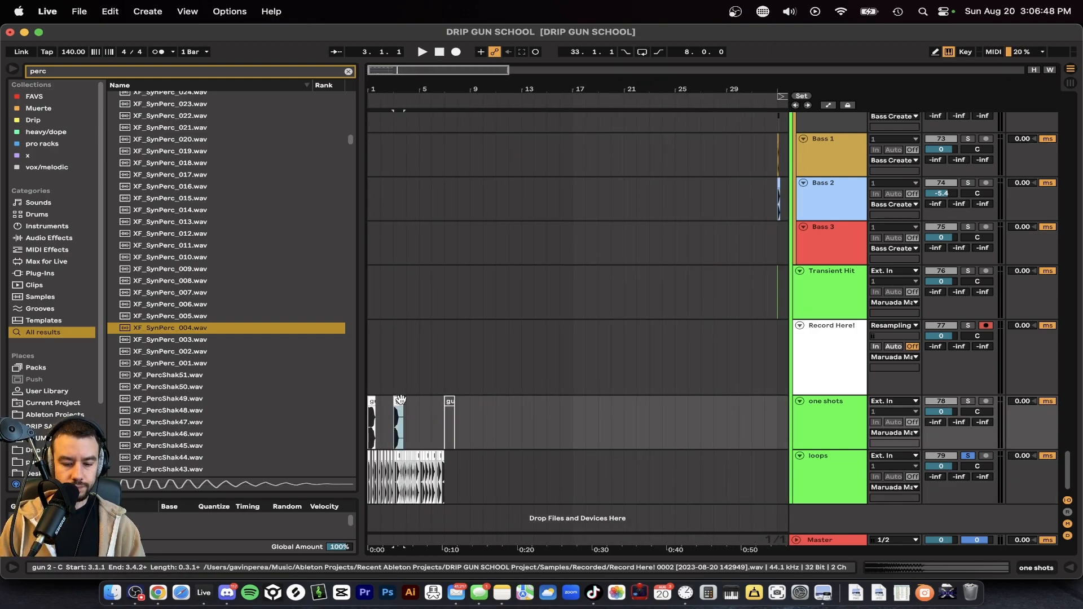
- Paste the gun 3 - C# clip at 7.1.1 on the loops track and play it
left_click(443, 474)
scroll(444, 473, "up", 4)
left_click(444, 474)
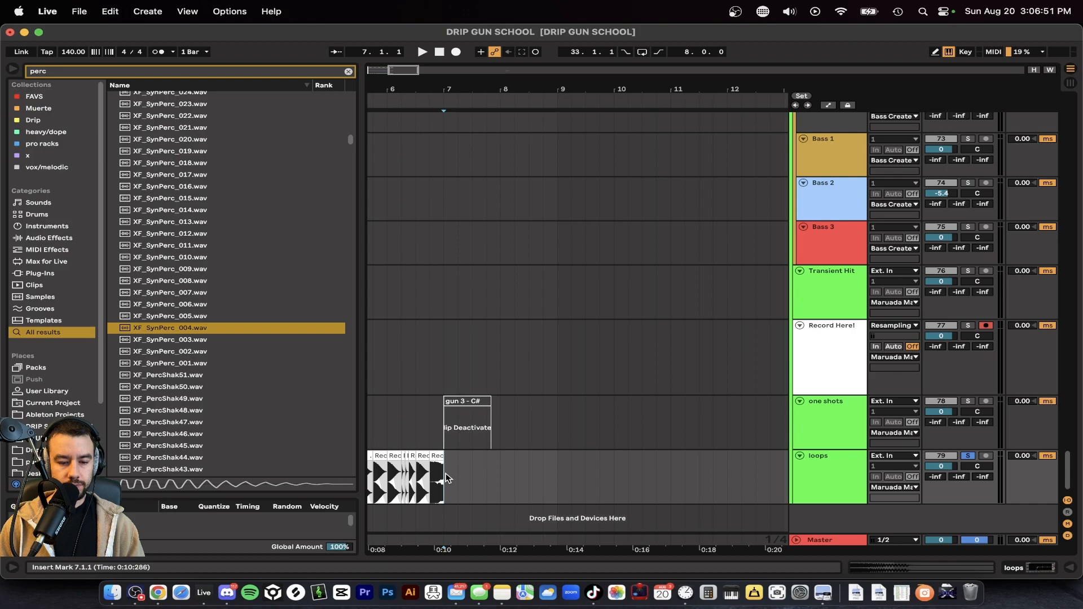
scroll(445, 477, "up", 15)
scroll(446, 478, "down", 15)
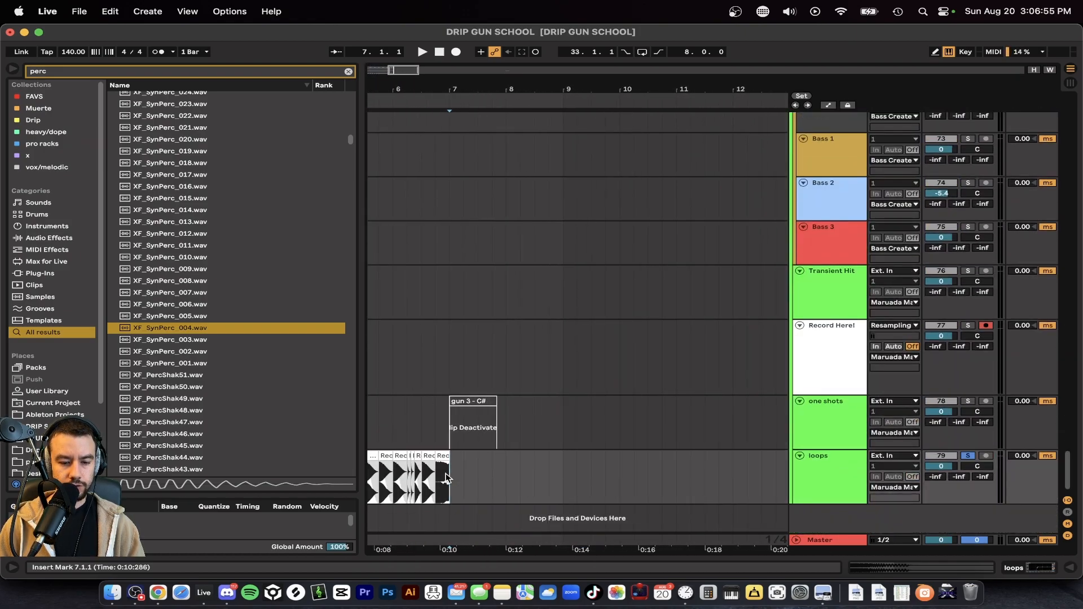
scroll(446, 477, "up", 2)
key("super+v")
key("space")
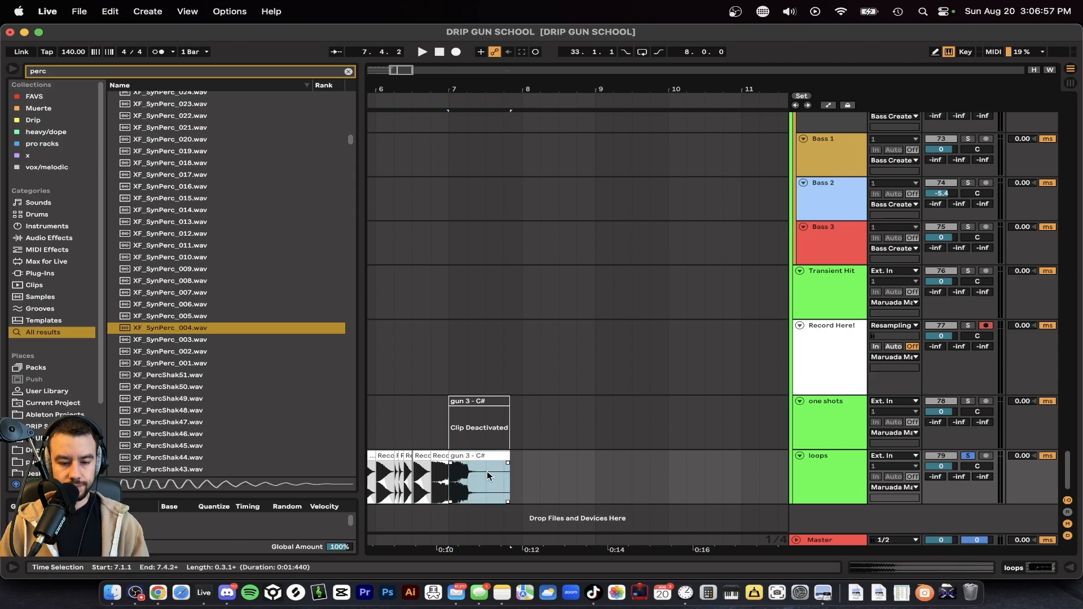
key("space")
- Trim the loops gun 3 - C# clip to end at 7.1.2, duplicate it, and extend the copy to 7.2.1
scroll(485, 475, "up", 5)
left_click_drag(555, 455, 432, 455)
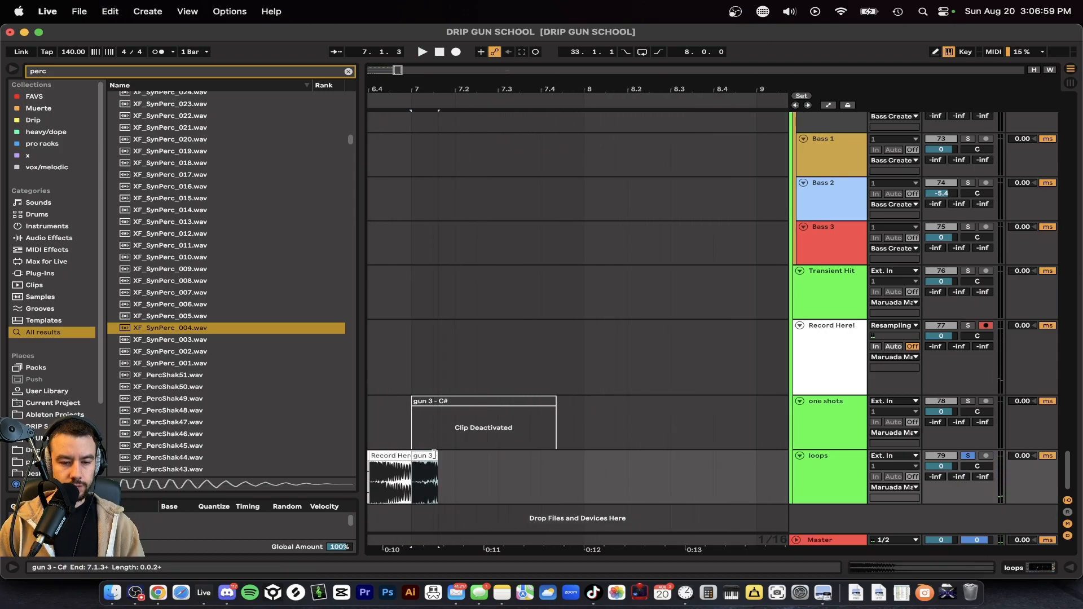
scroll(429, 454, "up", 3)
scroll(435, 456, "left", 2)
scroll(506, 464, "down", 2)
left_click_drag(493, 456, 516, 456)
key("super+d")
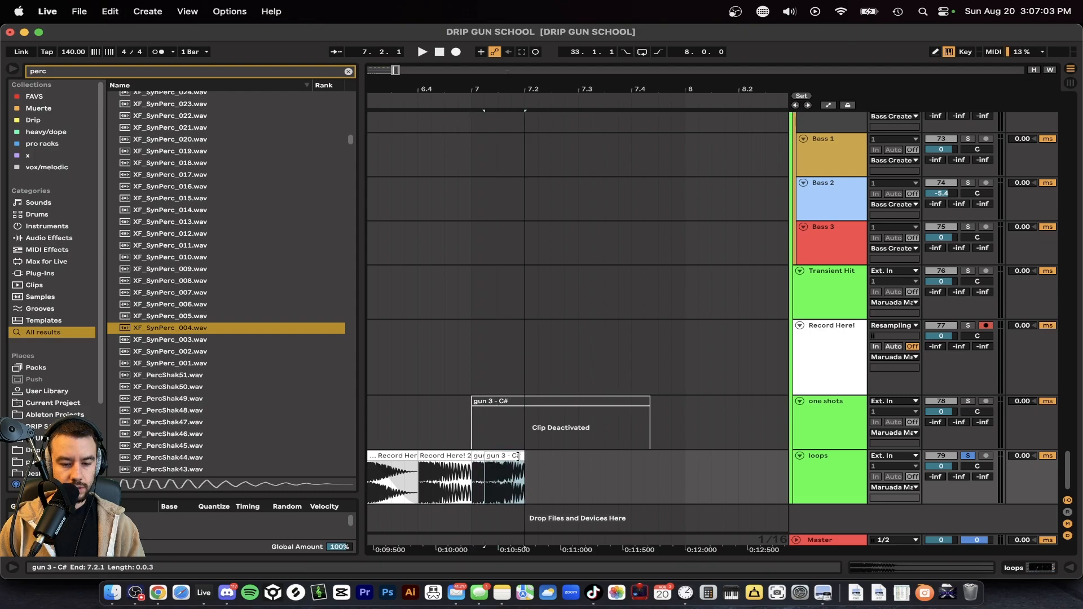
- Mark the span from 7.1.1 to 7.2.1 and play the two gun 3 - C# pieces on the loops track
left_click(476, 481)
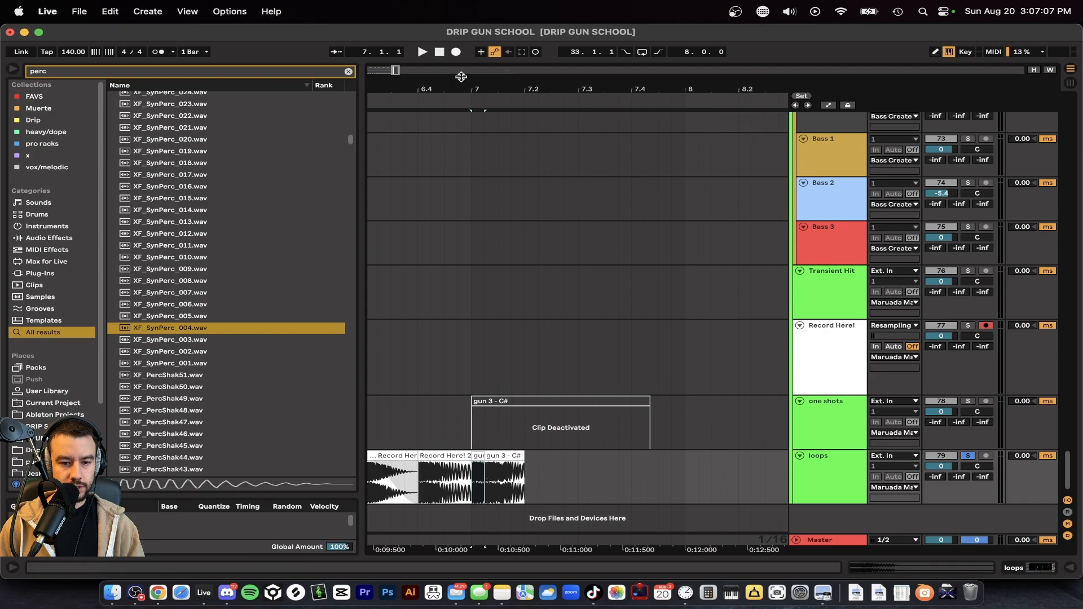
left_click(477, 158)
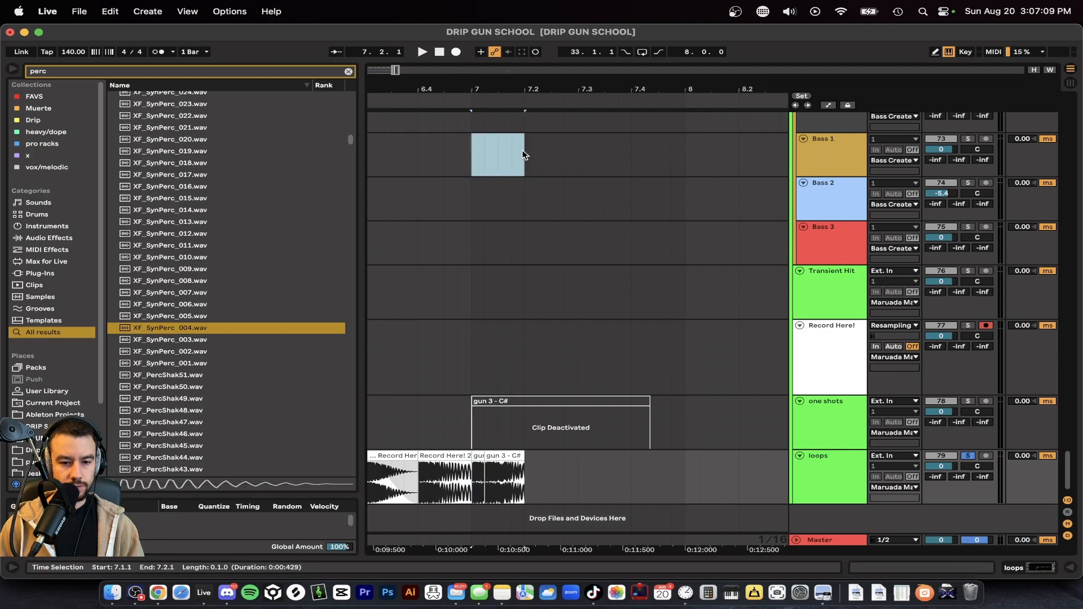
left_click(477, 488)
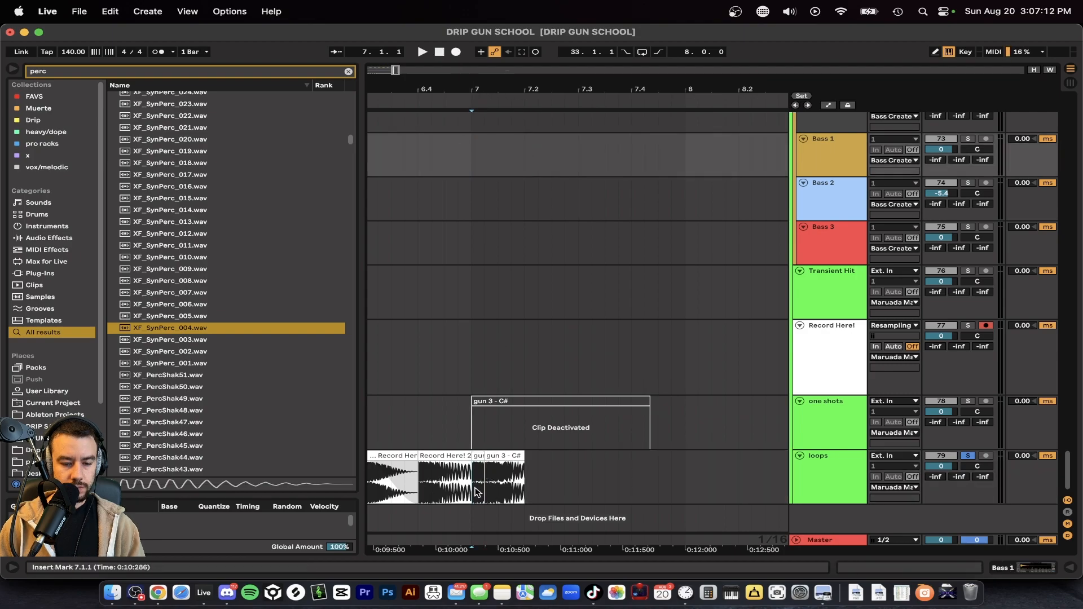
scroll(477, 487, "up", 3)
left_click(479, 457)
key("space")
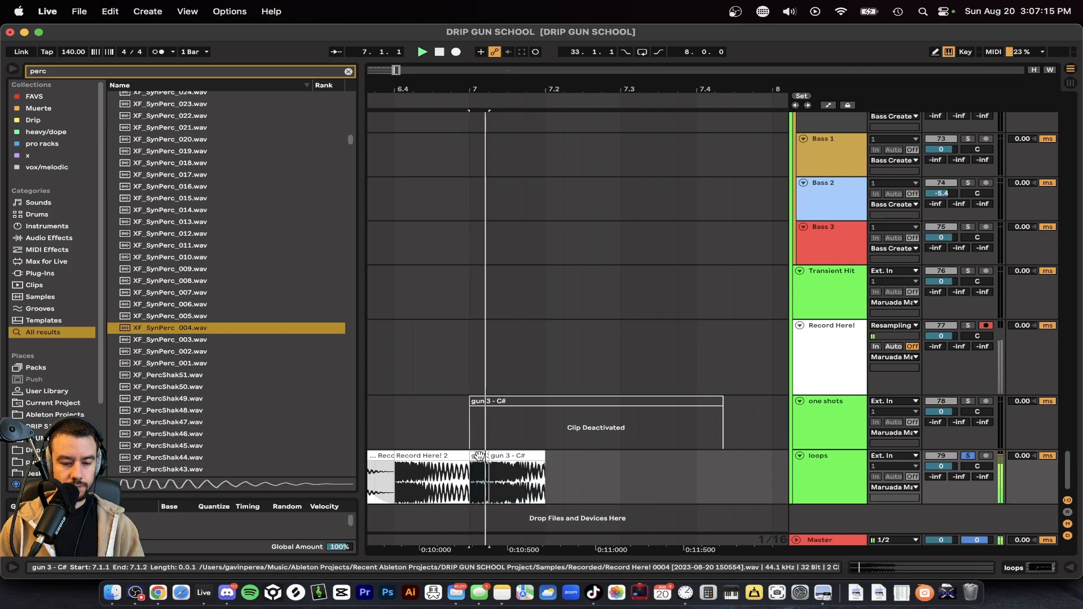
scroll(545, 476, "down", 3)
key("space")
key("space")
key("space")
- Duplicate the second gun 3 - C# piece to 7.2.1 on the loops track and extend the copy to 7.3.3
left_click(532, 456)
key("super+d")
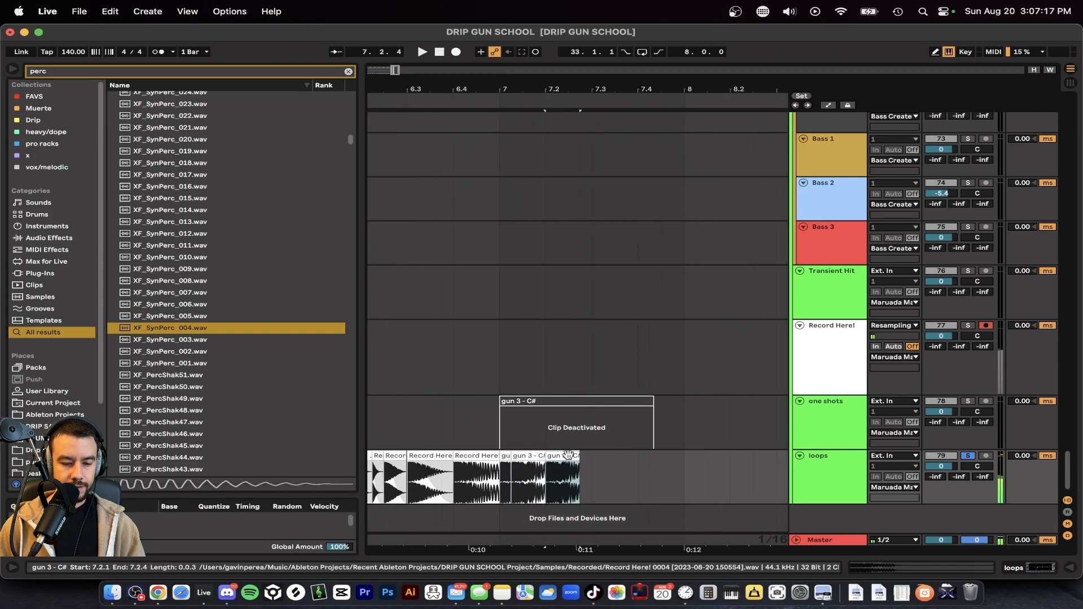
left_click_drag(579, 457, 614, 456)
scroll(555, 469, "up", 3)
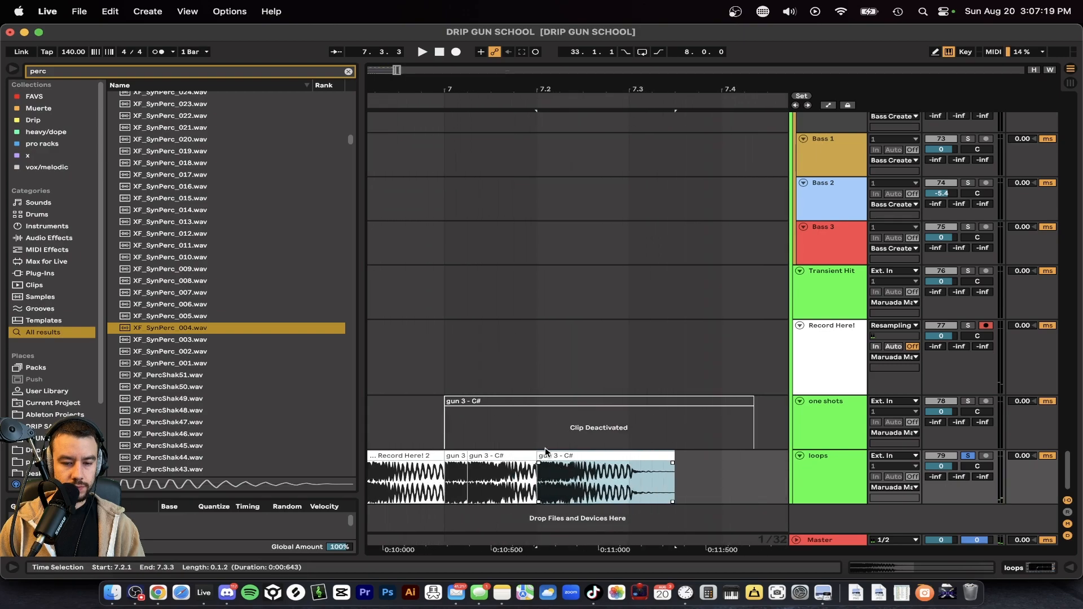
- Play the gun 3 - C# pieces on the loops track from 7.1.1
scroll(545, 451, "down", 3)
left_click(476, 457)
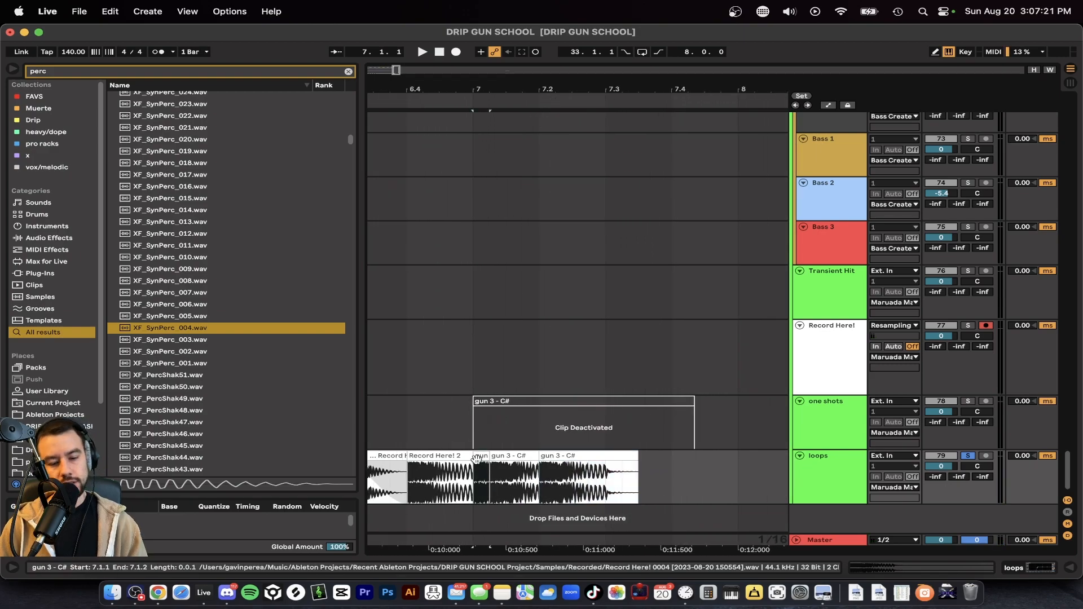
key("space")
scroll(619, 475, "down", 3)
key("space")
key("space")
- Duplicate the gun 3 - C# piece at 7.2.1 on the loops track and move the copy to start at 7.4.1
left_click(606, 455)
key("super+d")
scroll(582, 459, "right", 4)
scroll(505, 466, "down", 3)
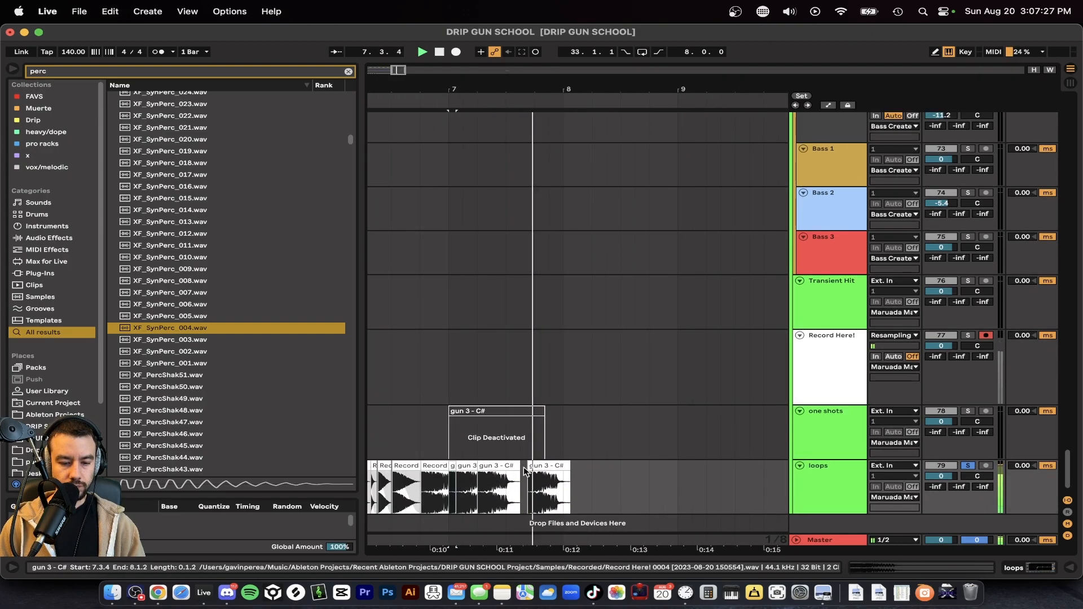
scroll(485, 475, "left", 3)
key("space")
scroll(533, 475, "up", 3)
left_click(666, 459)
left_click_drag(666, 459, 666, 458)
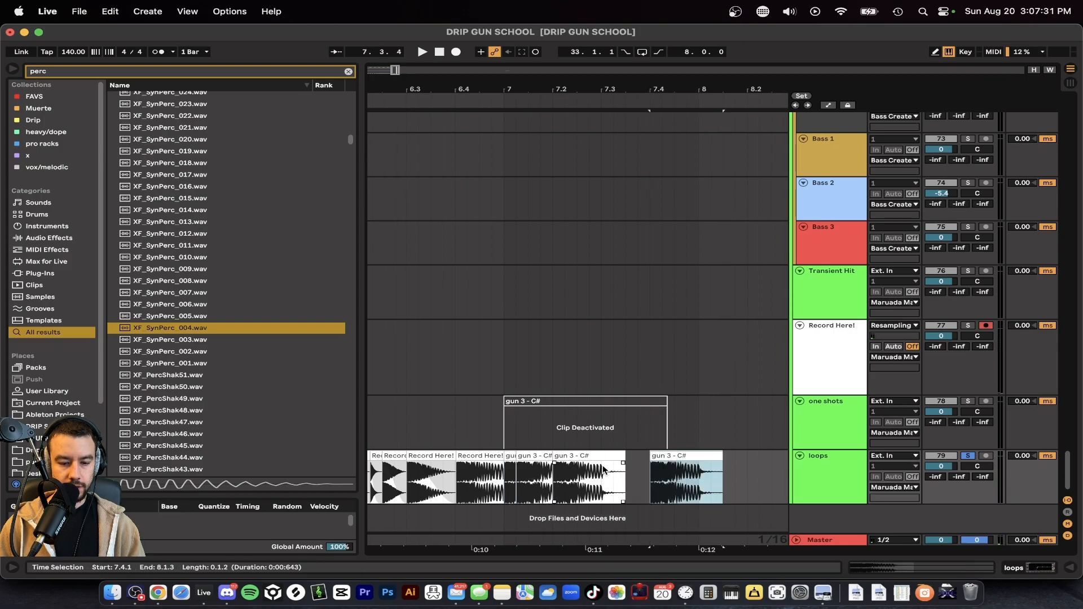
- Place a reversed copy of the short gun 3 - C# piece on the loops track, extended from 7.3.3 to 7.4.1
left_click(510, 456)
scroll(620, 473, "up", 2)
key("space")
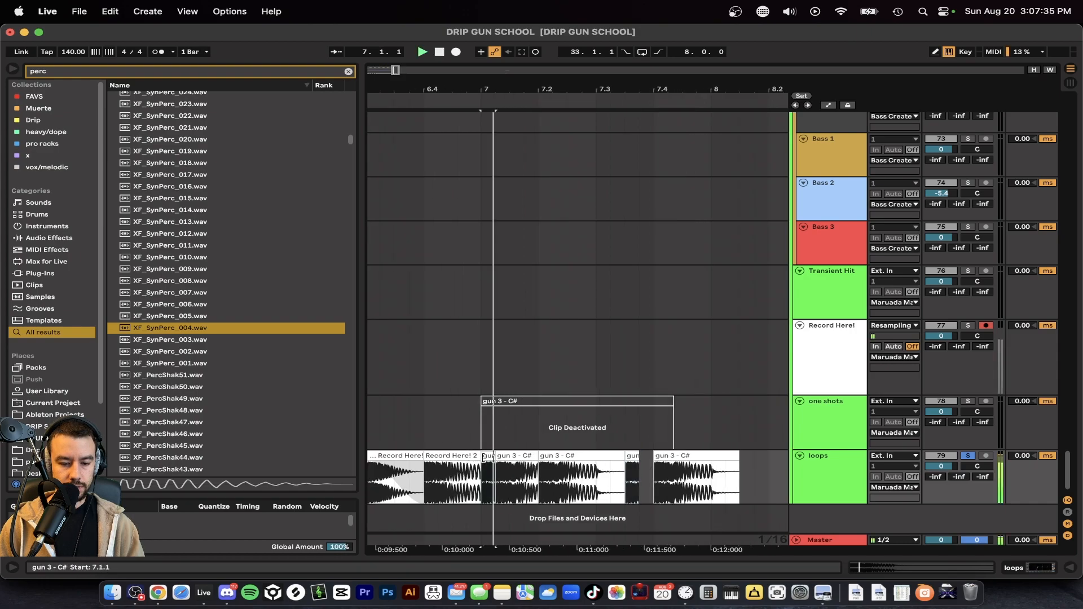
key("space")
left_click(635, 457)
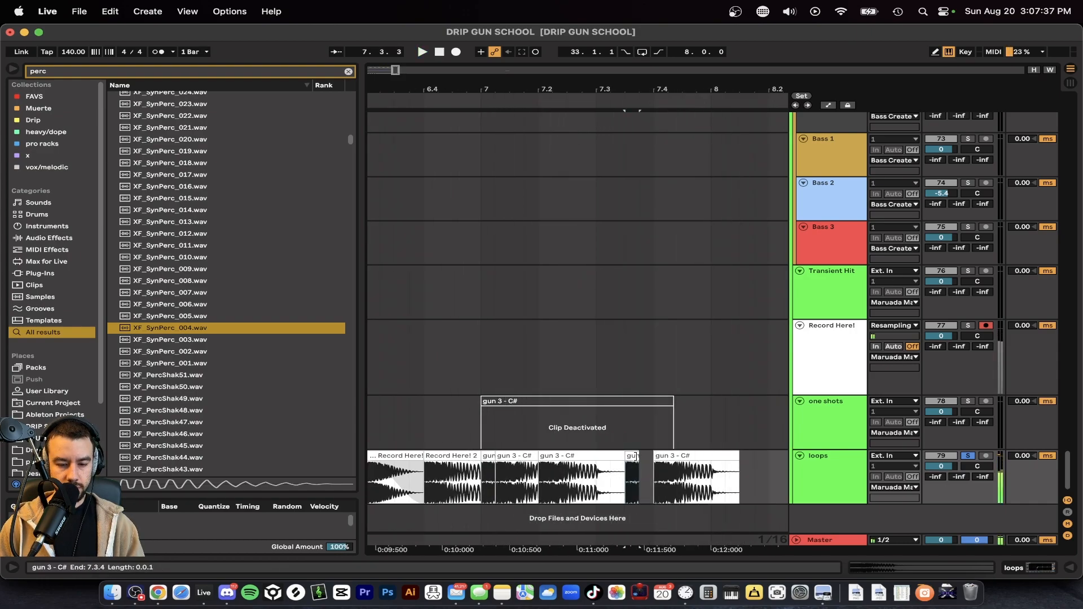
left_click_drag(637, 456, 643, 455)
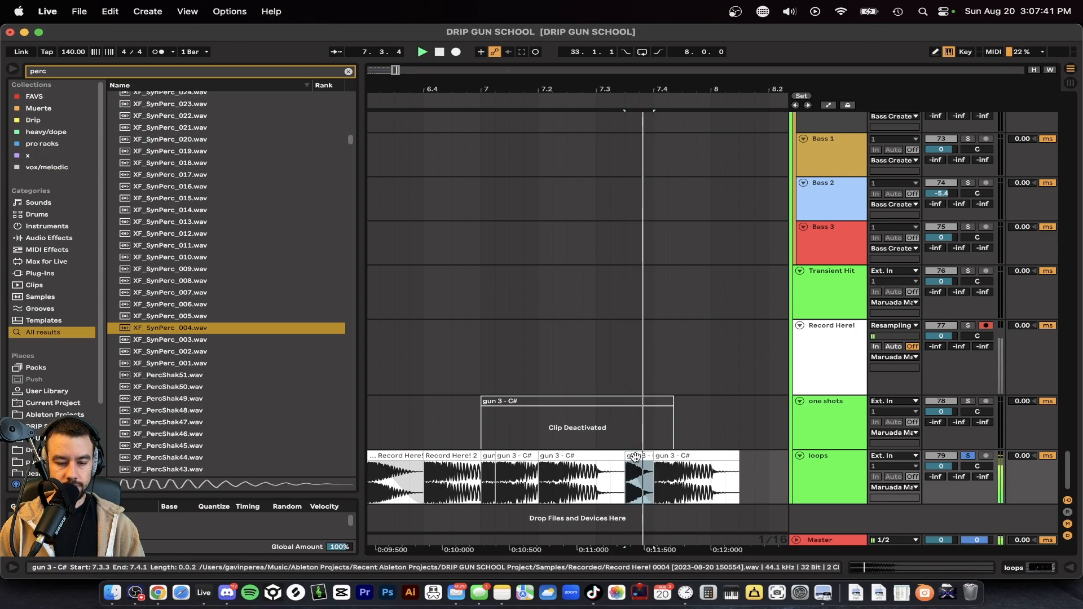
- Set the reversed gun 3 - C# clip's warp mode to Texture and its pitch to -10 semitones
double_click(634, 475)
left_click(189, 416)
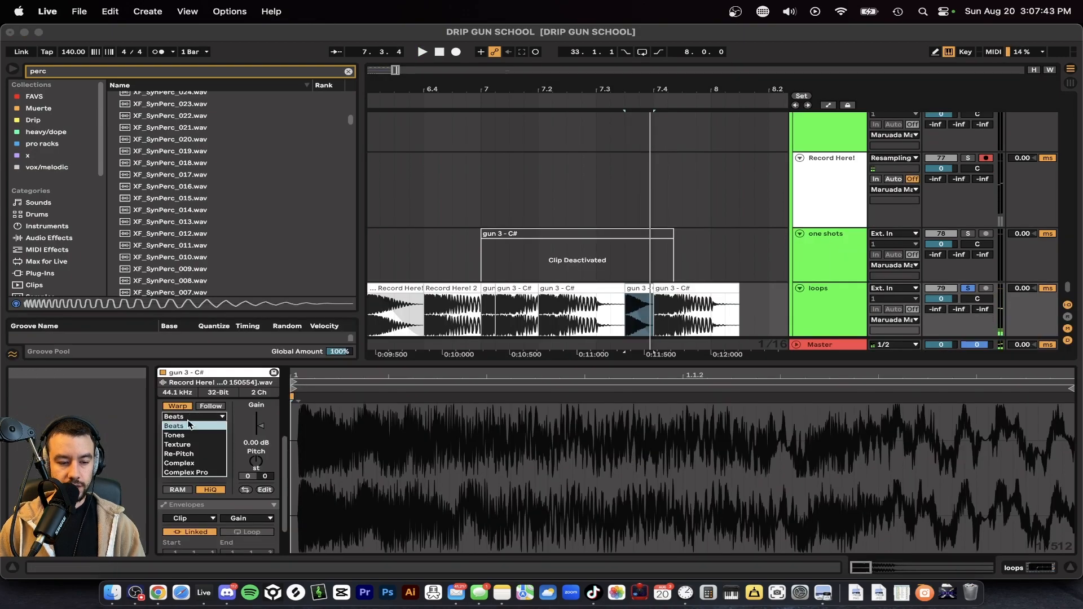
left_click(188, 463)
left_click(191, 417)
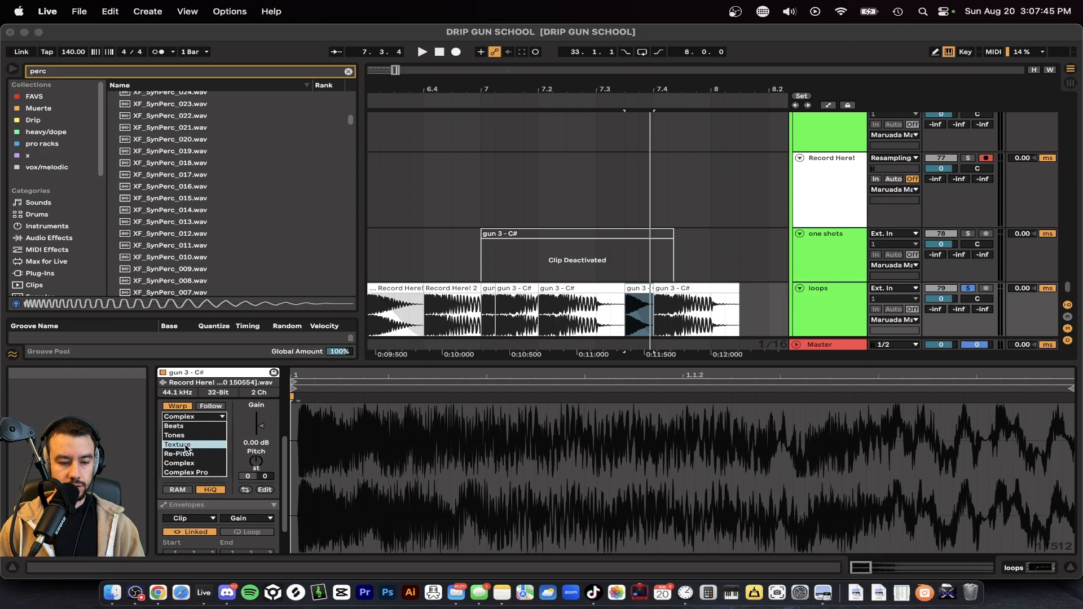
left_click(186, 445)
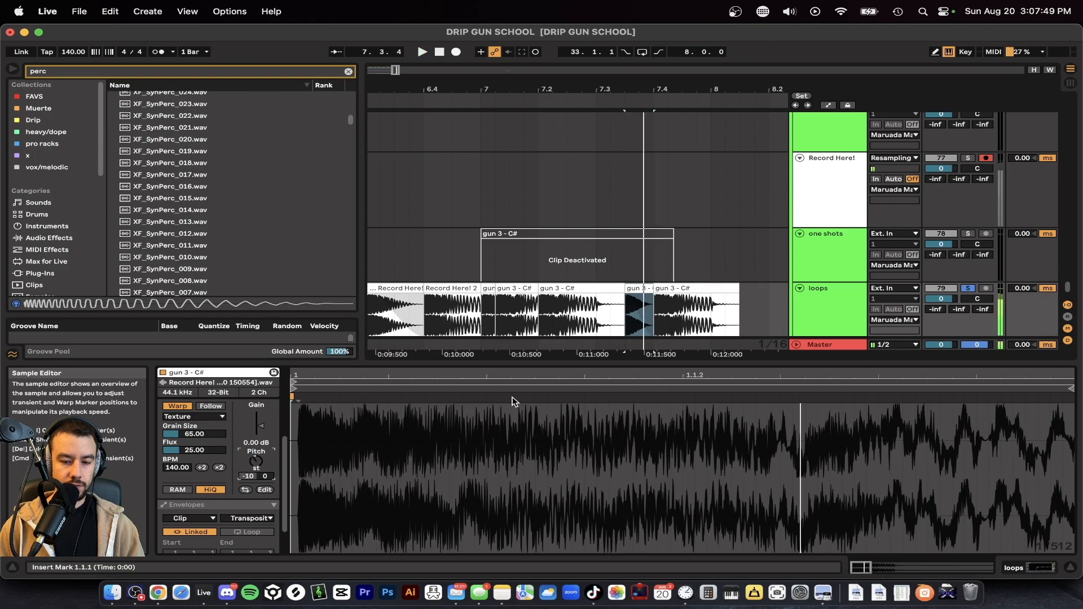
left_click_drag(571, 364, 572, 430)
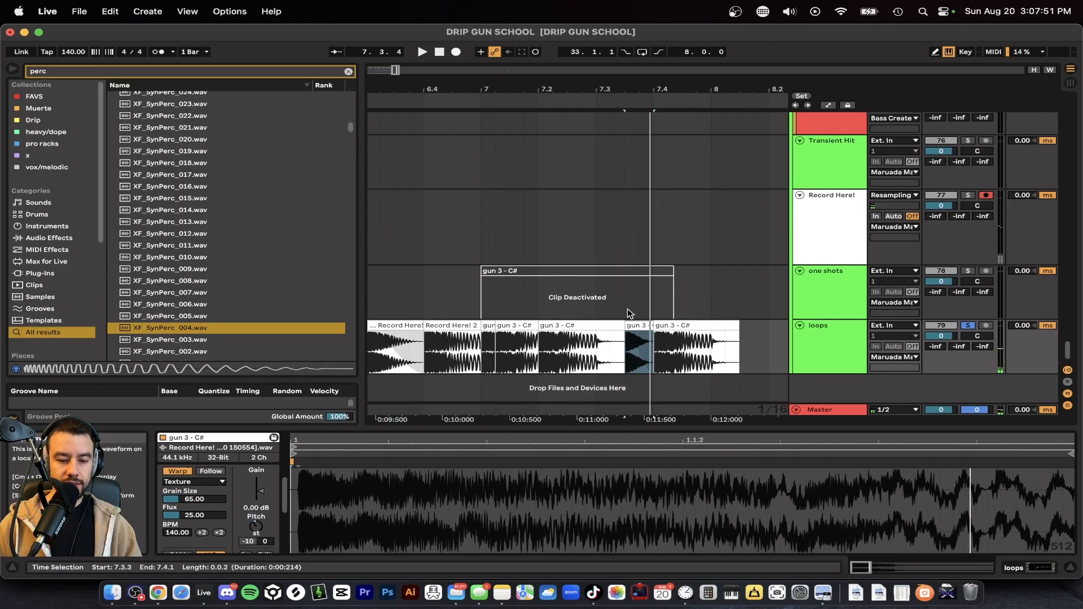
- Play the loops track from 6.1.1 through the pitched-down reversed gun piece
scroll(627, 310, "down", 3)
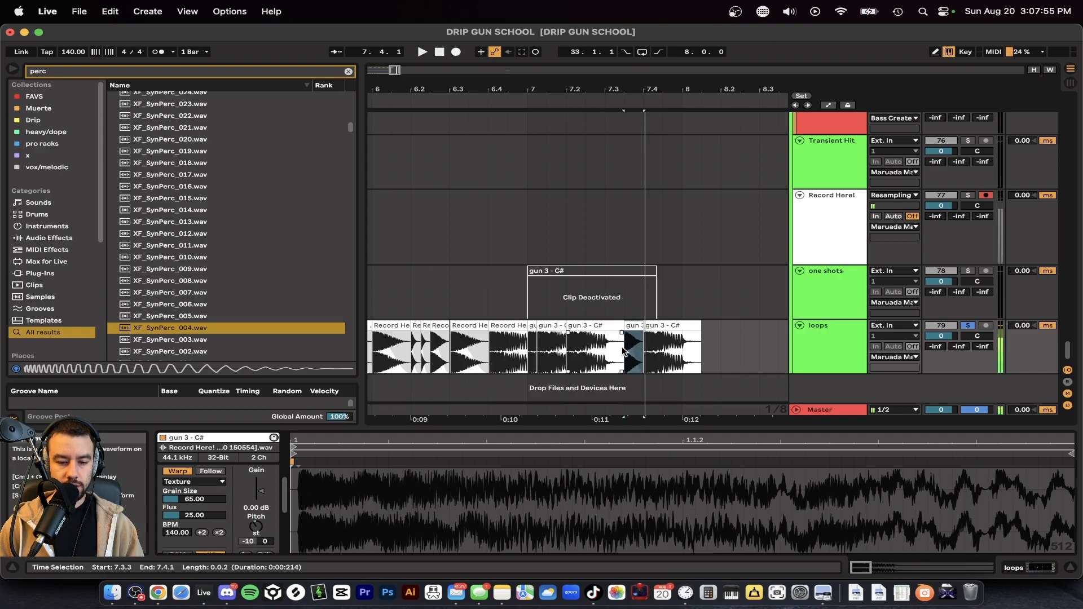
scroll(445, 322, "down", 3)
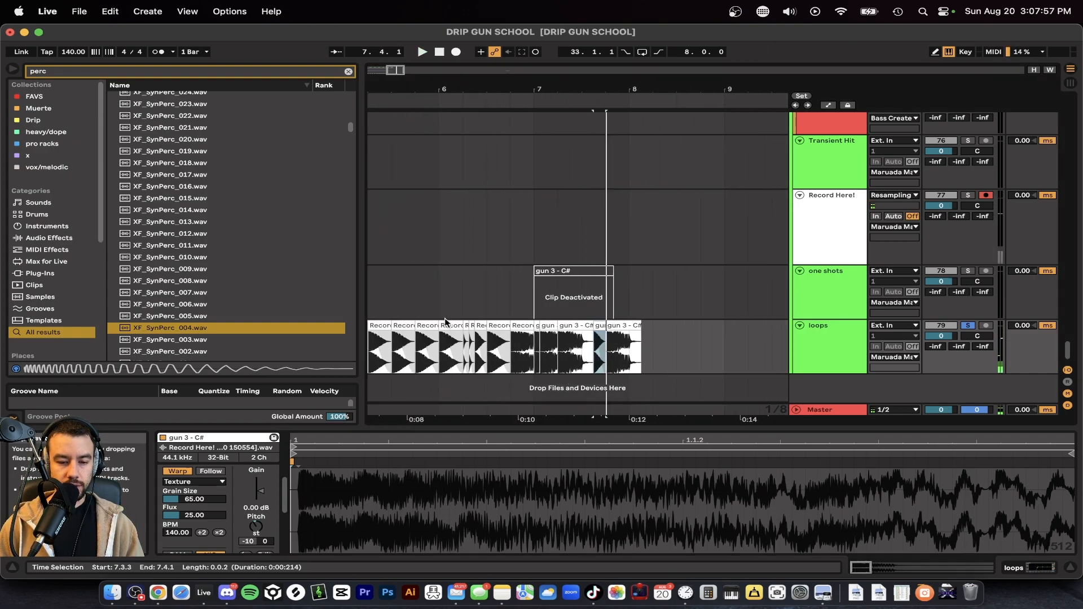
left_click(468, 303)
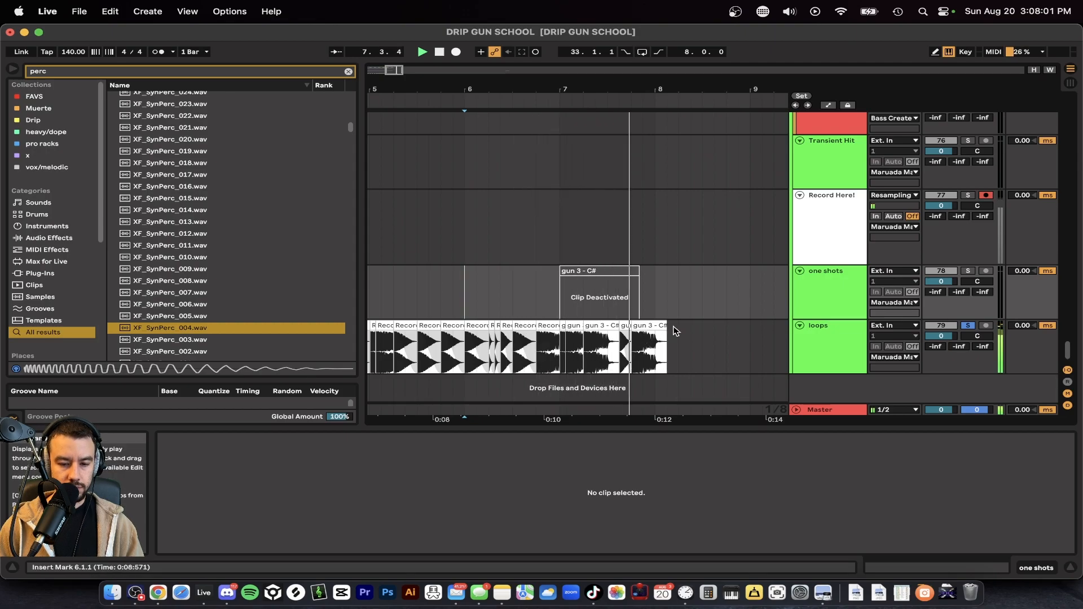
left_click(573, 358)
key("space")
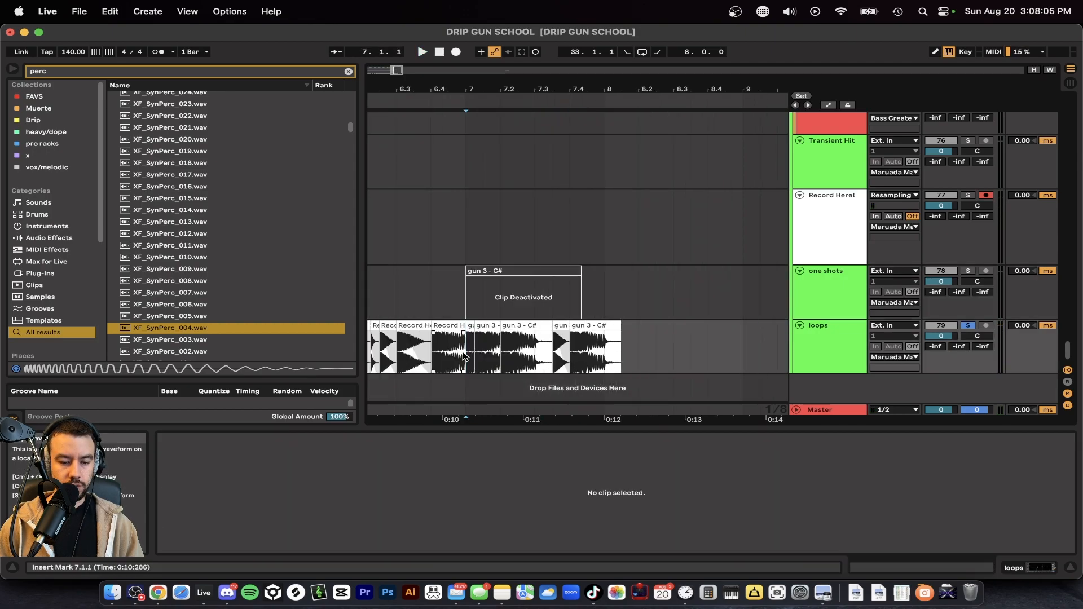
- Add a locator at 7.1.1, where the gun 3 - C# chops start
left_click_drag(463, 356, 276, 368)
left_click(466, 349)
right_click(467, 94)
left_click(483, 138)
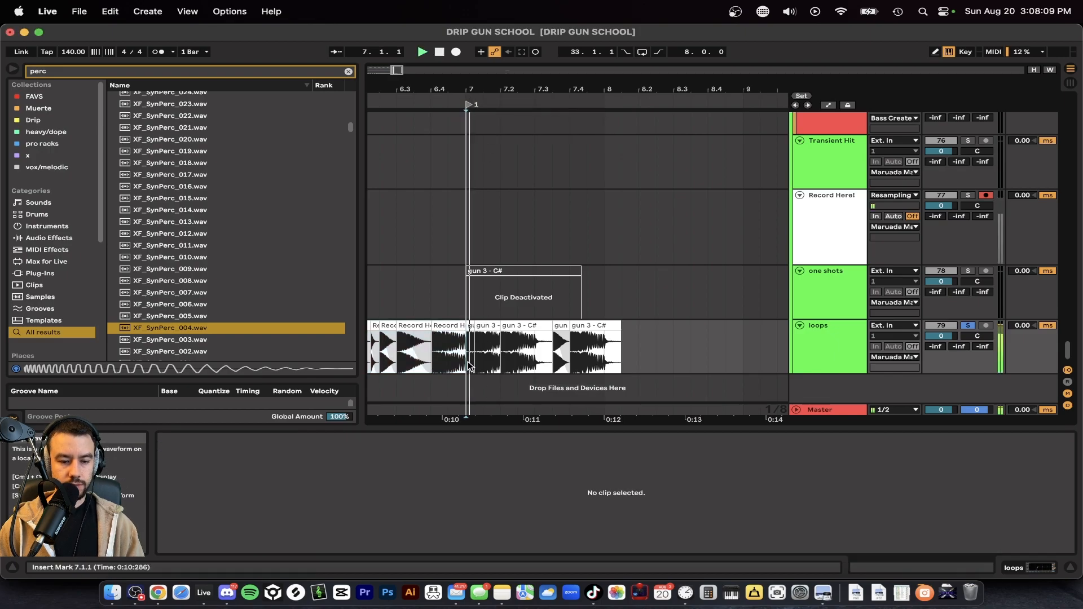
- Play the gun 3 - C# chops from the locator at 7.1.1
scroll(497, 358, "right", 3)
scroll(516, 352, "up", 2)
scroll(516, 353, "down", 4)
right_click(518, 350)
left_click(416, 356)
key("space")
key("space")
scroll(484, 356, "up", 2)
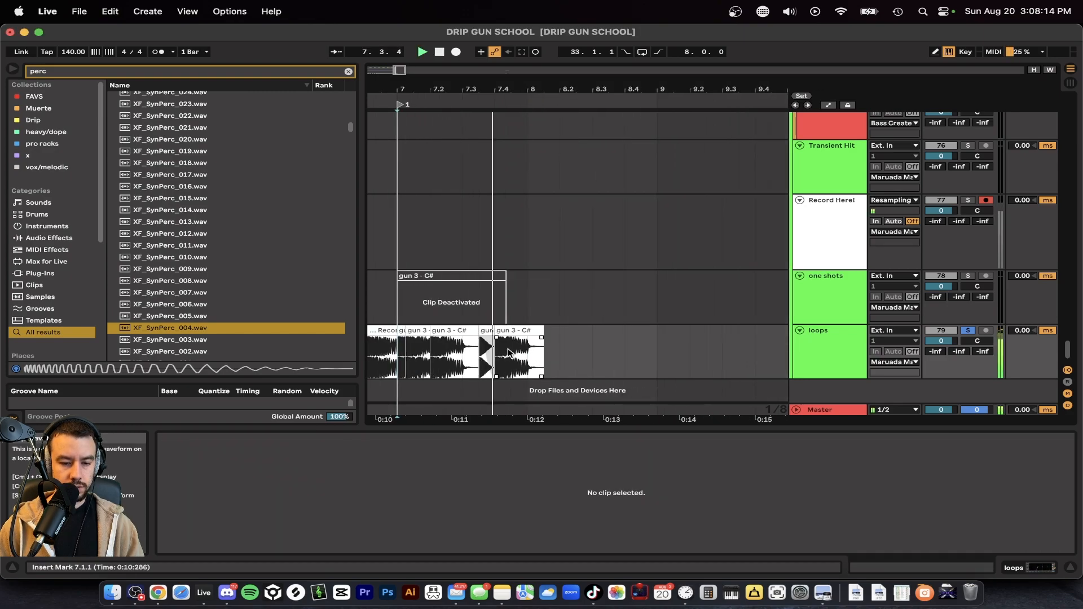
- Duplicate the reversed gun piece at 7.3.3 and the forward piece following it to 8.1.3
left_click(545, 349)
key("space")
left_click(481, 350, "shift")
key("super+d")
scroll(481, 351, "left", 2)
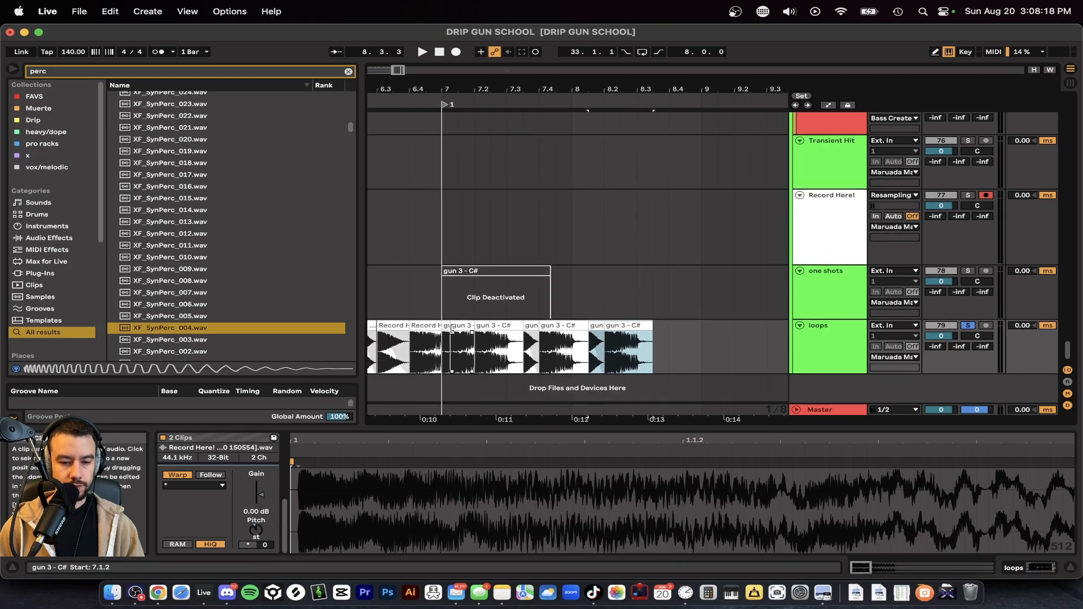
- Play the chops from 7.1.1 and add another copy of the reversed and forward gun pair at 8.3.3
left_click(444, 326)
key("space")
scroll(498, 328, "right", 1)
scroll(525, 334, "down", 2)
key("space")
left_click(568, 348)
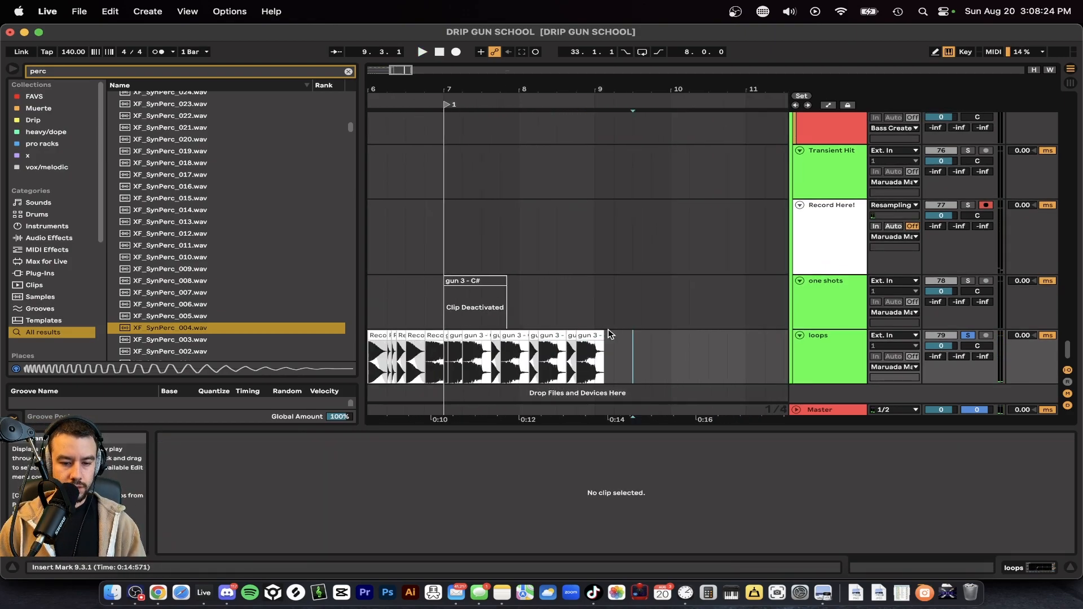
- Trim the gun chops on the loops track to end at 9.1.1 and play the two-bar span from 7.1.1
left_click_drag(608, 337, 396, 355)
scroll(592, 349, "up", 2)
key("ctrl+d")
key("super+z")
key("space")
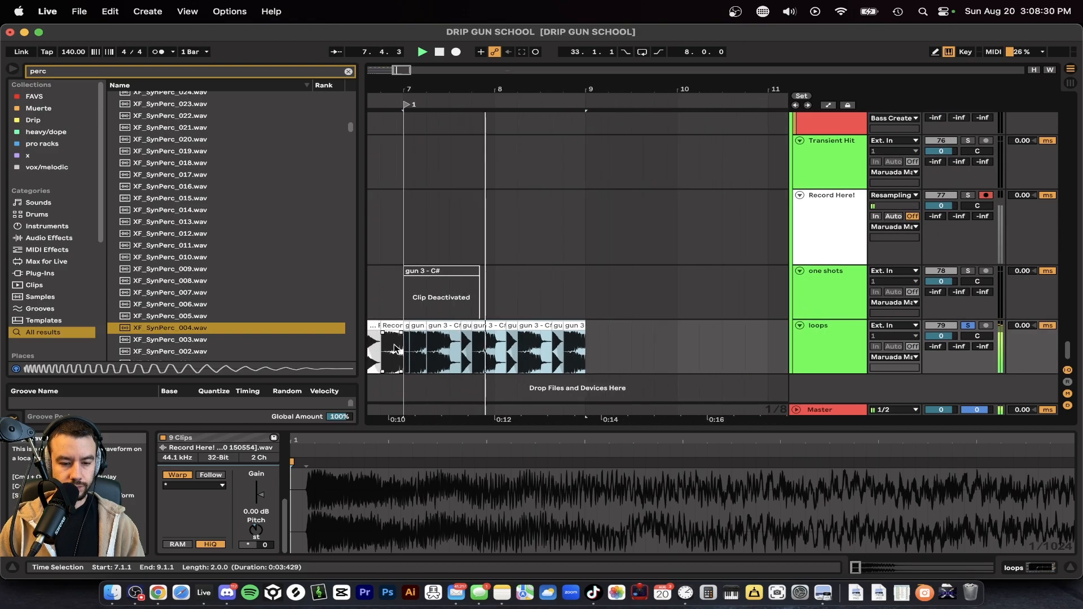
left_click_drag(359, 323, 296, 324)
scroll(505, 345, "up", 2)
key("space")
scroll(547, 345, "left", 1)
left_click(536, 345)
left_click_drag(537, 346, 314, 348)
key("super+d")
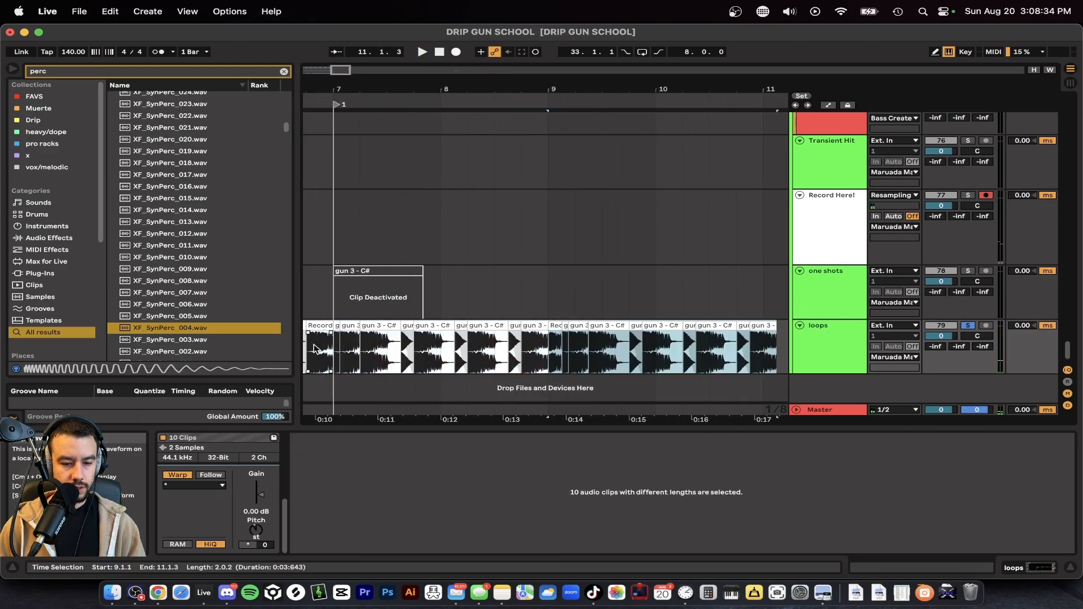
key("super+z")
- Duplicate the two-bar gun loop from 7.1.1 to 9.1.1 on the loops track and play from 7.1.1
key("space")
left_click_drag(549, 344, 335, 340)
key("super+d")
left_click(336, 311)
key("space")
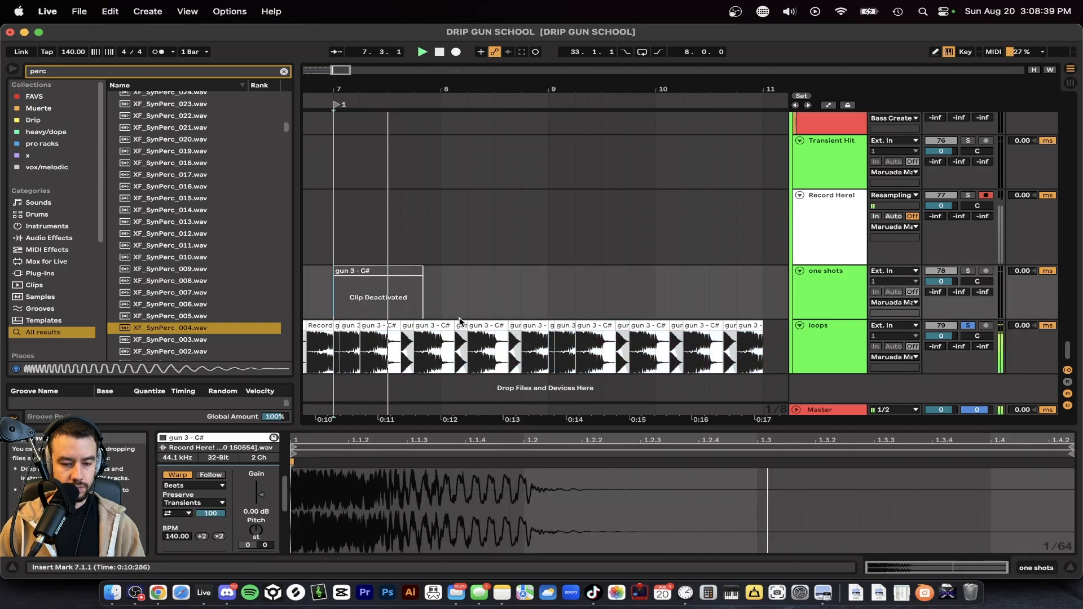
scroll(459, 322, "down", 2)
scroll(459, 322, "right", 1)
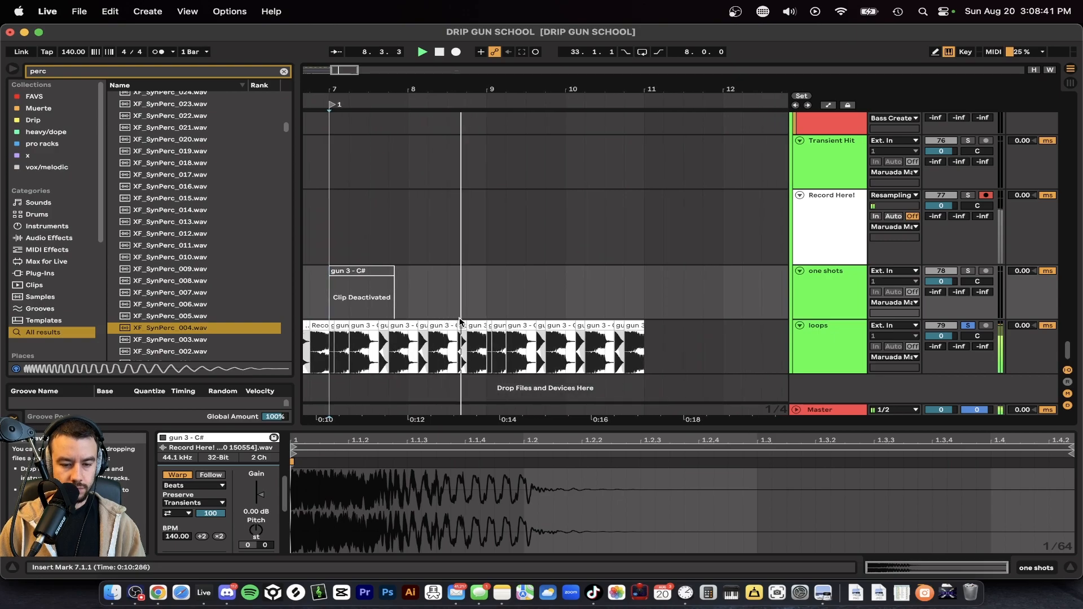
scroll(459, 322, "down", 1)
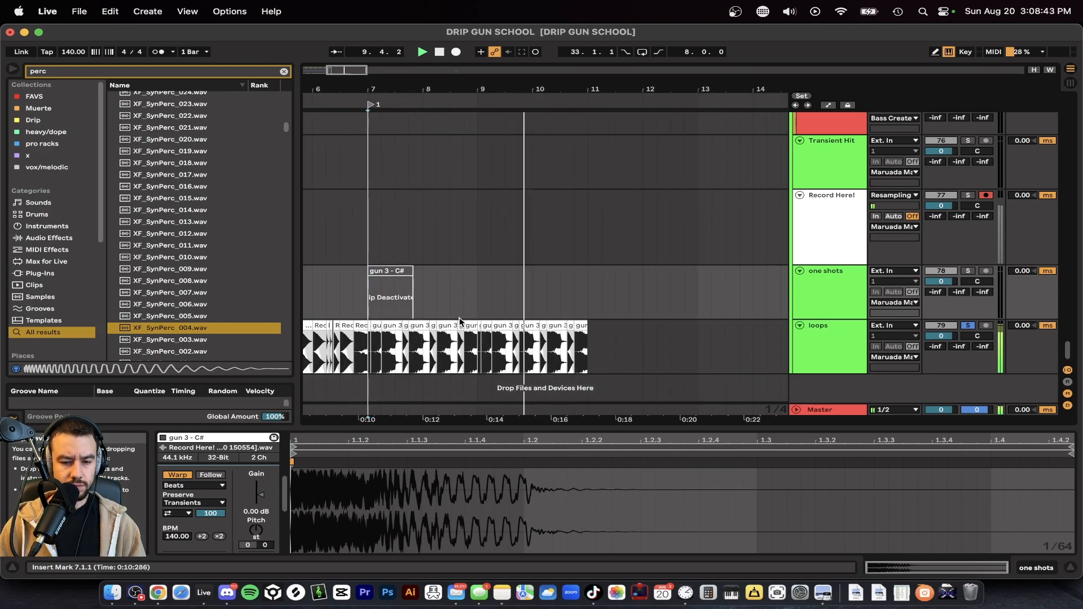
- Solo the Sub 1 track and play its clip at bar 1
scroll(459, 322, "down", 5)
scroll(459, 321, "up", 10)
scroll(459, 316, "down", 2)
scroll(451, 267, "up", 5)
scroll(452, 267, "up", 2)
left_click(366, 179)
left_click(1006, 202)
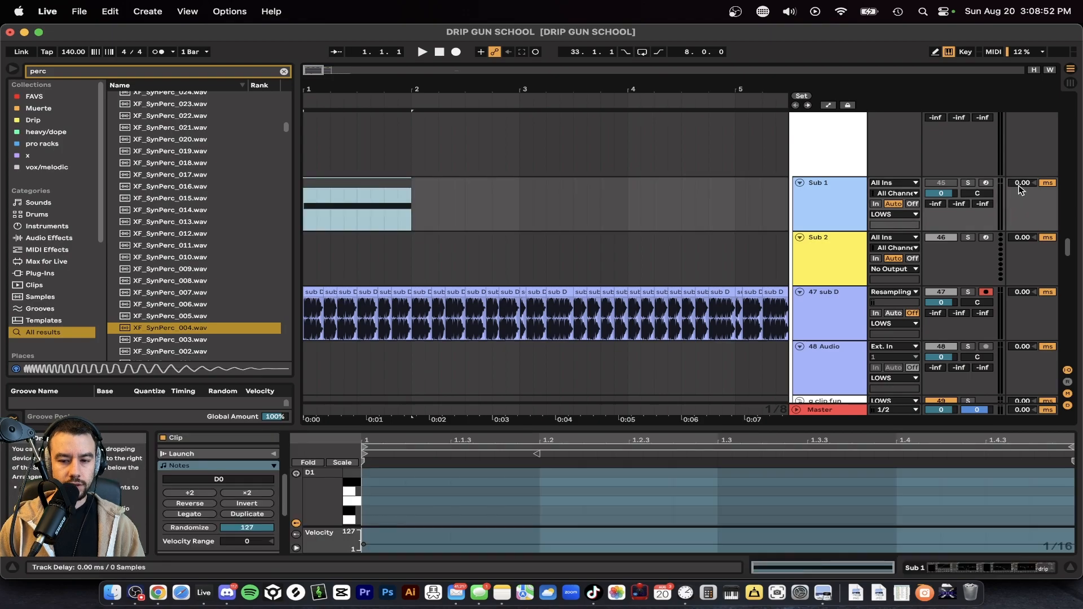
left_click(969, 182)
key("space")
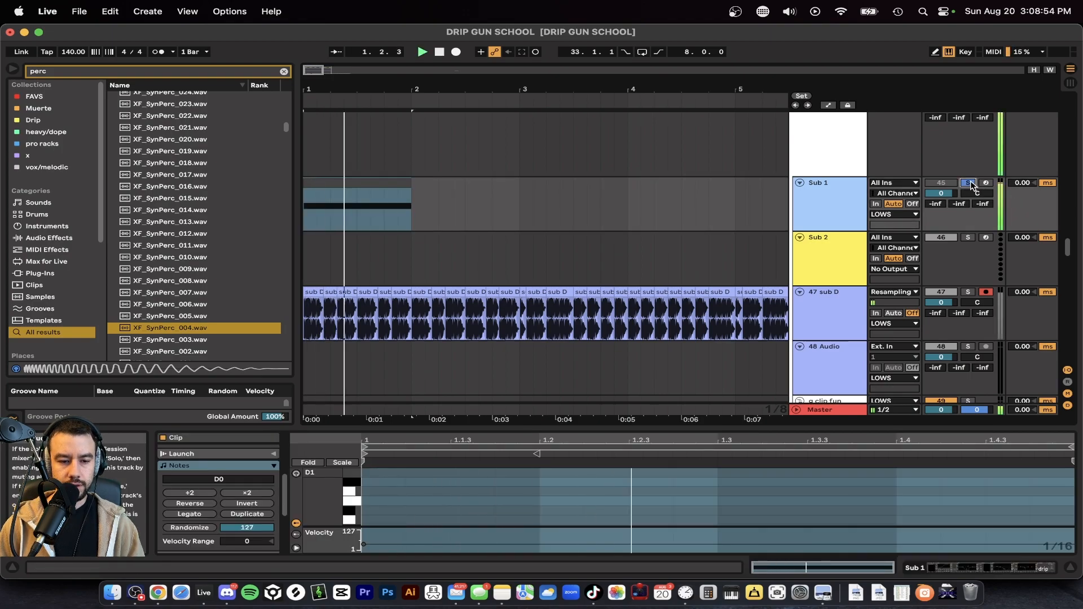
key("space")
- Check the pitch settings of the sub D clips at 1.1.1 and 3.2.1 on the 47 sub D track
scroll(339, 310, "up", 5)
left_click(319, 289)
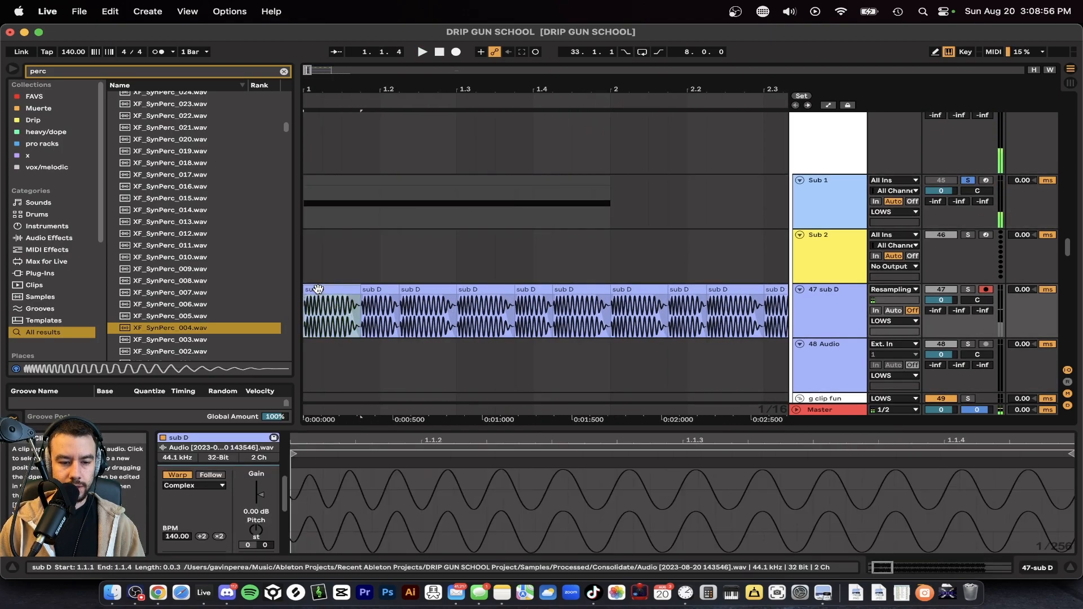
scroll(339, 265, "up", 3)
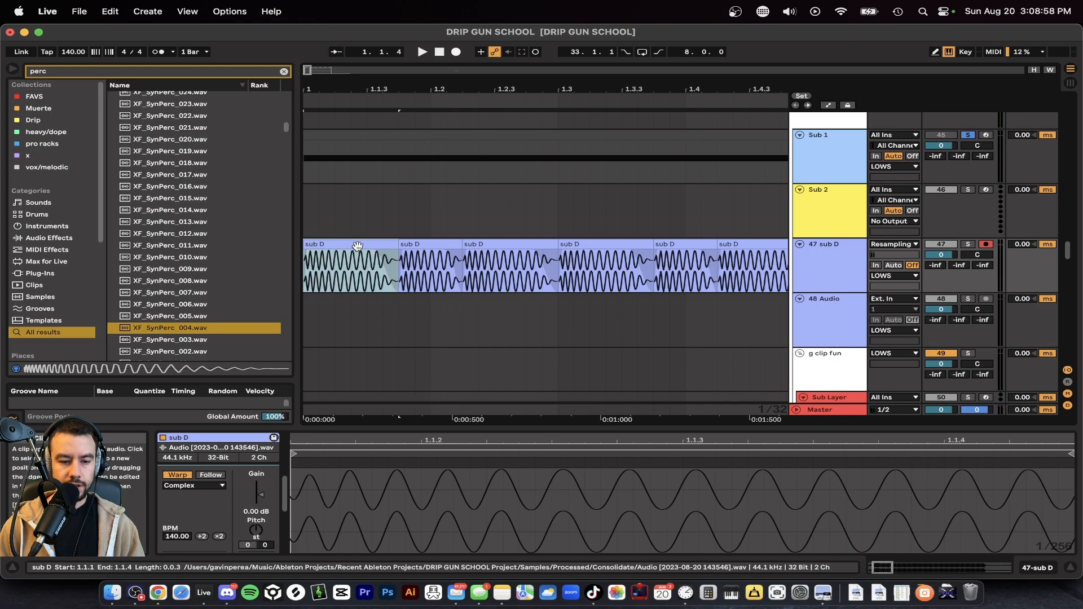
scroll(366, 264, "down", 5)
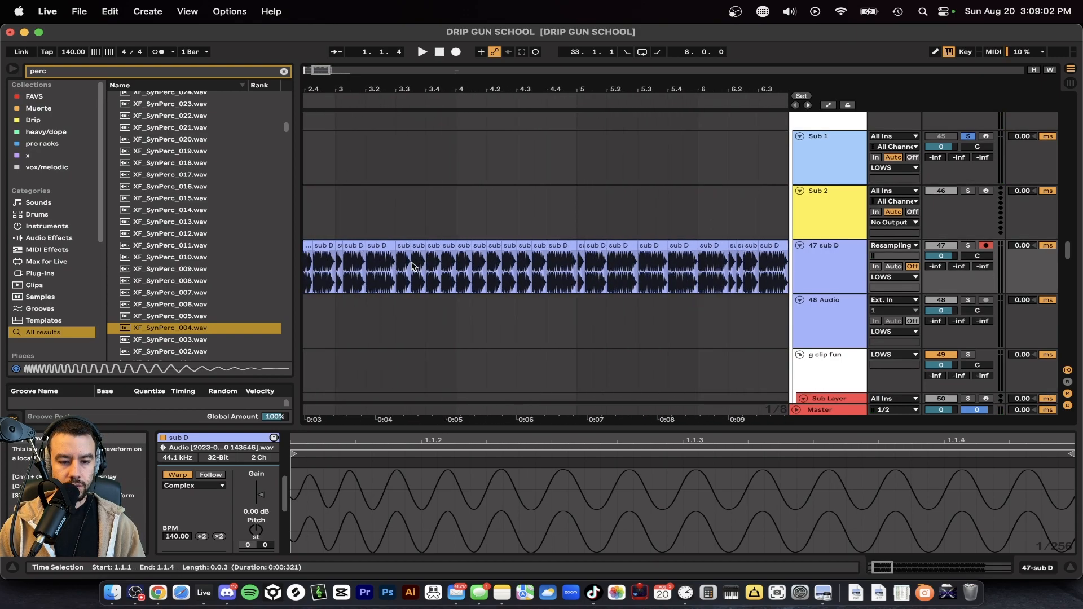
scroll(355, 265, "left", 1)
left_click(399, 241)
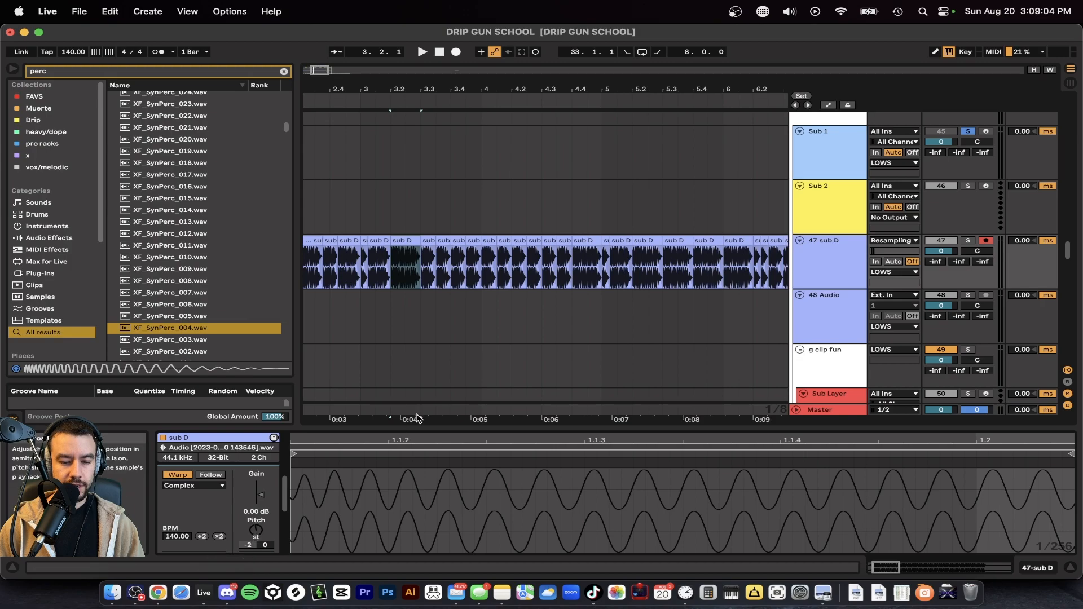
left_click_drag(392, 429, 394, 433)
scroll(394, 432, "right", 4)
- Paste a copy of a one-beat sub D clip at 7.1.1 on its track and set its pitch to -1 semitone
left_click(445, 249)
key("super+c")
left_click(659, 268)
key("super+v")
scroll(685, 279, "up", 3)
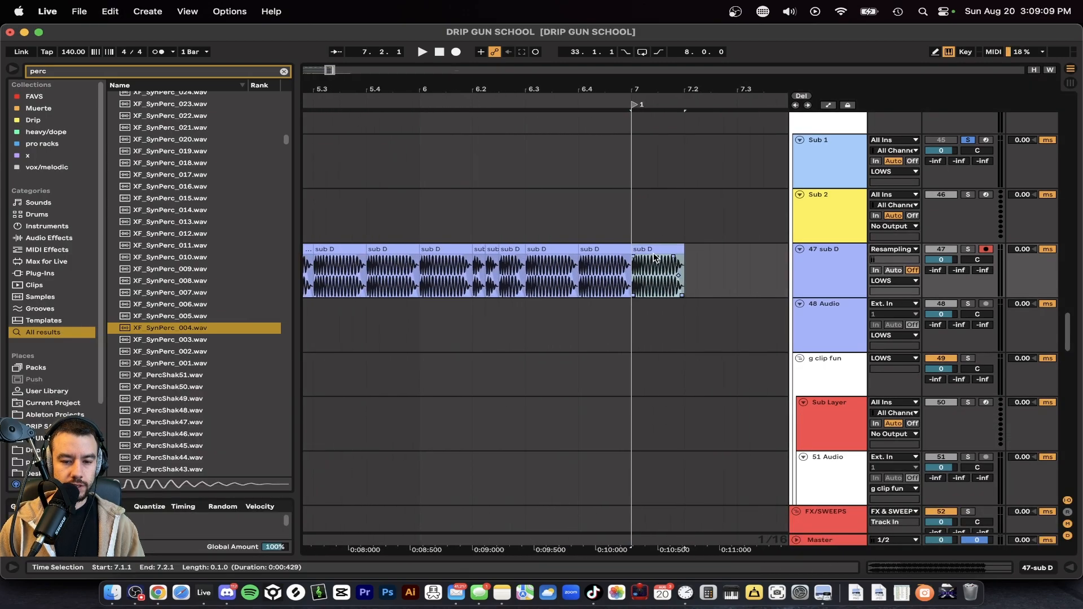
double_click(652, 248)
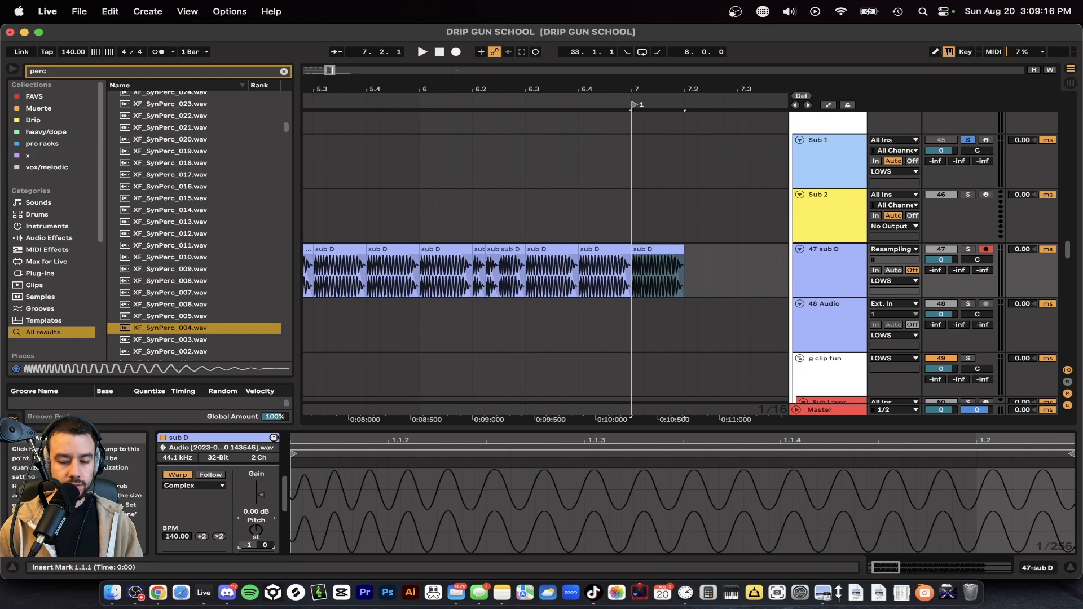
- Consult the D minor scale image in Preview and rename the sub clip at 7.1.1 as sub C#
left_click(824, 594)
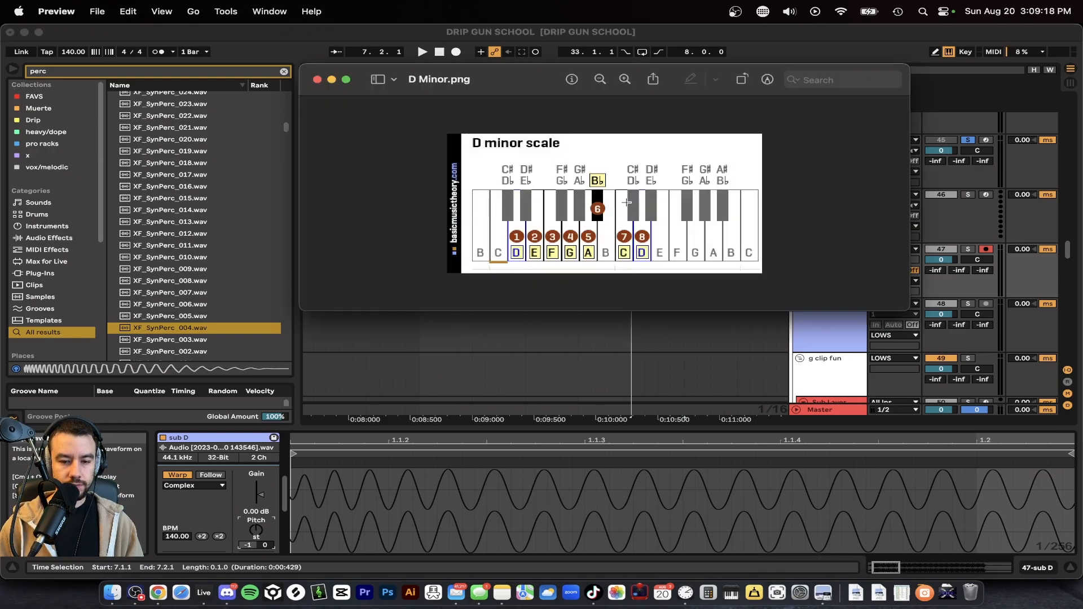
left_click(564, 390)
left_click(658, 247)
key("super+r")
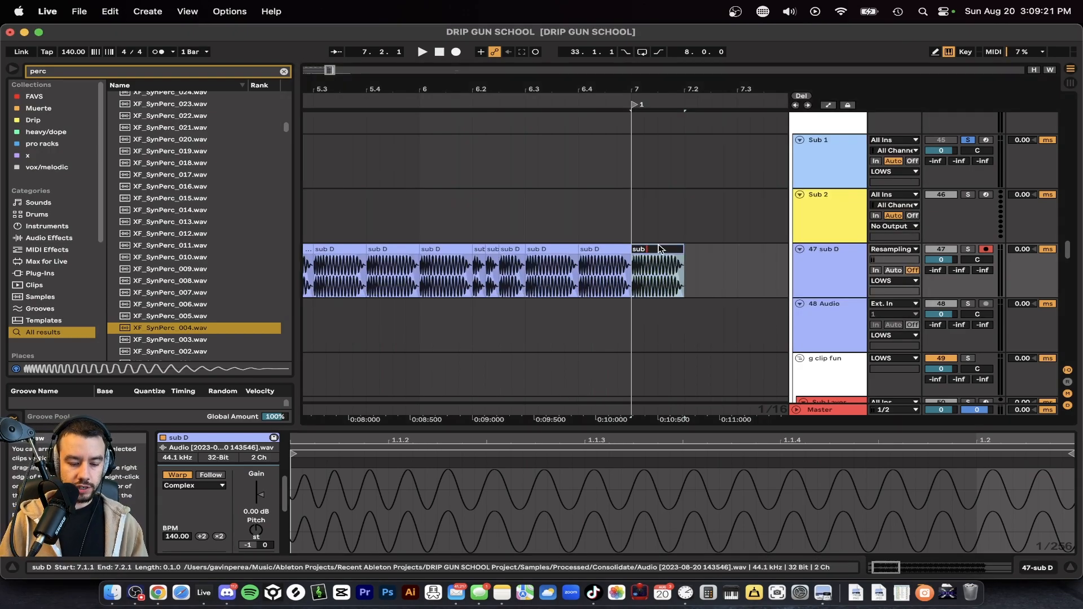
type("sub C#")
- Rename the sub D clip at 6.4.1 as sub C and select the sub C# clip at 7.1.1
left_click(606, 249)
key("super+r")
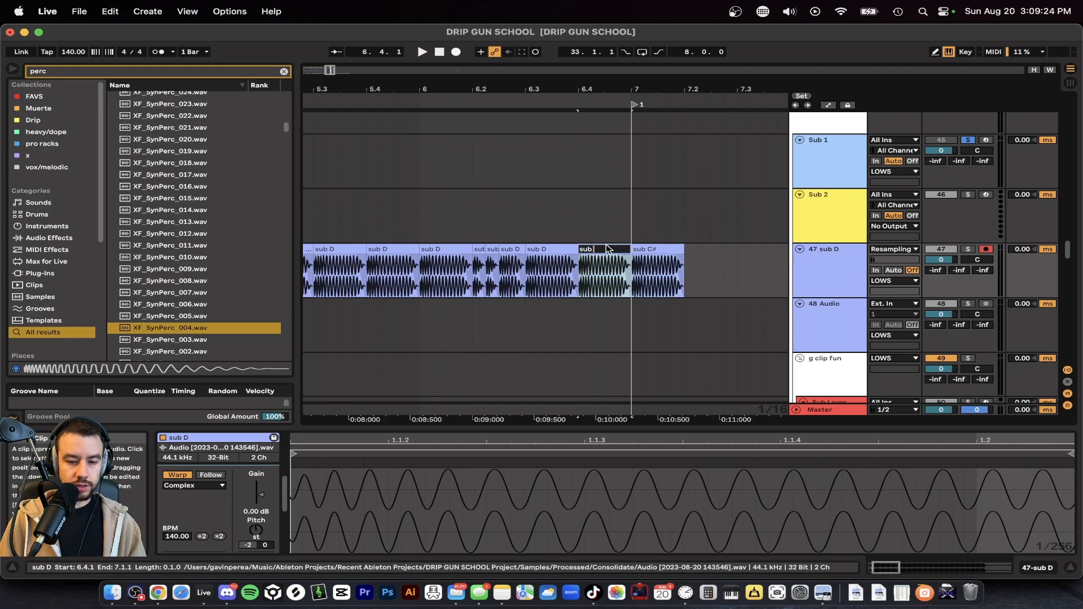
scroll(519, 258, "down", 3)
left_click(520, 259)
scroll(498, 286, "right", 3)
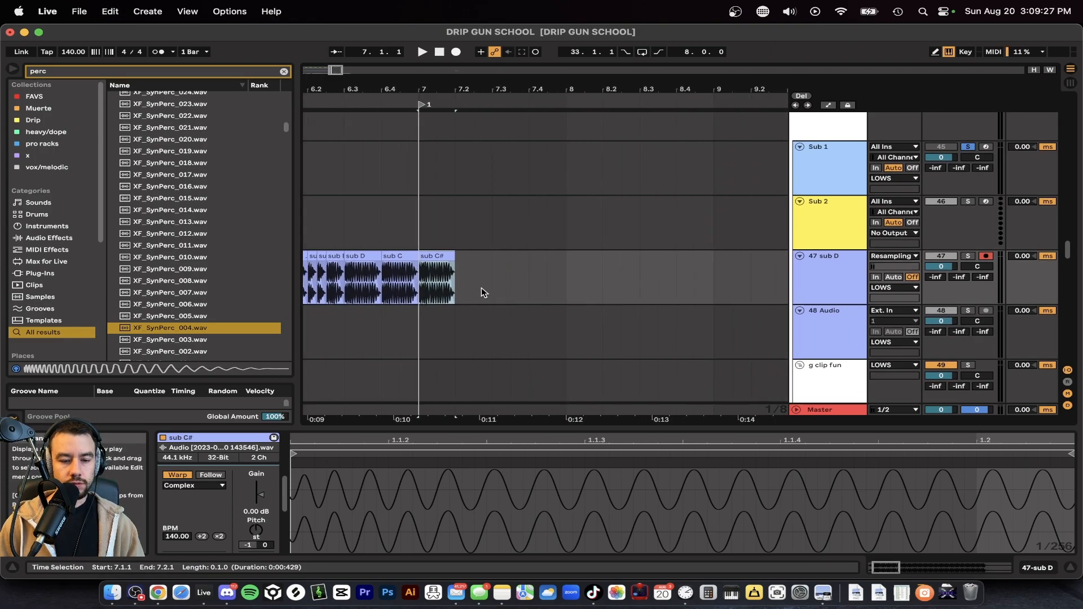
- Fold all tracks in the arrangement and unfold only Sub 2 and 47 sub D inside the LOWS group
scroll(455, 296, "down", 4)
scroll(455, 296, "down", 4)
scroll(455, 296, "up", 4)
left_click(510, 296)
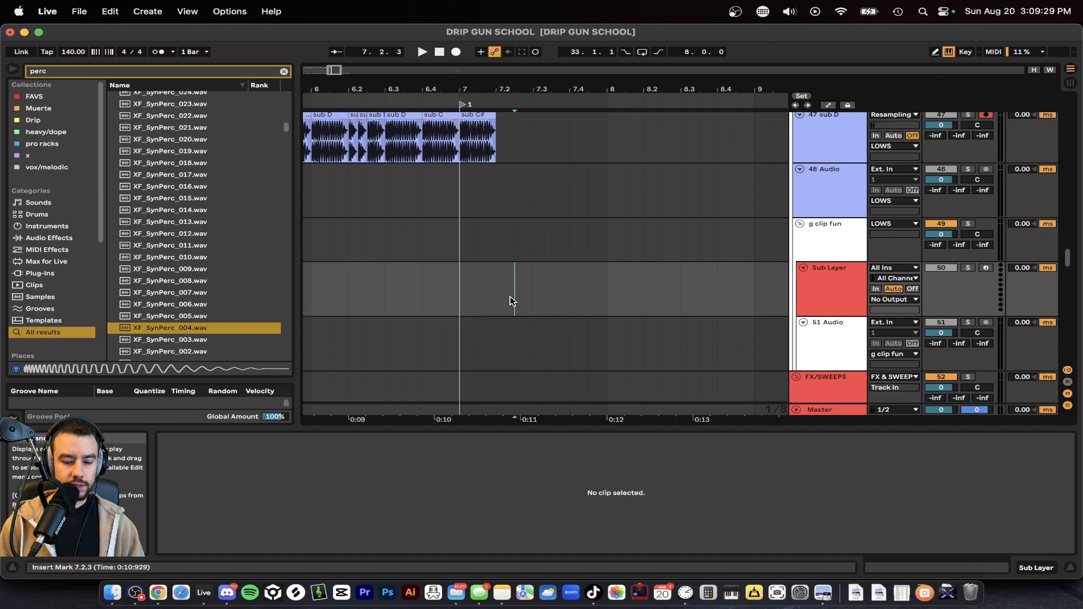
key("alt+u")
left_click(795, 197)
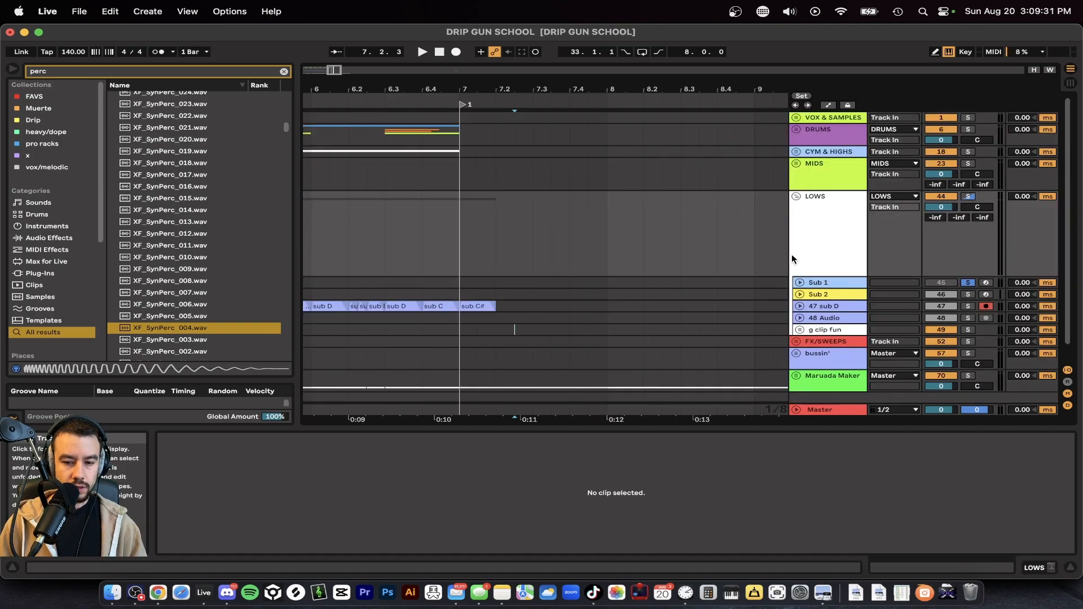
left_click(799, 295)
scroll(800, 287, "down", 2)
left_click(800, 281)
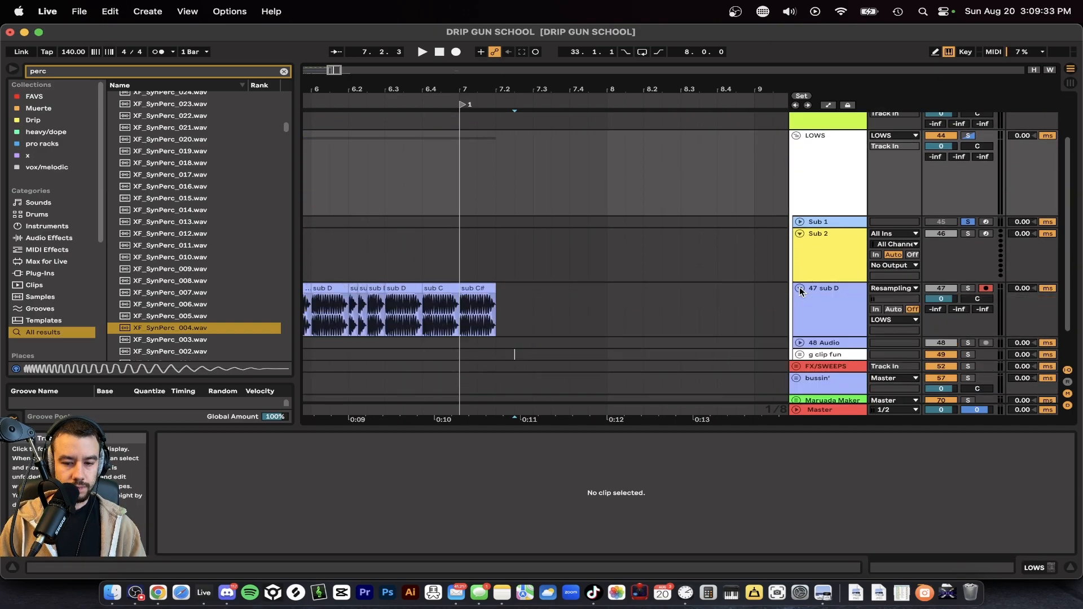
- Unfold the loops track in the Maruada Maker group and hide the clip detail view to enlarge the arrangement
scroll(796, 338, "down", 1)
left_click(795, 357)
scroll(798, 363, "down", 3)
scroll(475, 339, "up", 2)
scroll(476, 338, "up", 2)
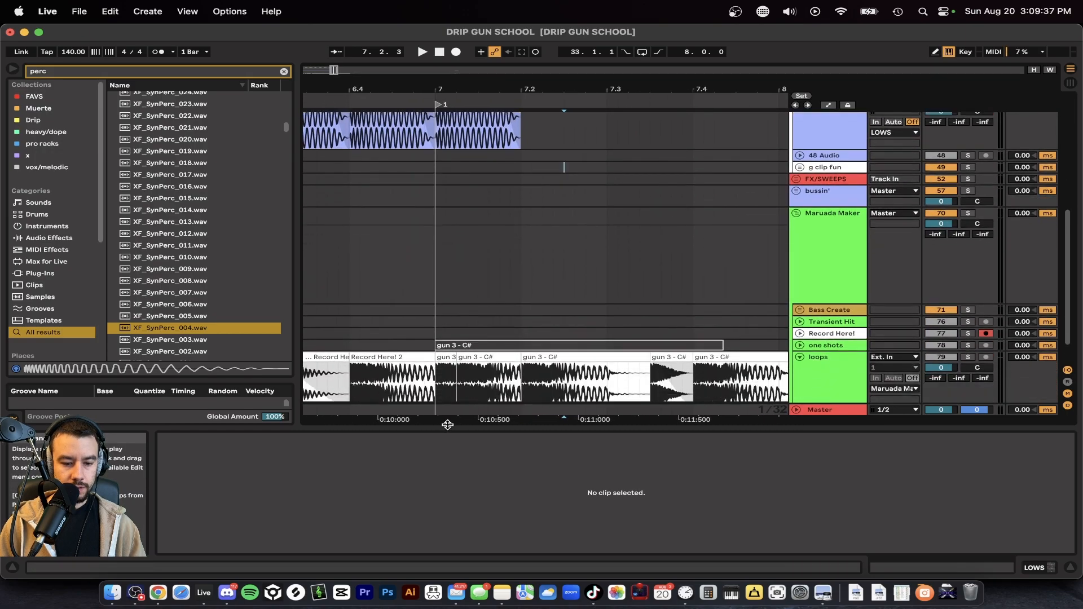
left_click_drag(441, 429, 447, 515)
- Shorten the sub C# clip at 7.1.1 to end at 7.1.2, matching the first gun 3 - C# chop
left_click(472, 231)
scroll(466, 271, "up", 2)
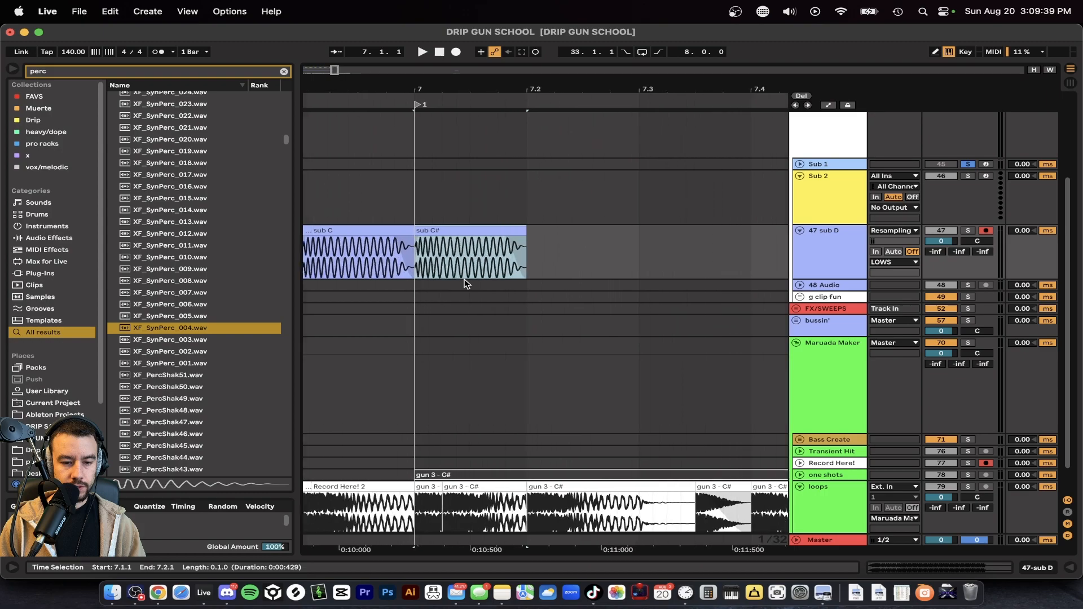
scroll(466, 282, "down", 1)
left_click_drag(539, 211, 471, 239)
scroll(451, 324, "up", 2)
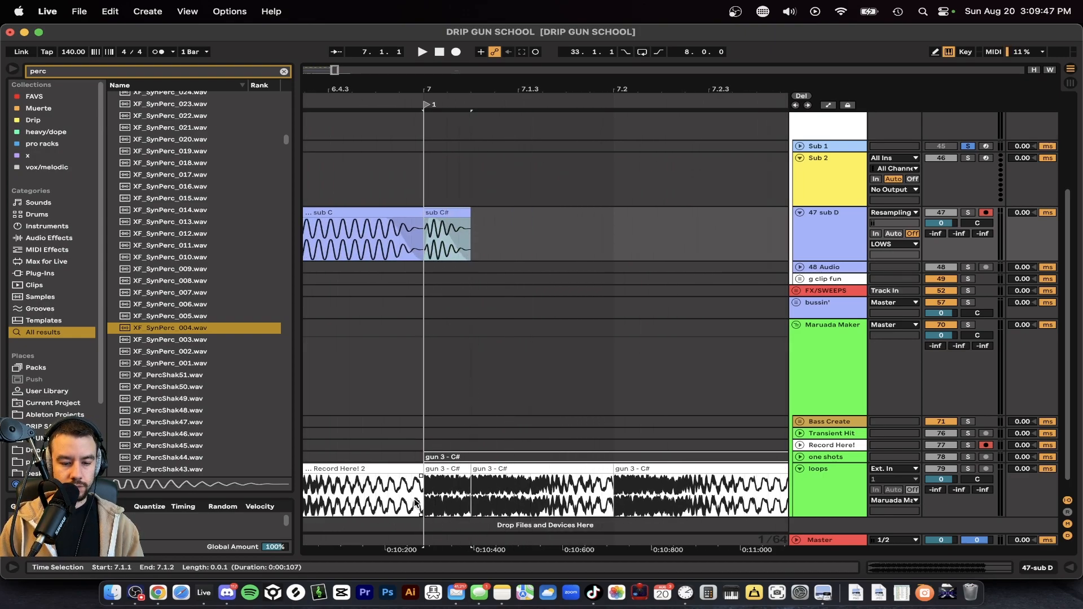
- Duplicate the short sub C# clip to 7.1.2 and extend the copy to 7.2.1
key("super+d")
left_click_drag(508, 213, 610, 213)
left_click(452, 215)
scroll(452, 216, "down", 3)
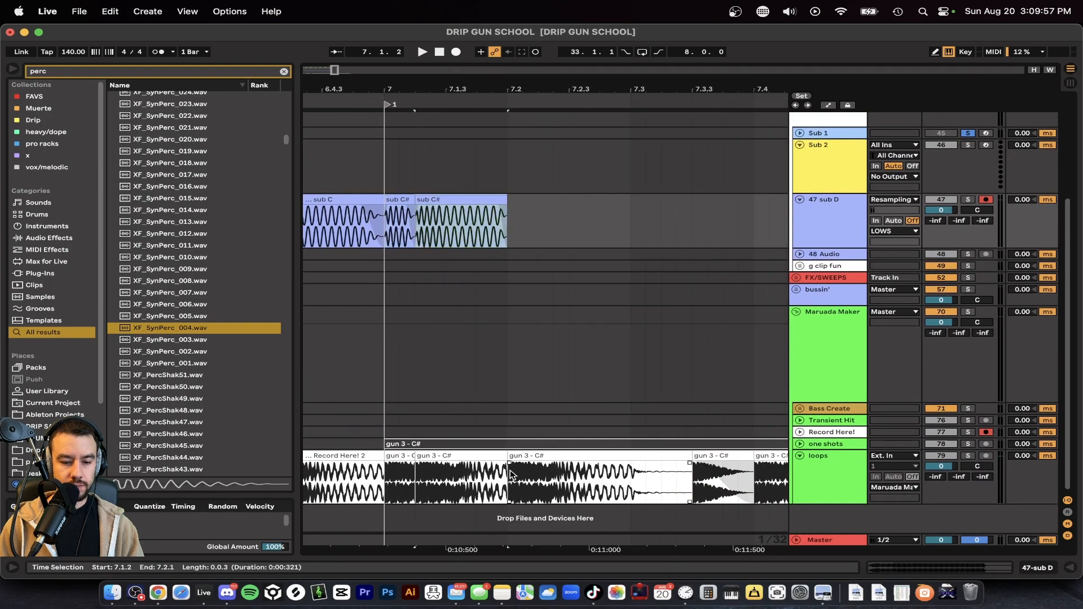
- Duplicate the sub C# clip at 7.1.2 to 7.2.1 and extend the copy to 7.3.3, following the loops track
left_click_drag(508, 479, 414, 211)
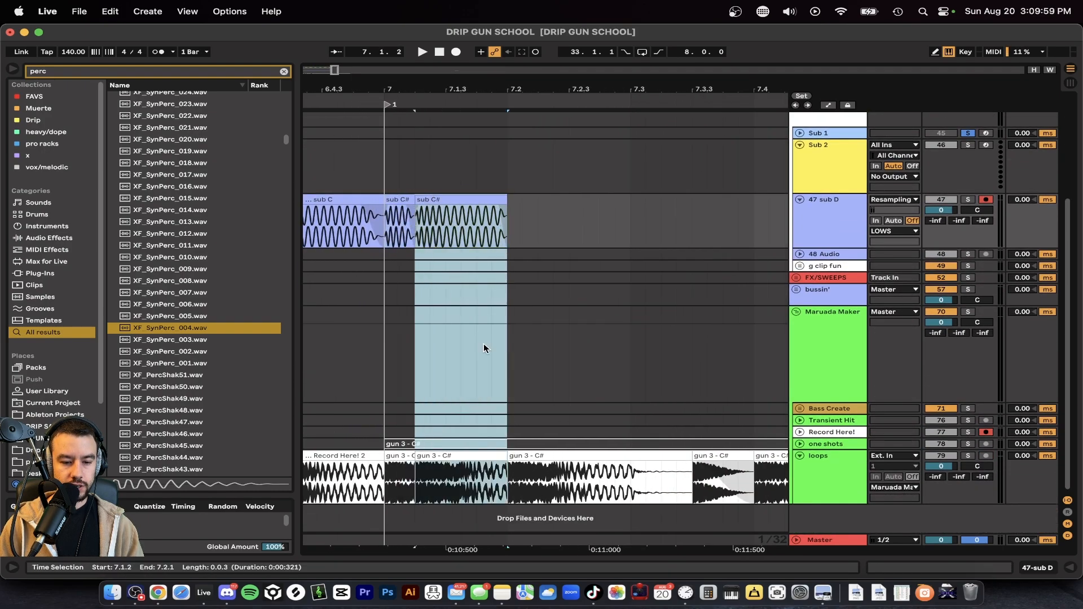
scroll(483, 349, "down", 2)
left_click(460, 200)
key("super+d")
left_click_drag(571, 200, 640, 207)
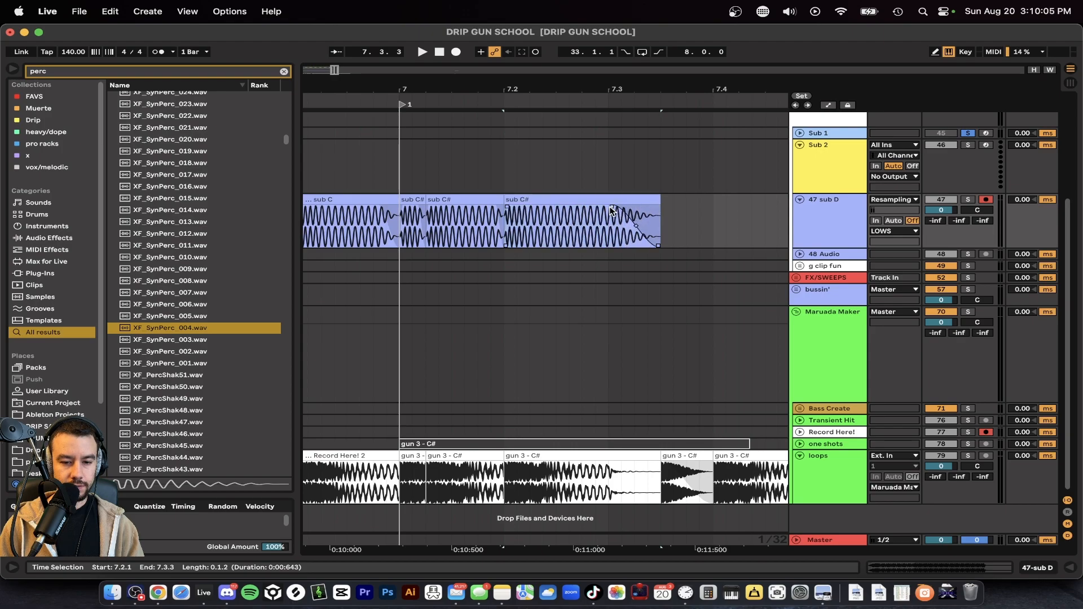
left_click_drag(612, 483, 661, 485)
scroll(659, 486, "right", 3)
scroll(500, 276, "down", 3)
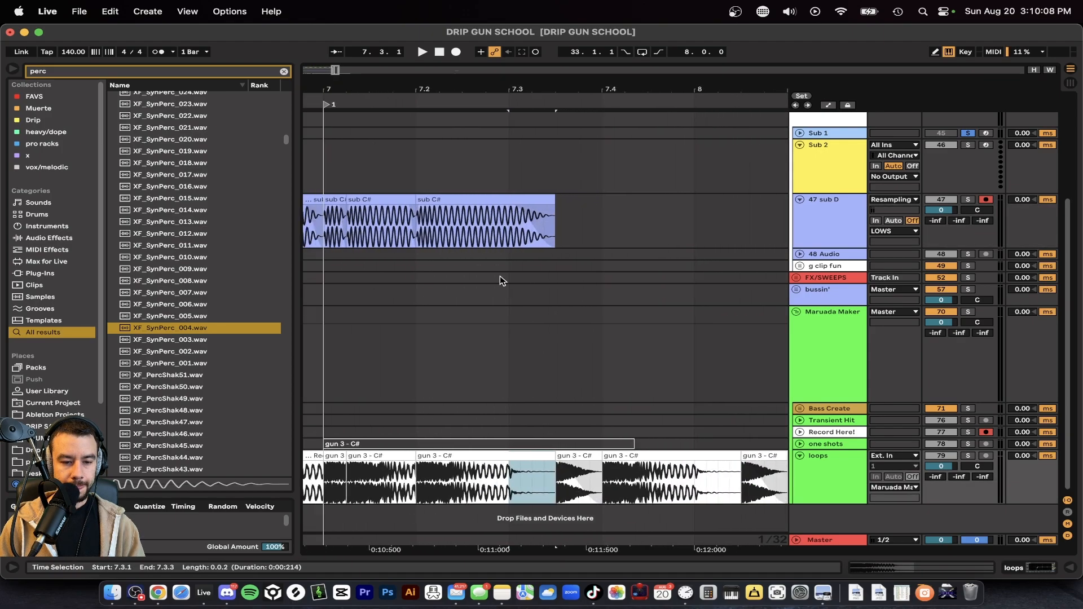
- Paste a copy of a sub C# clip at 7.3.3 and trim its end to 7.4.1
left_click(404, 200)
key("super+c")
left_click(552, 231)
key("super+v")
scroll(590, 284, "up", 5)
left_click_drag(637, 200, 589, 200)
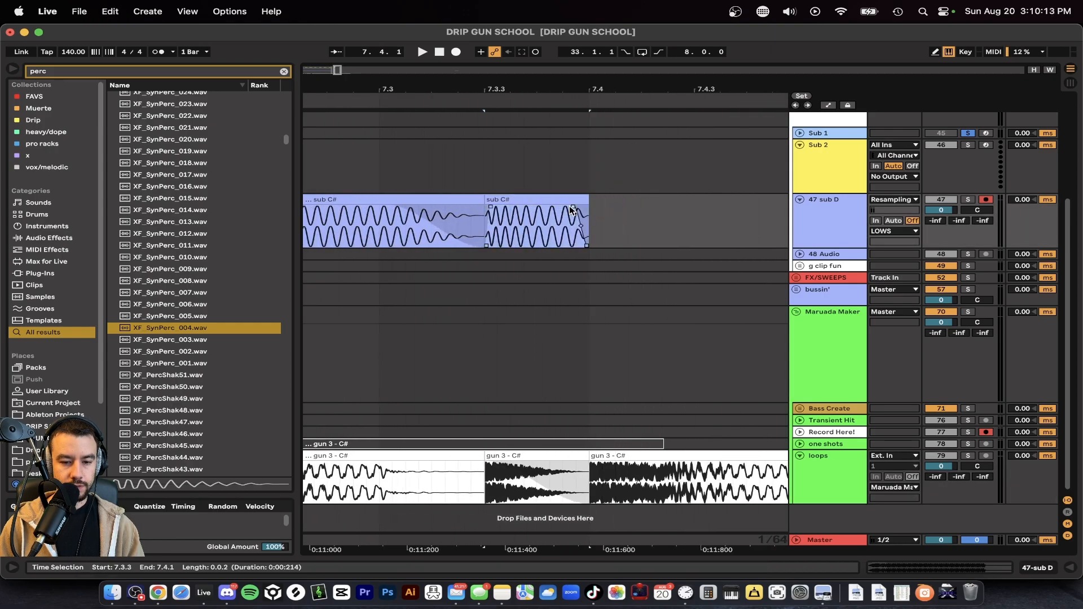
scroll(551, 278, "down", 5)
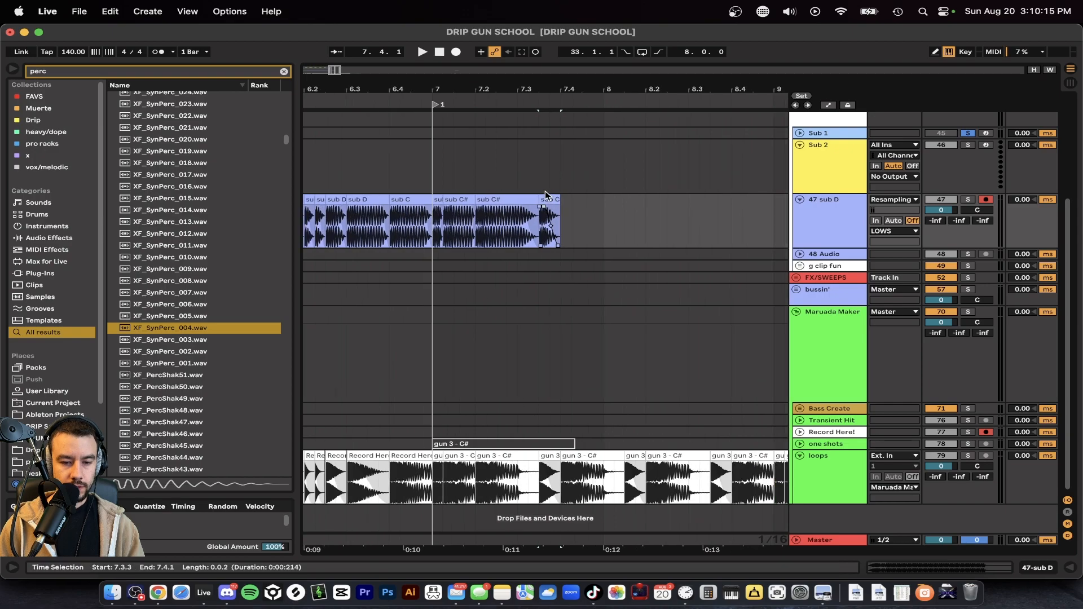
- Paste a sub C# clip at 7.4.1 and extend it to 8.1.3
left_click(458, 200)
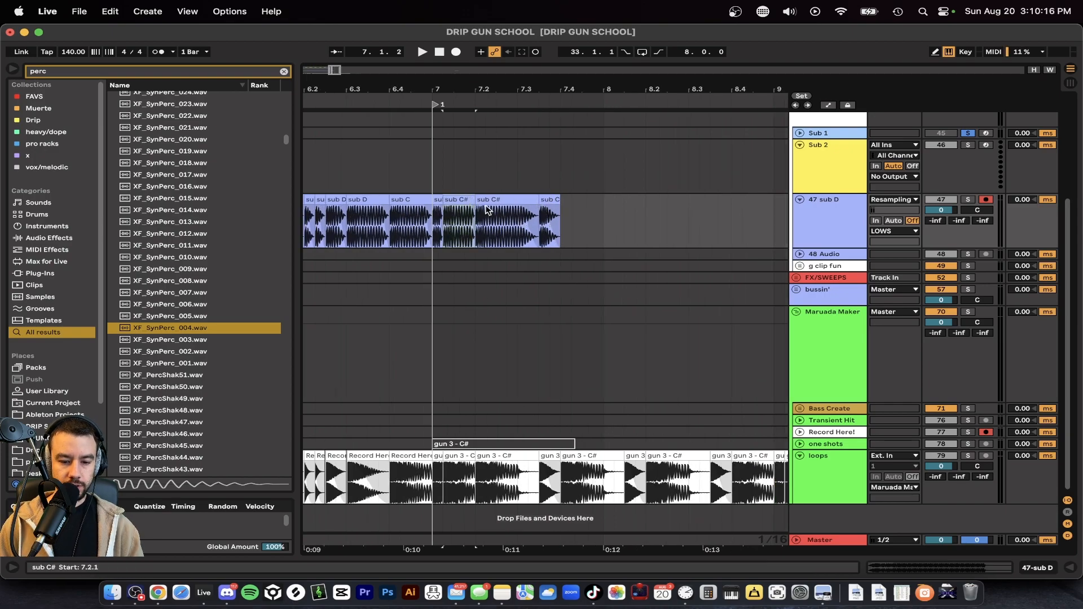
left_click(552, 225)
key("super+v")
left_click_drag(606, 197, 658, 196)
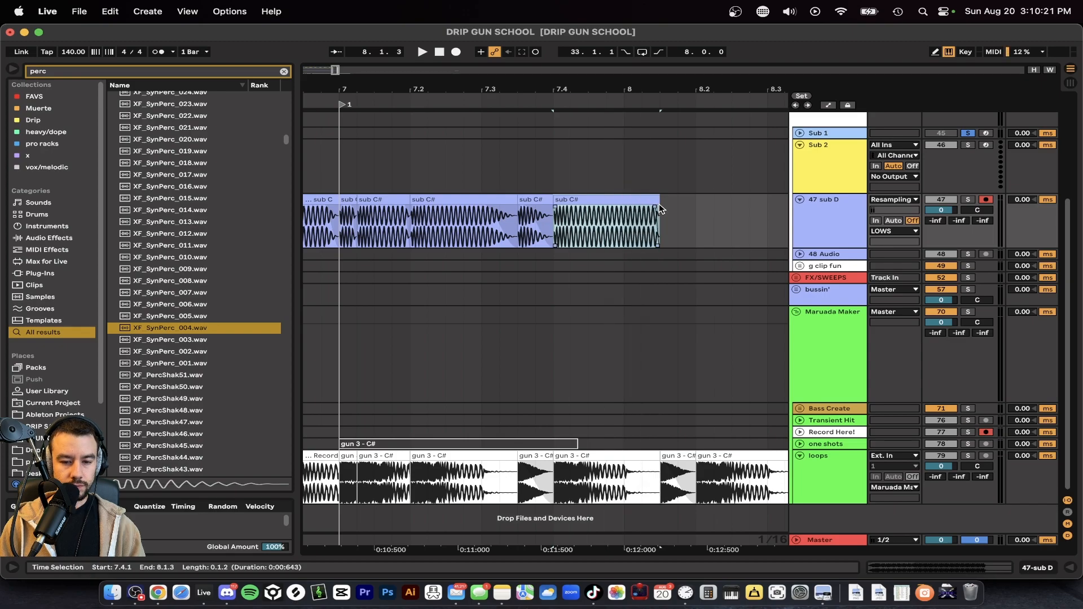
- Copy the half-beat sub C# clip from 7.3.3 to 8.1.3 on the 47 sub D track
scroll(599, 213, "down", 2)
scroll(590, 285, "down", 2)
left_click(554, 197)
scroll(639, 245, "right", 3)
scroll(570, 260, "up", 3)
left_click(537, 241)
key("super+v")
- Paste a copy of the longer sub C# clip at 8.2.1 so it runs to 8.3.3
scroll(534, 241, "down", 2)
left_click(508, 207)
key("super+c")
left_click(559, 229)
key("super+v")
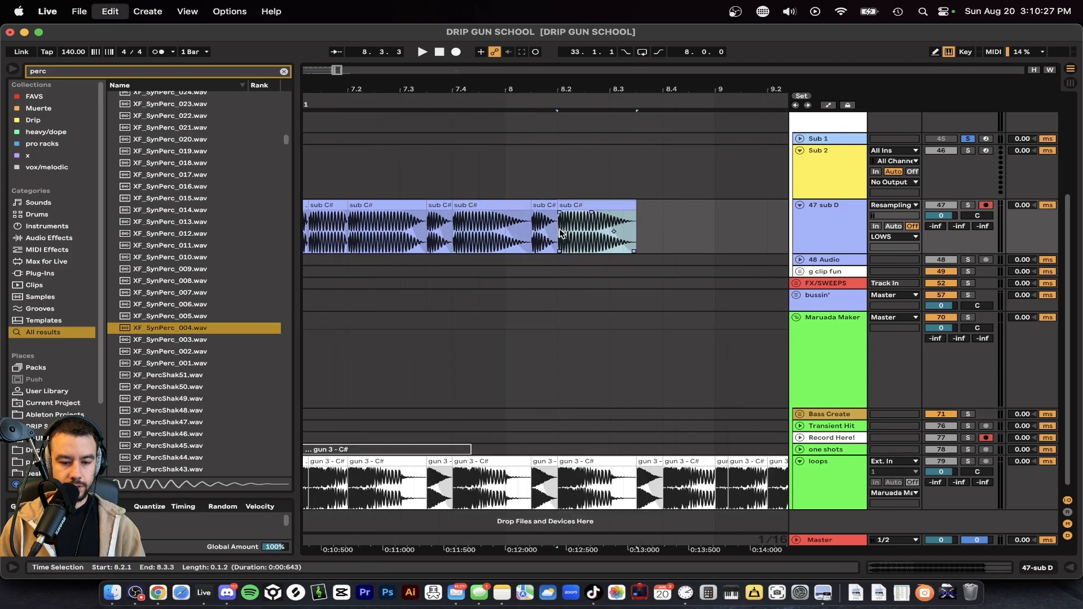
- Select the two sub C# clips from 8.1.3 to 8.3.3 and duplicate them to 8.3.3
scroll(560, 233, "right", 2)
left_click_drag(494, 231, 558, 231)
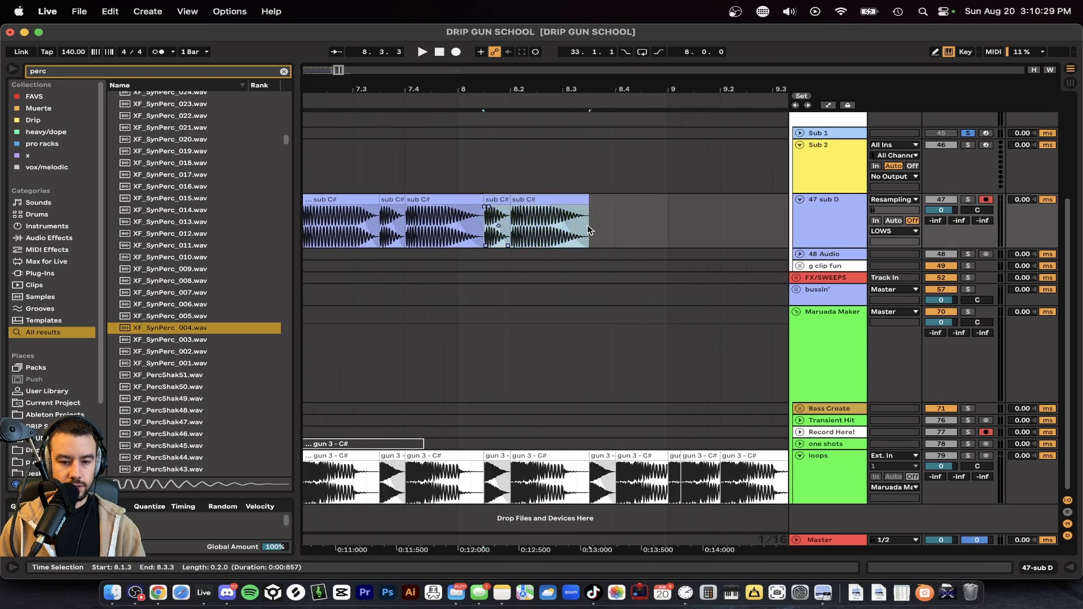
key("super+d")
scroll(587, 224, "right", 2)
scroll(587, 225, "down", 1)
scroll(587, 224, "up", 4)
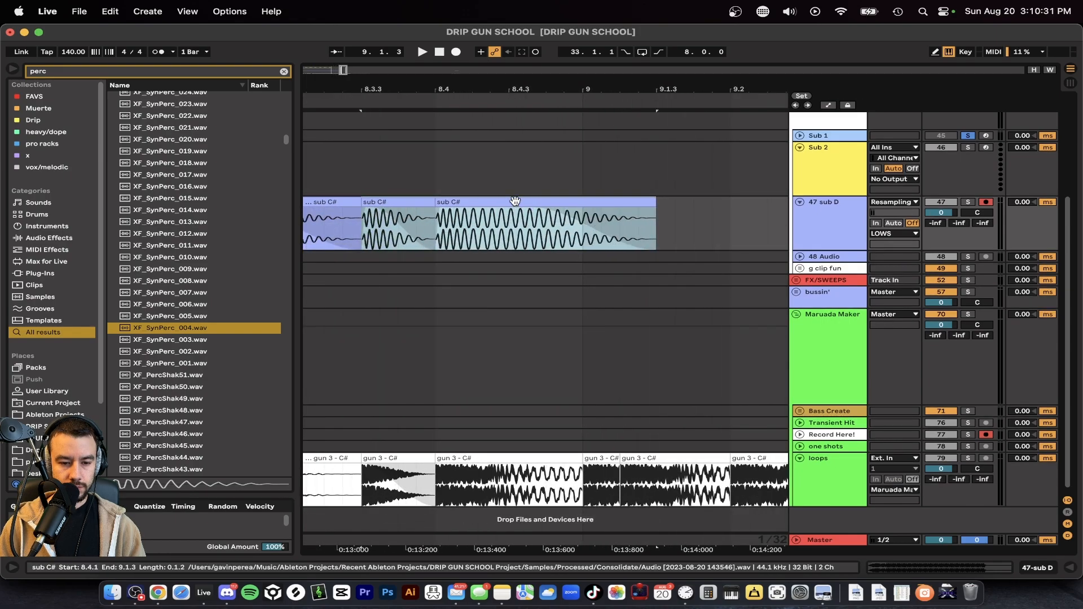
scroll(514, 201, "down", 3)
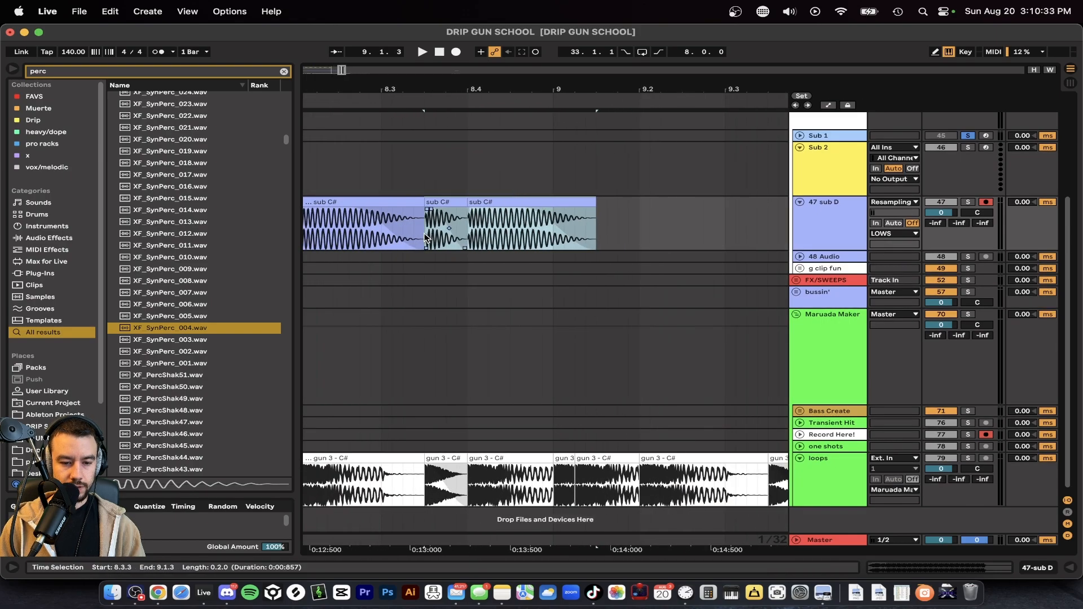
- Compare the sub clips with the gun chops around 8.4.1 and trim the last sub C# clip to 9.1.1
left_click_drag(433, 485, 467, 280)
left_click(468, 281)
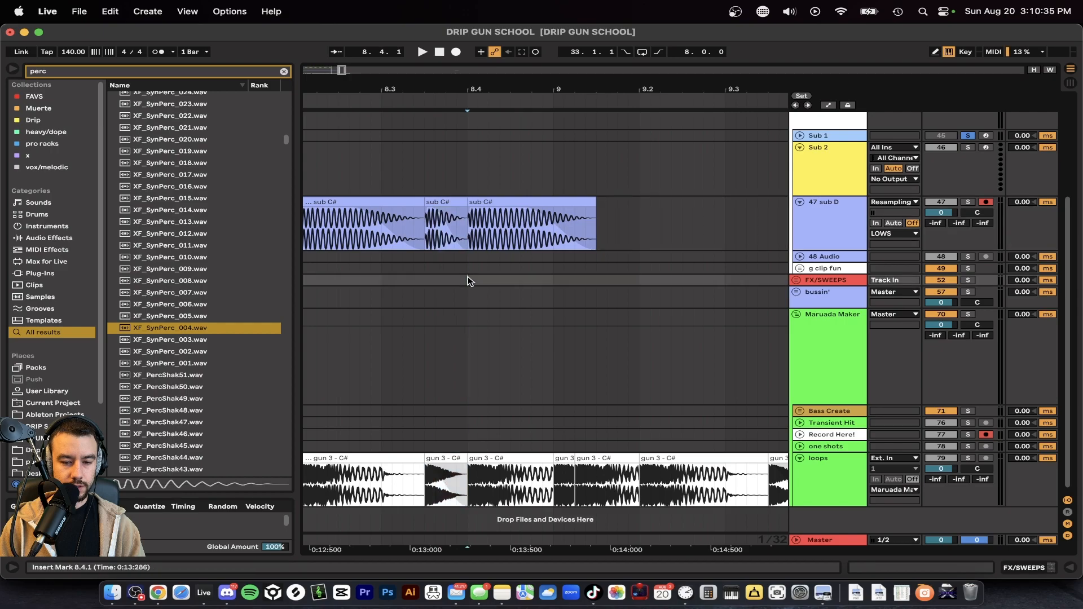
scroll(533, 485, "down", 3)
scroll(532, 485, "right", 2)
scroll(532, 485, "down", 3)
scroll(532, 484, "left", 2)
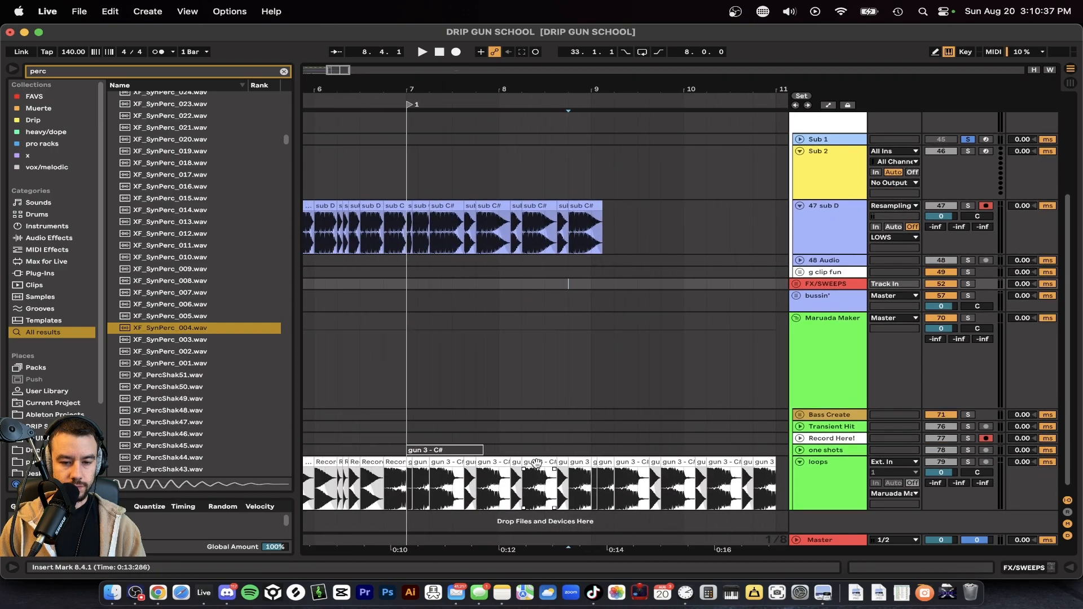
left_click(607, 226)
left_click_drag(602, 207, 593, 207)
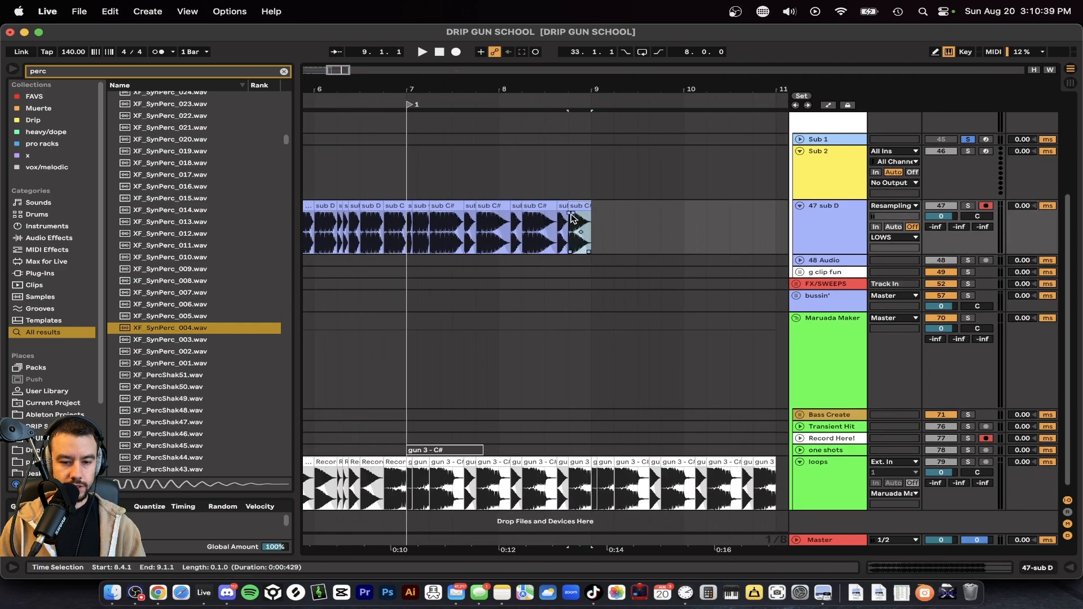
- Play the gun bass loop together with the sub C# pattern from 7.1.1
left_click(409, 235)
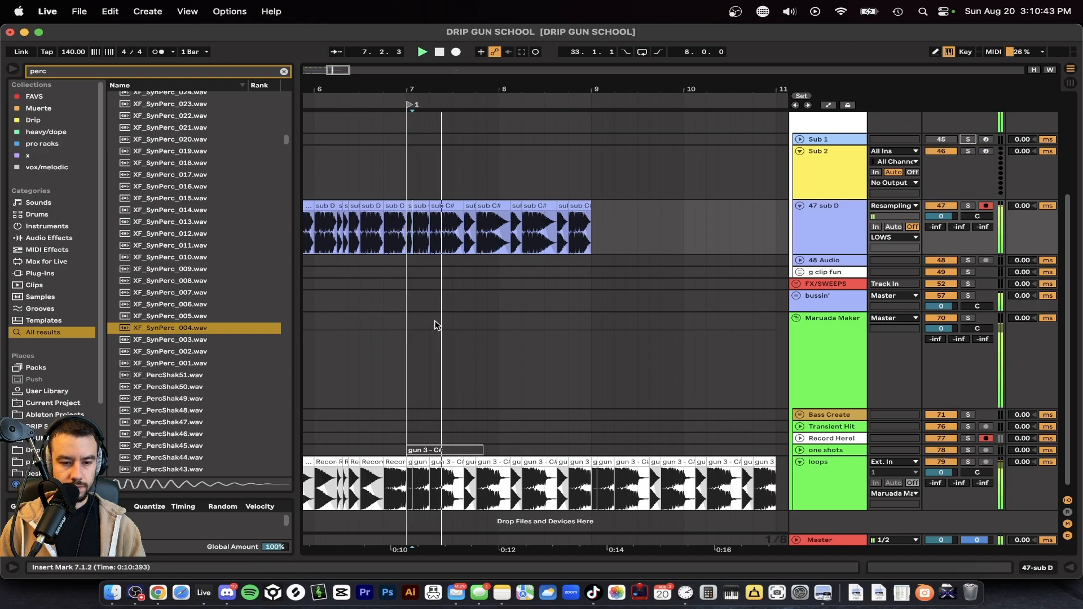
scroll(435, 321, "up", 3)
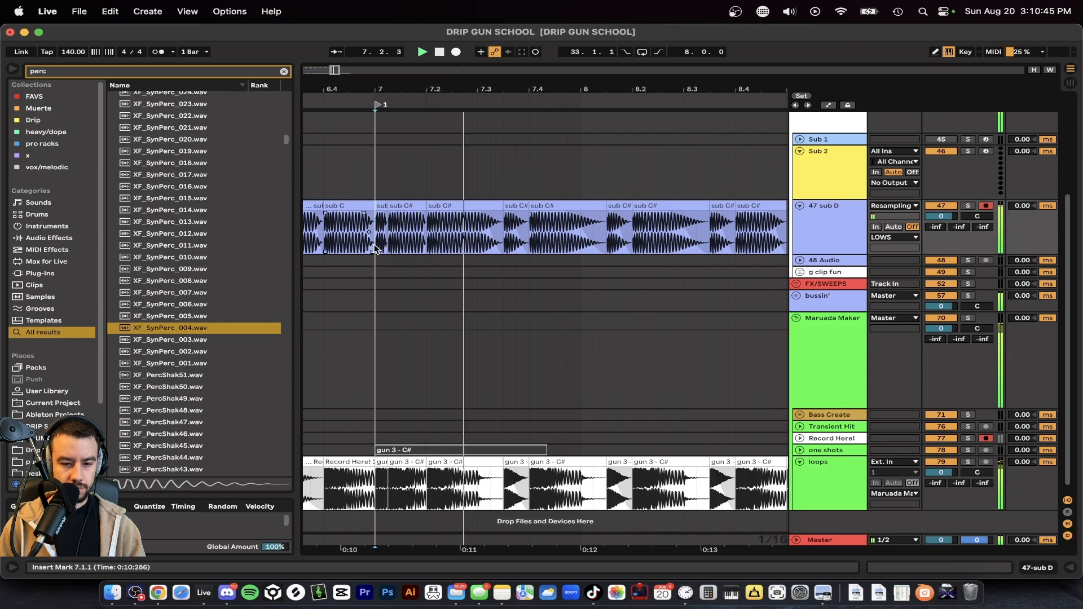
scroll(449, 271, "down", 4)
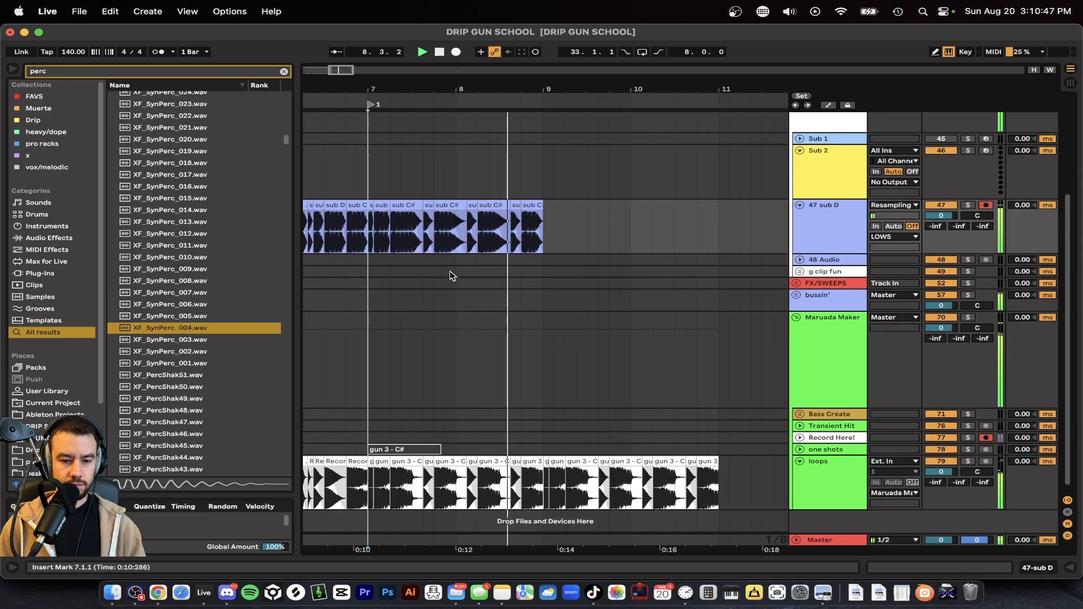
key("space")
- Duplicate the sub C# pattern from 7.1.1–9.1.1 to 9.1.1 and play it back from 7.1.1
left_click_drag(542, 236, 379, 236)
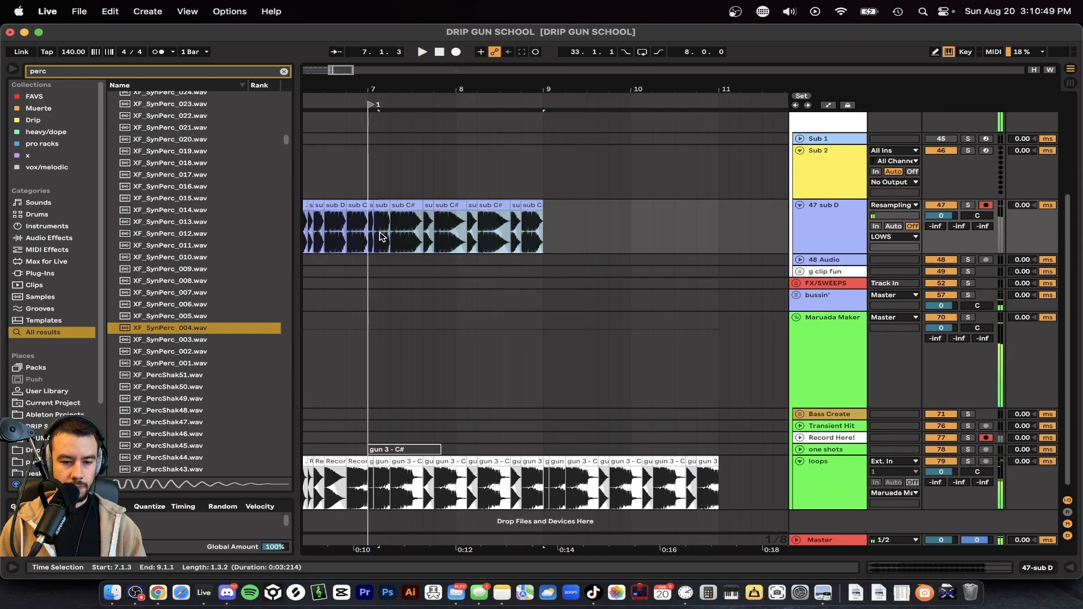
key("ctrl+d")
left_click(368, 245)
key("space")
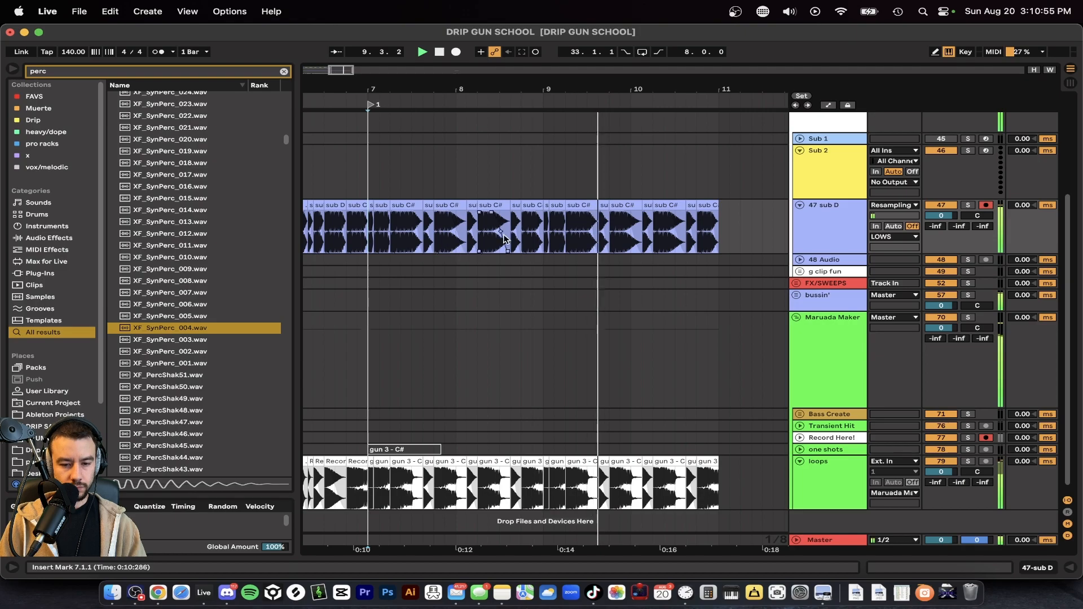
key("space")
- Try lengthening the sub C# clip at 9.4.1 to 10.3.1 and duplicating it to 10.3.1
scroll(648, 249, "up", 5)
scroll(598, 261, "down", 5)
scroll(555, 273, "up", 1)
scroll(555, 273, "right", 1)
left_click_drag(534, 225, 570, 224)
key("super+d")
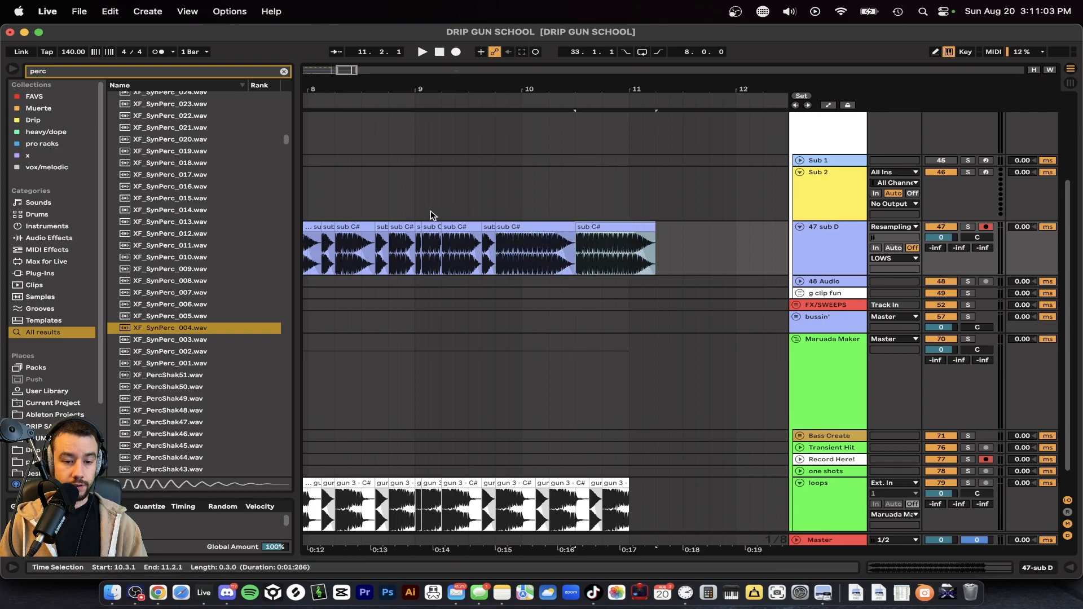
- Play from 9.1.1, try stretching the long sub C# clip to just before bar 11, and undo the lengthening edits
left_click(415, 213)
key("space")
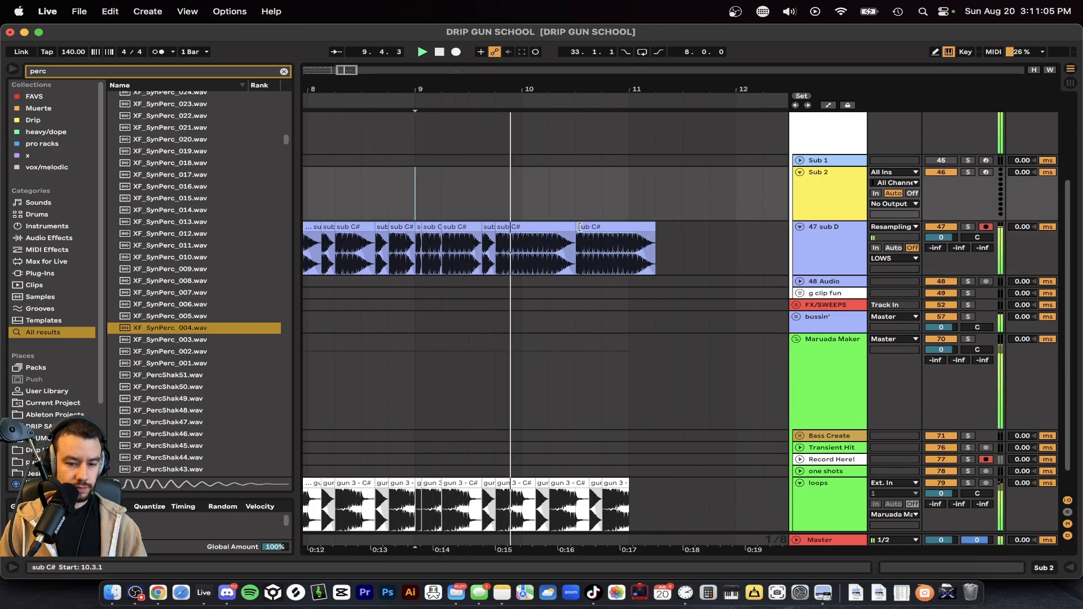
left_click(567, 225)
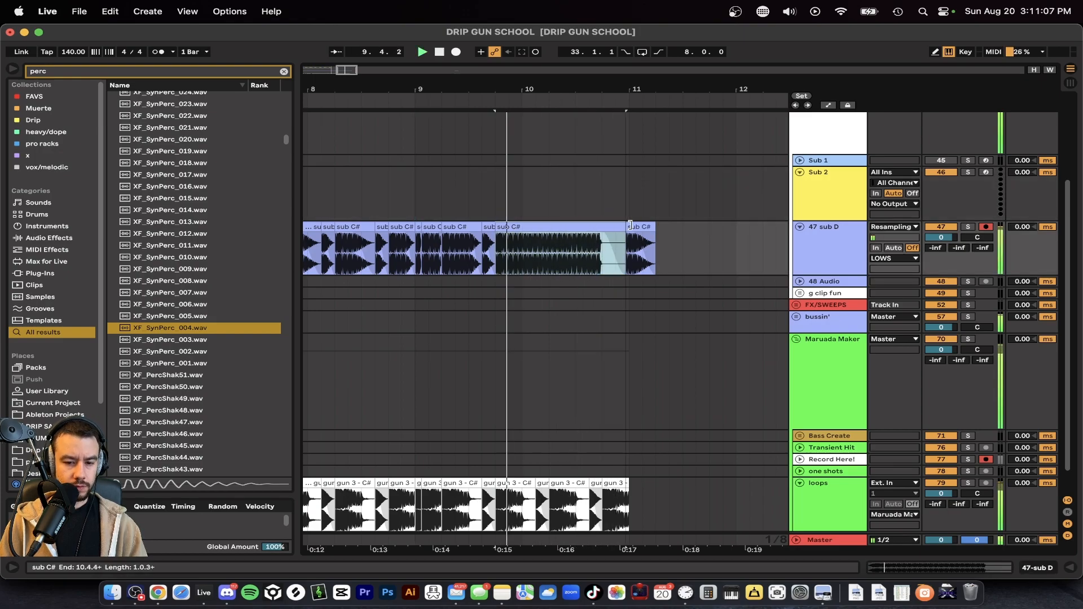
left_click_drag(568, 225, 626, 226)
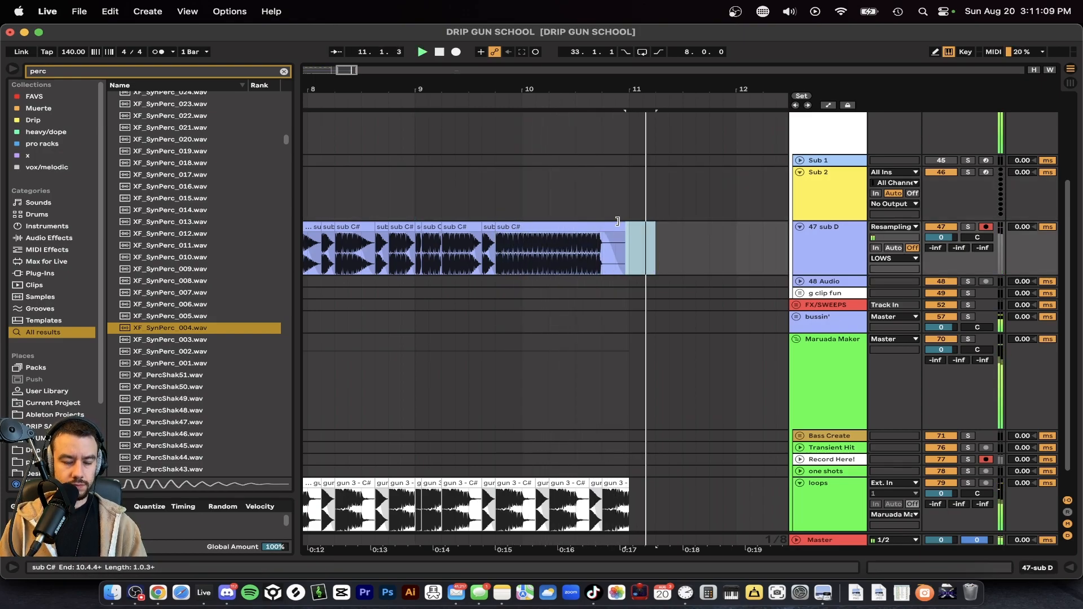
scroll(628, 228, "down", 3)
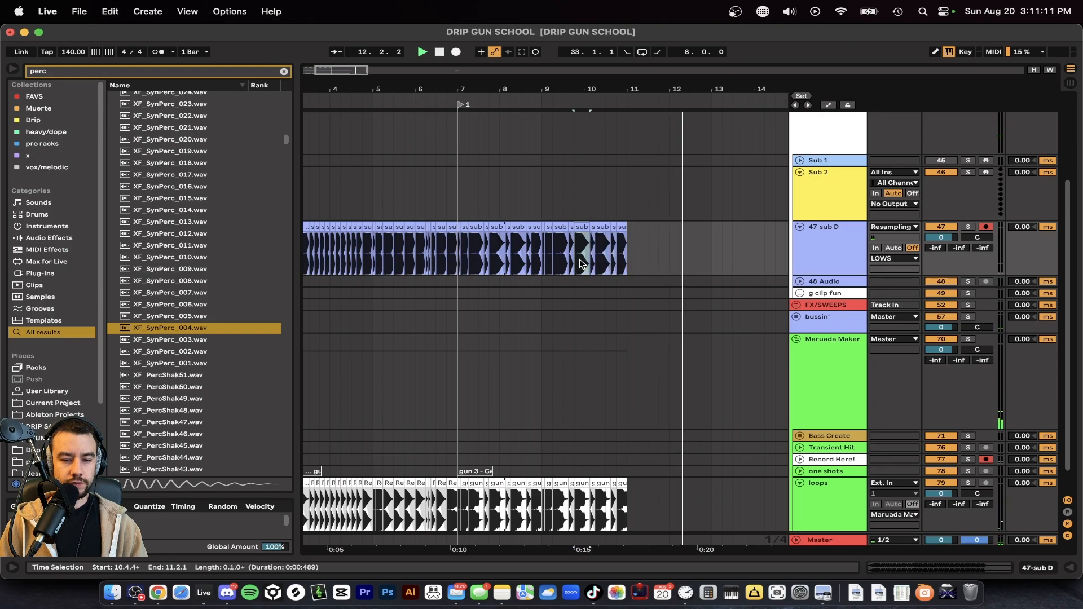
key("super+z")
key("space")
scroll(580, 260, "left", 3)
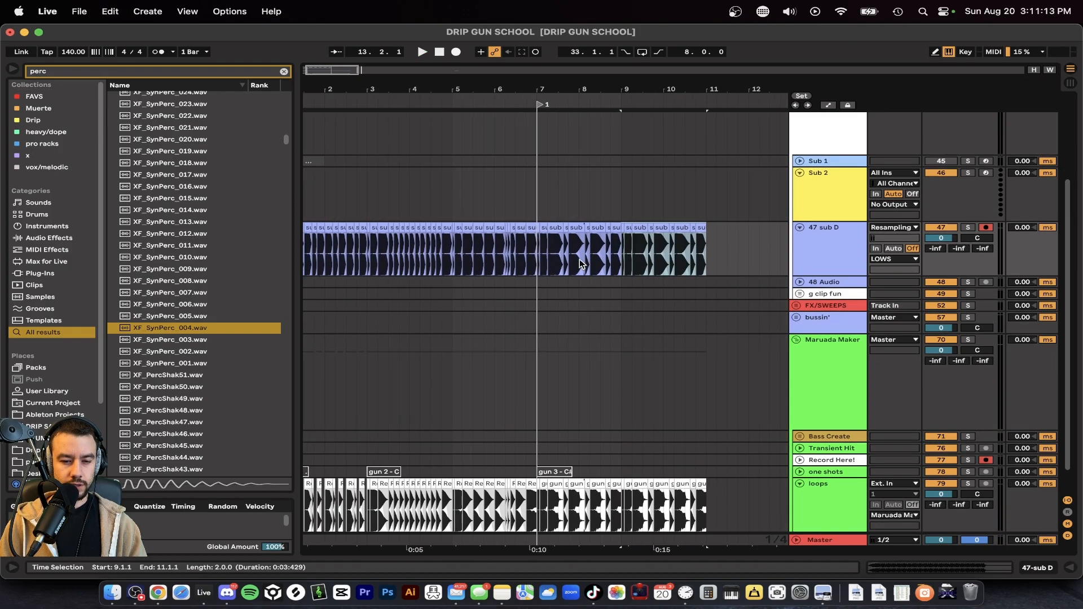
- Play the pattern from 8.3.1 and select the range 9.1.1 to 11.2.1 across the 47 sub D and loops tracks
scroll(580, 260, "down", 2)
left_click(426, 208)
left_click(532, 208)
key("space")
scroll(543, 247, "up", 3)
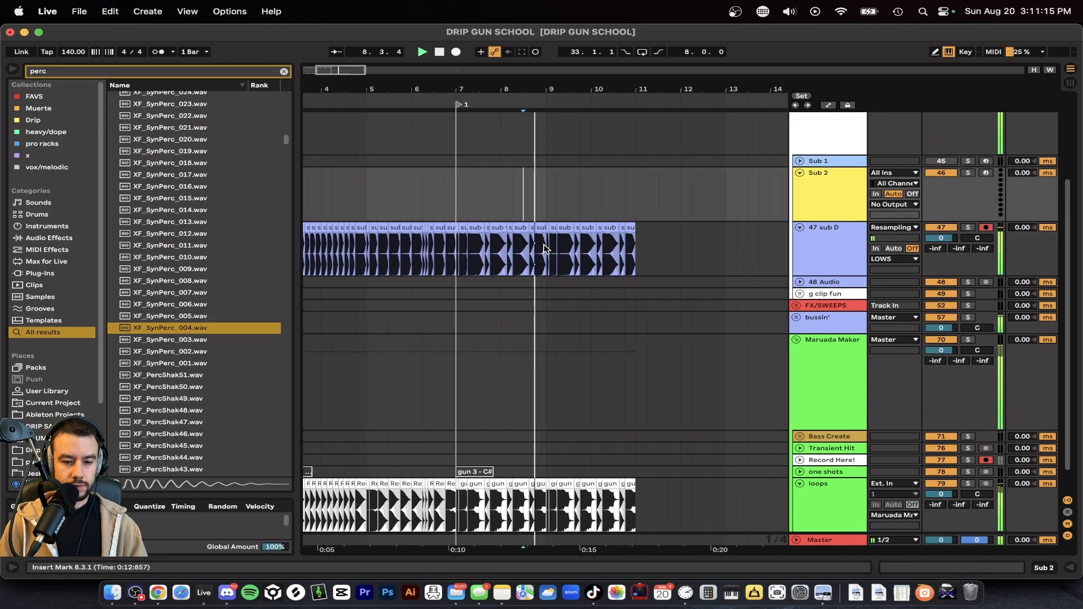
key("space")
scroll(544, 246, "down", 2)
scroll(543, 247, "right", 3)
left_click_drag(615, 495, 494, 222)
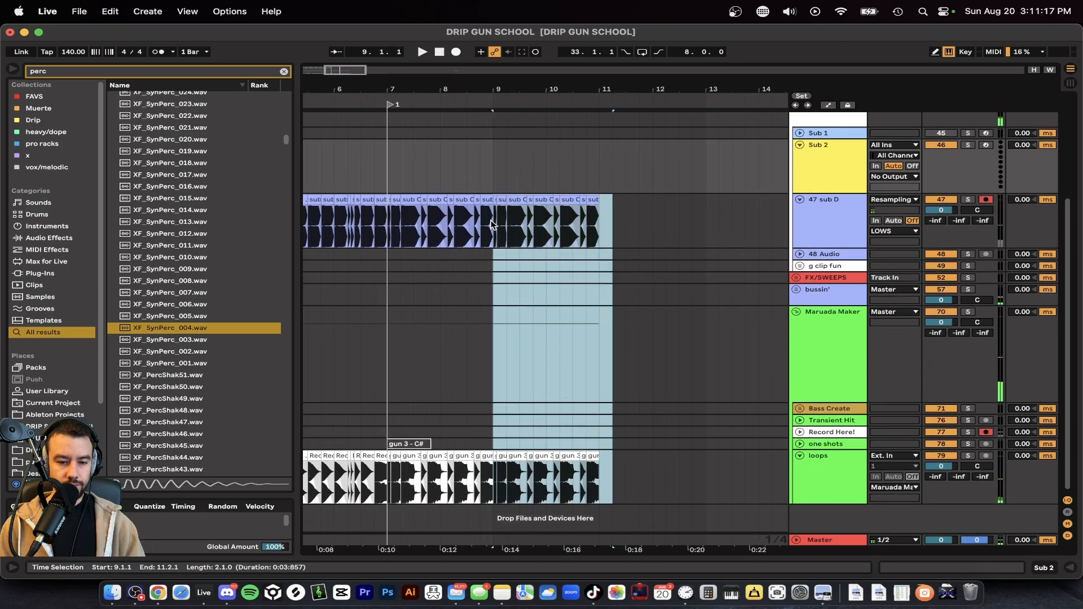
scroll(547, 292, "down", 1)
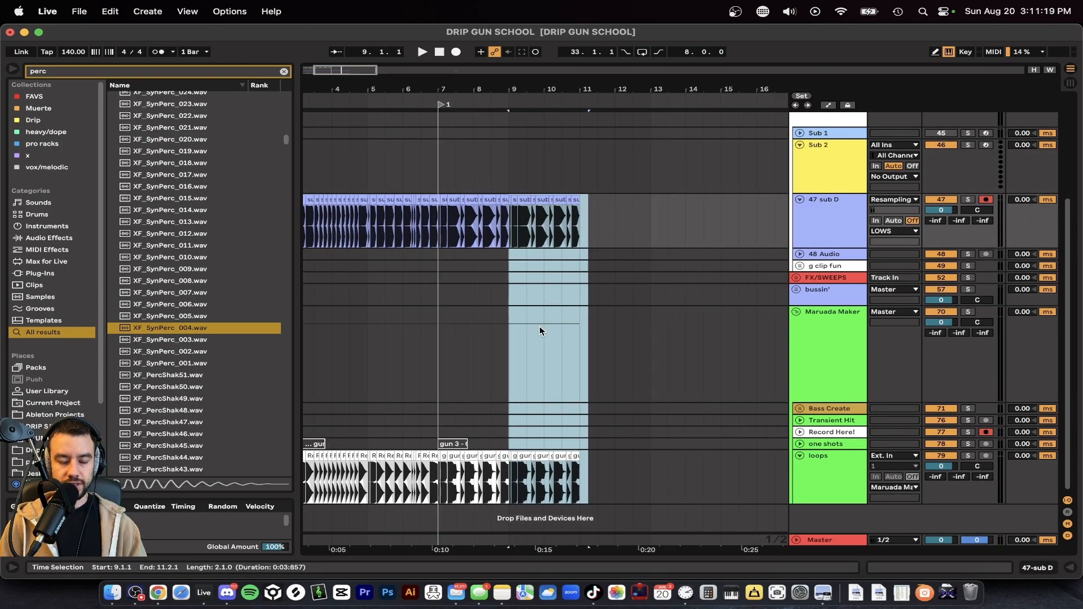
- Play the gun bass and sub pattern from 7.1.1 and narrow the browser to widen the arrangement
scroll(541, 327, "down", 3)
scroll(540, 329, "up", 2)
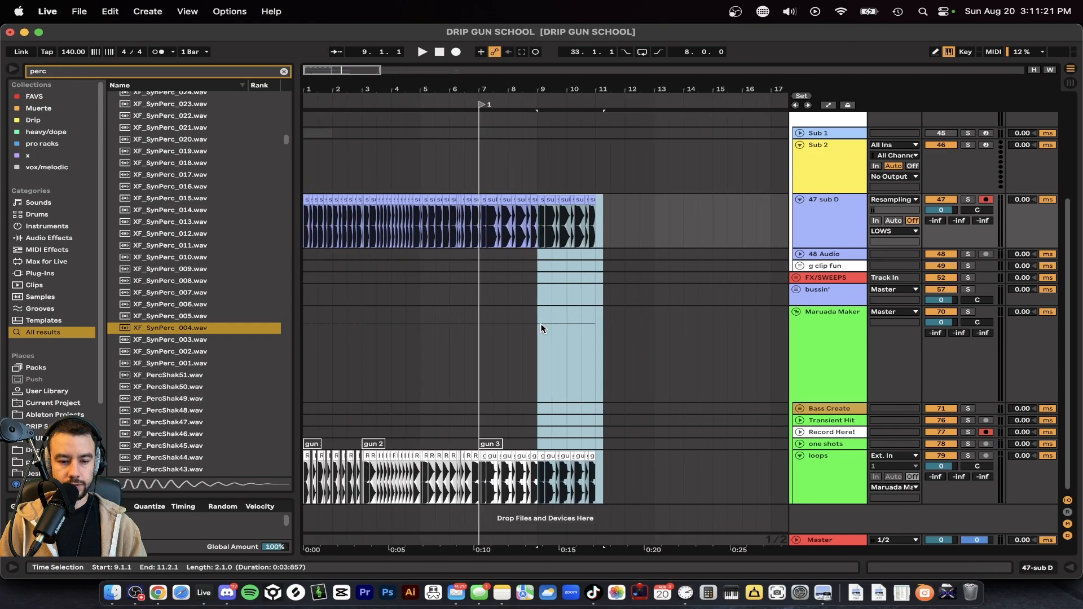
left_click(474, 266)
key("space")
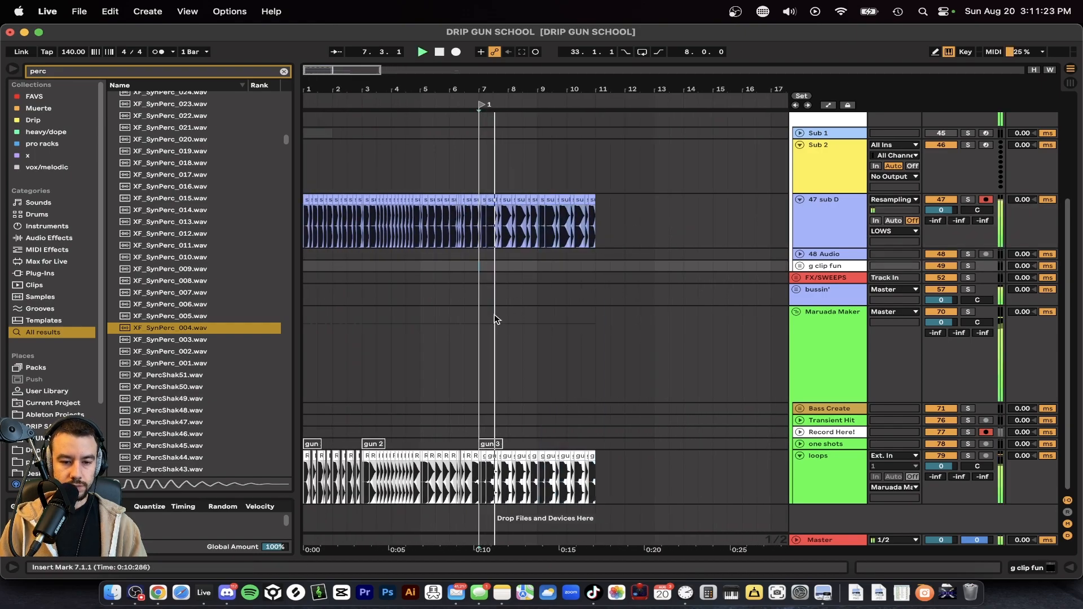
scroll(495, 316, "up", 2)
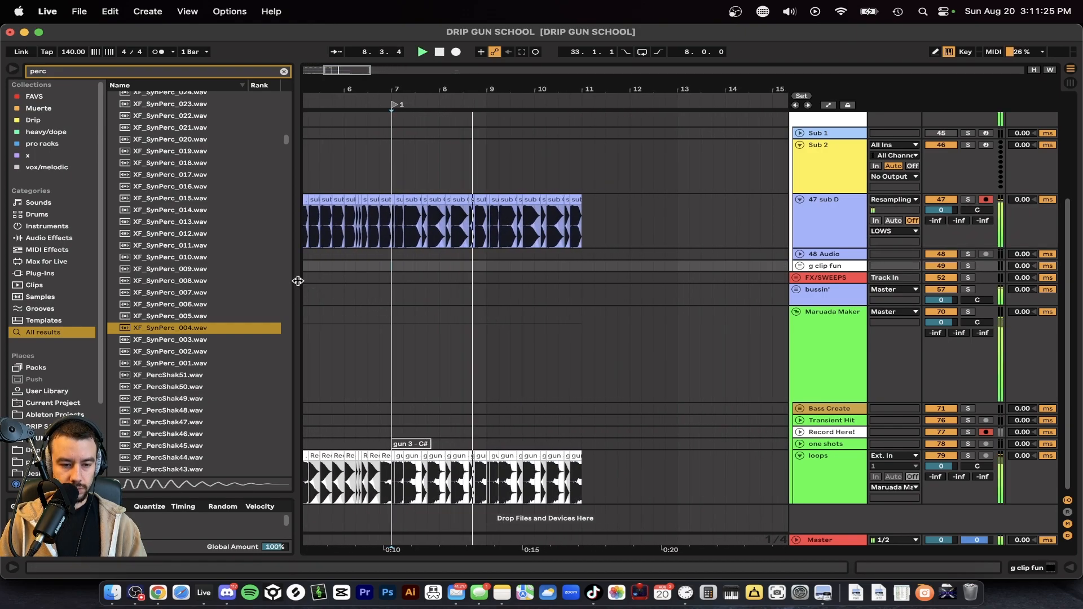
left_click_drag(298, 281, 240, 280)
scroll(446, 300, "up", 5)
key("space")
- Unfold the CYM & HIGHS group, duplicate the IVORY top loop twice to fill 7.1.1 to 11.1.1, and play from 7.1.1
scroll(446, 300, "down", 4)
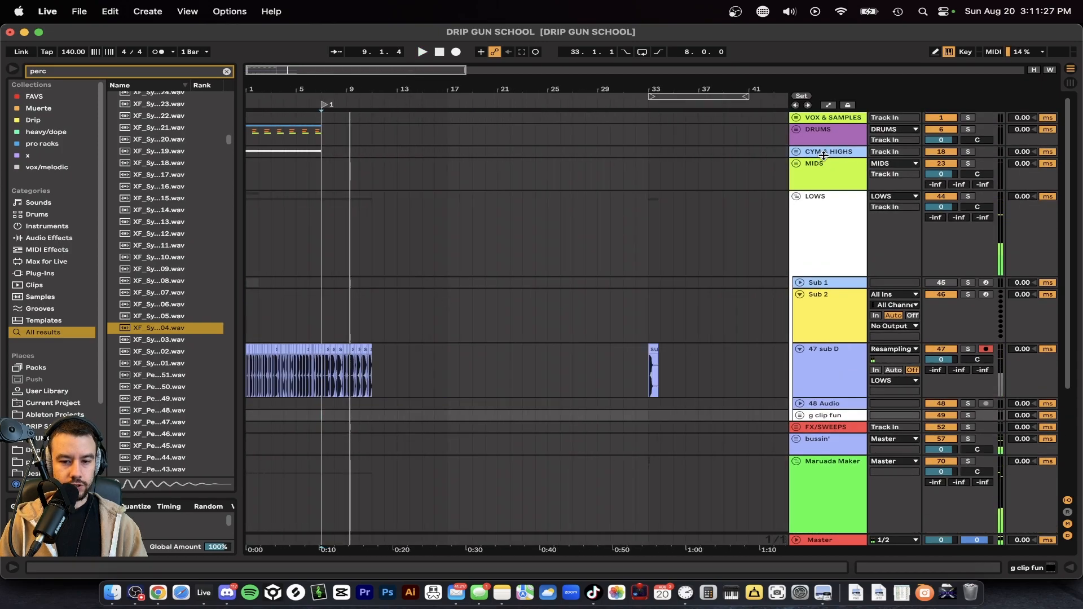
left_click(796, 151)
scroll(429, 257, "up", 1)
left_click(799, 240)
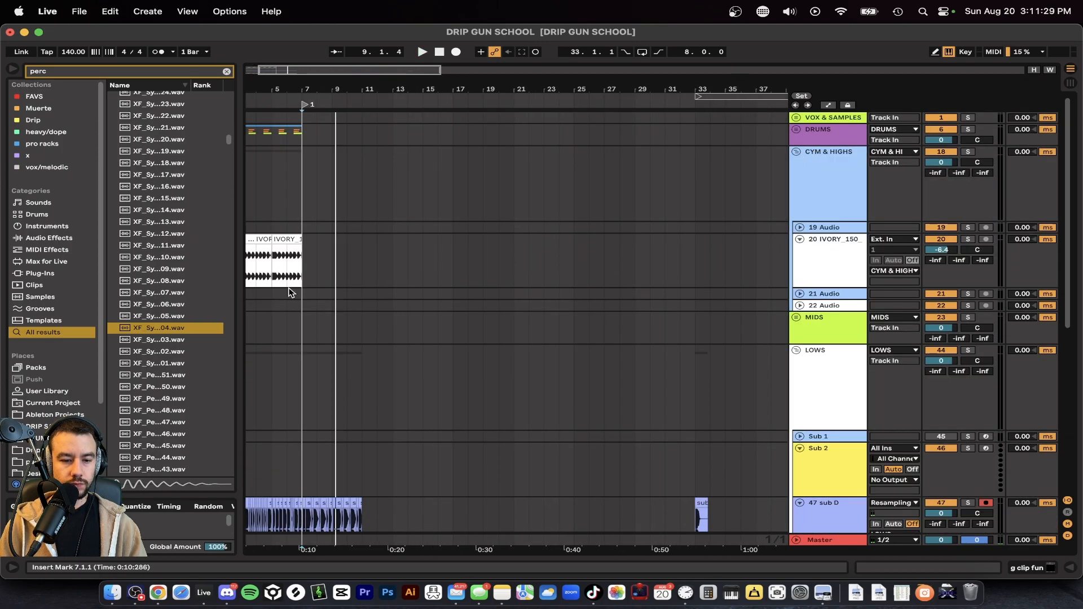
scroll(290, 294, "up", 3)
scroll(316, 257, "left", 3)
left_click(366, 233)
key("super+d")
scroll(420, 264, "up", 2)
scroll(419, 265, "up", 1)
key("super+d")
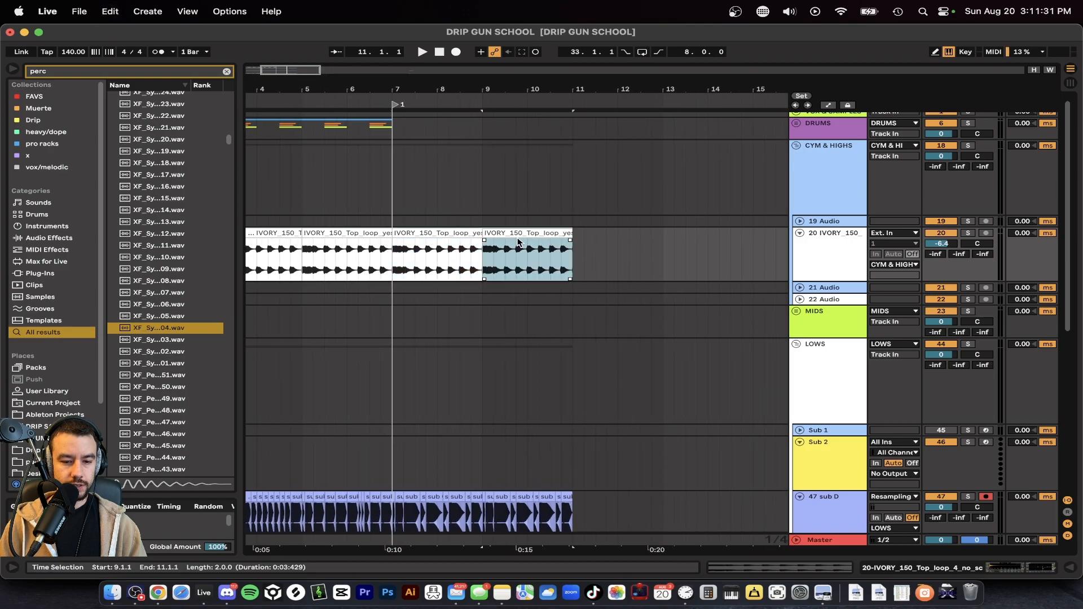
left_click(445, 233)
key("space")
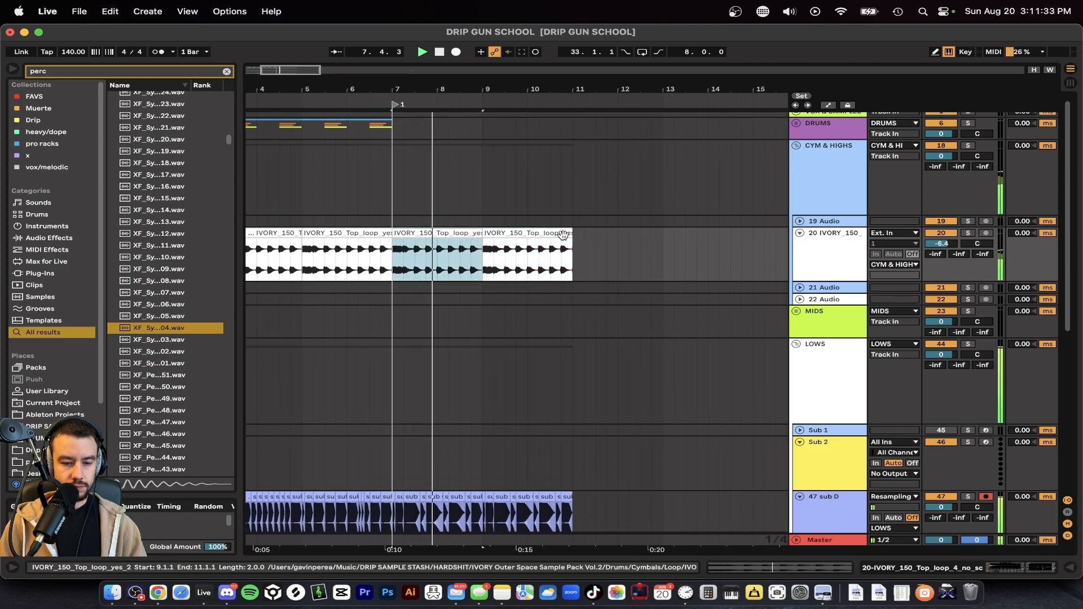
- Unfold the DRUMS group with its Kick and snarez tracks, and duplicate the two-bar kick pattern twice up to 11.1.1
left_click(796, 124)
scroll(797, 130, "left", 2)
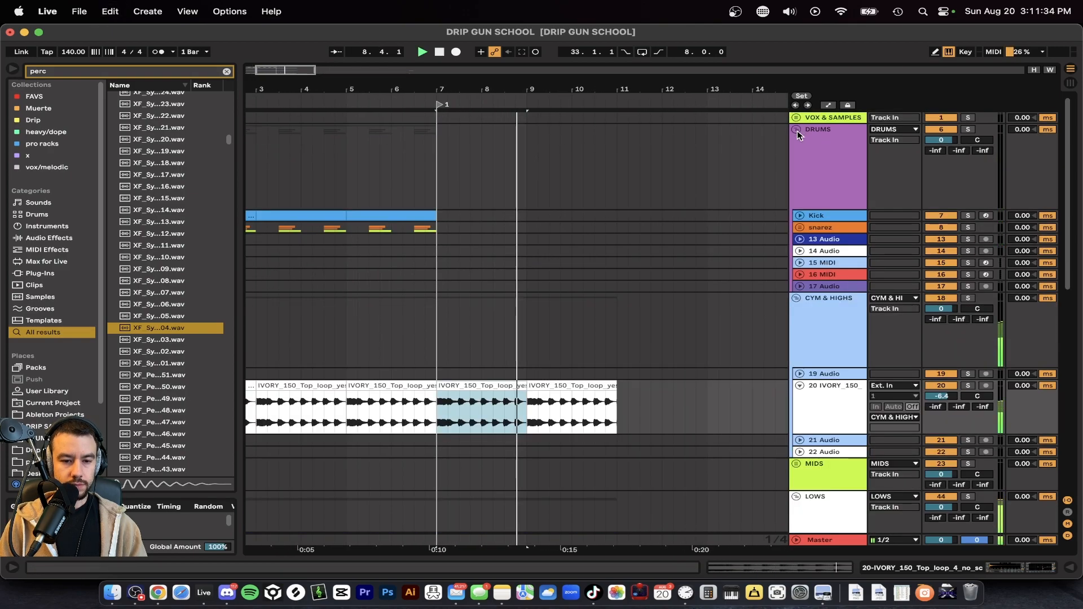
left_click(799, 227)
left_click(800, 215)
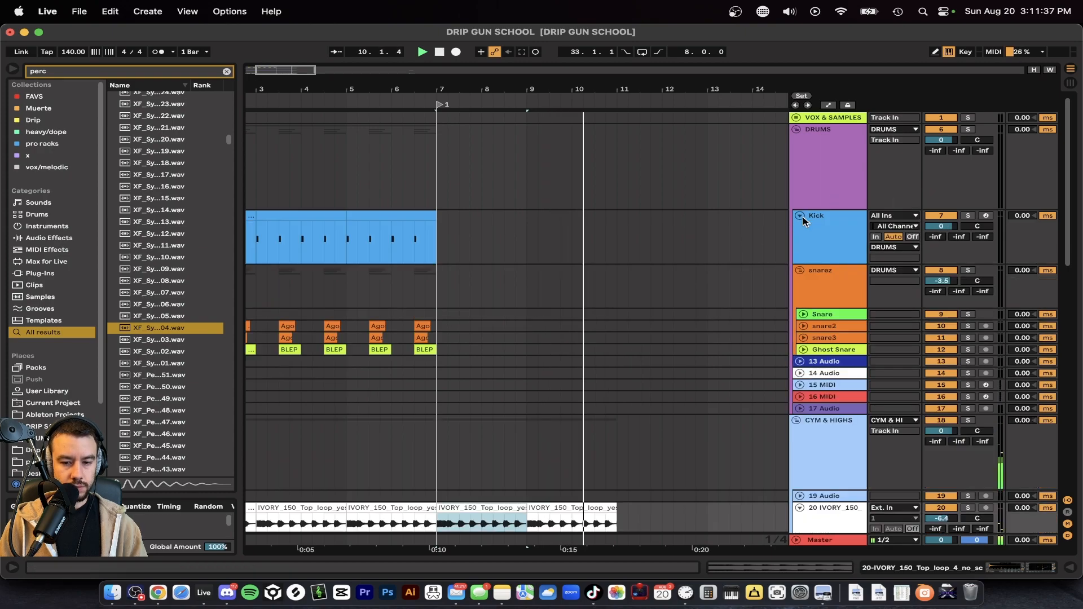
scroll(463, 226, "down", 3)
left_click(371, 178)
key("space")
key("super+d")
key("super+d")
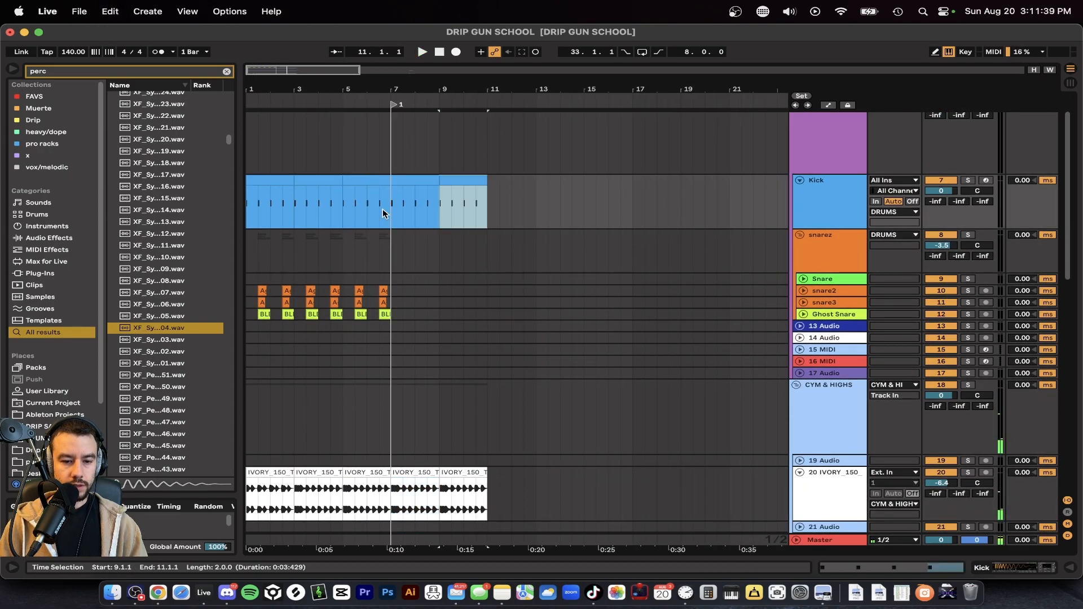
- Duplicate the snare2, snare3 and Ghost Snare clips from 5.1.1–7.1.1 twice up to 11.1.1, and play the drums from 7.1.1
left_click_drag(393, 314, 343, 289)
key("super+d")
scroll(402, 311, "up", 2)
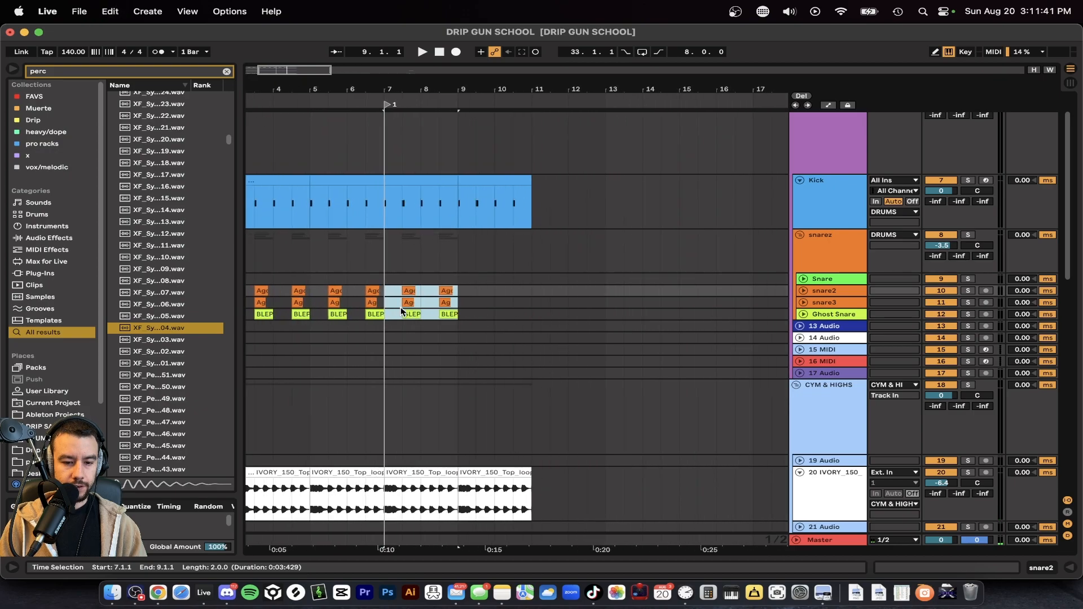
left_click(801, 316)
key("space")
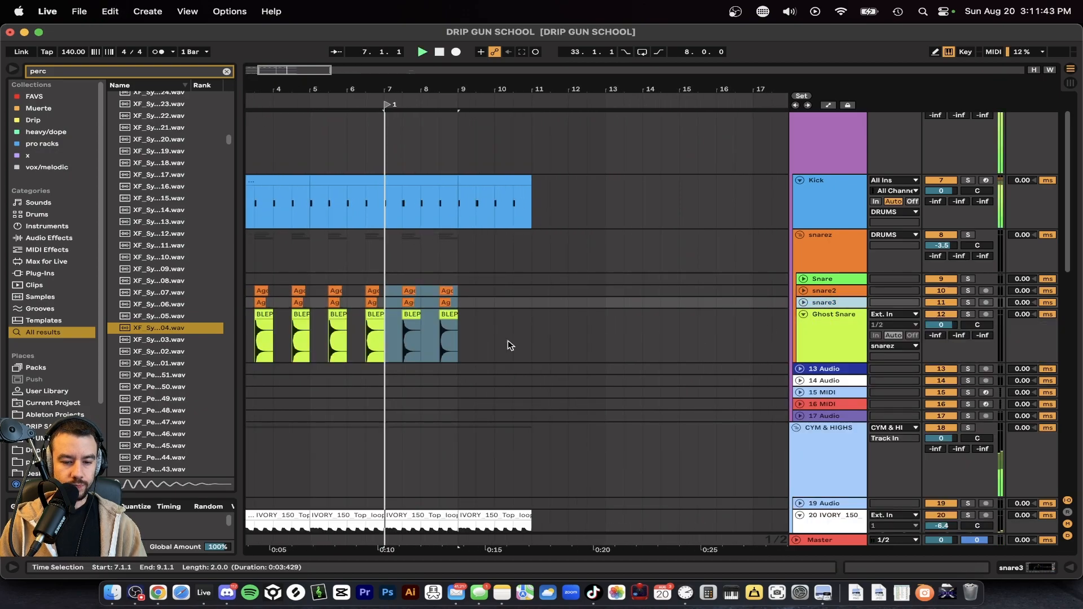
scroll(431, 332, "up", 2)
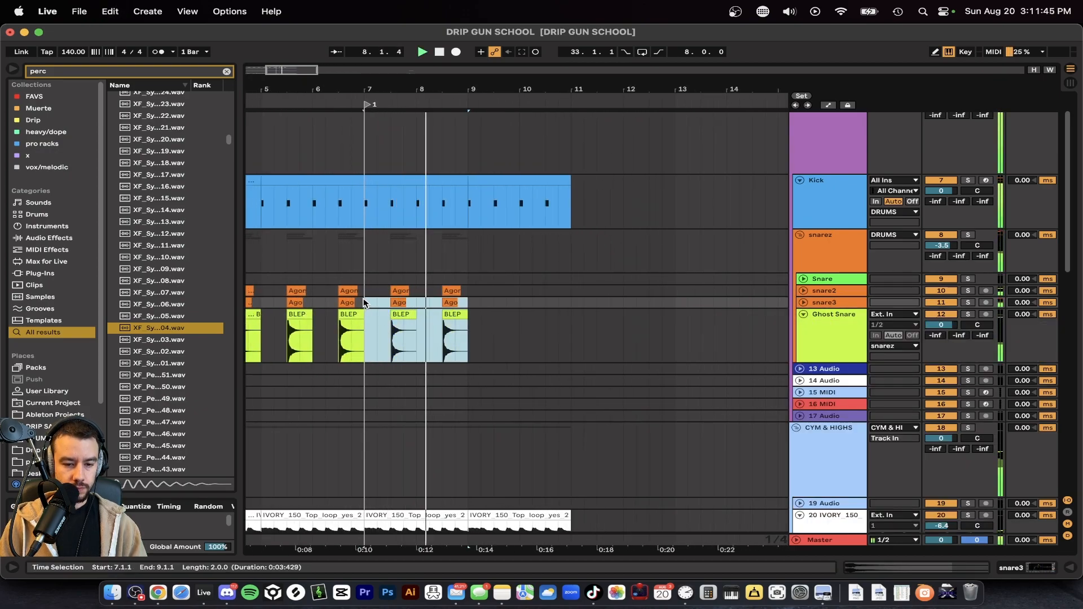
key("super+d")
scroll(361, 290, "down", 3)
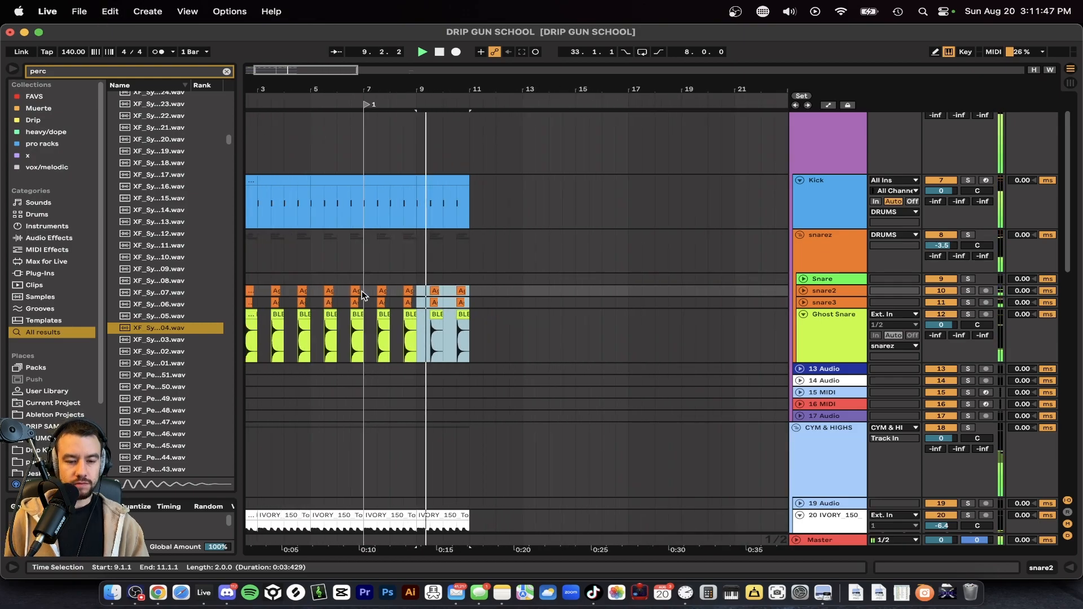
scroll(361, 290, "down", 2)
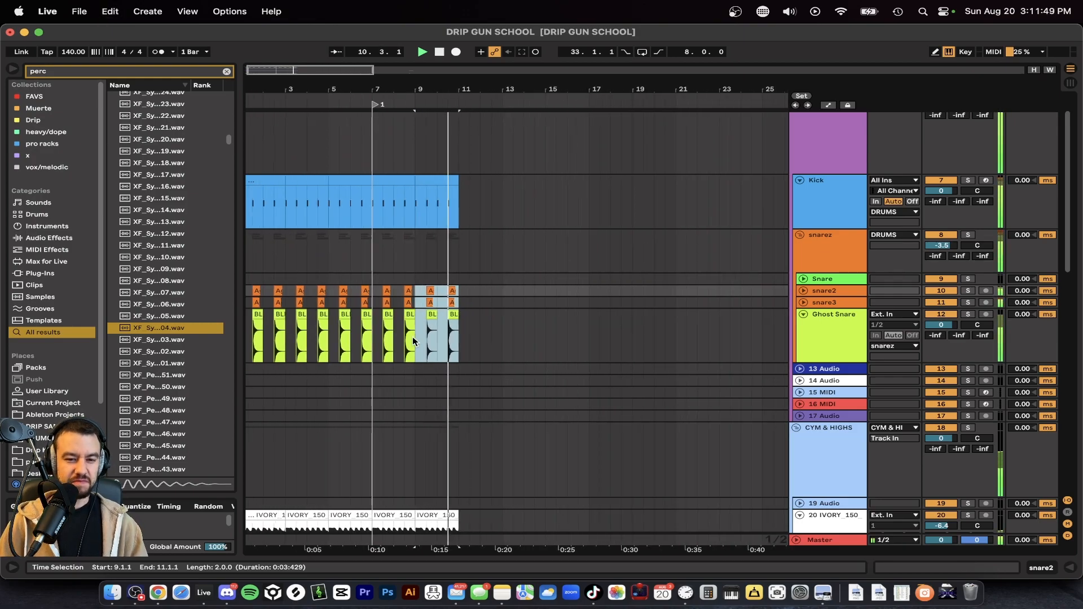
scroll(412, 336, "down", 15)
key("space")
- Play the whole arrangement from 1.1.1 and narrow the browser a little more
scroll(389, 391, "up", 4)
scroll(432, 435, "down", 3)
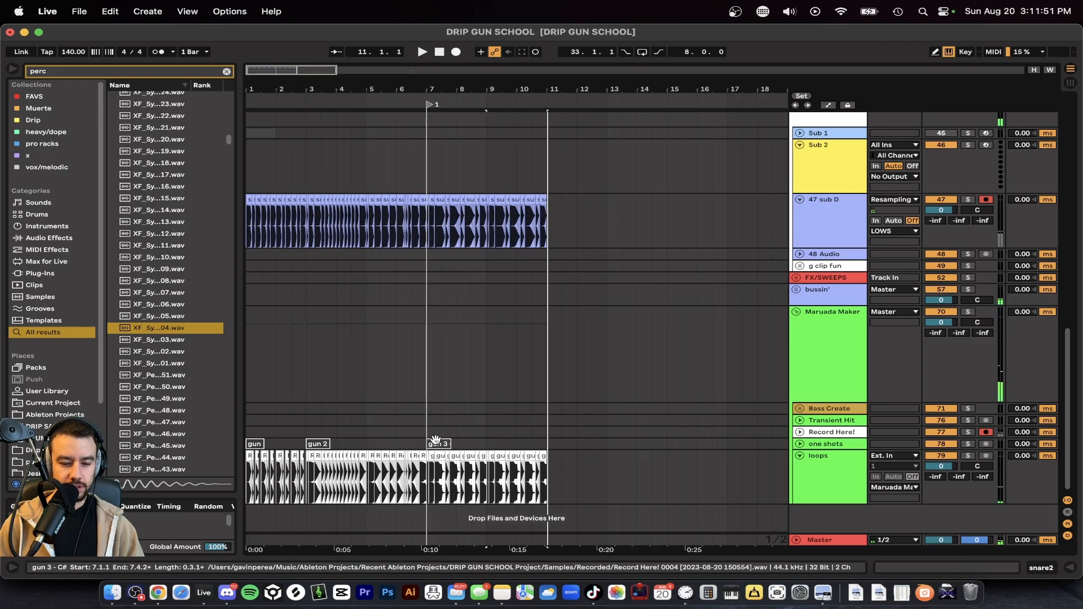
left_click(430, 406)
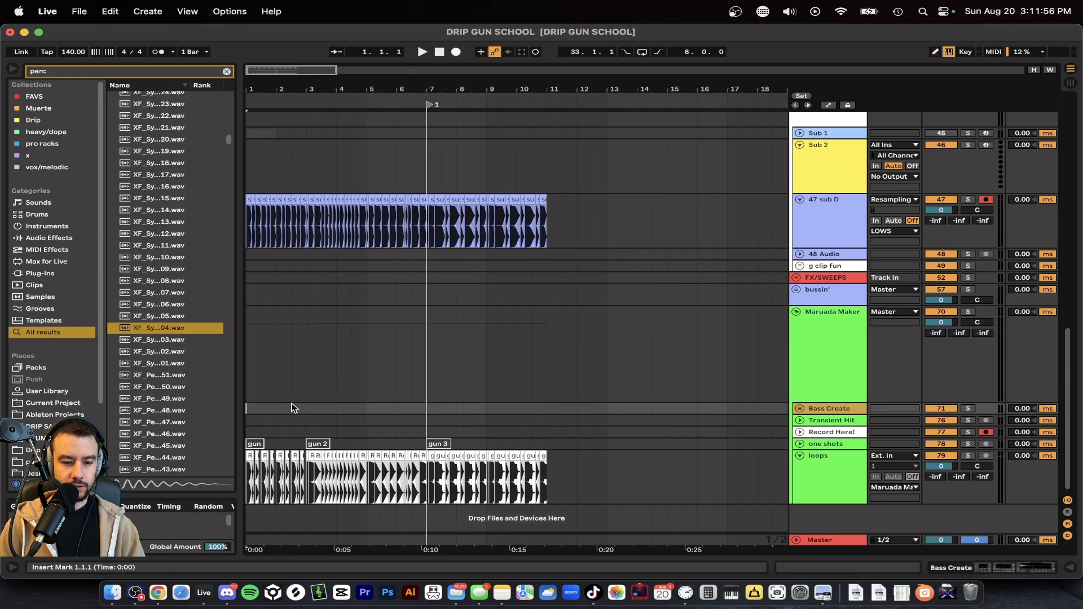
key("space")
scroll(283, 423, "up", 2)
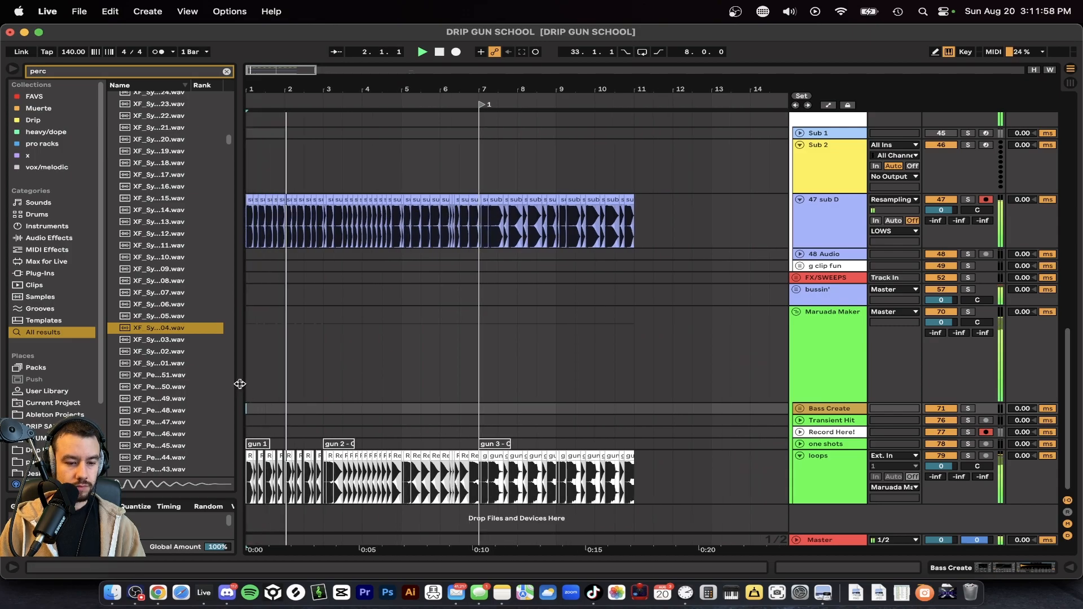
left_click_drag(240, 383, 214, 383)
scroll(323, 383, "up", 2)
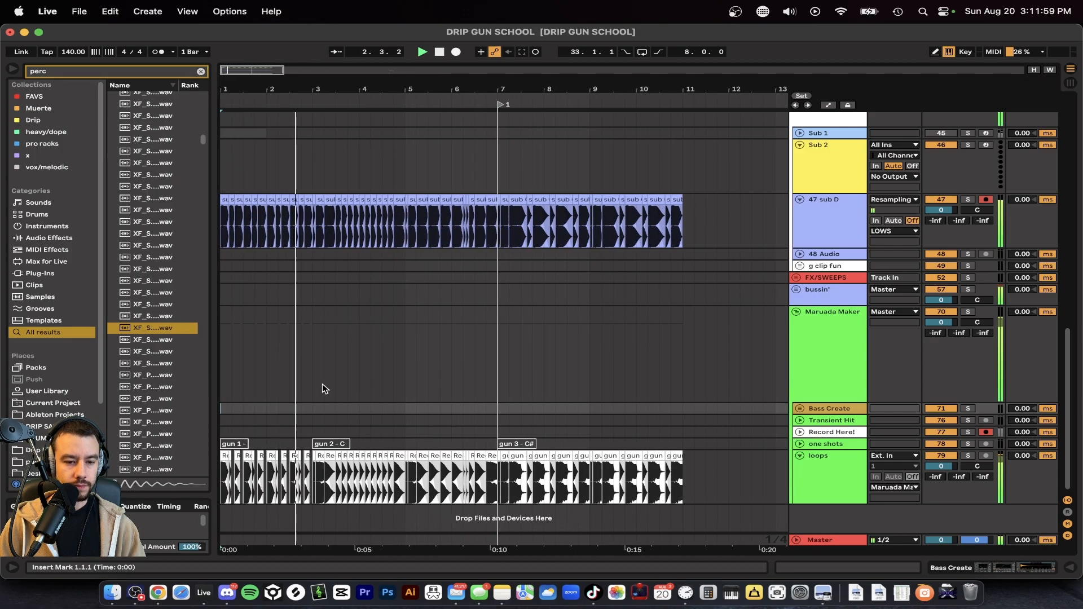
- Add locators at 1.1.1 and 3.1.1 named 1 and 2, and rename the locator at 7.1.1 as 3
right_click(314, 101)
left_click(330, 131)
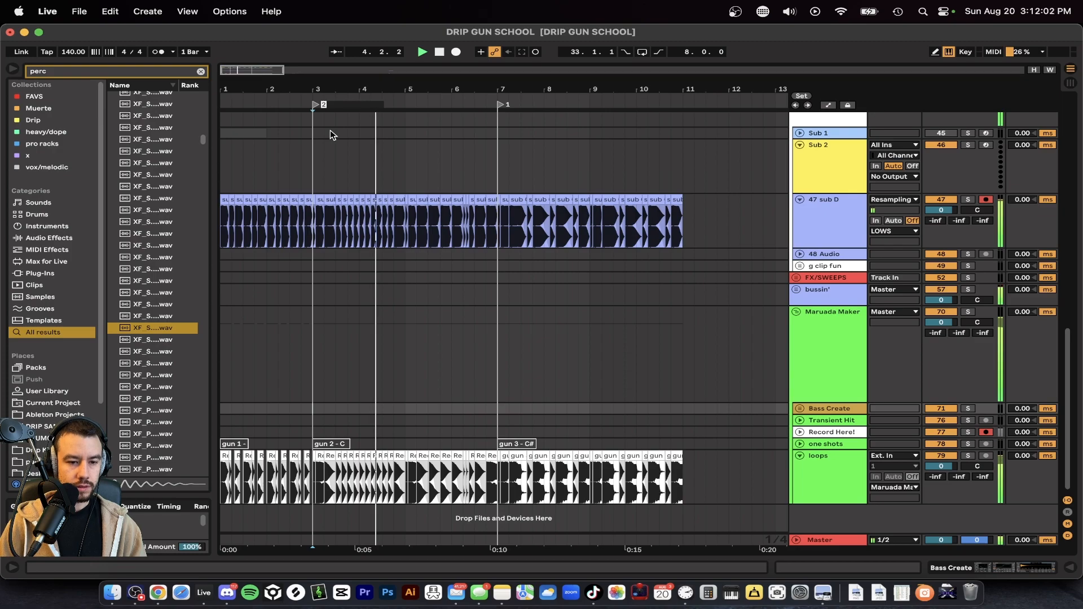
right_click(236, 113)
left_click(255, 110)
right_click(501, 106)
key("Escape")
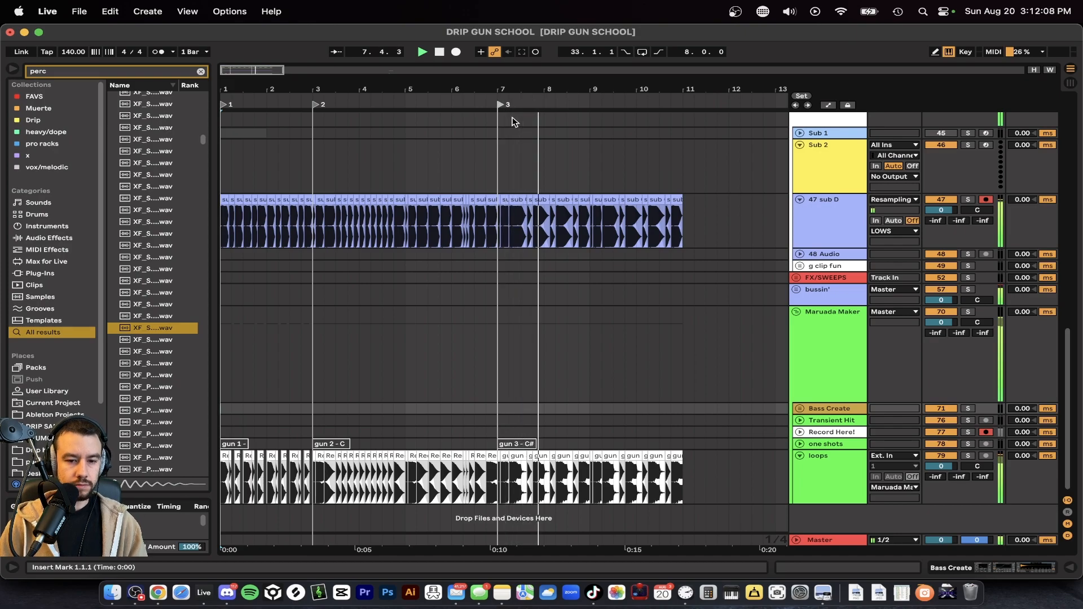
- Play the third gun section from 7.1.1 to bar 11, then stop playback
left_click(501, 152)
key("minus")
key("minus")
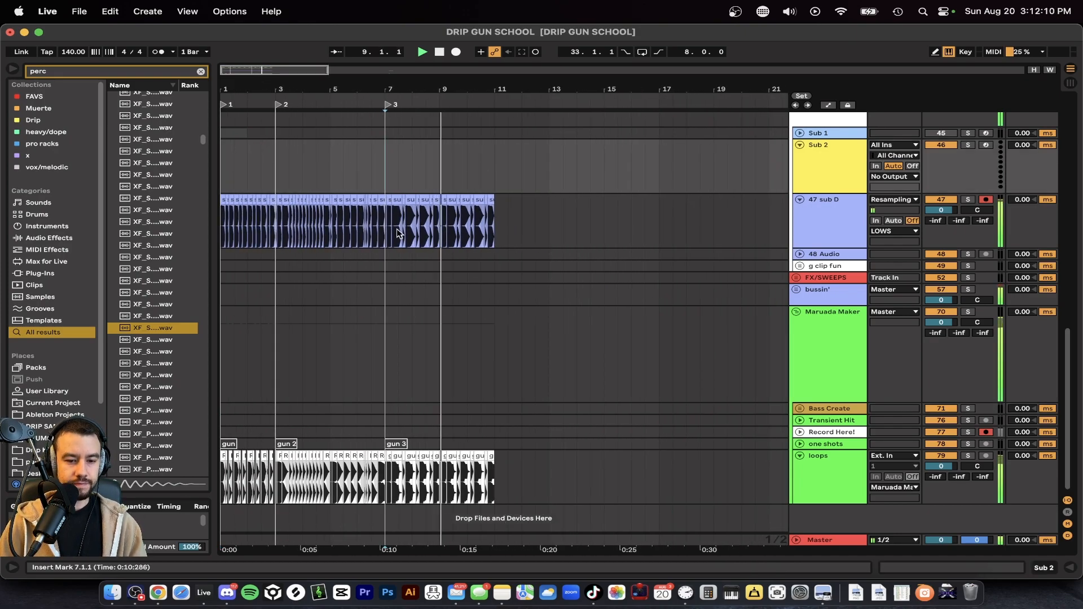
key("plus")
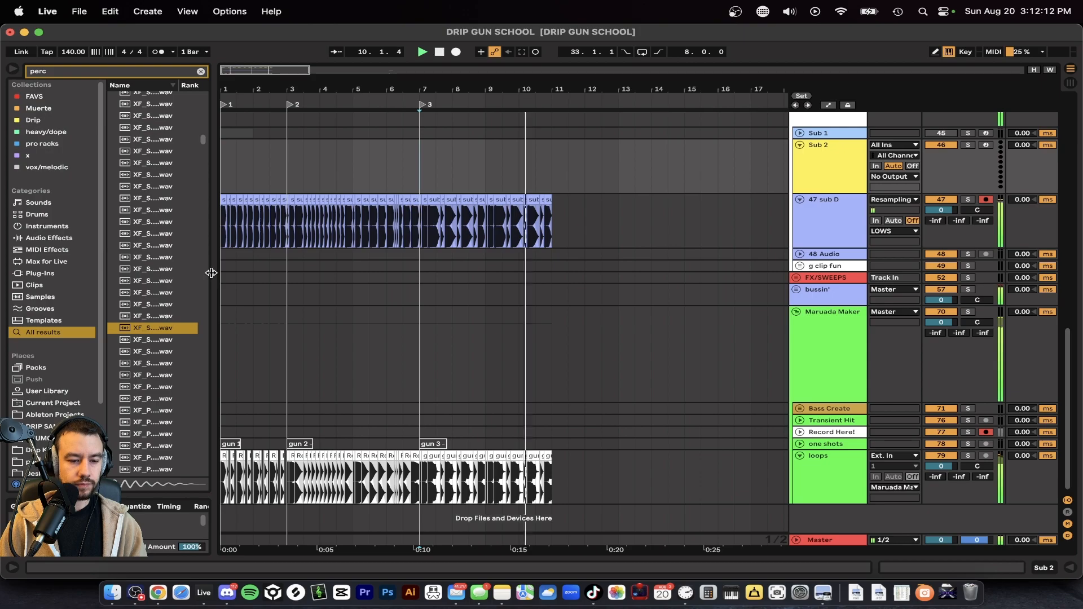
key("space")
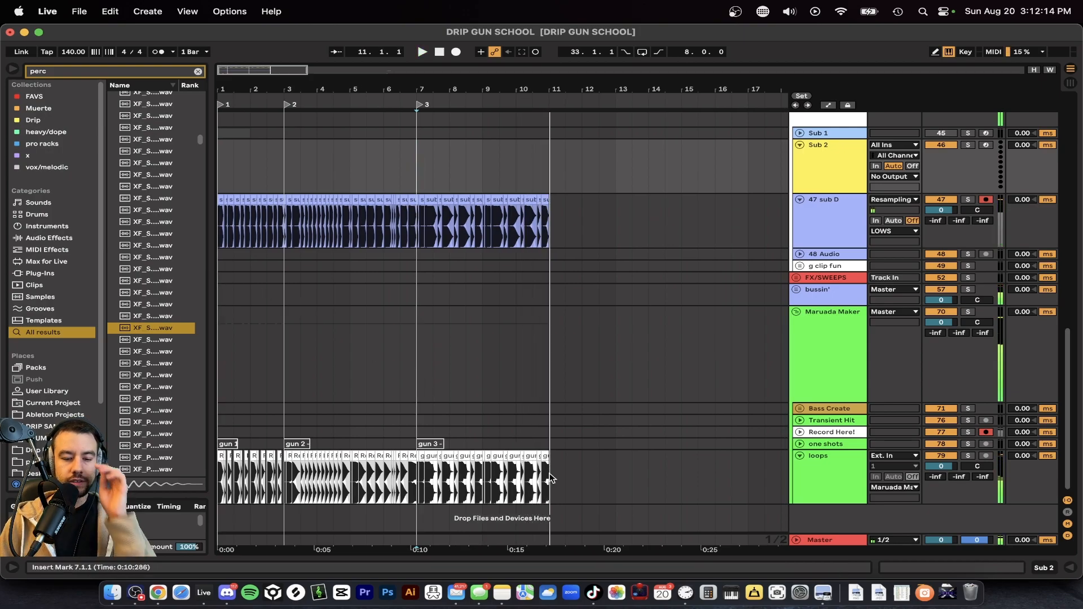
left_click_drag(565, 480, 484, 426)
key("super+a")
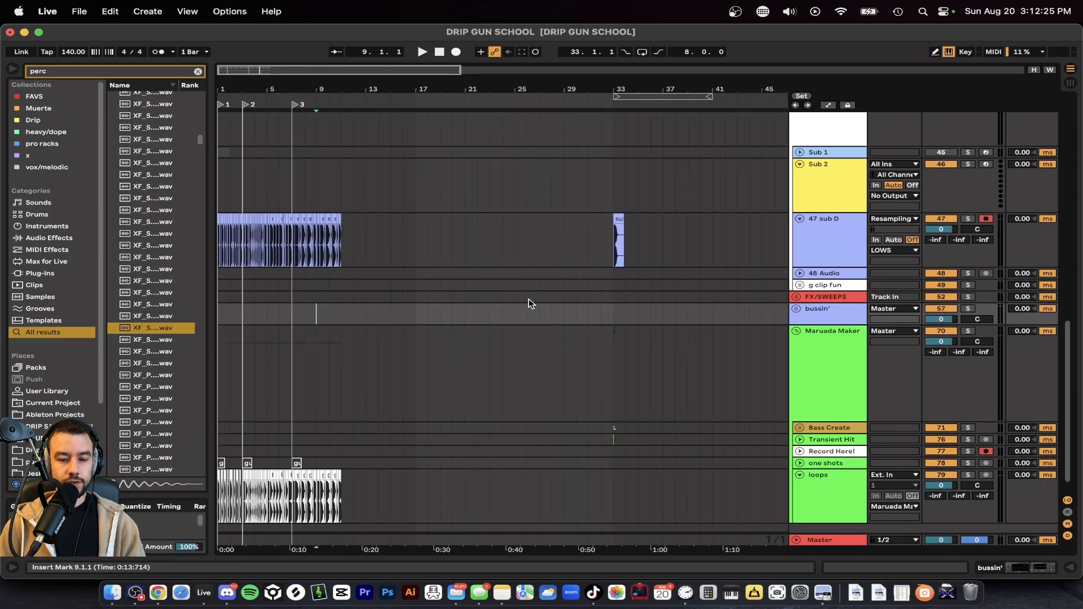
- Audition the leftover sub D clip at 33.1.1 on the 47 sub D track and delete it
left_click(614, 261)
key("space")
scroll(615, 303, "up", 5)
scroll(615, 303, "down", 1)
scroll(615, 303, "right", 3)
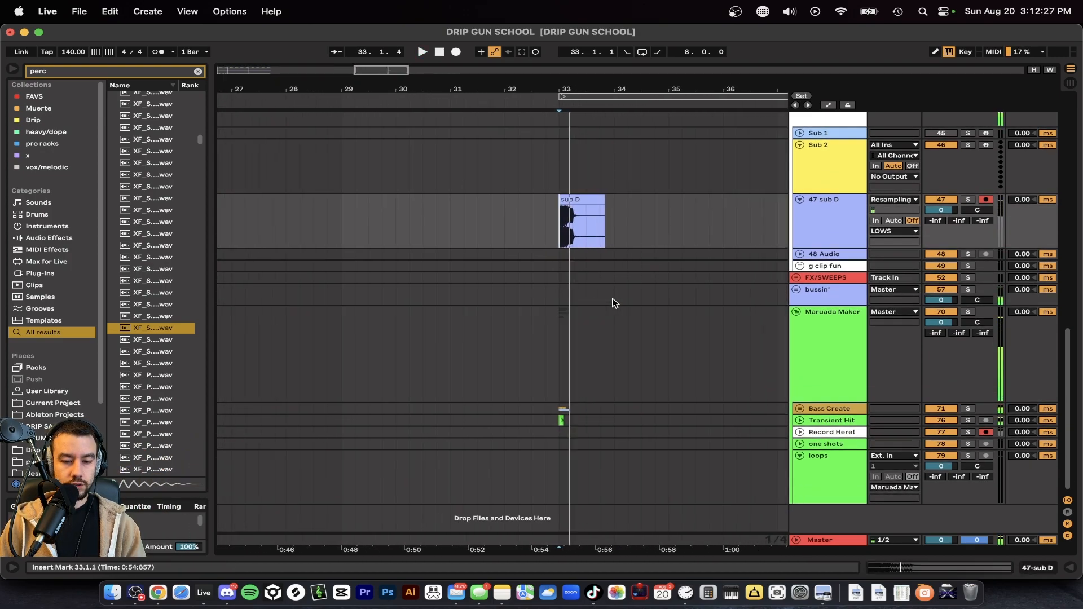
left_click(571, 197)
key("Delete")
key("space")
- Show the device chain of the Maruada Maker group and collapse its two Disperser devices
scroll(540, 370, "down", 3)
scroll(540, 369, "up", 2)
scroll(540, 370, "down", 2)
scroll(539, 369, "left", 4)
scroll(540, 370, "down", 2)
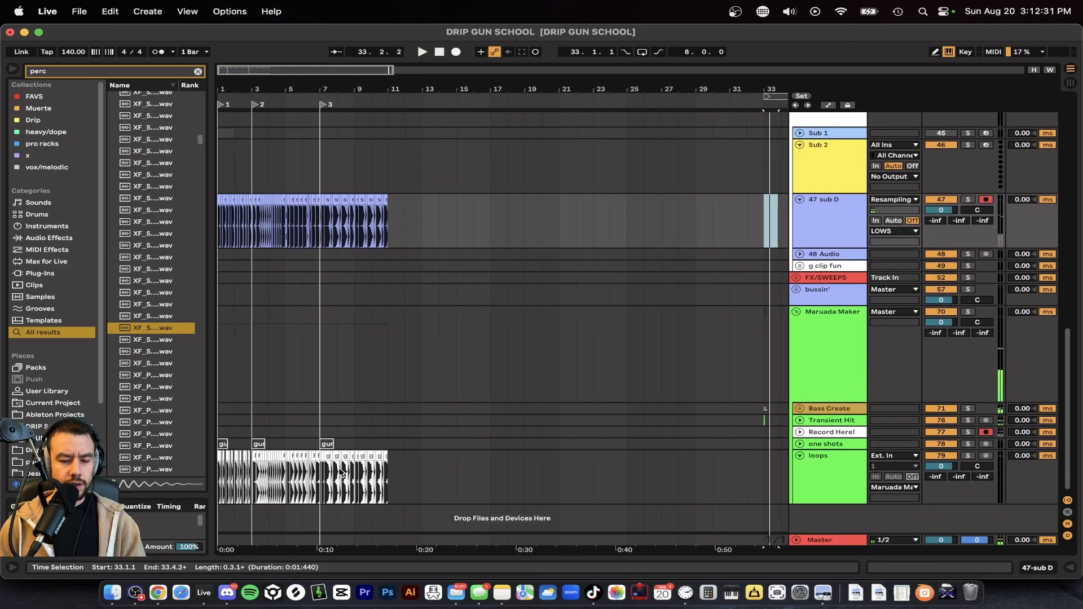
scroll(340, 472, "up", 2)
left_click(816, 450)
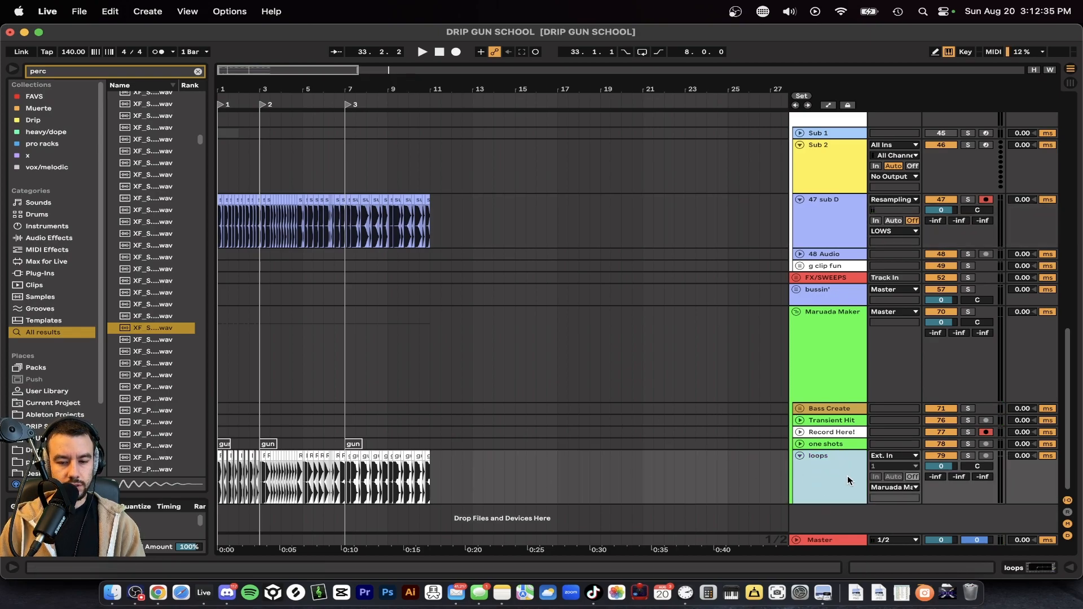
left_click(822, 369)
double_click(853, 342)
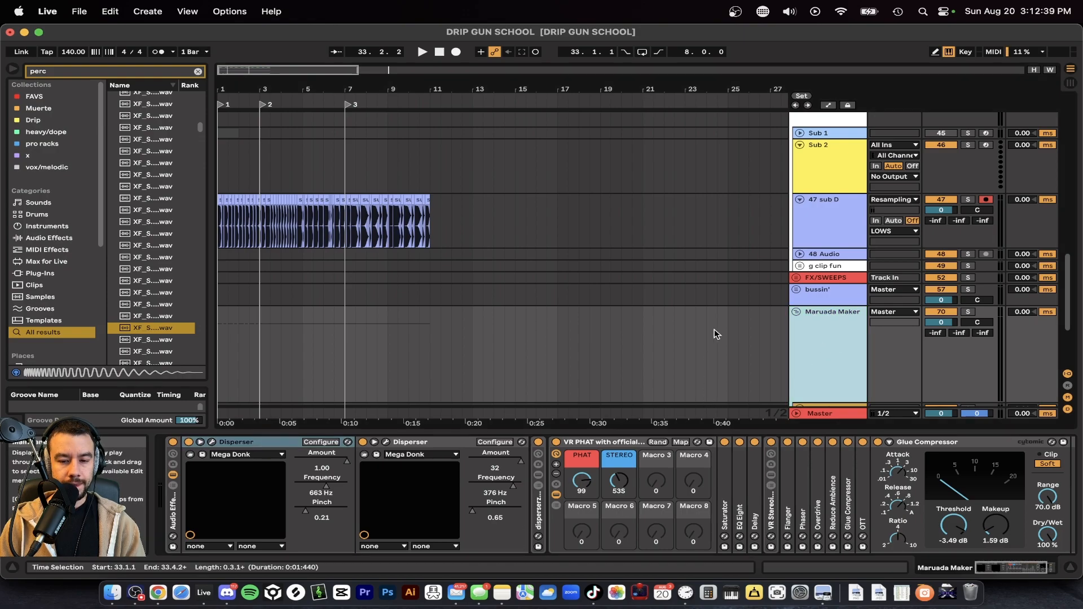
scroll(714, 329, "down", 5)
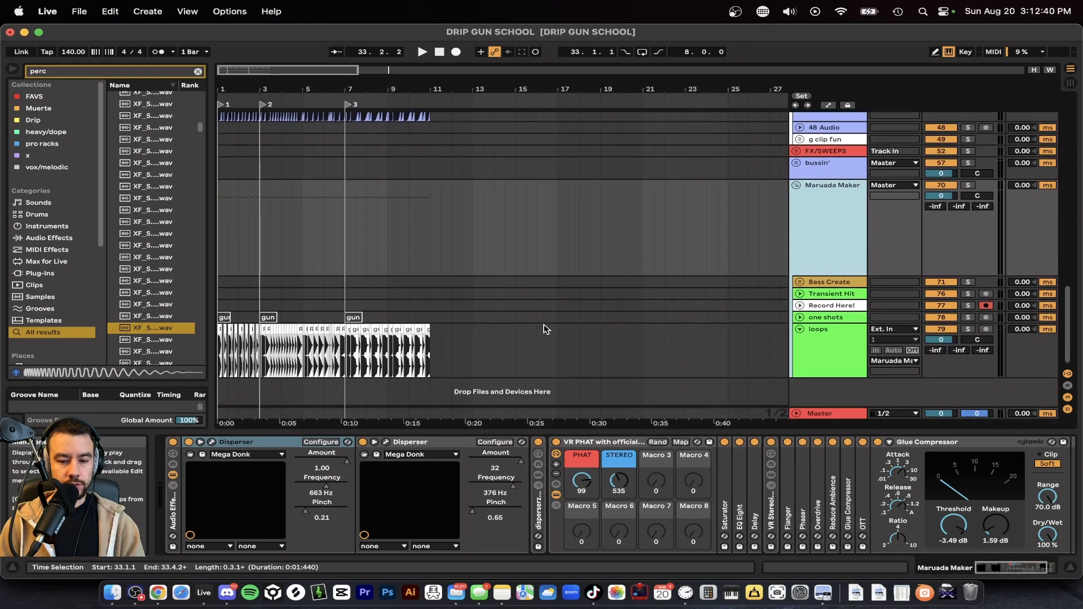
double_click(413, 443)
double_click(258, 443)
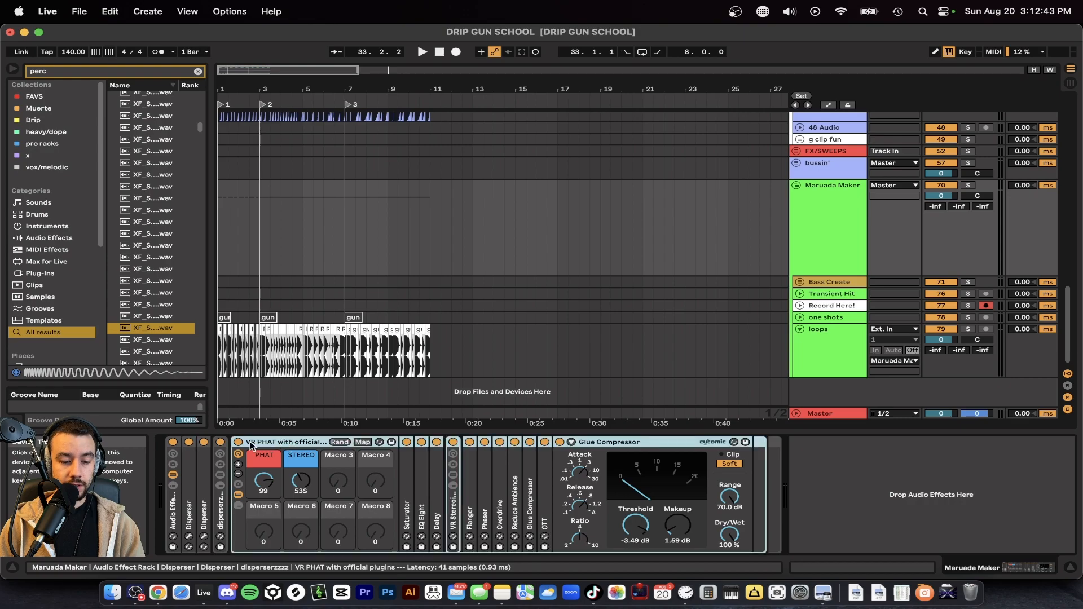
- Bypass the first Audio Effect Rack on Maruada Maker, play from 1.1.1 to compare the sound, and switch the rack back on
left_click(174, 442)
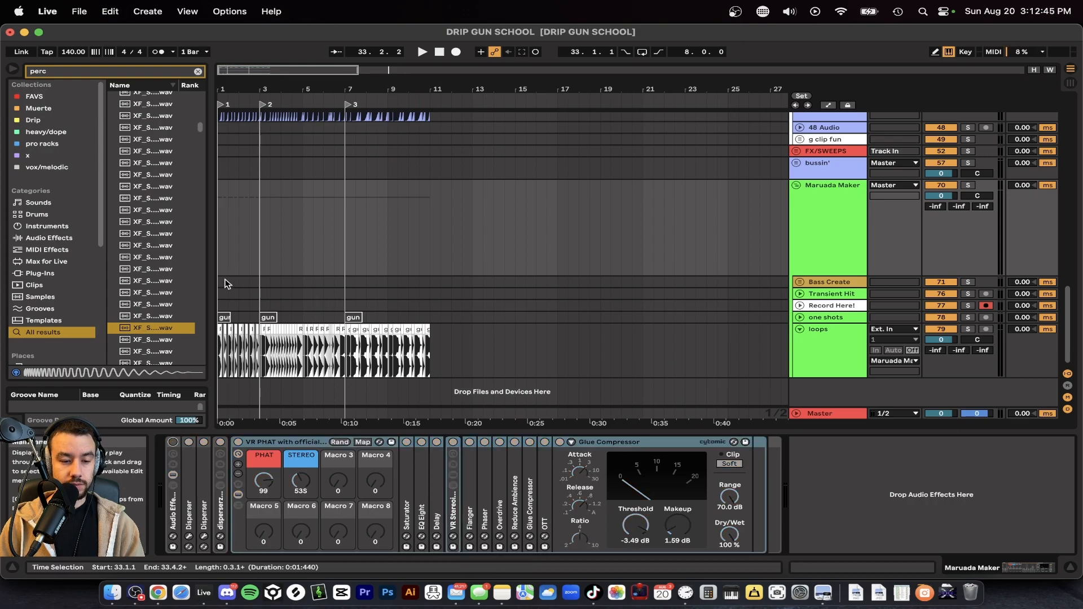
left_click(221, 291)
left_click(219, 302)
key("space")
key("plus")
key("plus")
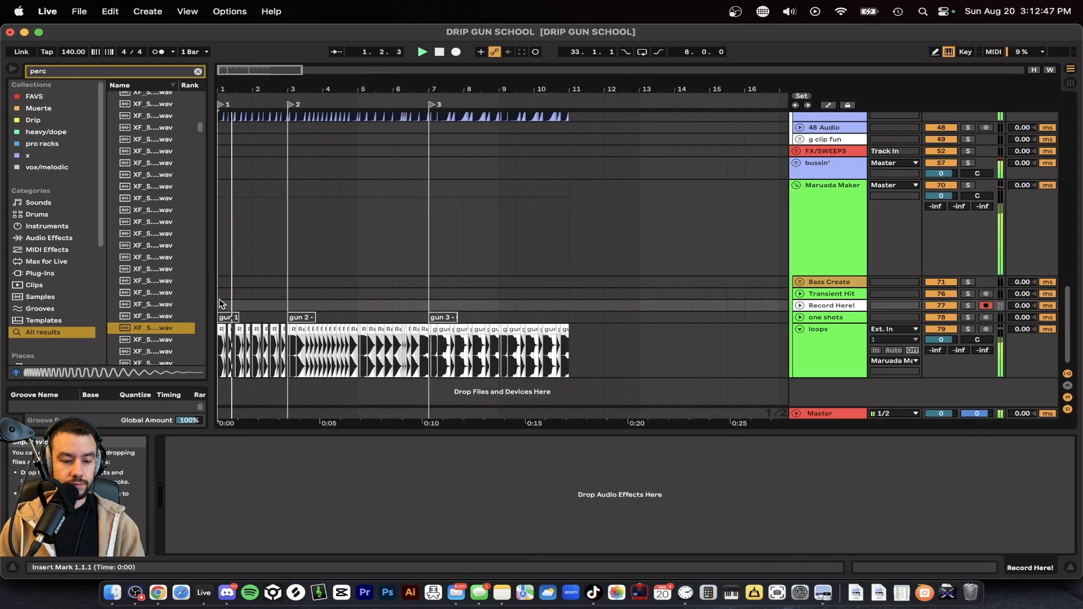
left_click(848, 246)
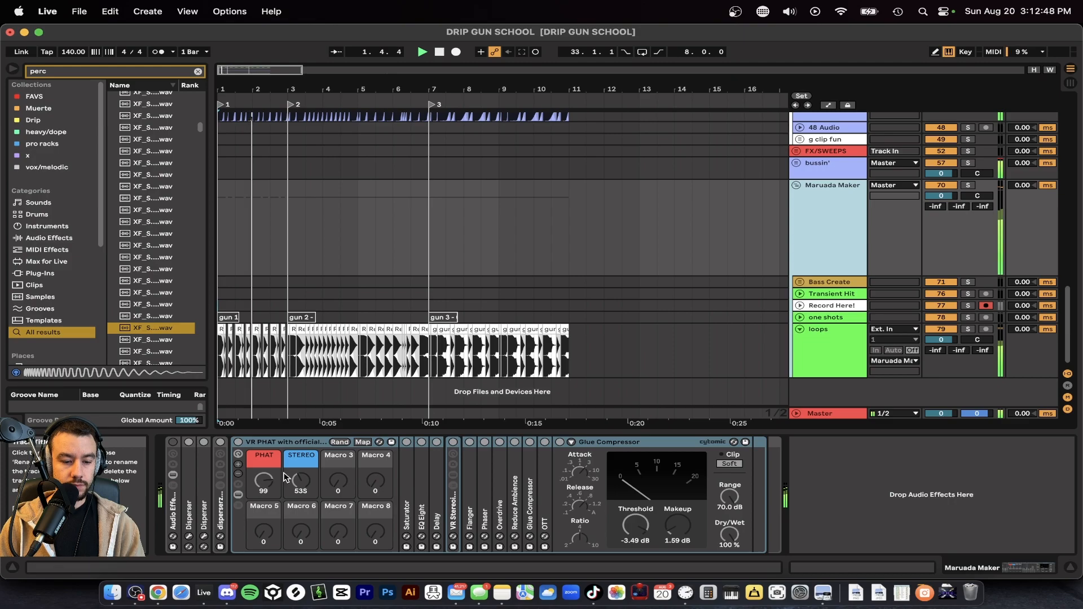
left_click(174, 442)
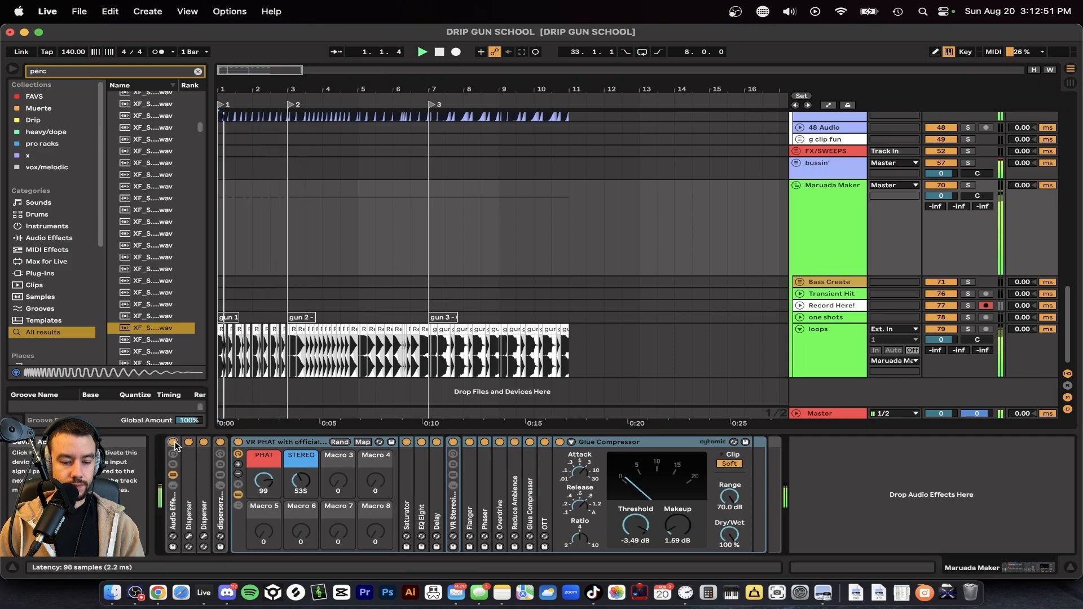
- Play the gun loops from 1.1.1 with the group effects on, restart once from the beginning, and stop playback
scroll(286, 269, "up", 5)
scroll(286, 269, "left", 3)
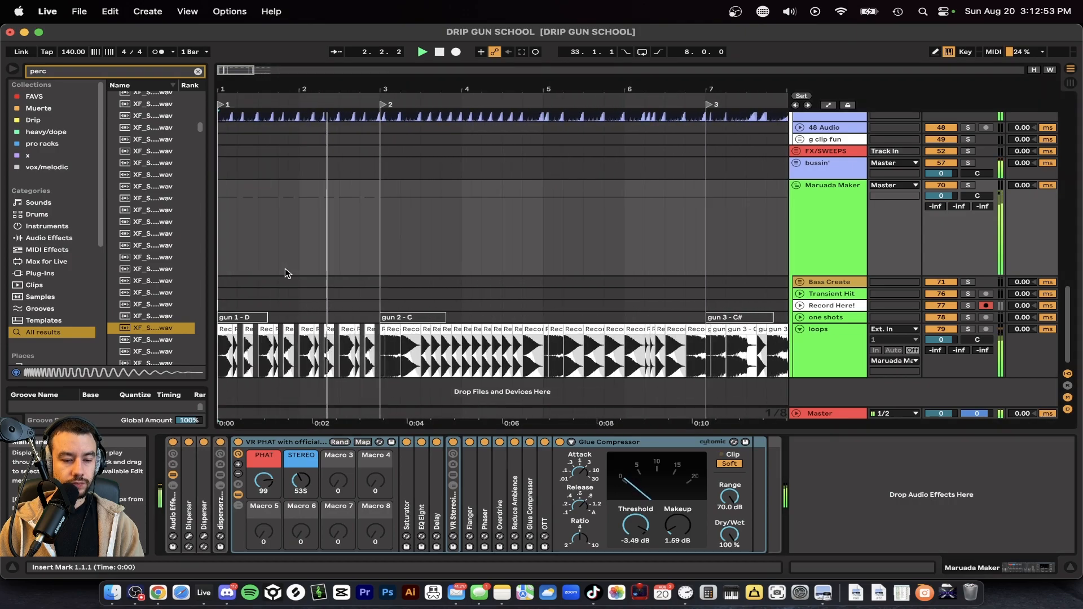
scroll(286, 269, "down", 2)
key("space")
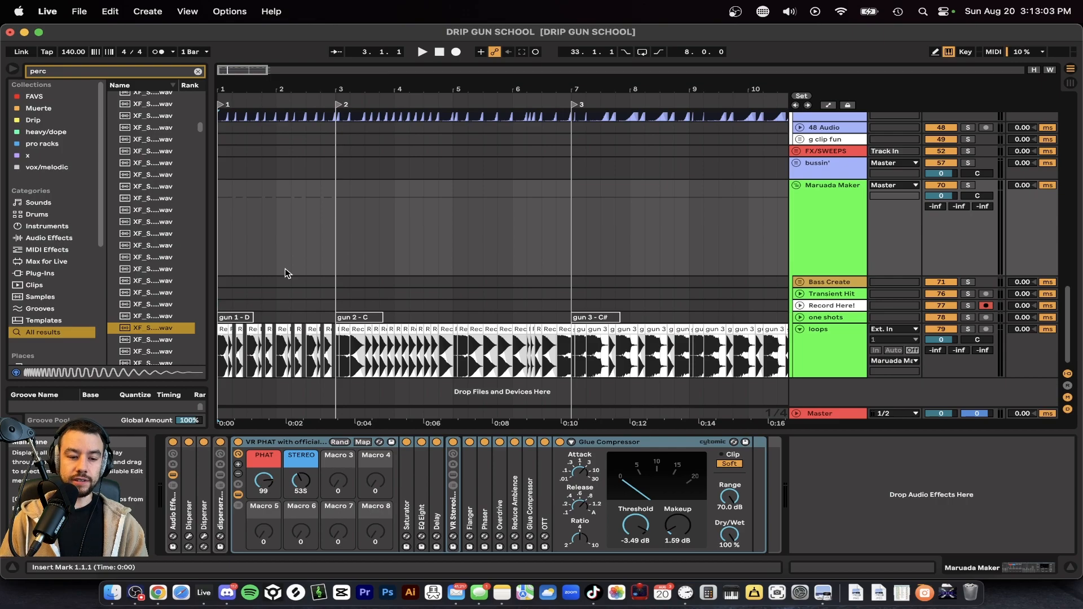
key("space")
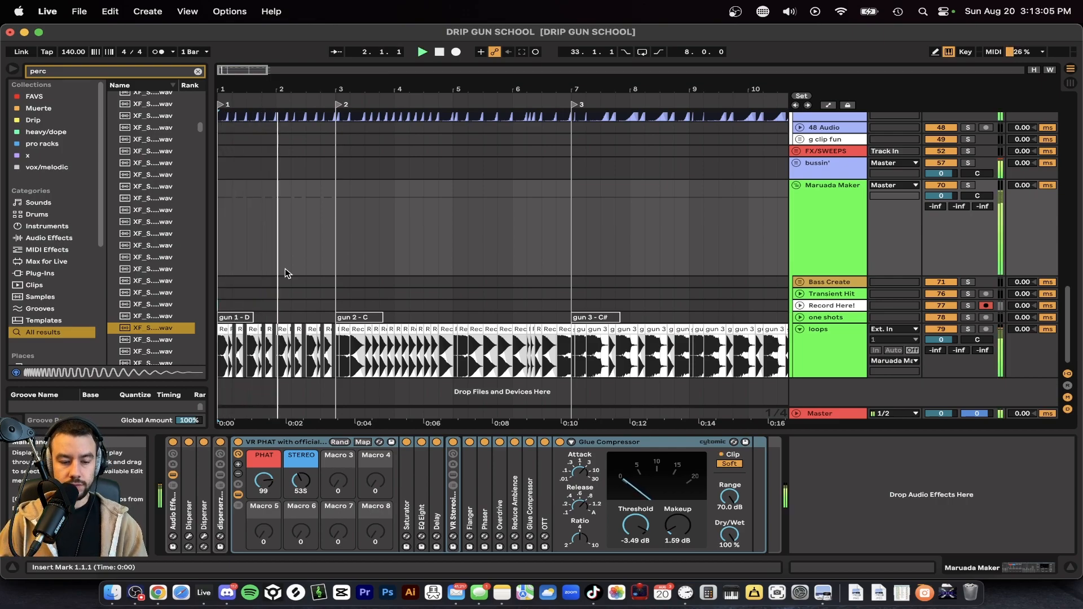
key("space")
- Solo the 47 sub D track, play it from 1.1.1, and turn the solo off during playback
scroll(325, 249, "up", 4)
left_click(822, 206)
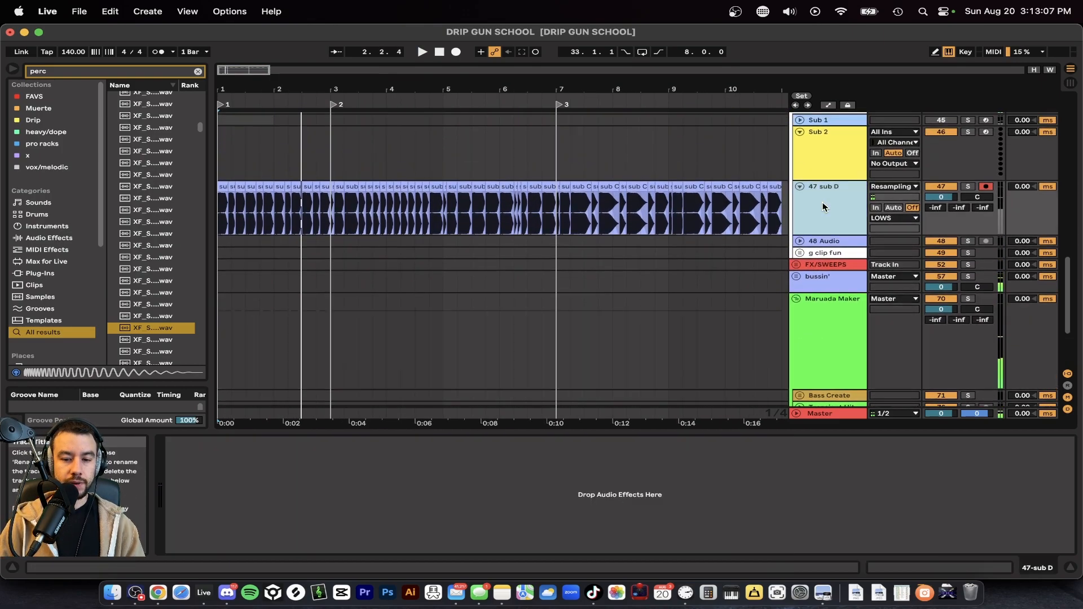
left_click(969, 187)
scroll(240, 213, "up", 5)
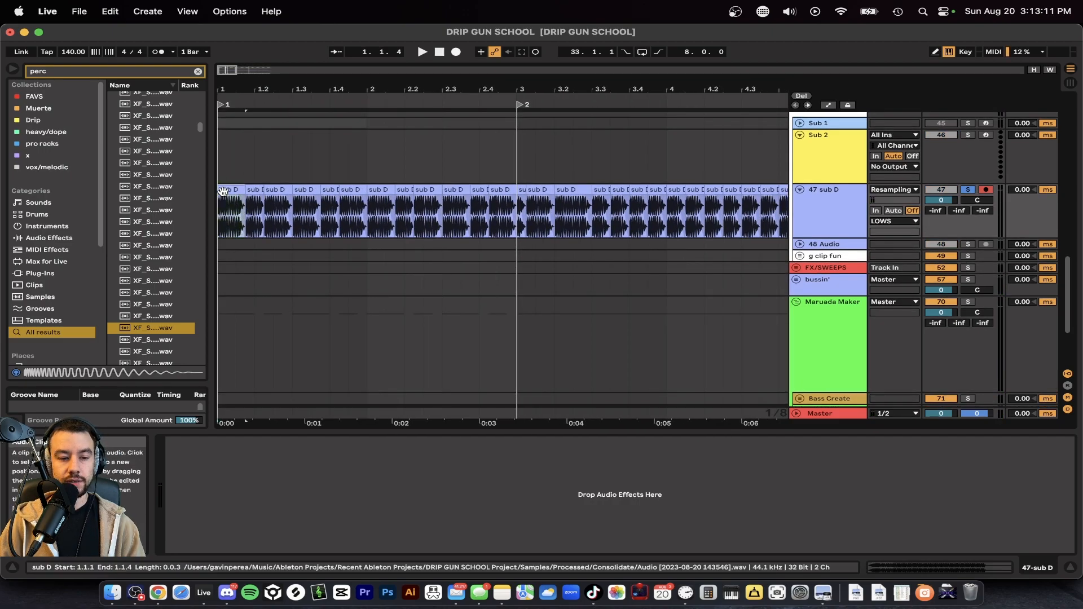
scroll(223, 191, "up", 2)
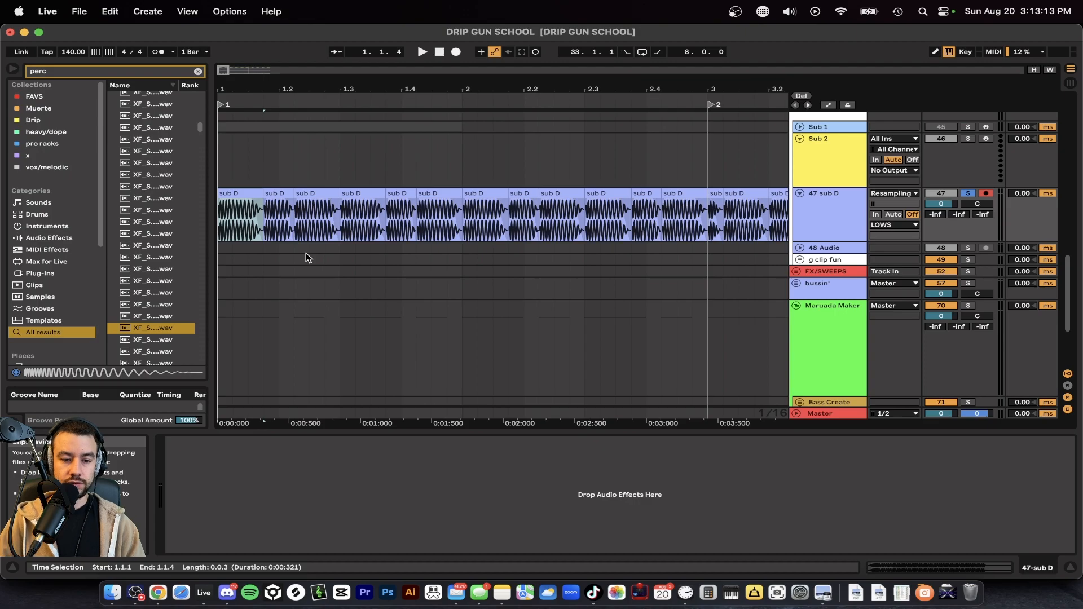
key("space")
scroll(306, 253, "down", 3)
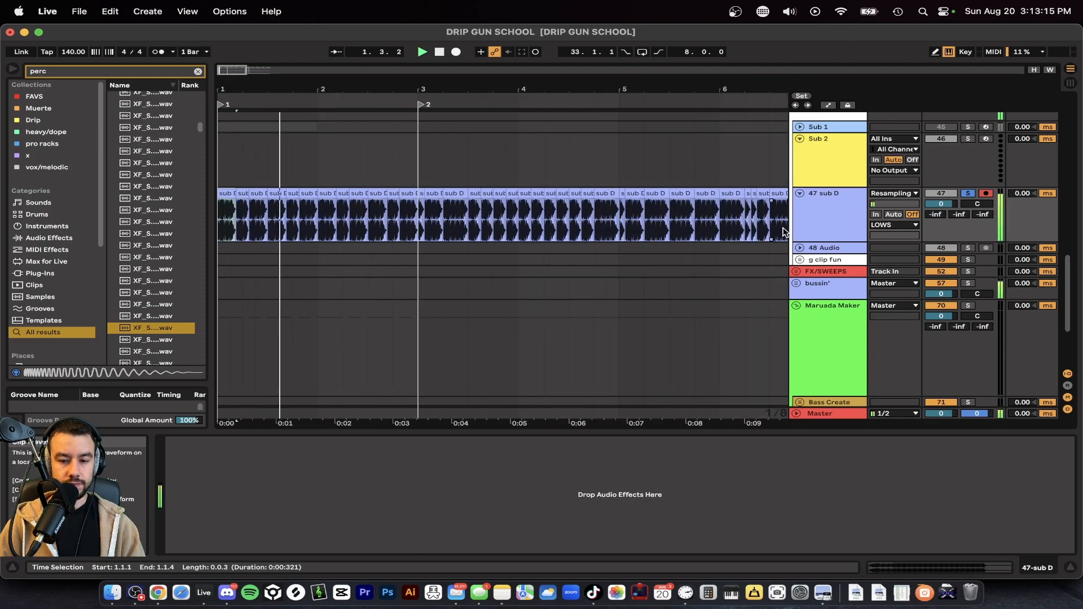
scroll(393, 279, "down", 2)
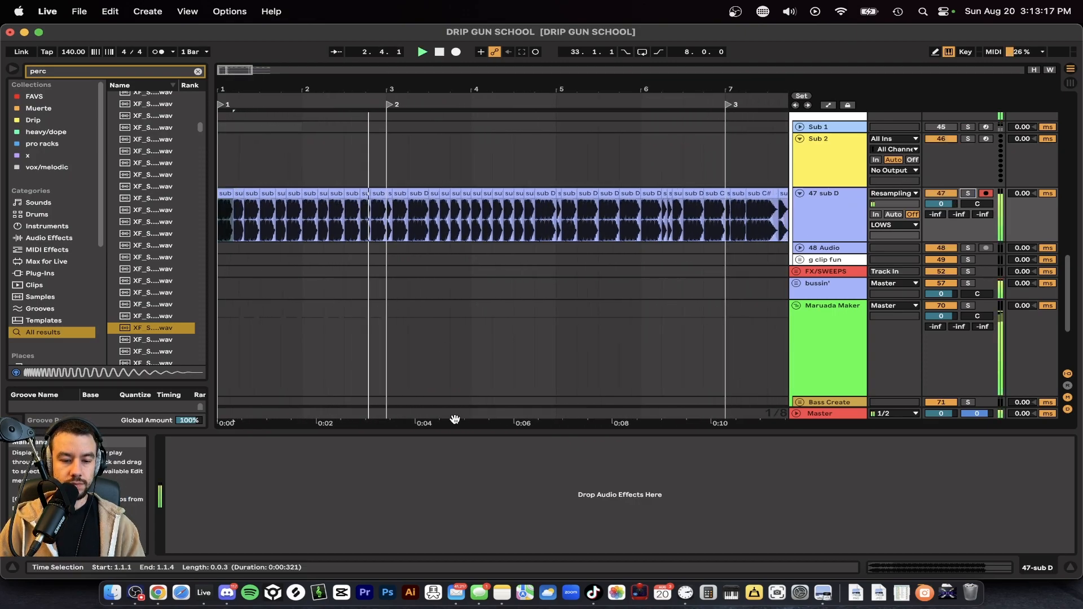
- Hide the device view, listen to the second gun section with the full mix, and stop playback
left_click(438, 431)
scroll(438, 428, "down", 2)
scroll(408, 317, "up", 5)
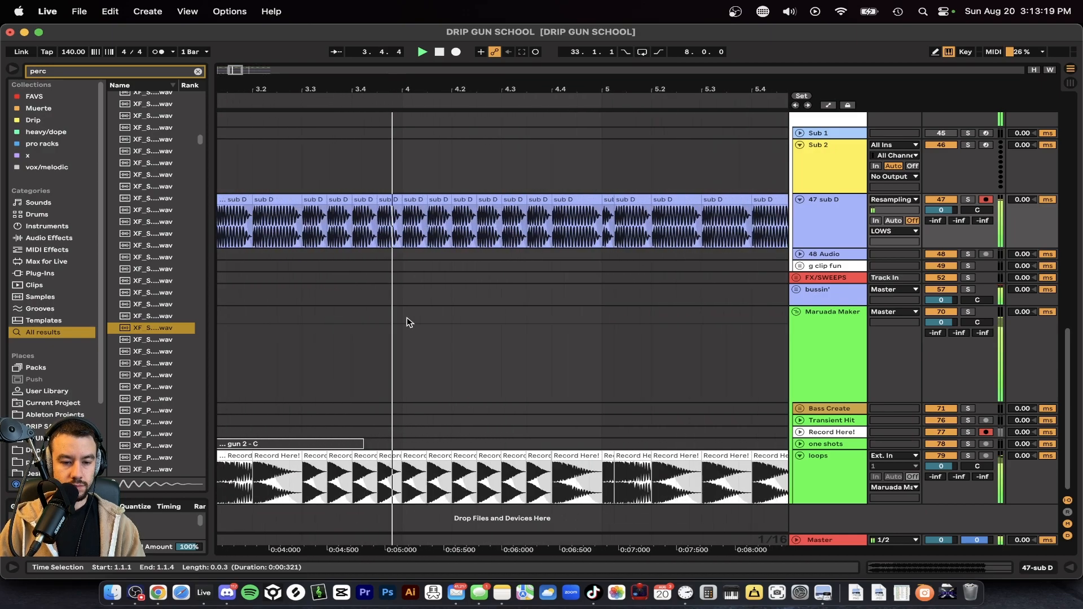
left_click(407, 322)
scroll(407, 322, "down", 6)
key("space")
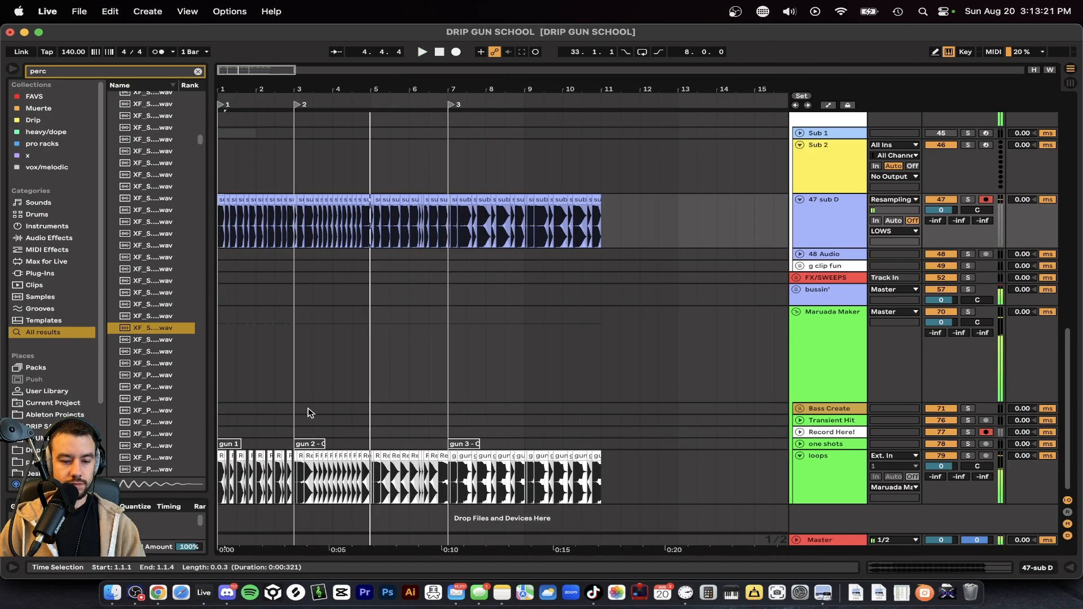
- Place the insert marker at 33.1.1 on Maruada Maker and unfold the Transient Hit track and the Bass Create group
scroll(486, 344, "right", 10)
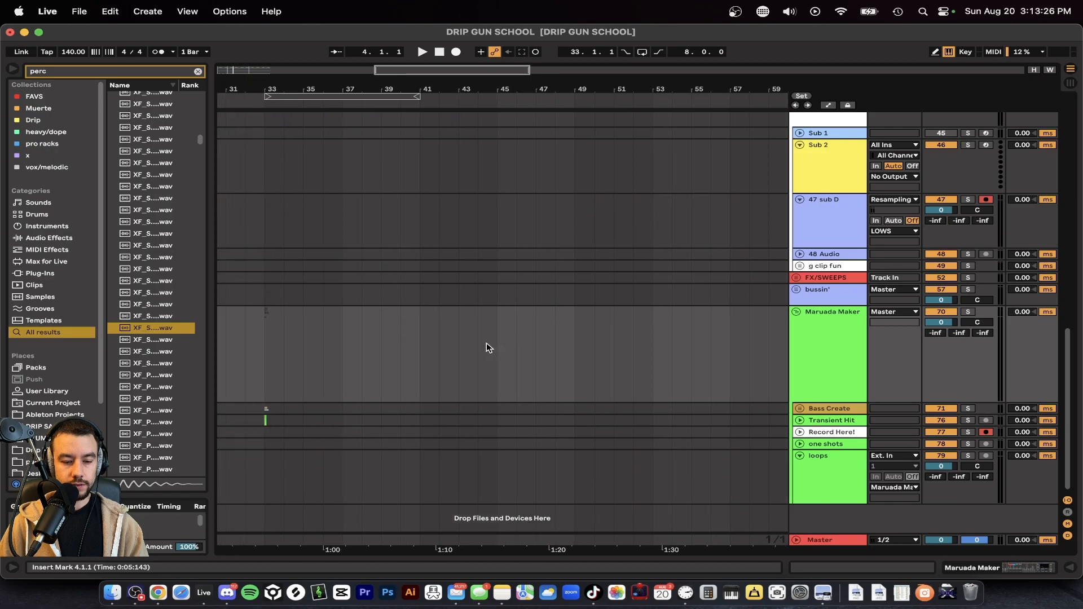
scroll(500, 371, "up", 4)
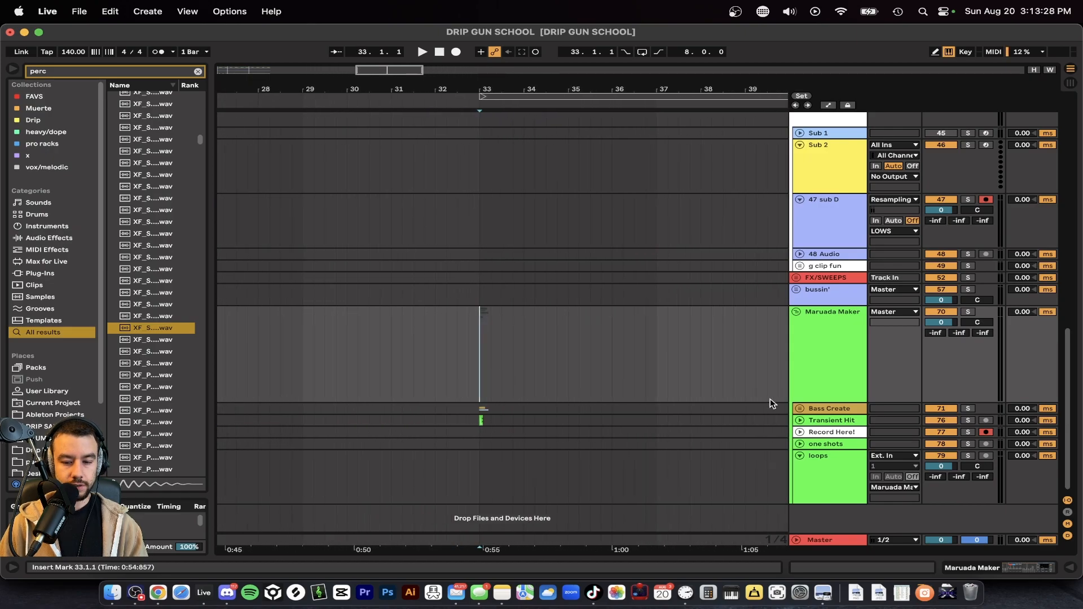
left_click(799, 420)
left_click(800, 409)
scroll(533, 398, "down", 3)
scroll(421, 319, "up", 4)
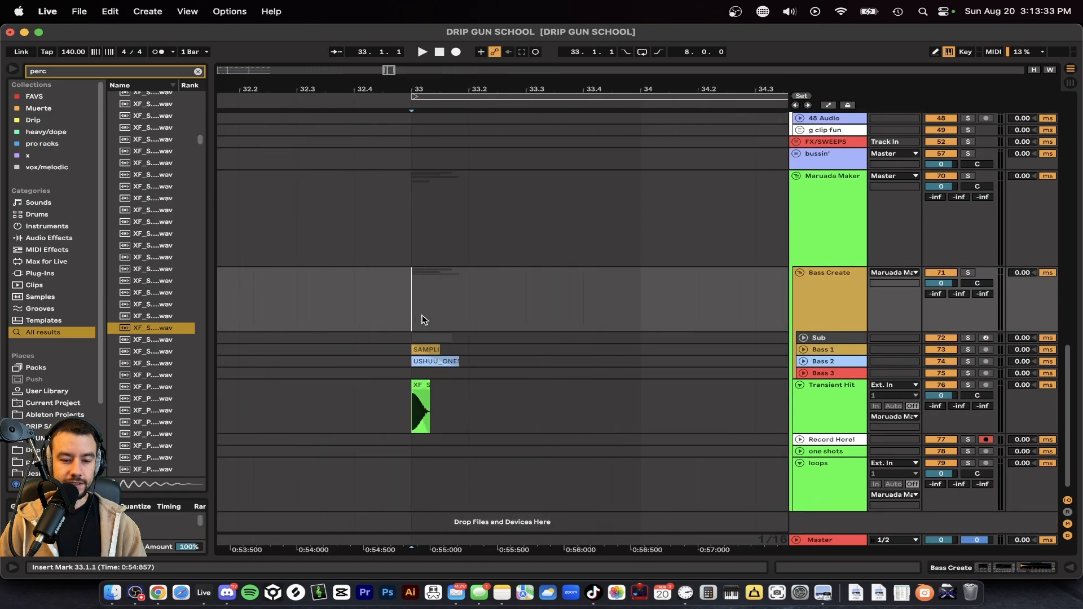
- Unfold the Bass 2, Bass 1 and Sub tracks inside the Bass Create group
left_click(801, 358)
left_click(803, 353)
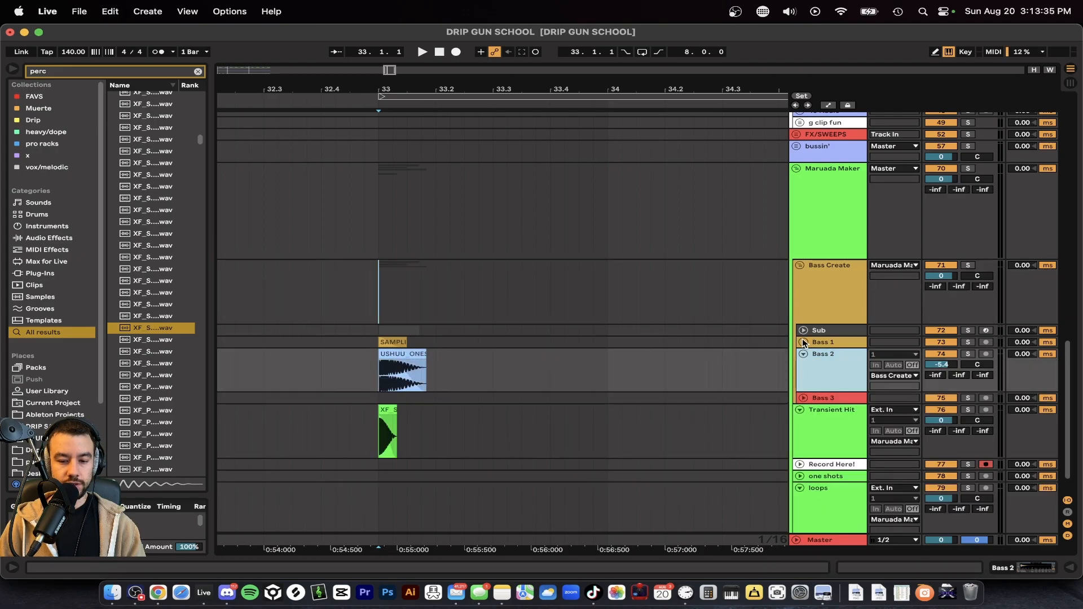
left_click(802, 340)
scroll(428, 404, "down", 1)
scroll(429, 403, "up", 2)
scroll(428, 401, "down", 1)
left_click(802, 297)
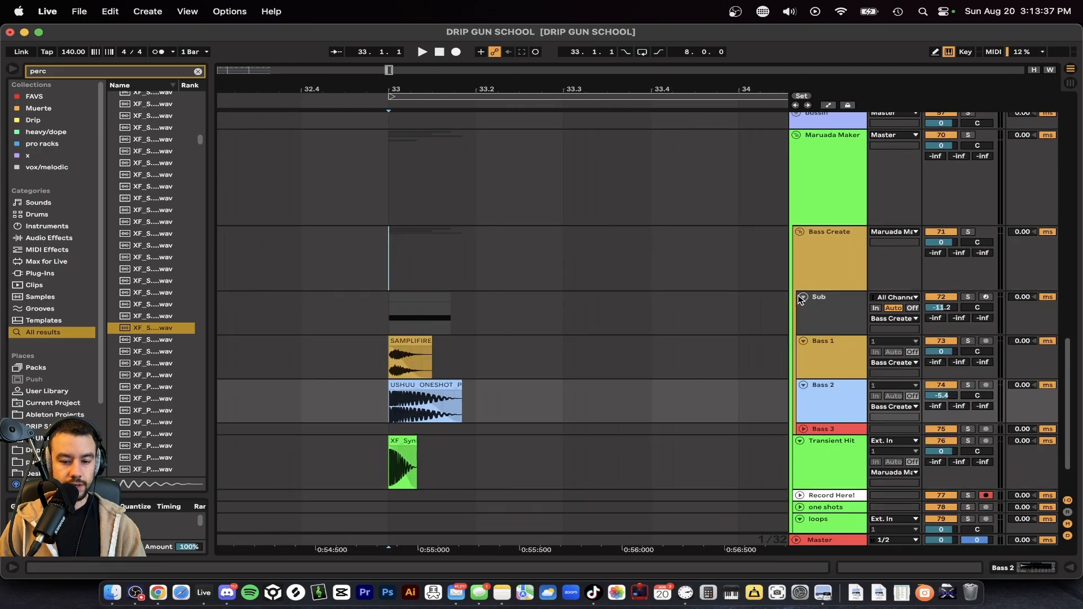
- Delete the audio clips at 33.1.1 on Bass 1, Bass 2 and Transient Hit, and clear the browser search
double_click(402, 310)
left_click(384, 364)
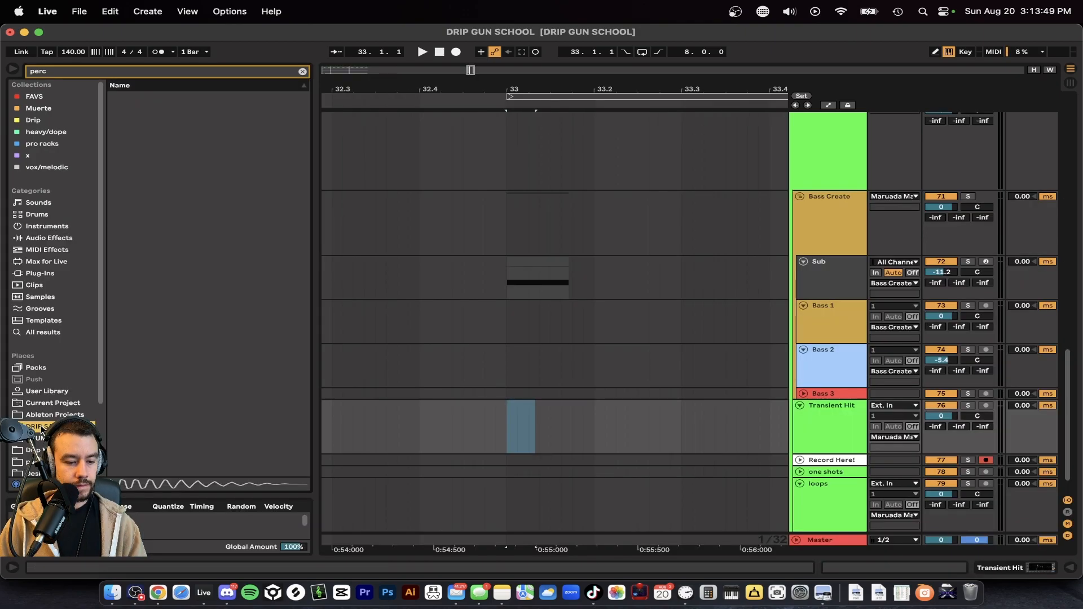
left_click(302, 71)
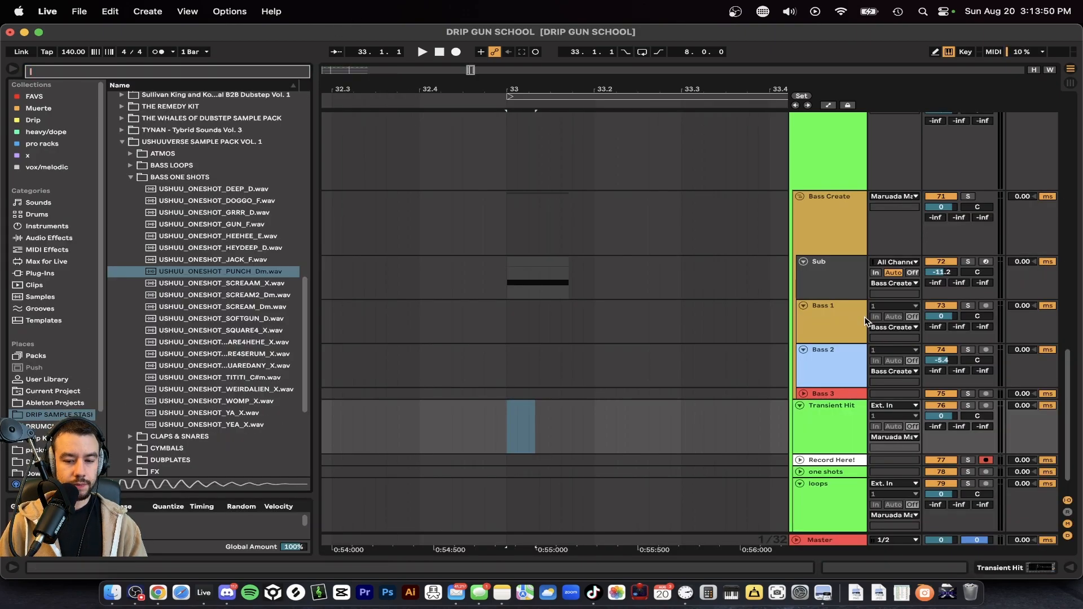
- Show the device chain of the Bass 1 track and that of the Bass Create group to examine their Convolver Gun reverbs
double_click(841, 317)
scroll(572, 344, "down", 3)
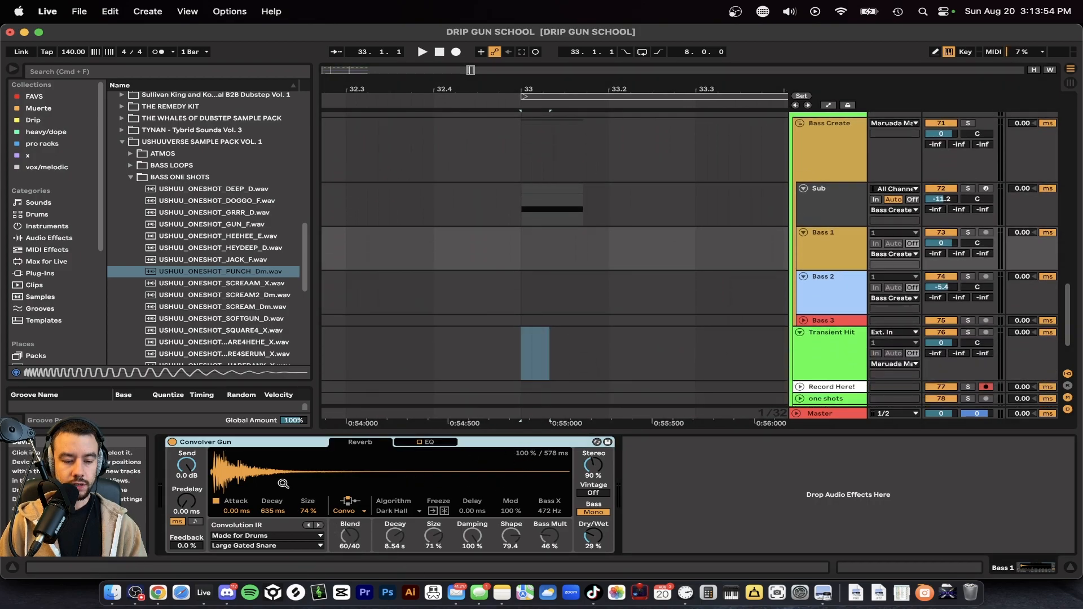
key("Up")
key("Up")
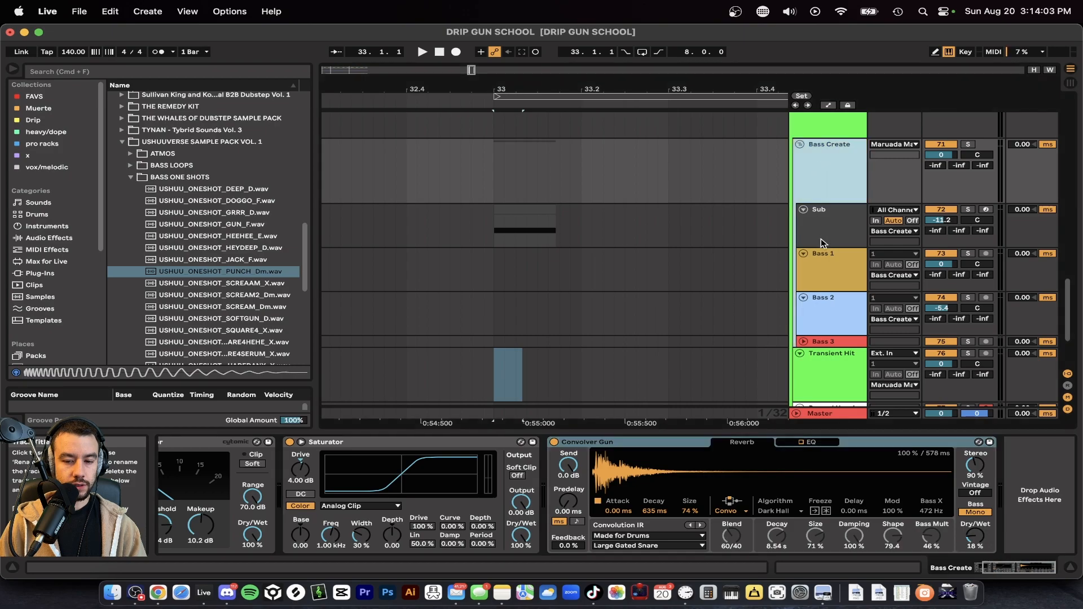
- Check the effect devices on the Bass 1, Bass 2 and Bass 3 tracks
left_click(821, 258)
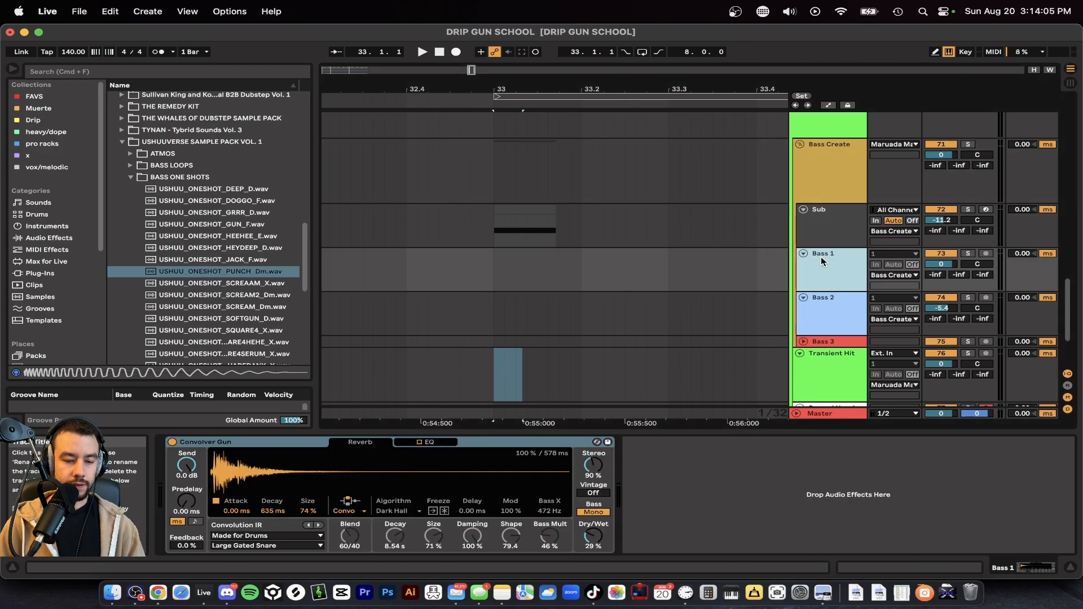
left_click(807, 316)
left_click(810, 341)
left_click(818, 312)
left_click(488, 440)
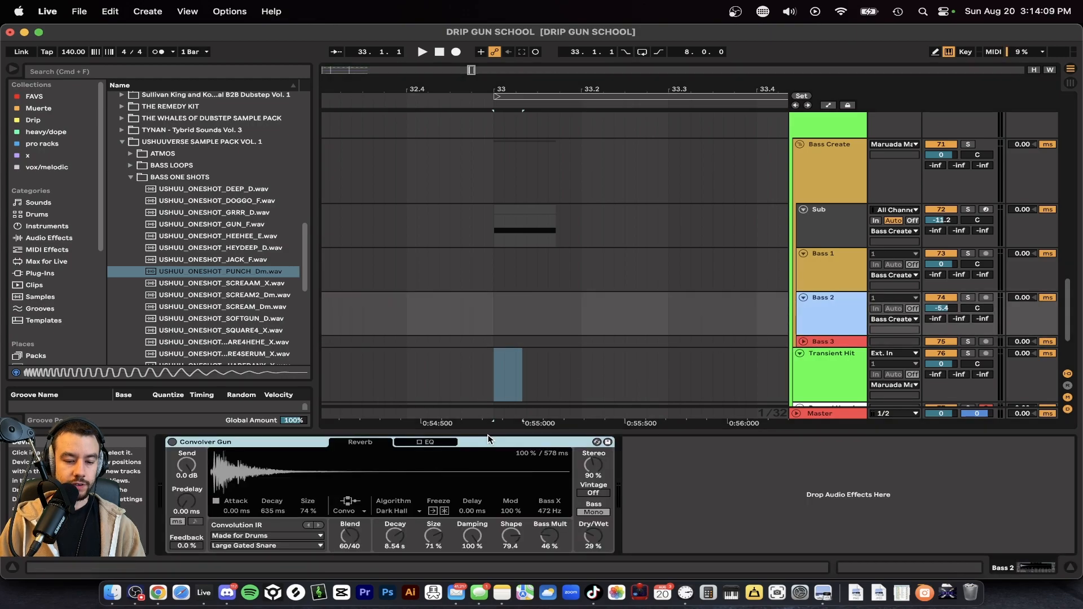
- Audition several bass one-shots from the USHUUVERSE sample pack, beginning with USHUU_ONESHOT_SCREAM_Dm.wav
left_click(213, 307)
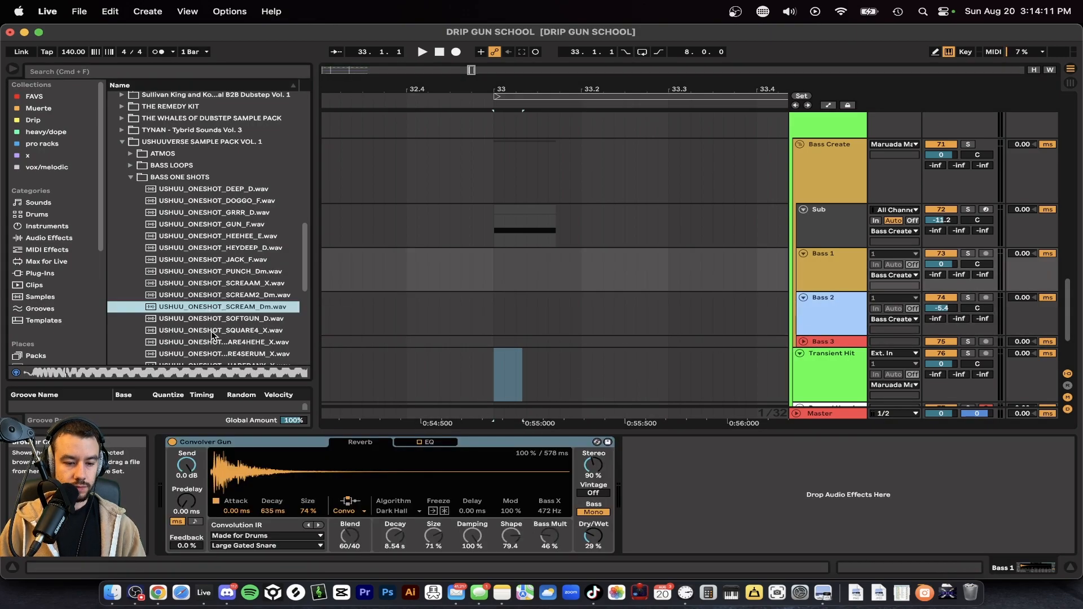
scroll(214, 332, "down", 4)
left_click(203, 301)
left_click(199, 324)
left_click(207, 281)
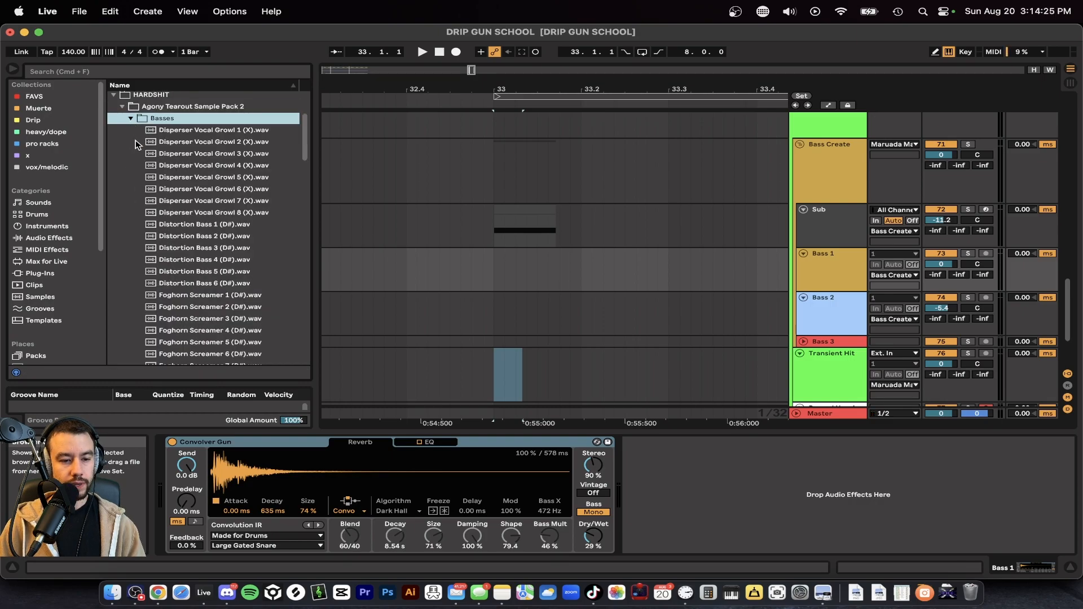
- Audition the growl, distortion and Foghorn Screamer samples in the Basses folder of Agony Tearout Sample Pack 2
left_click(192, 201)
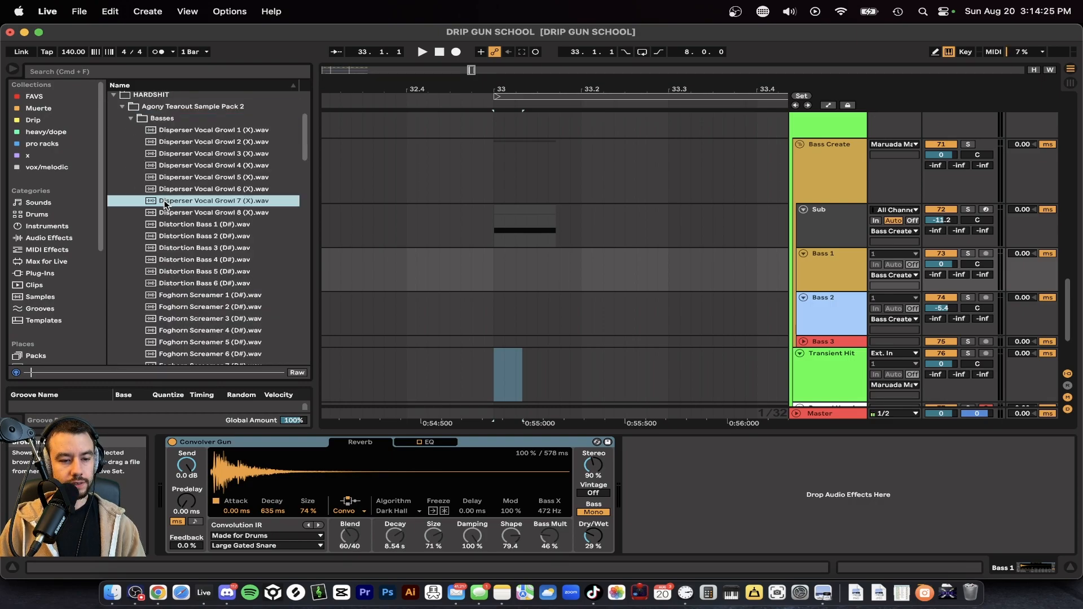
left_click(190, 259)
scroll(190, 260, "down", 3)
left_click(206, 220)
scroll(206, 223, "down", 1)
left_click(206, 236)
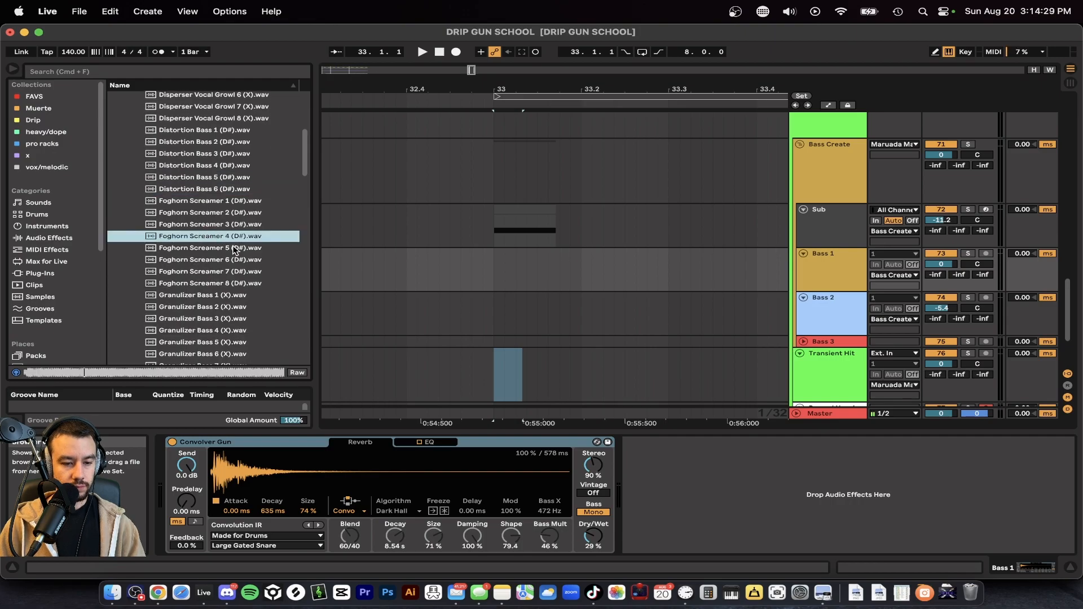
left_click(211, 190)
left_click(217, 237)
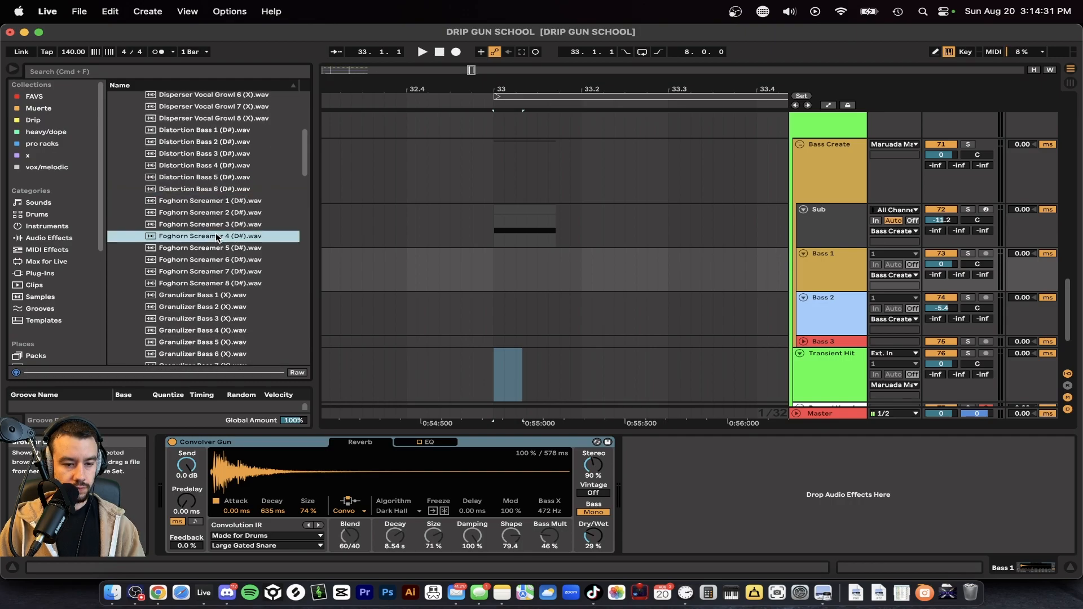
left_click(226, 260)
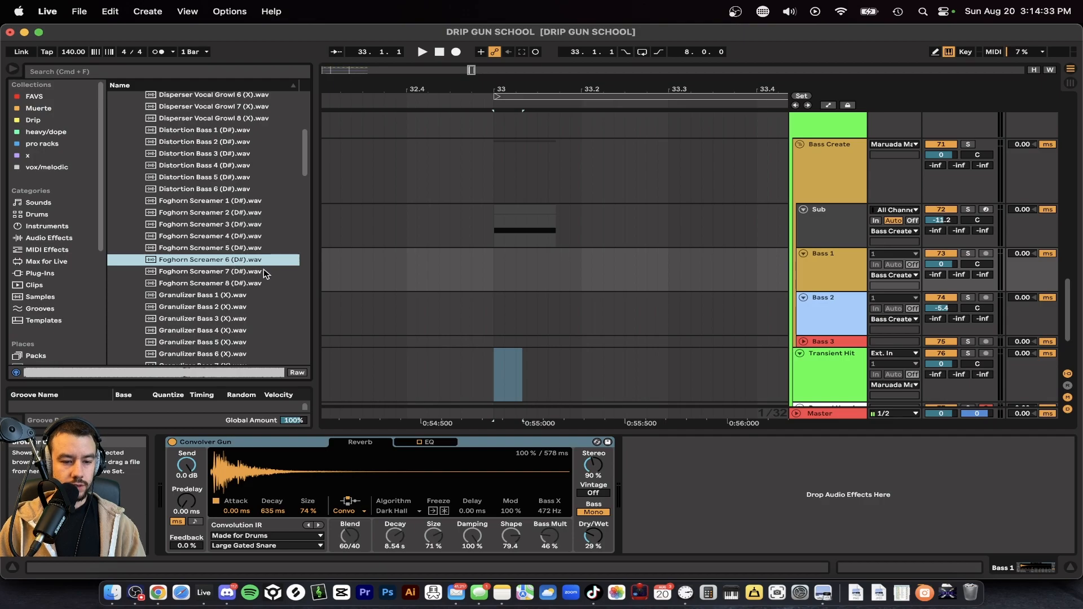
- Place Foghorn Screamer 6 (D#).wav on the Bass 1 track at 33.1.1 and cut it to end at 33.1.4
mouse_move(234, 259)
left_mouse_down()
mouse_move(471, 273)
mouse_move(500, 257)
left_mouse_up()
left_click(585, 277)
key("super+e")
left_click(619, 250)
key("Delete")
left_click_drag(581, 253, 553, 253)
left_click(556, 267)
- Play back Bass 1 soloed and compare it with its Convolver Gun reverb bypassed and active
key("space")
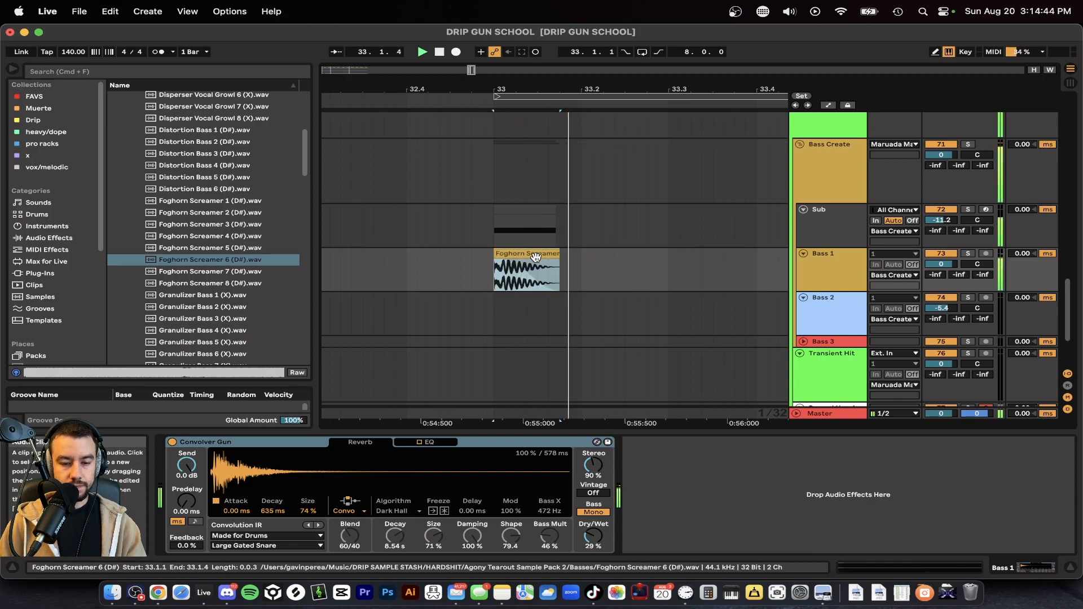
left_click(968, 253)
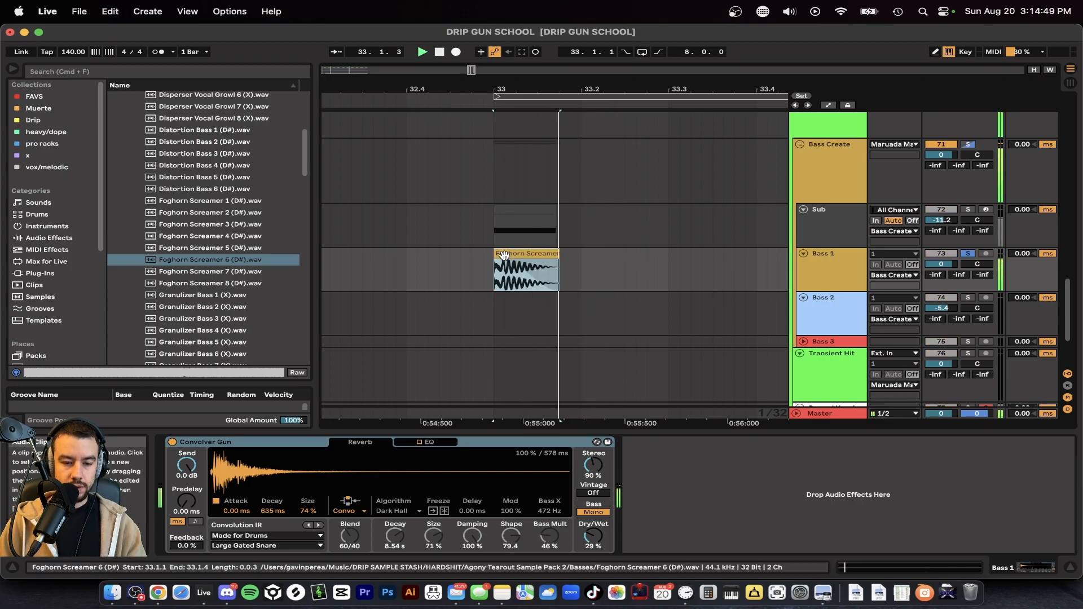
left_click(823, 274)
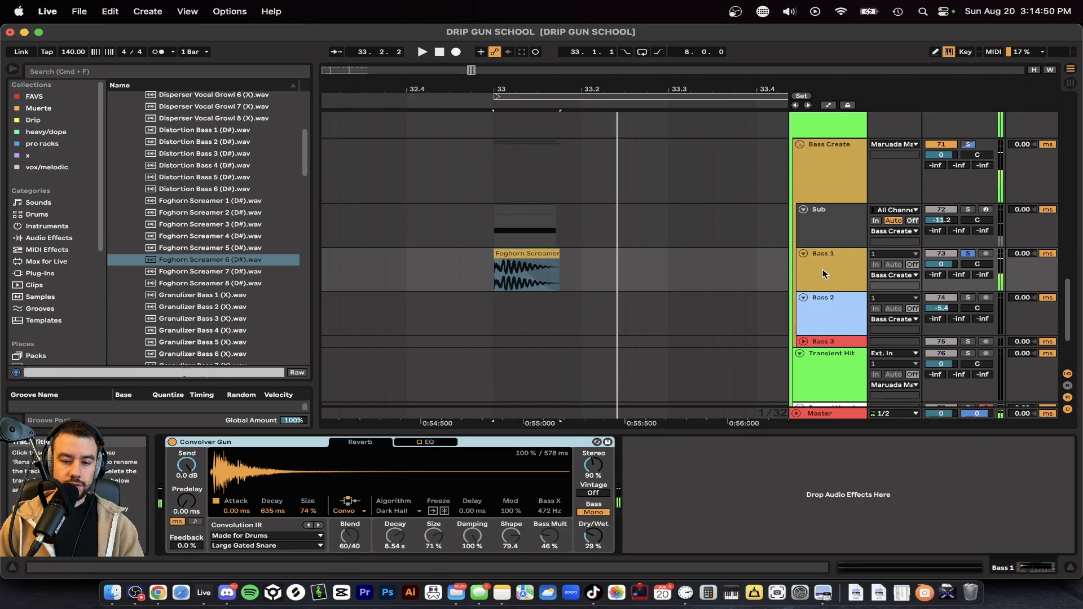
left_click(172, 442)
left_click(172, 442)
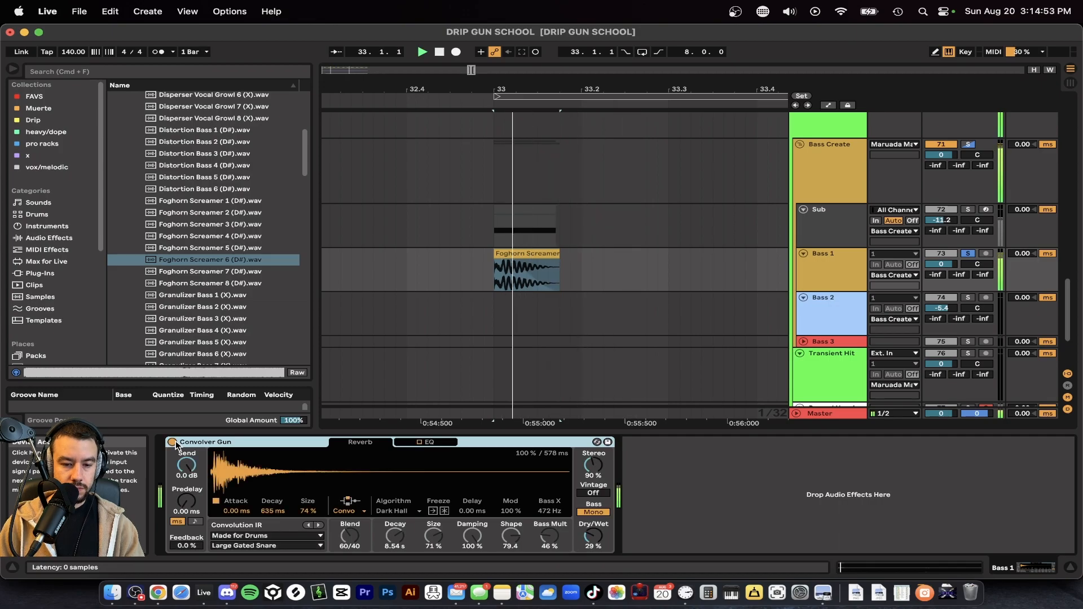
- Transpose the Foghorn Screamer clip by -12 semitones and set its warp mode to Complex Pro after trying Complex
double_click(519, 265)
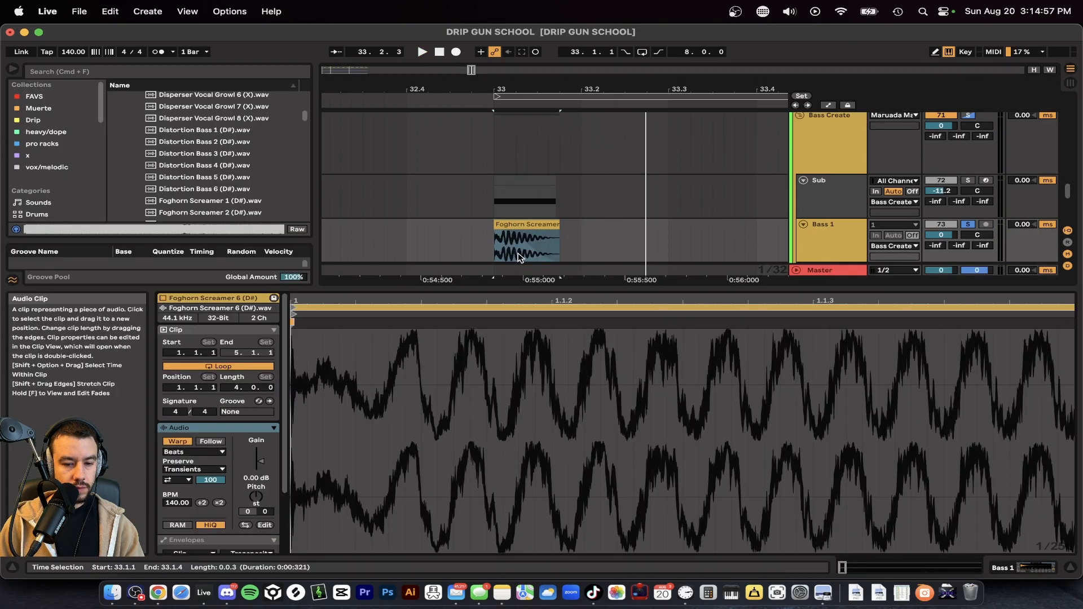
left_click(205, 452)
left_click(191, 495)
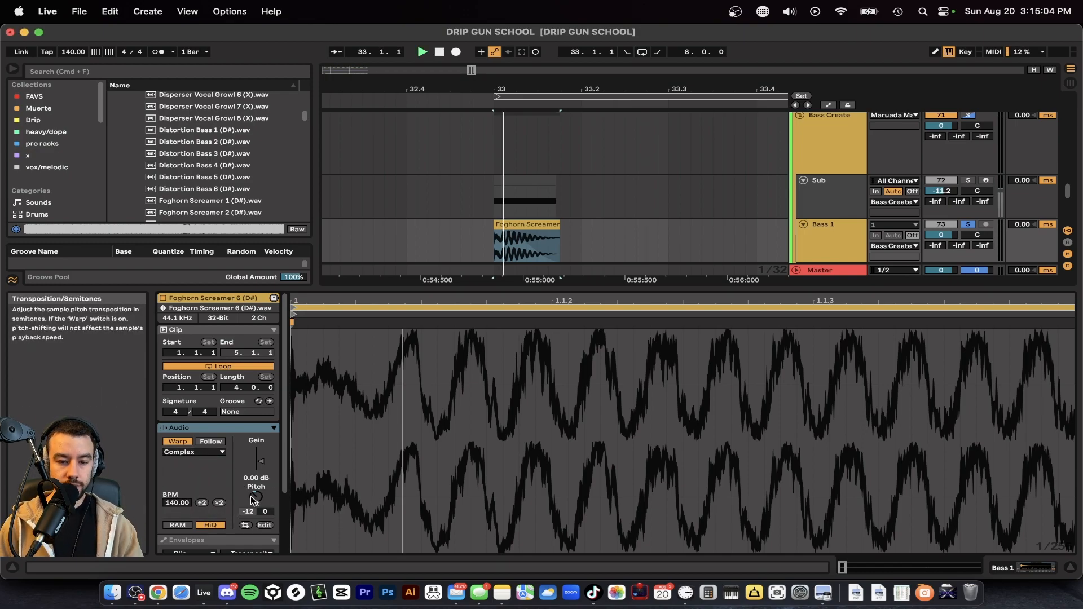
key("space")
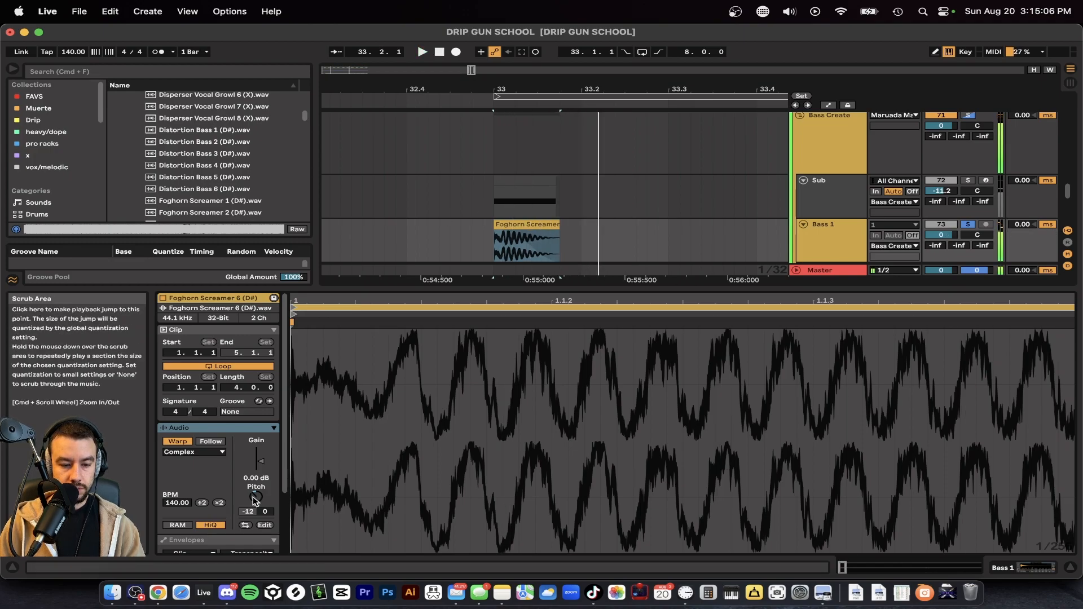
left_click(196, 452)
left_click(192, 503)
- Try lowering the clip's Formants to 55.47 while listening to the transposed sound
left_click_drag(195, 469, 195, 496)
key("space")
key("space")
key("space")
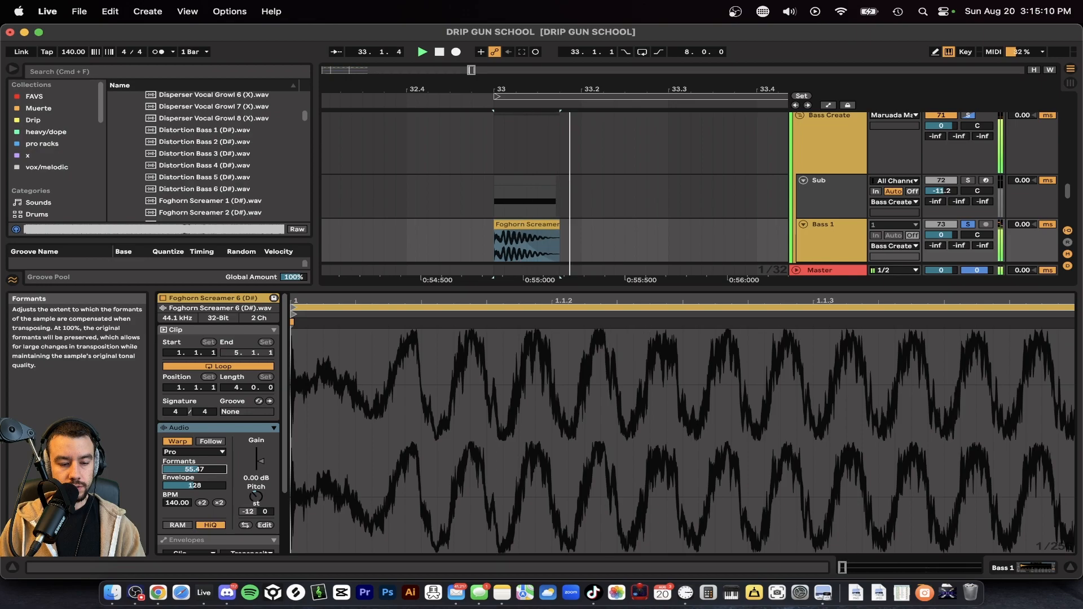
left_click_drag(195, 469, 194, 470)
key("space")
- Reset the clip's transposition to 0 semitones and lower its Formants to 21.88 while auditioning it
double_click(258, 498)
key("space")
key("space")
key("space")
key("space")
left_click_drag(209, 470, 209, 514)
key("space")
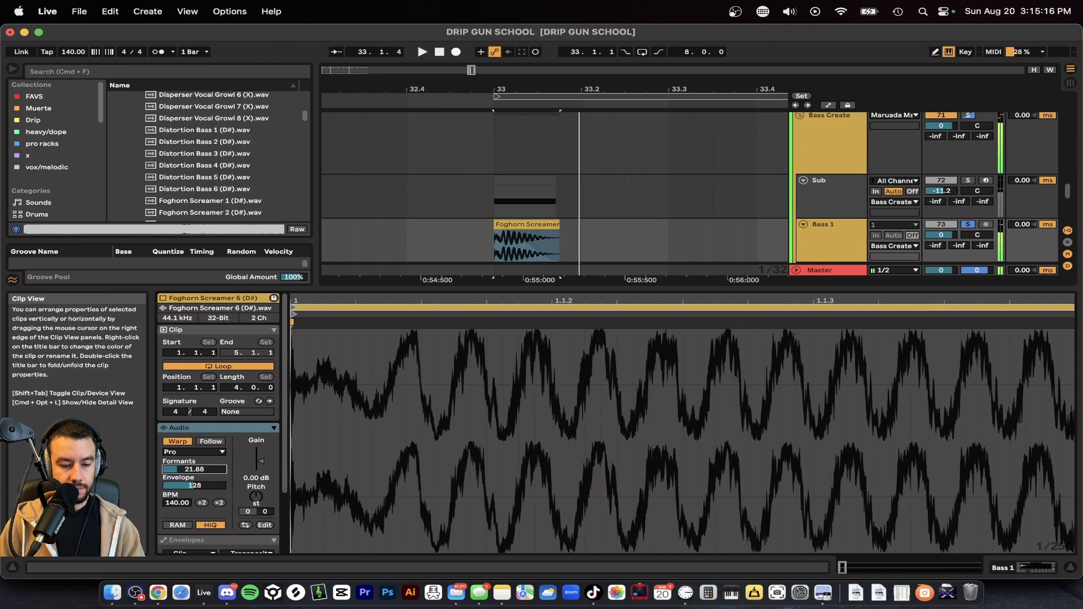
key("space")
key("space")
- Close the clip's detail view and play the Sub and Bass 1 tracks soloed together
left_click(469, 287)
key("space")
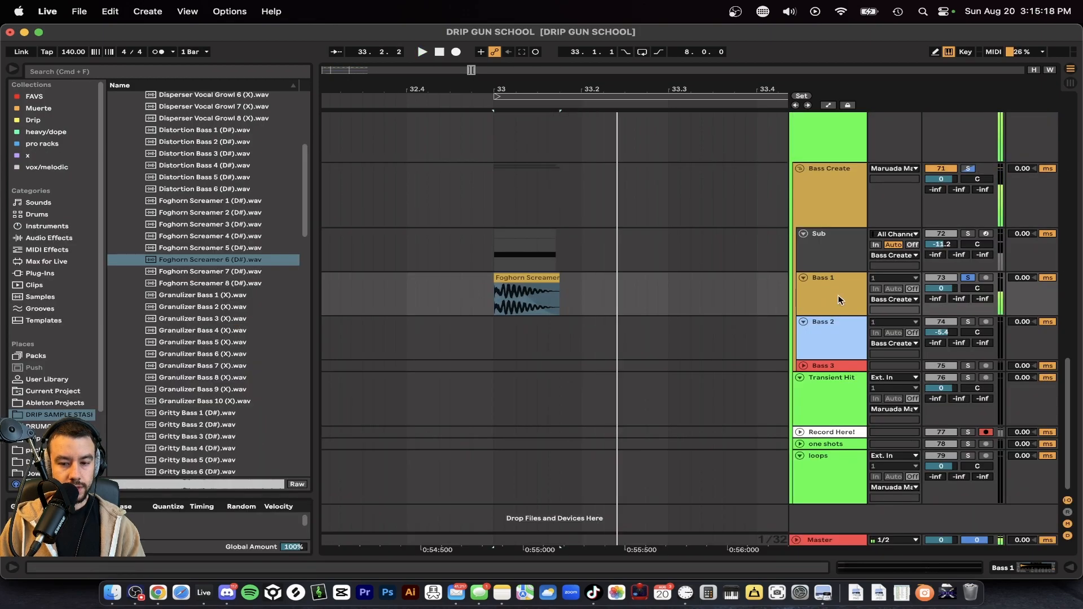
left_click(968, 233)
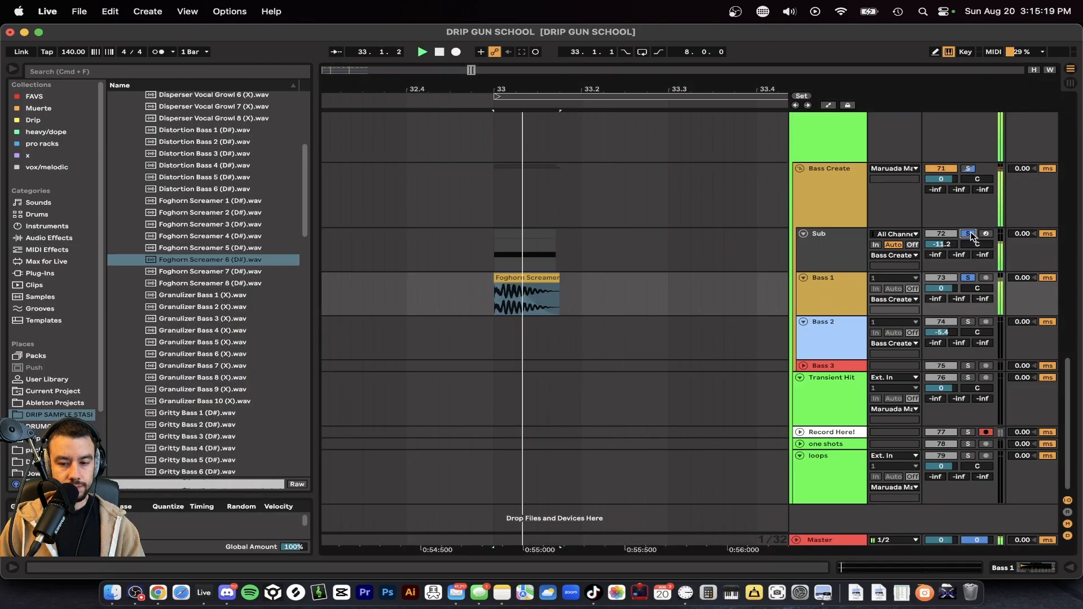
double_click(847, 292)
key("space")
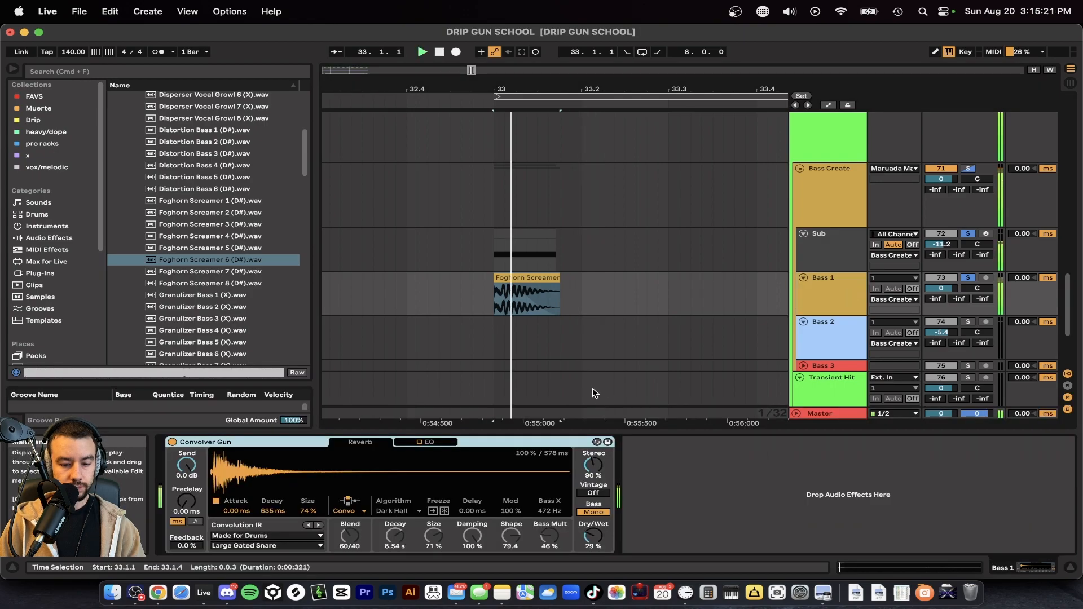
left_click(479, 432)
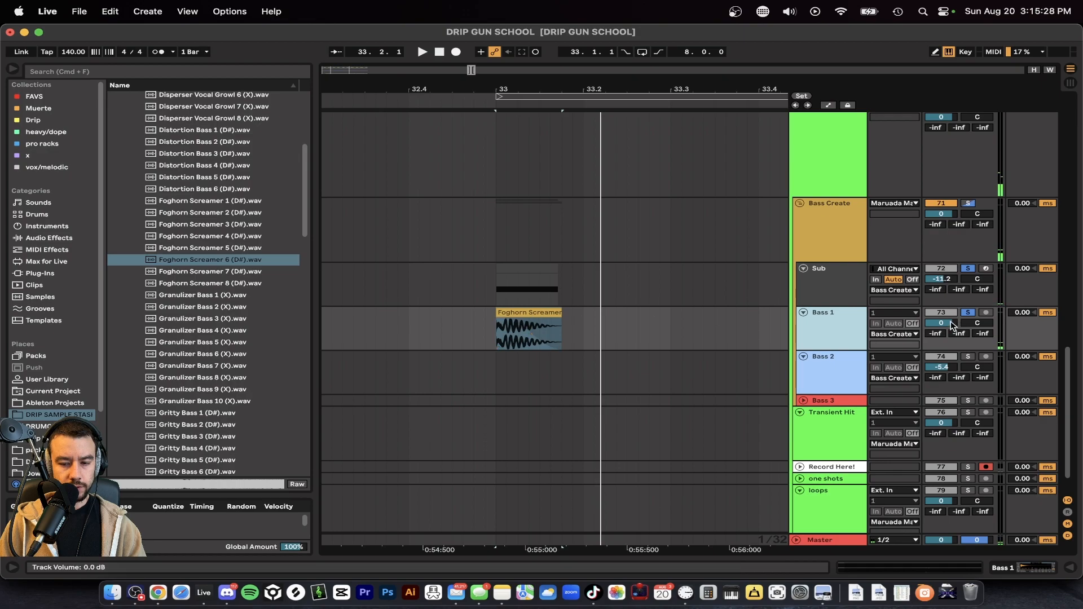
- Lower the Bass 1 track volume to -1.2 dB during playback and turn off the solo on the bass tracks
left_click(941, 322)
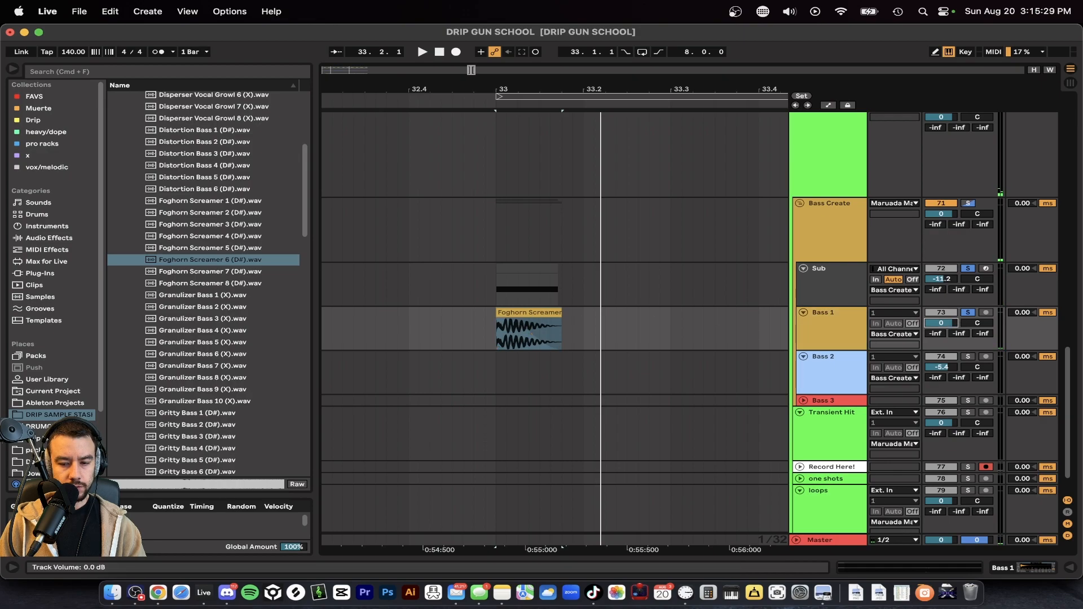
key("space")
left_click_drag(941, 322, 941, 321)
key("space")
key("space")
key("space")
key("space")
key("space")
key("space")
key("space")
key("space")
key("space")
key("space")
key("space")
key("space")
key("space")
key("space")
left_click(968, 313)
key("space")
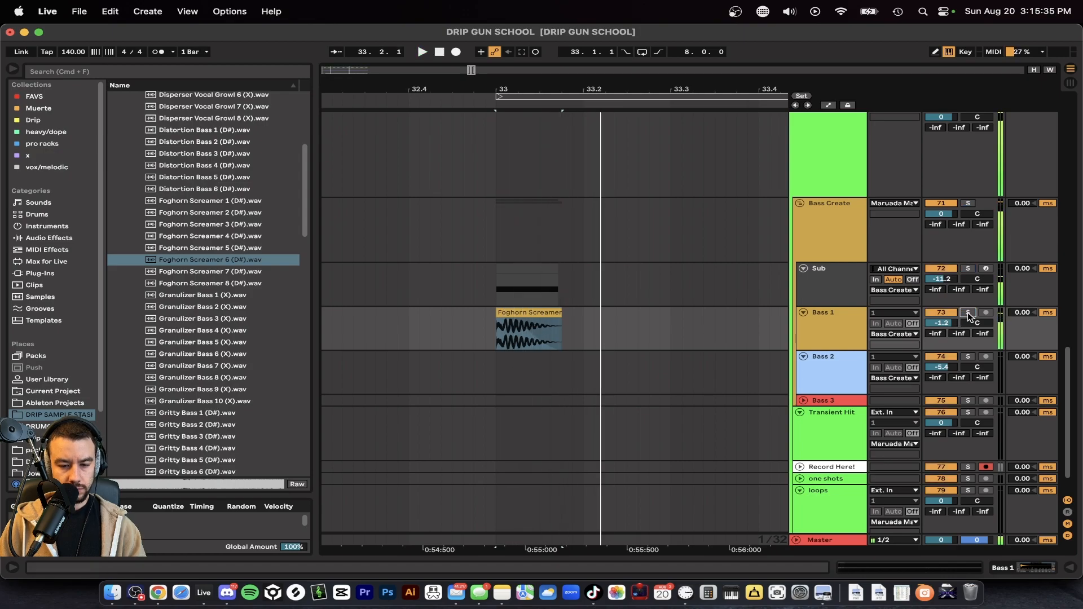
- Search the browser for "disper" and insert the Disperser plug-in before Convolver Gun on the Bass 1 track
double_click(829, 313)
key("super+f")
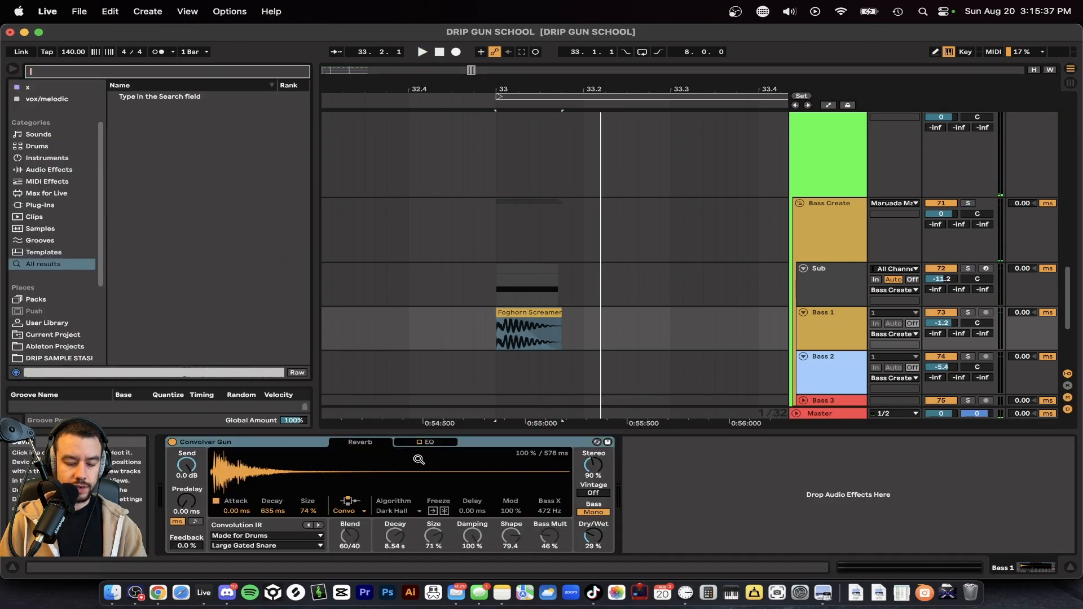
type("dis")
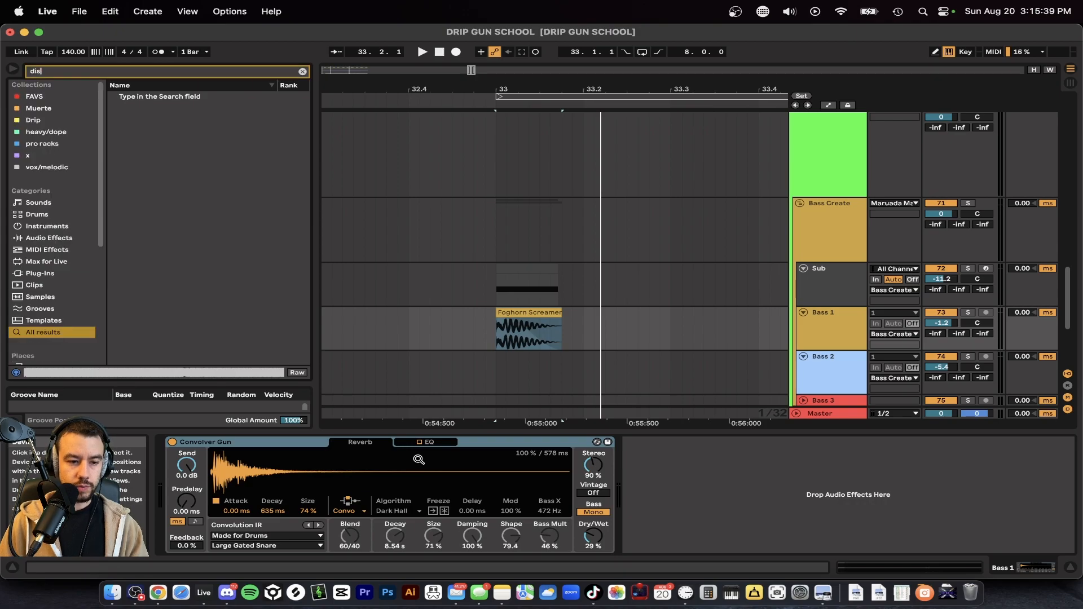
type("per")
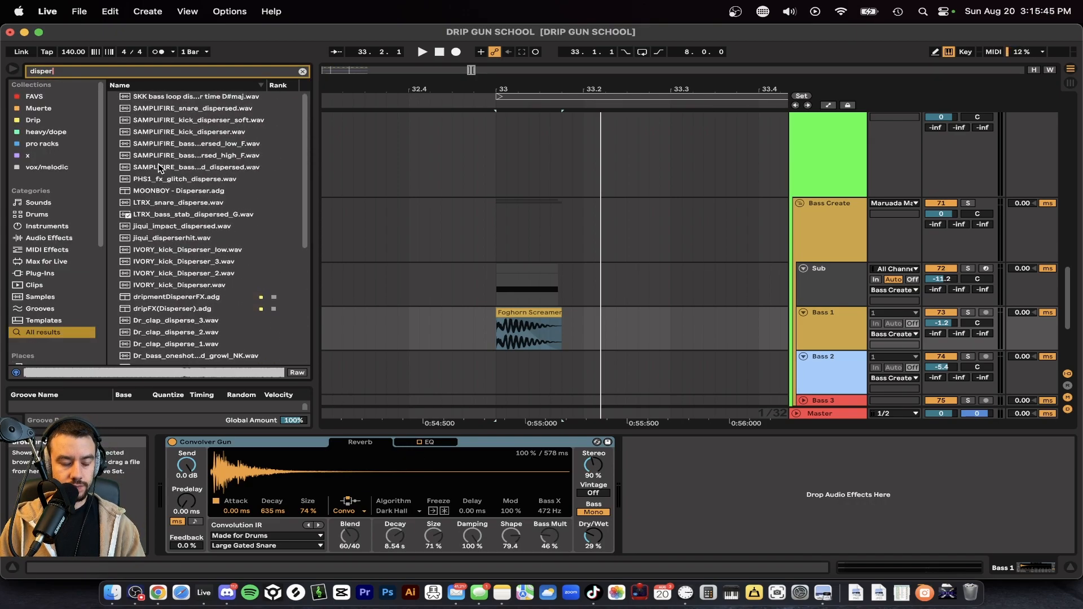
scroll(172, 291, "down", 6)
left_click_drag(153, 363, 168, 510)
mouse_move(478, 70)
left_mouse_down()
mouse_move(545, 76)
mouse_move(453, 84)
mouse_move(465, 80)
left_mouse_up()
- Set Disperser's frequency to 94.4 Hz, reduce its Pinch, compare it against bypass, and close the plug-in window
key("space")
key("space")
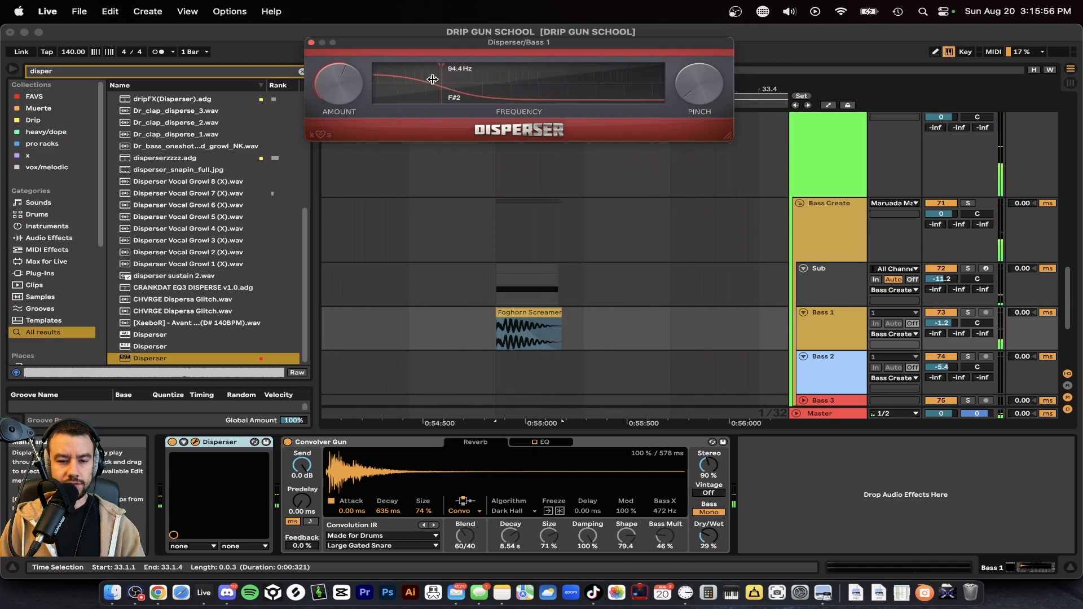
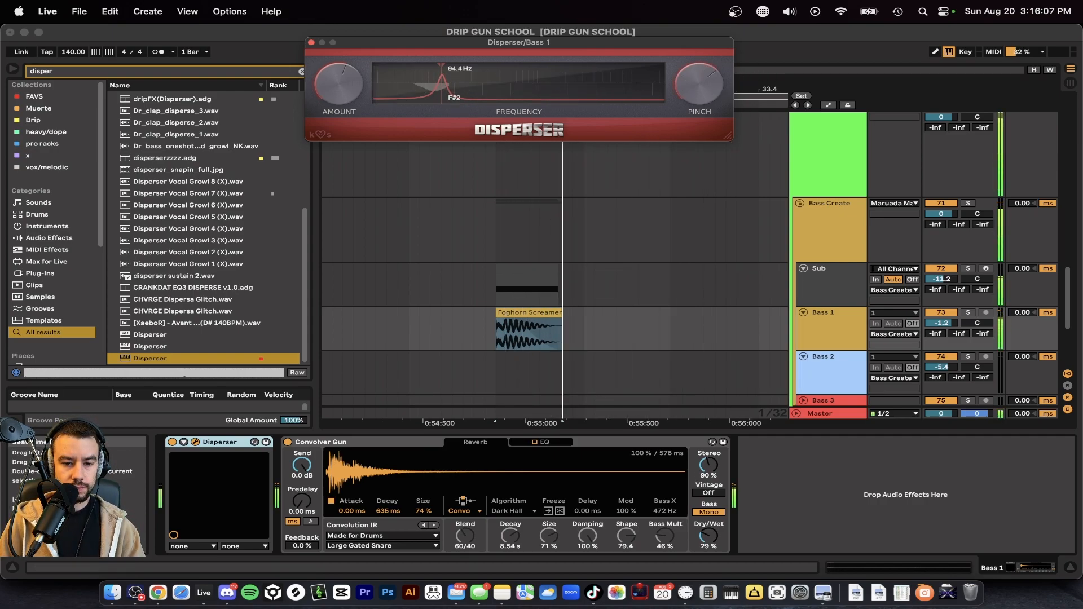
left_click_drag(708, 90, 707, 115)
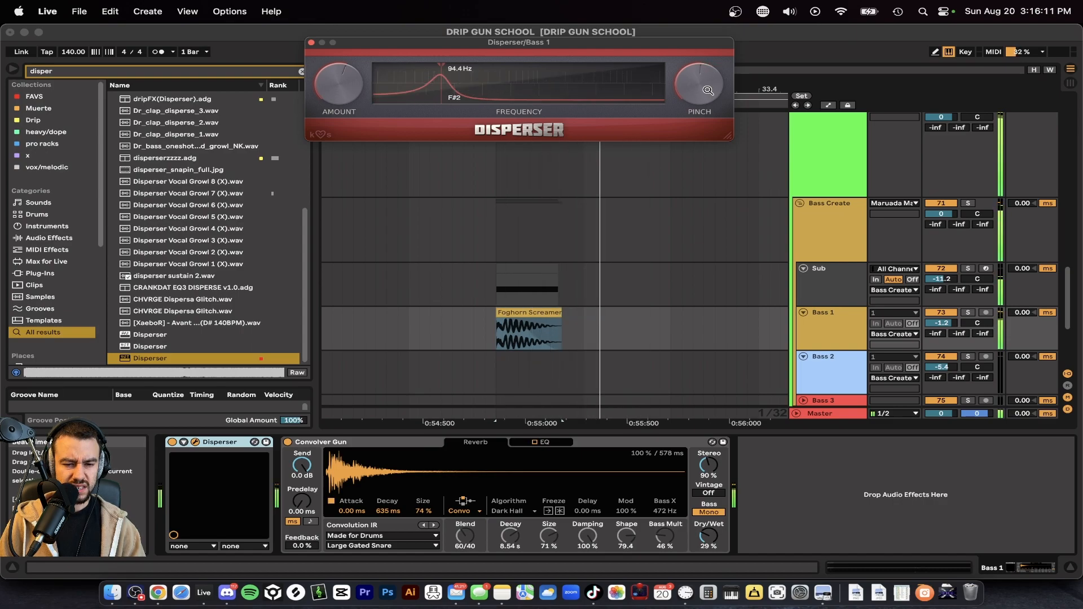
left_click(173, 442)
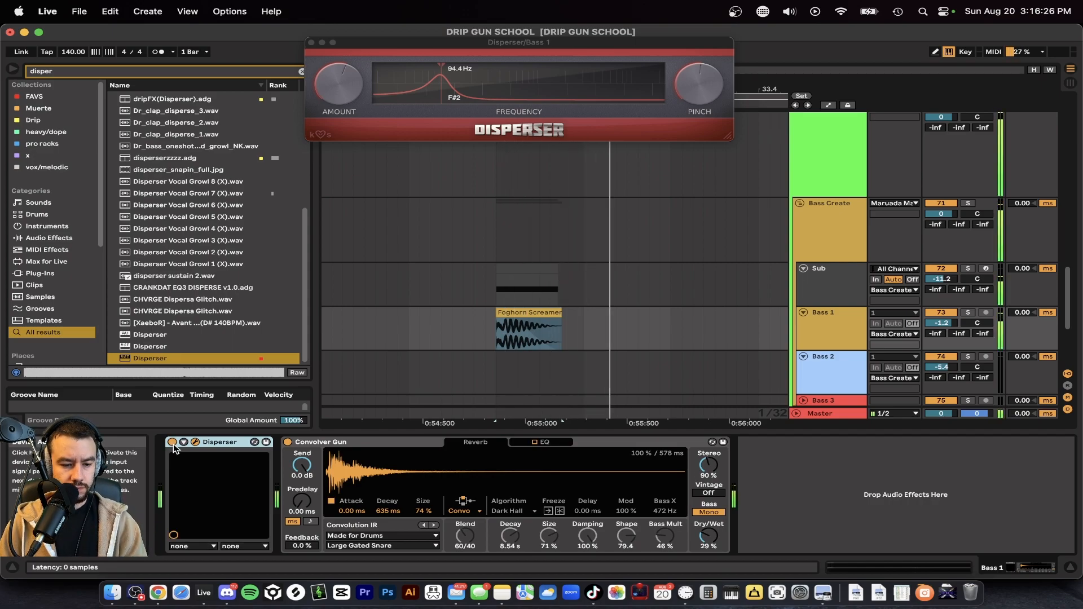
left_click(312, 43)
- Find the Delay effect, insert it between Disperser and Convolver Gun, and switch its delay times to unsynced Time mode
scroll(468, 149, "down", 2)
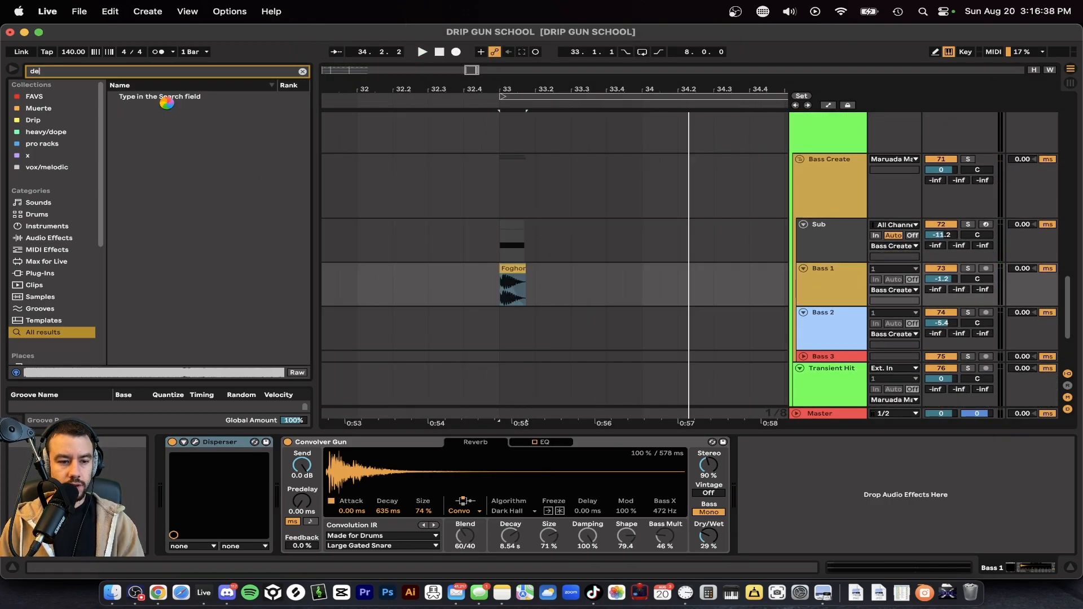
type("lay")
left_click_drag(142, 120, 293, 478)
left_click(340, 463)
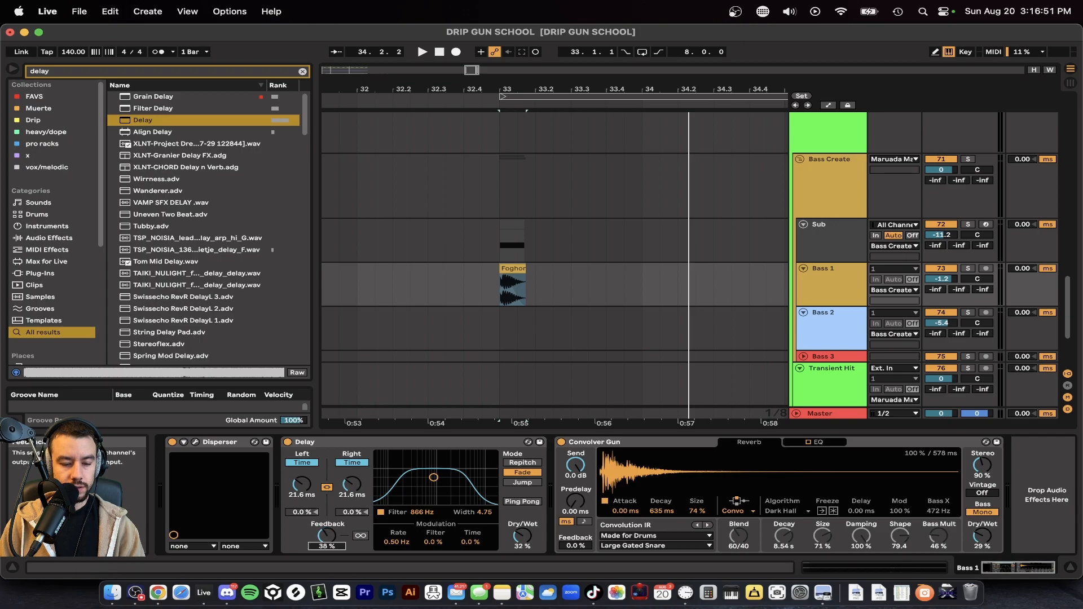
- Set the Delay's feedback to 49% and its dry/wet to 70% while auditioning the bass
key("space")
key("space")
key("space")
left_click_drag(520, 537, 522, 580)
key("space")
key("space")
key("space")
key("space")
key("space")
key("space")
key("space")
key("space")
key("space")
key("space")
key("space")
key("space")
left_click_drag(522, 536, 521, 534)
key("space")
key("space")
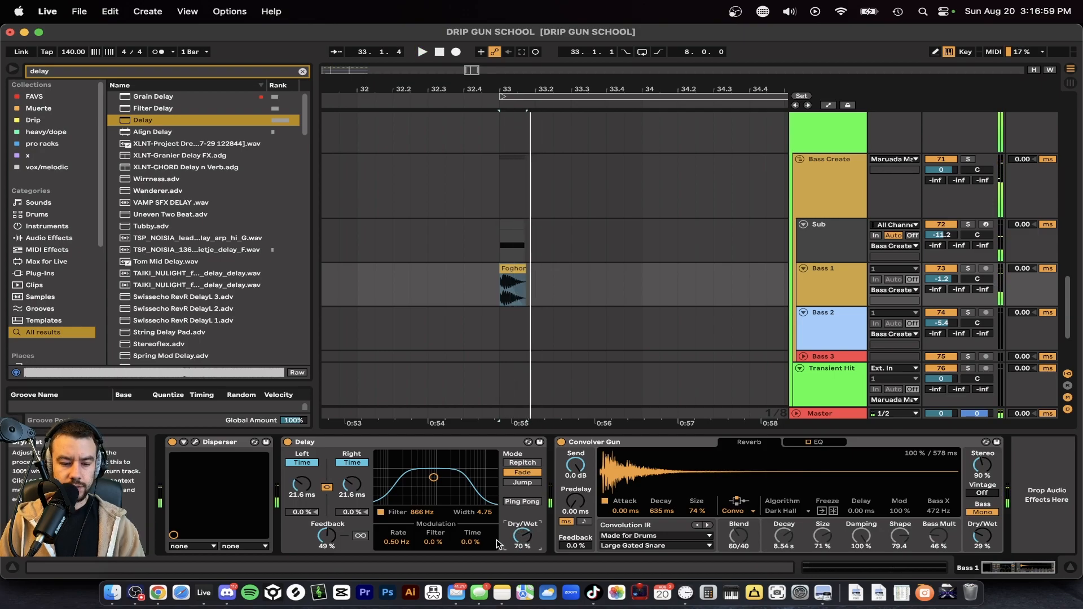
- Try the Delay with a 17.1 ms time and 32% dry/wet during playback
key("space")
key("space")
key("space")
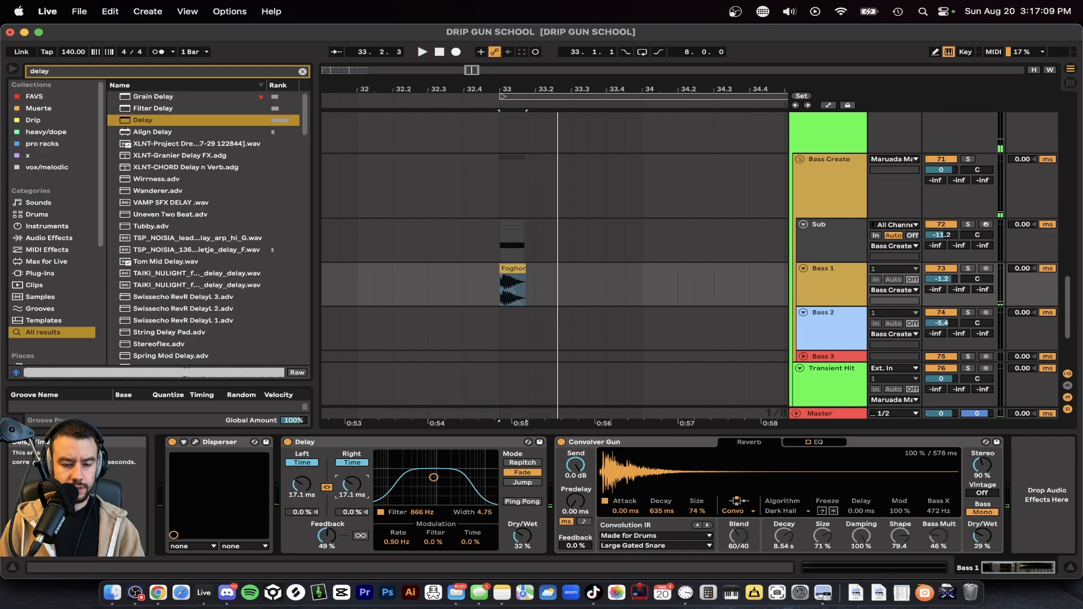
- Return the Delay's left and right times to 21.6 ms and set its dry/wet to 36% while listening
key("space")
mouse_move(522, 536)
left_mouse_down()
mouse_move(522, 512)
mouse_move(523, 546)
left_mouse_up()
key("space")
key("space")
key("space")
key("space")
key("space")
key("space")
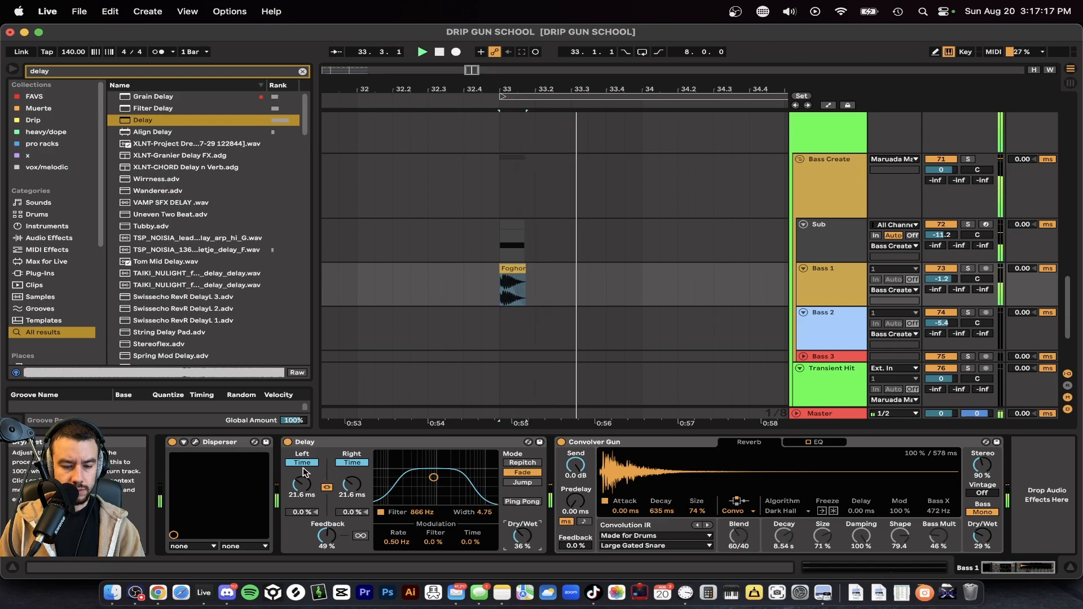
- Set the Delay's dry/wet to 24% while auditioning the bass
left_click(288, 442)
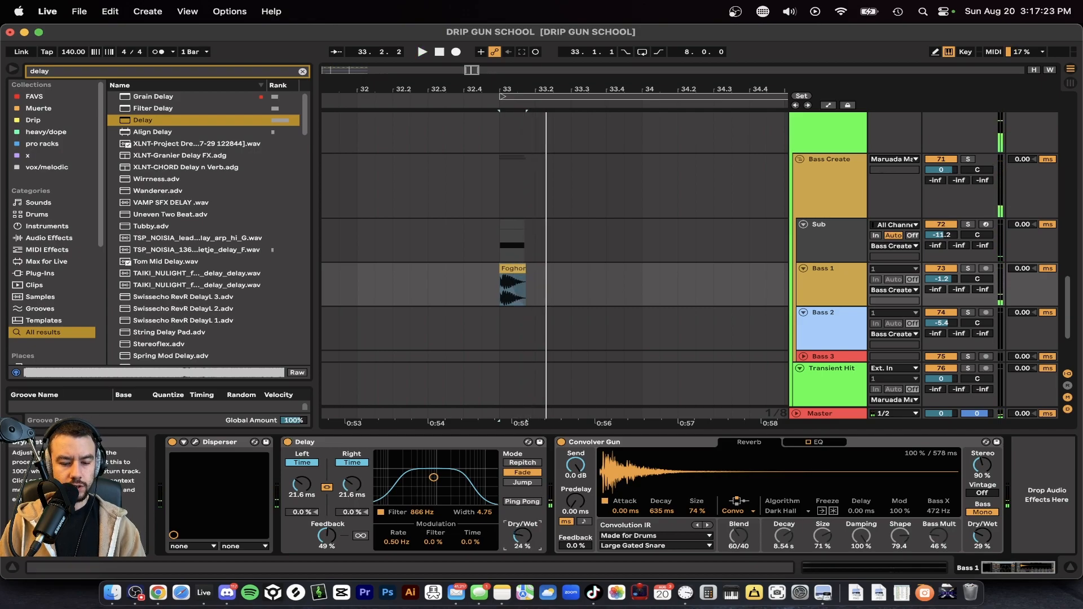
key("space")
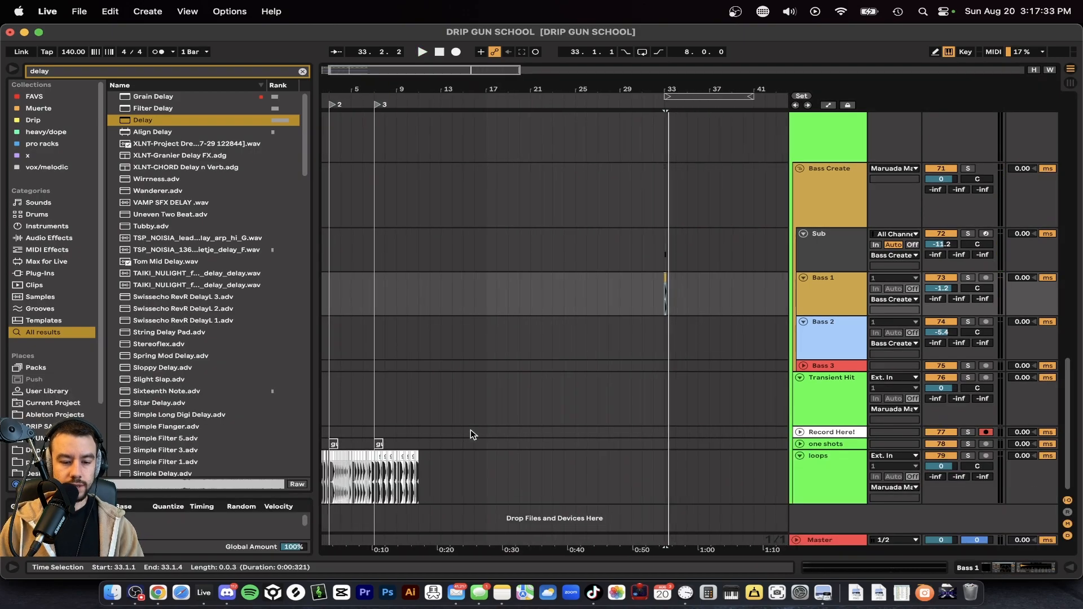
- Unfold the Record Here! track and record a resampled take of the bass from bar 33
scroll(422, 503, "down", 5)
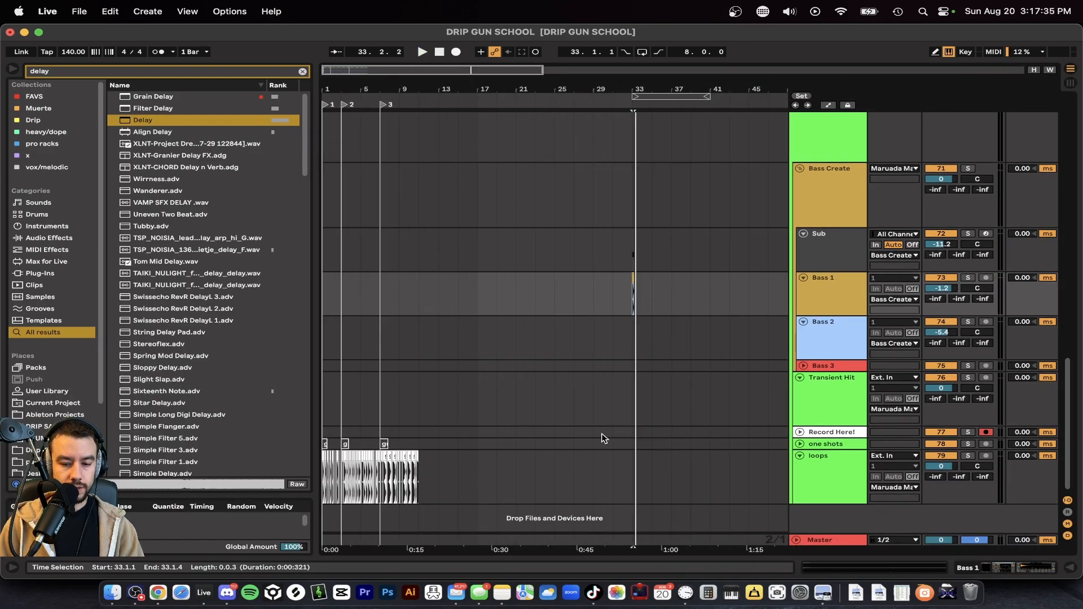
left_click(795, 432)
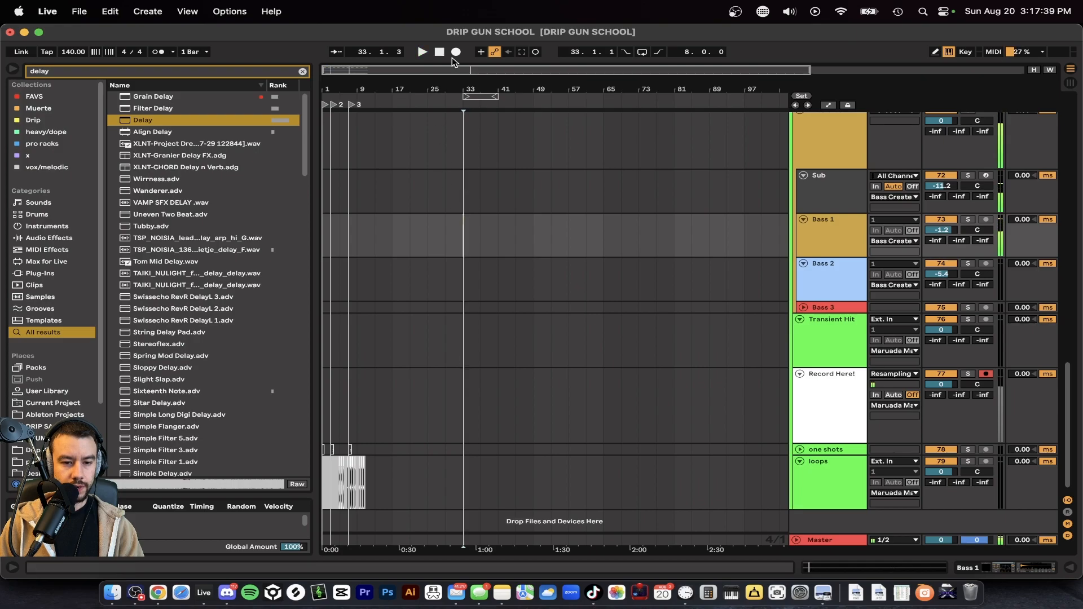
left_click(455, 52)
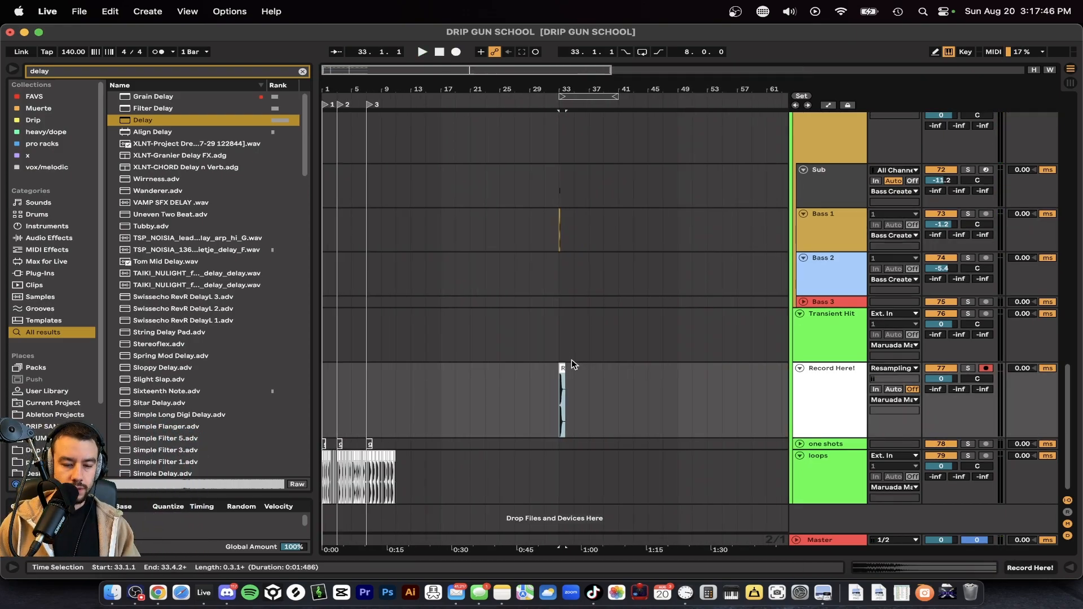
- Move the recorded take to bar 11 on the one shots track and rename it gun 4 - D#
left_click(420, 434)
left_click_drag(419, 431, 396, 439)
scroll(396, 439, "up", 5)
scroll(397, 439, "left", 5)
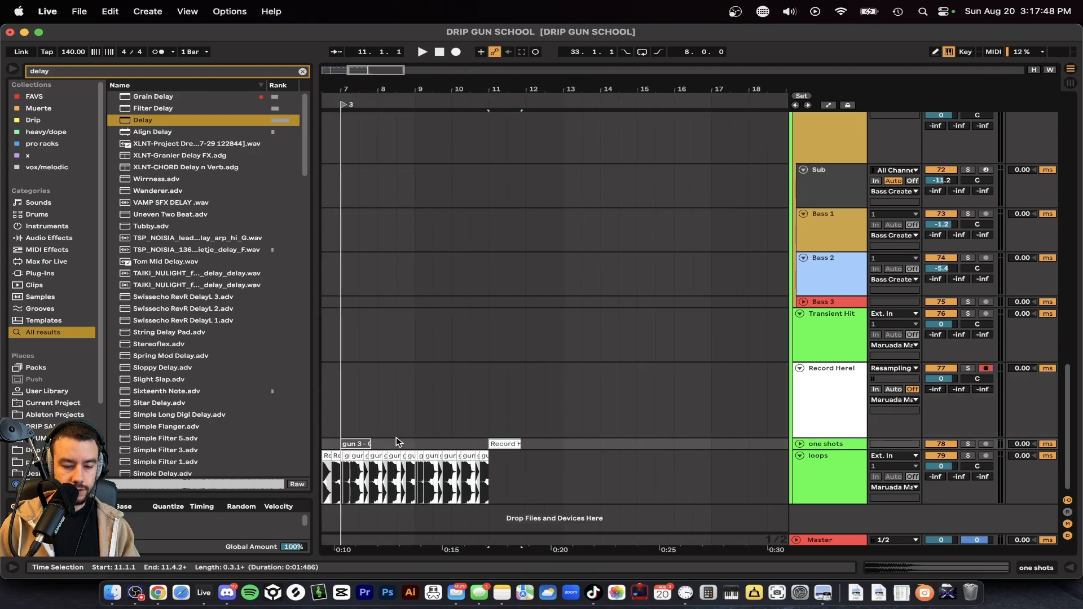
scroll(683, 453, "right", 3)
scroll(683, 452, "up", 1)
type("gun 4 - D#")
key("Return")
- Play back the gun 4 take at bar 11, toggling solo on the one shots track to check it alone
scroll(537, 451, "down", 5)
scroll(537, 451, "up", 14)
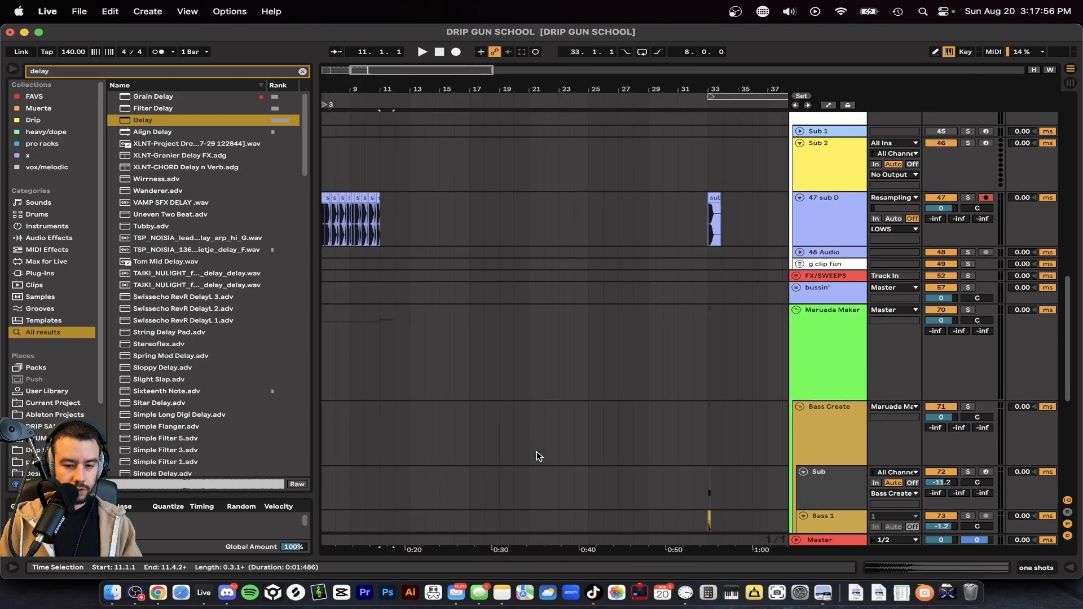
scroll(536, 451, "right", 8)
scroll(537, 451, "down", 3)
scroll(536, 451, "down", 9)
scroll(575, 332, "left", 9)
scroll(575, 333, "down", 1)
scroll(459, 462, "up", 4)
scroll(460, 465, "up", 2)
key("space")
left_click(967, 445)
key("space")
left_click(967, 445)
key("space")
- Record a fresh take on Record Here! from bar 33 and move its clip onto a new track below loops
scroll(485, 398, "down", 2)
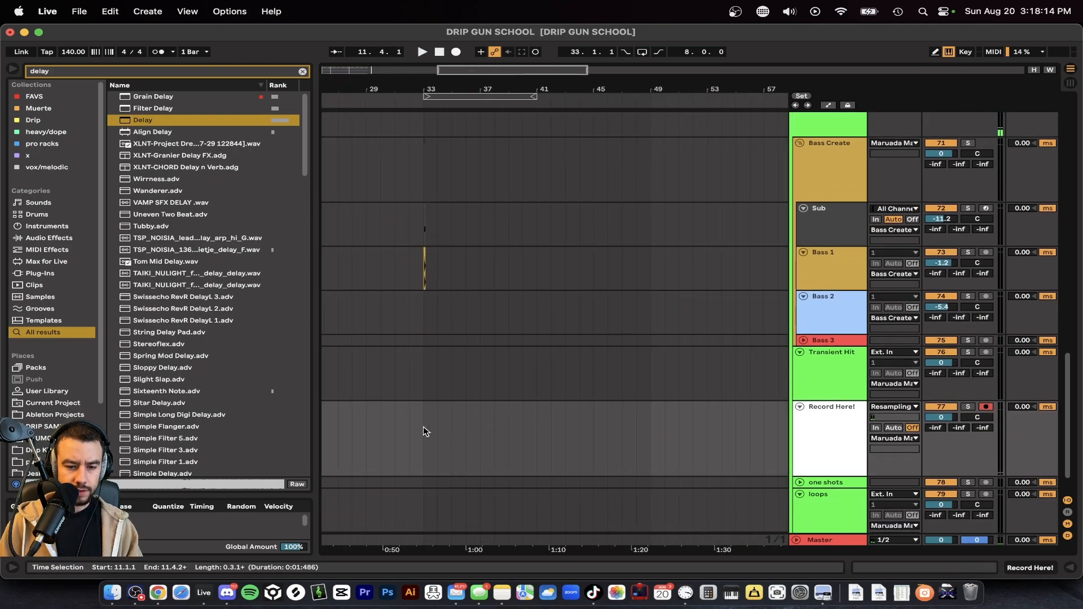
left_click(411, 427)
key("space")
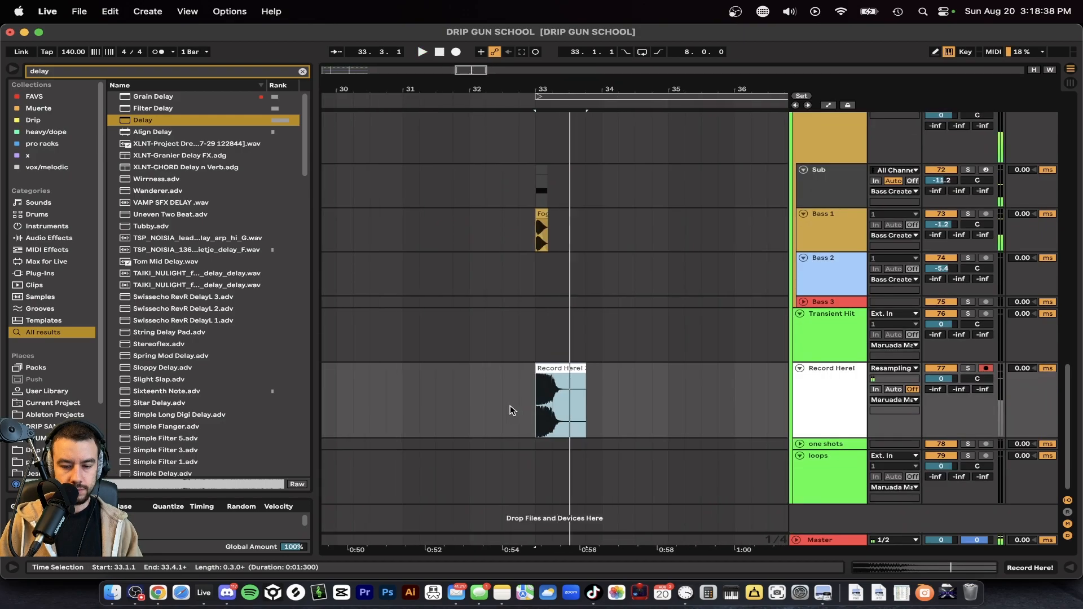
left_click(614, 373)
left_click_drag(594, 377, 595, 528)
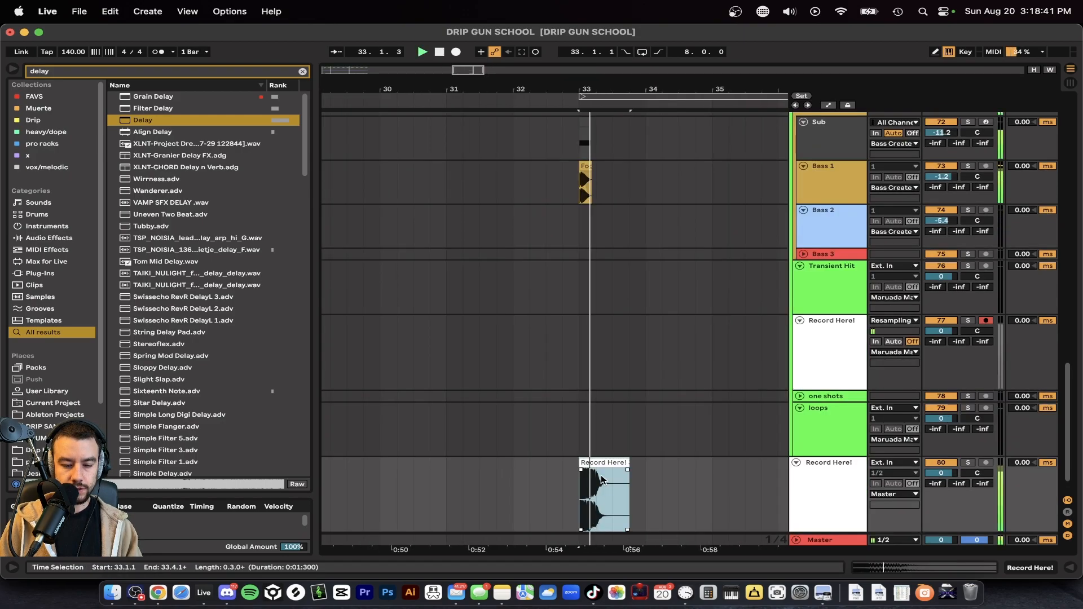
- Audition the bar 33 take on the new track and check where it sits relative to the existing loops
key("space")
key("space")
scroll(601, 480, "down", 5)
scroll(601, 480, "left", 2)
scroll(601, 480, "down", 1)
key("space")
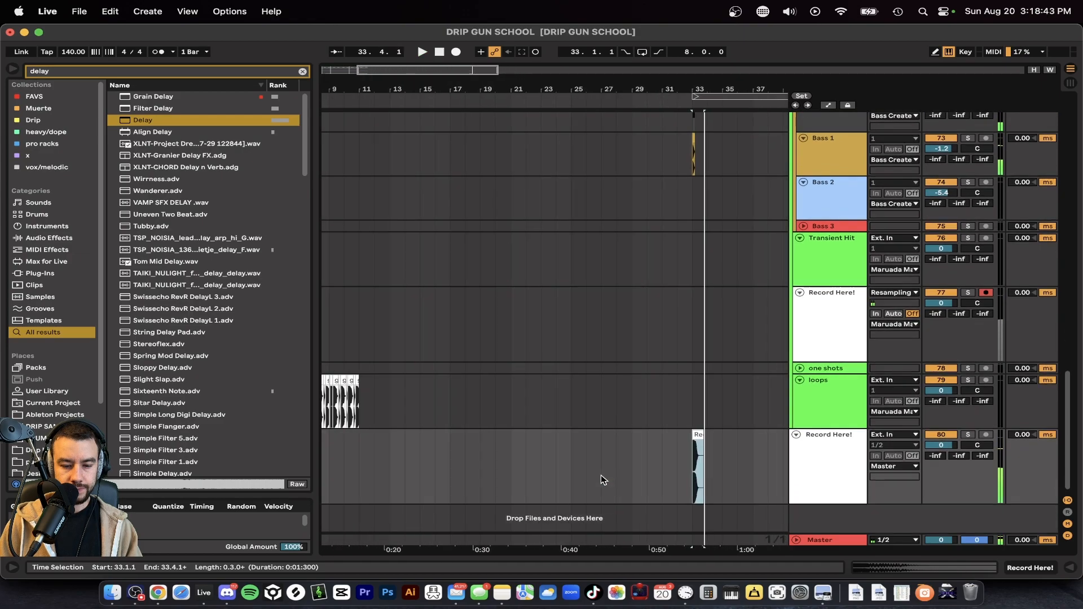
key("space")
scroll(601, 480, "down", 3)
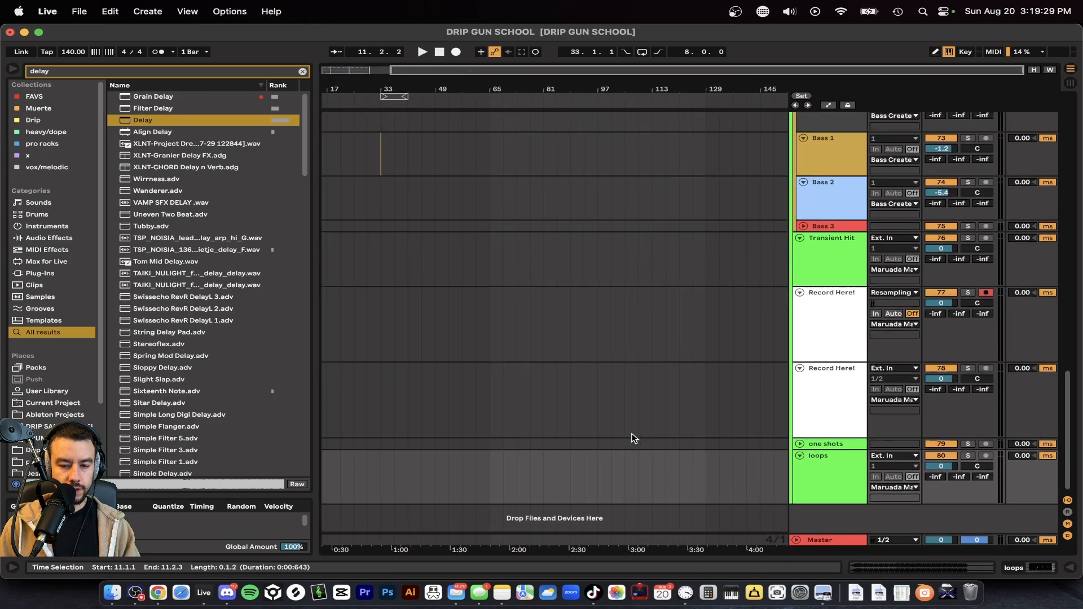
- Undo the relocation of the extra Record Here! track and the edit to its bar 33 clip, and play it back
left_click(810, 421)
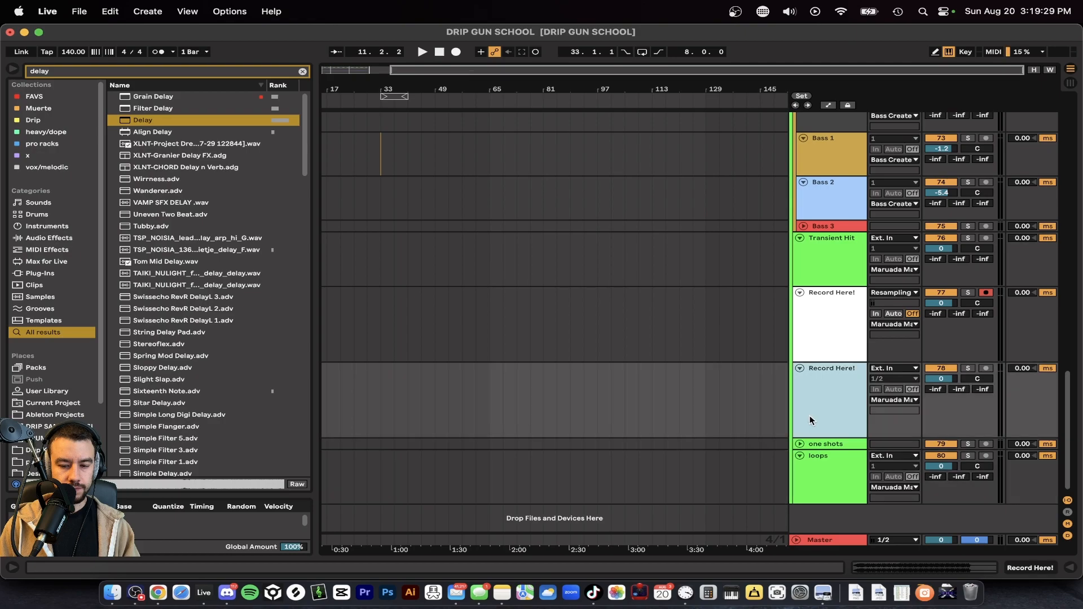
key("super+z")
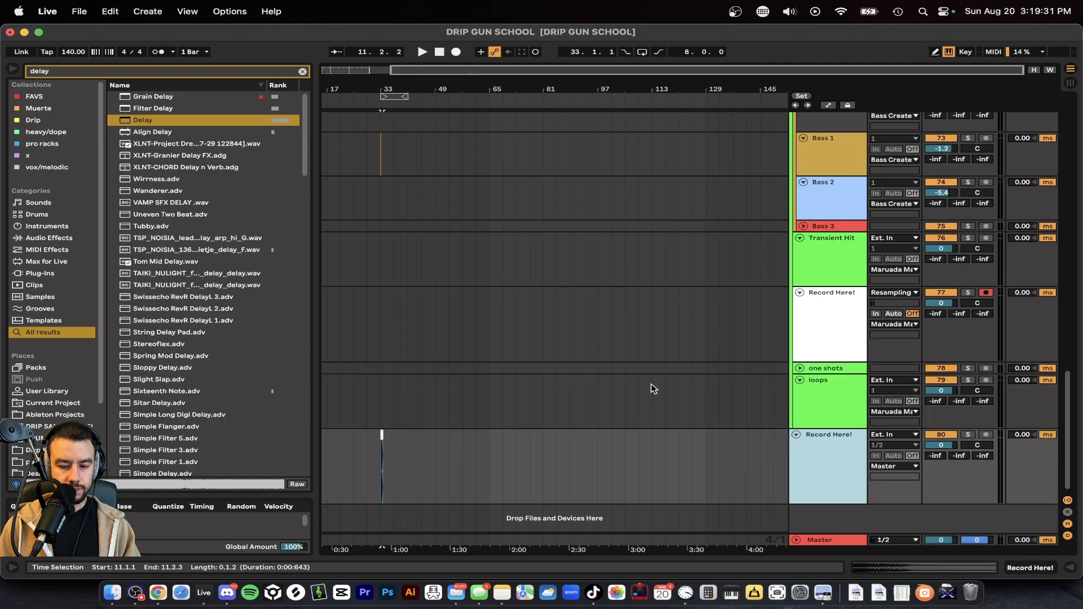
key("space")
scroll(569, 409, "left", 2)
scroll(461, 454, "up", 1)
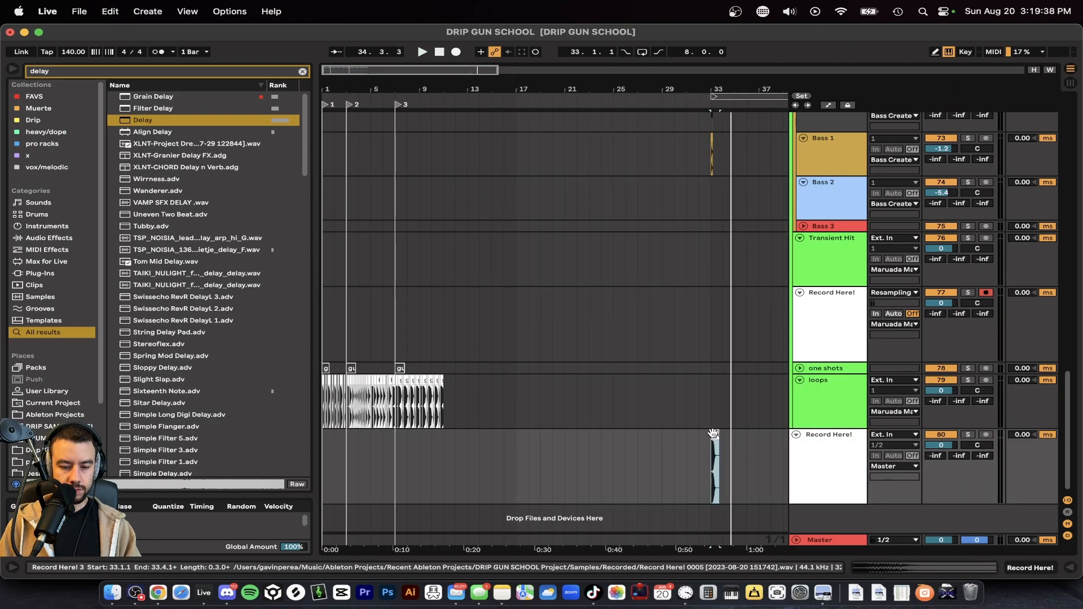
- Move the recorded clip to bar 11 on the lower Record Here! track and audition it after the gun 3 loops
left_click_drag(728, 451, 443, 438)
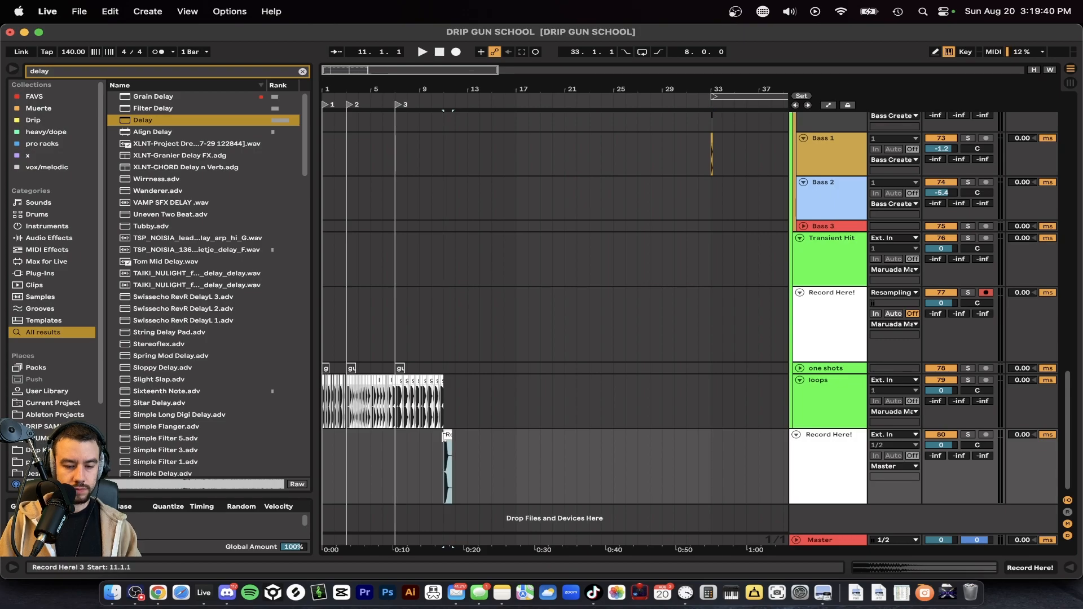
scroll(444, 437, "up", 3)
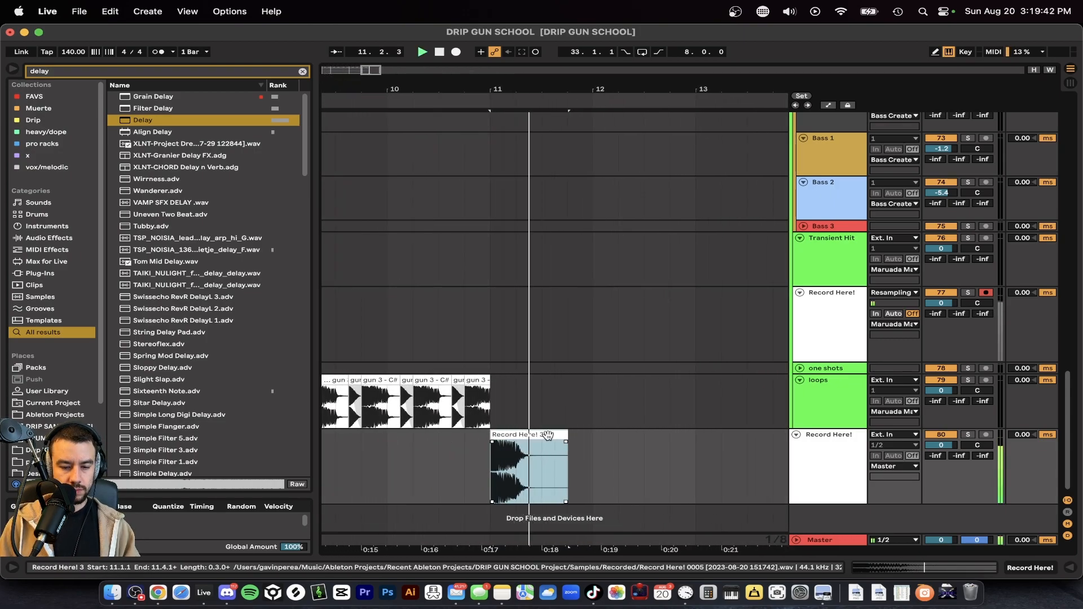
double_click(540, 437)
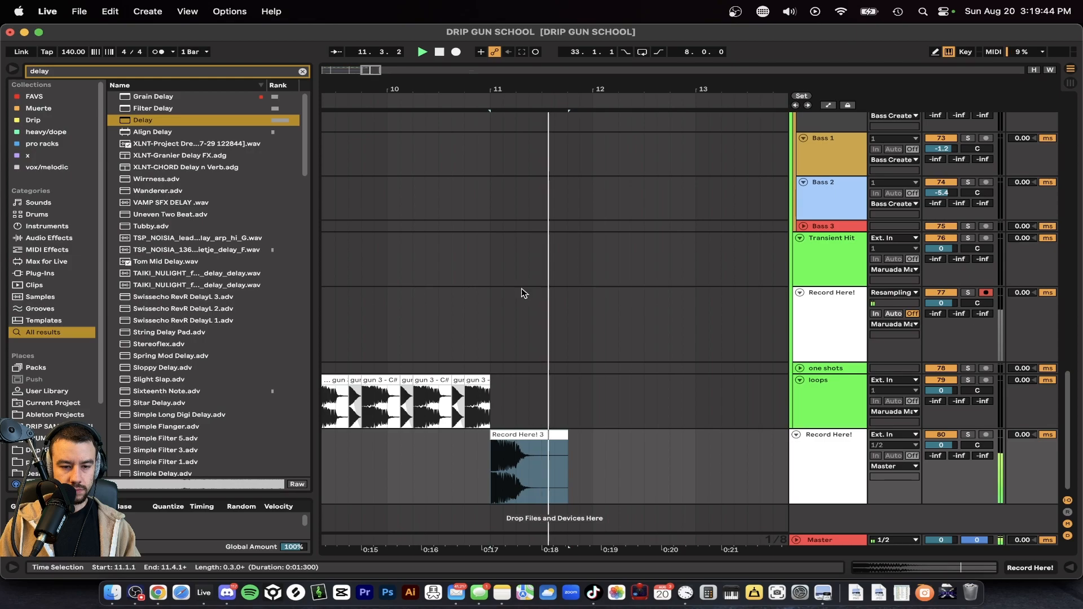
mouse_move(587, 435)
left_mouse_down()
mouse_move(572, 436)
mouse_move(608, 437)
left_mouse_up()
scroll(572, 436, "up", 3)
key("space")
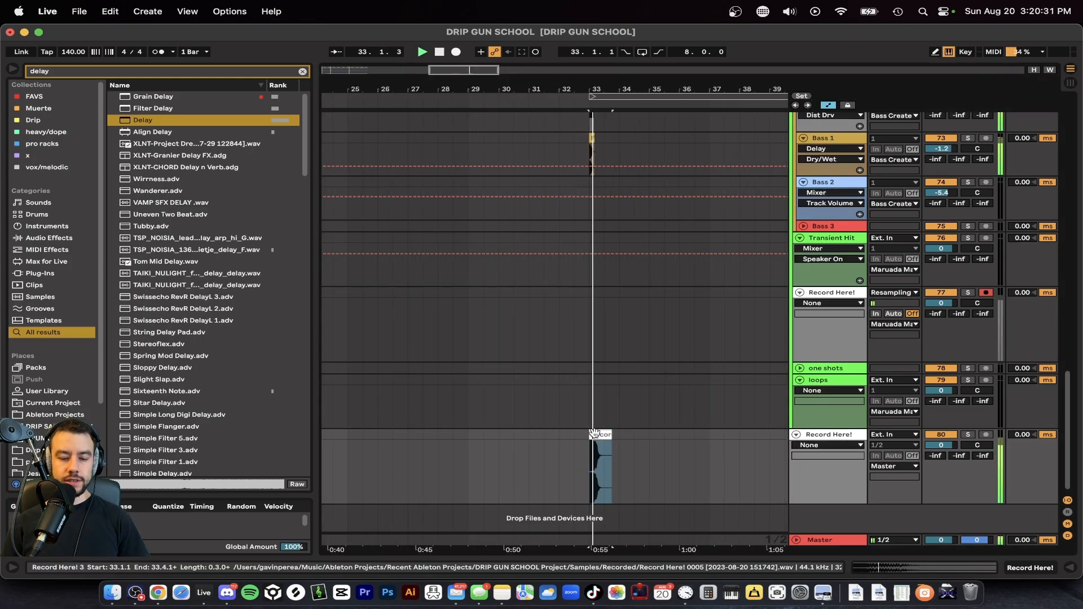
- Audition the original Sub and Bass 1 layers at bar 33 for comparison with the recorded take
scroll(604, 308, "up", 5)
left_click(610, 285)
key("space")
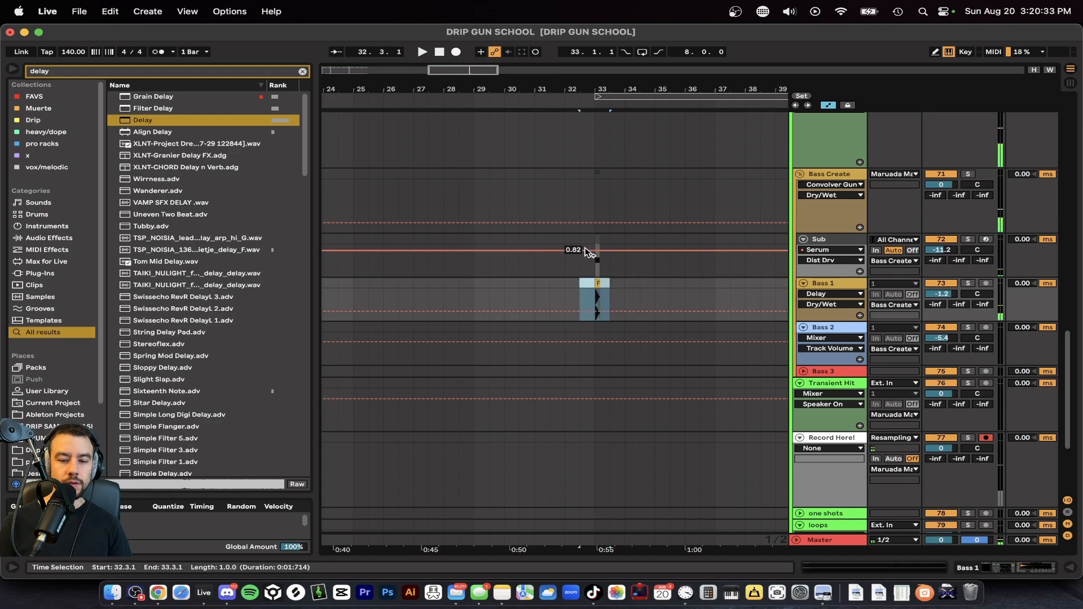
left_click(593, 264)
key("space")
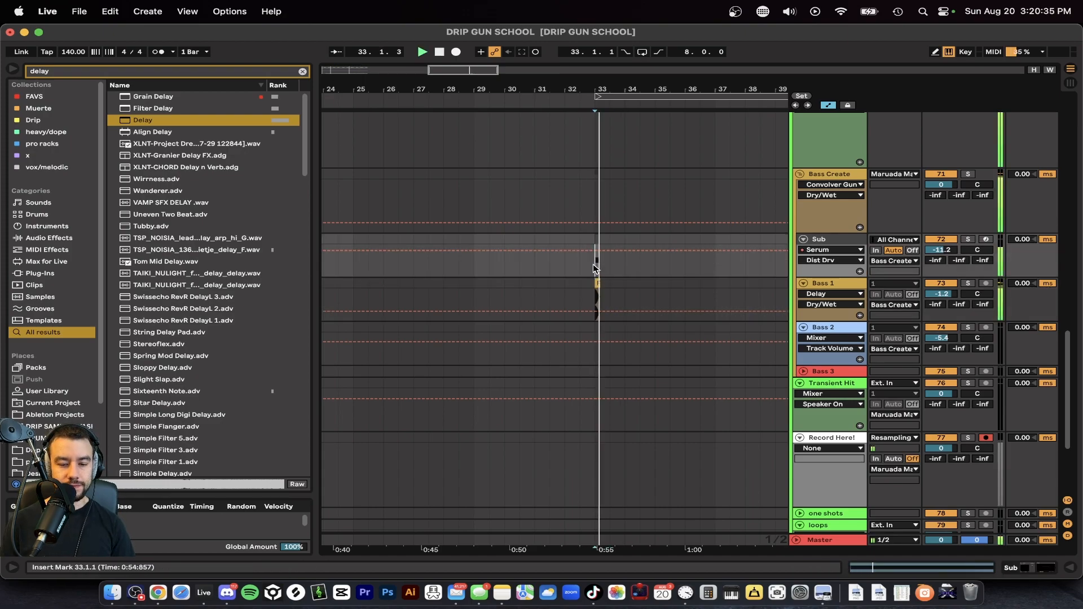
- Add an audio track with Resampling input, arm it, and solo the lower Record Here! track
scroll(593, 265, "down", 5)
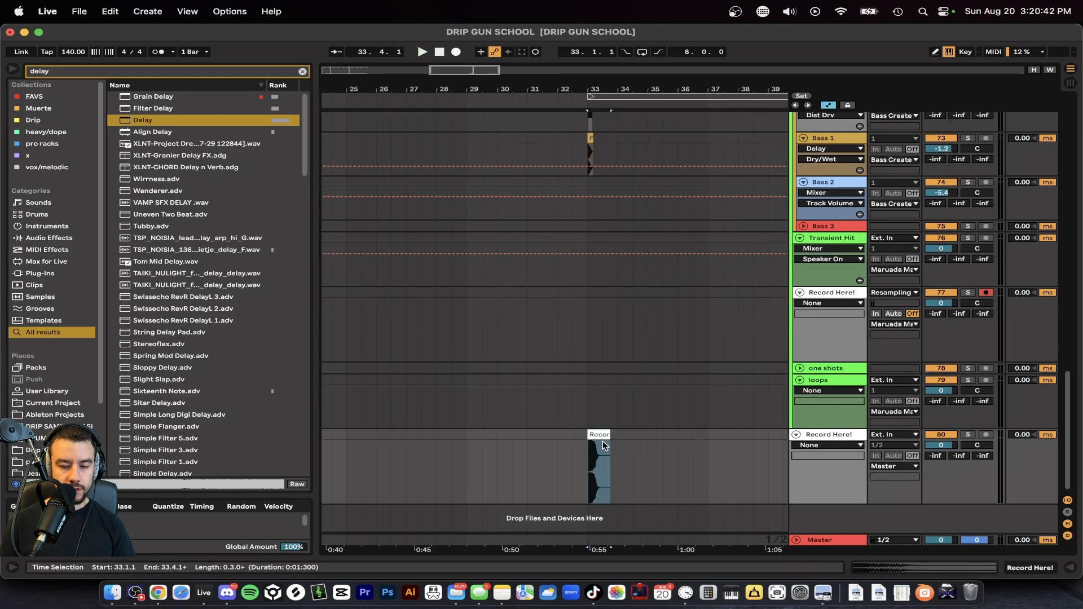
key("super+t")
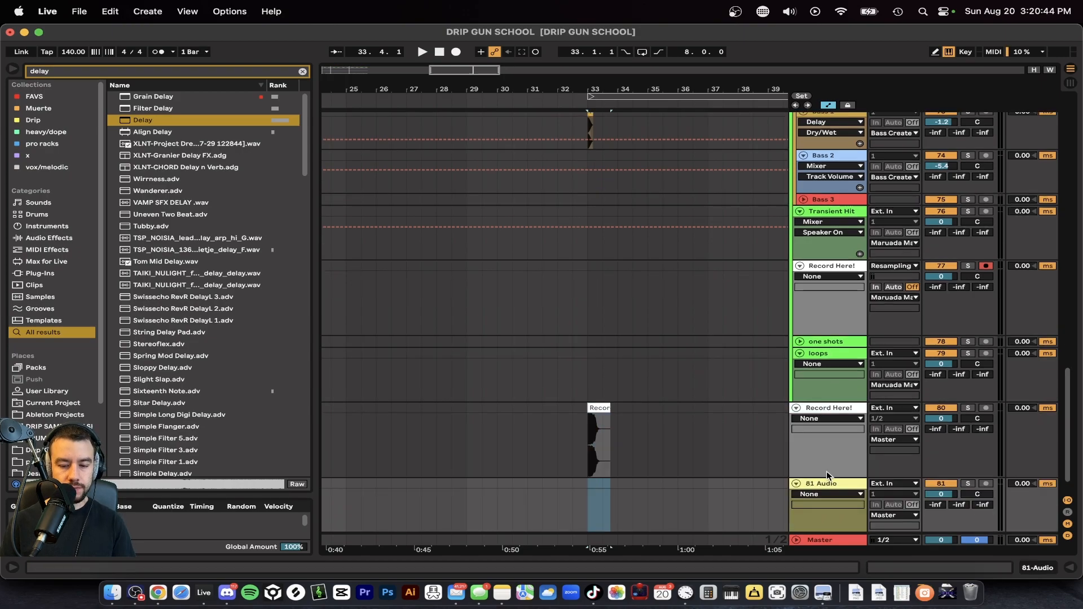
left_click(897, 483)
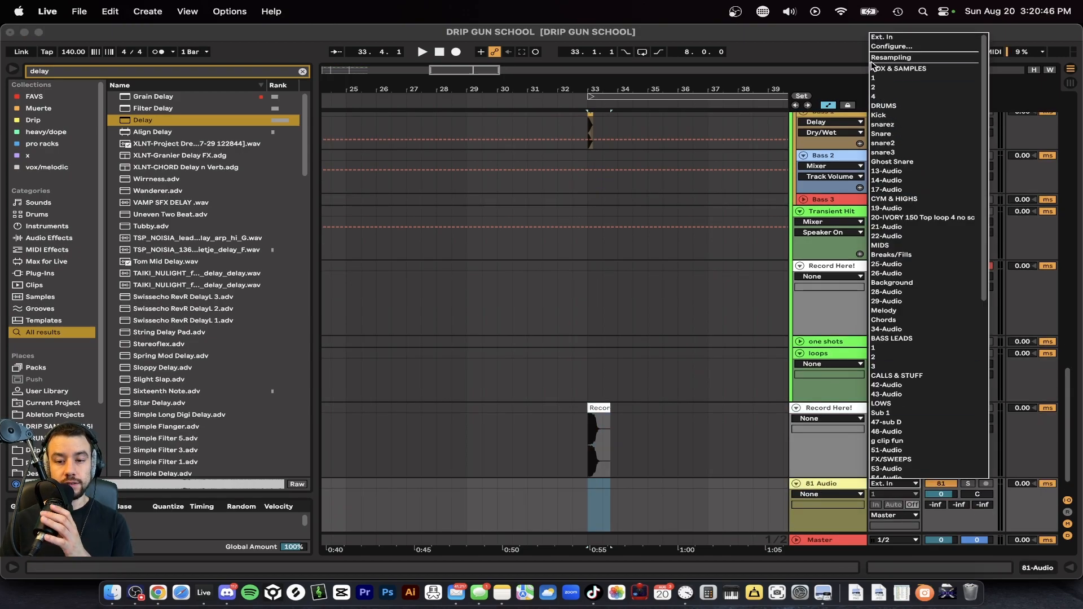
left_click(890, 57)
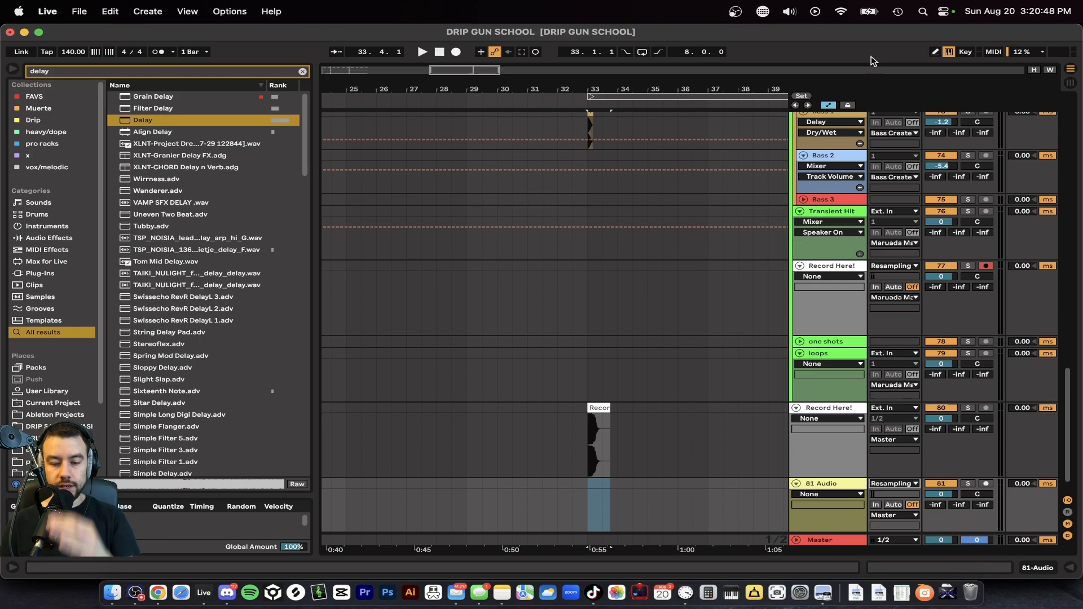
scroll(984, 462, "down", 2)
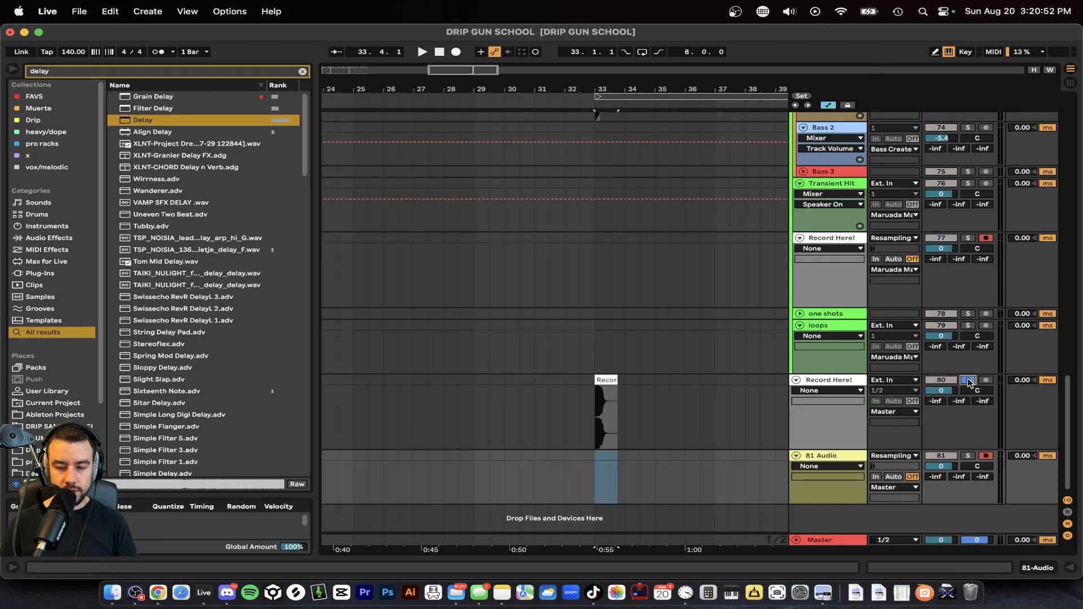
- Record a take onto the new audio track from bar 33, solo that track, and play it back
scroll(968, 382, "up", 10)
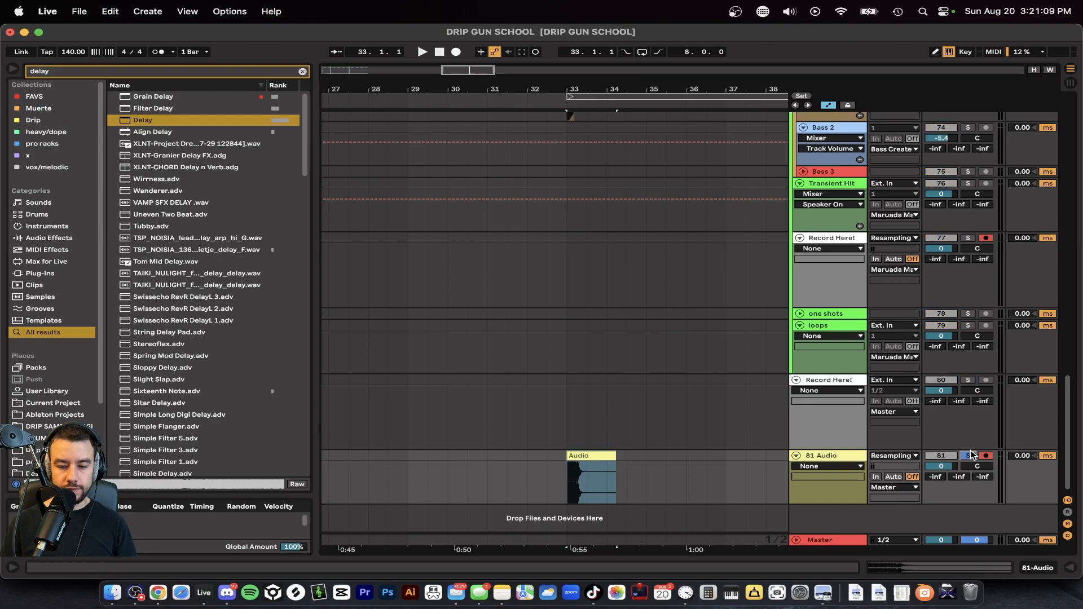
scroll(584, 402, "up", 10)
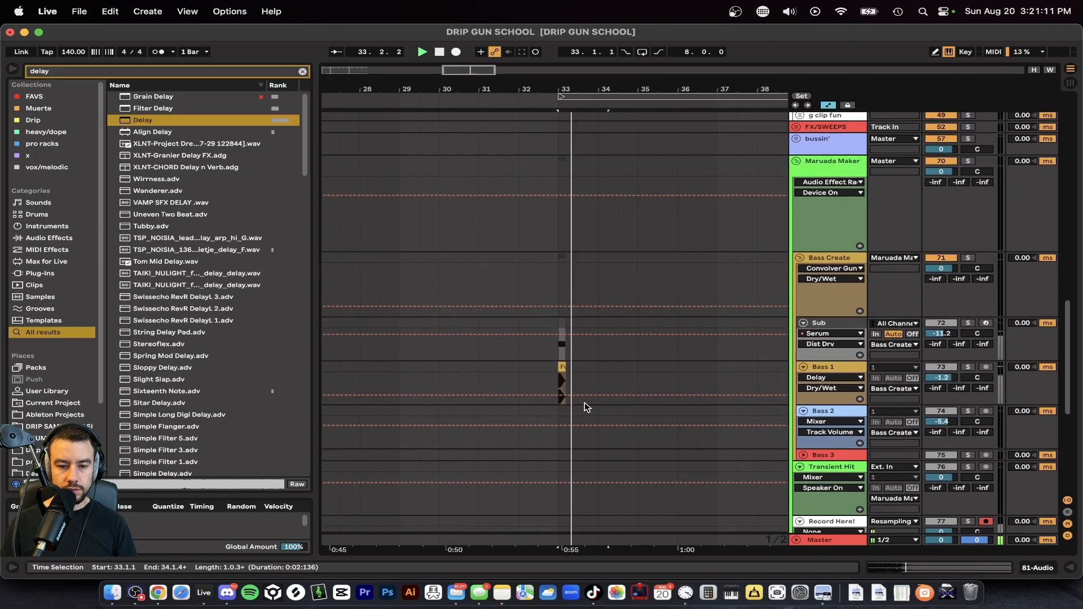
scroll(584, 401, "down", 3)
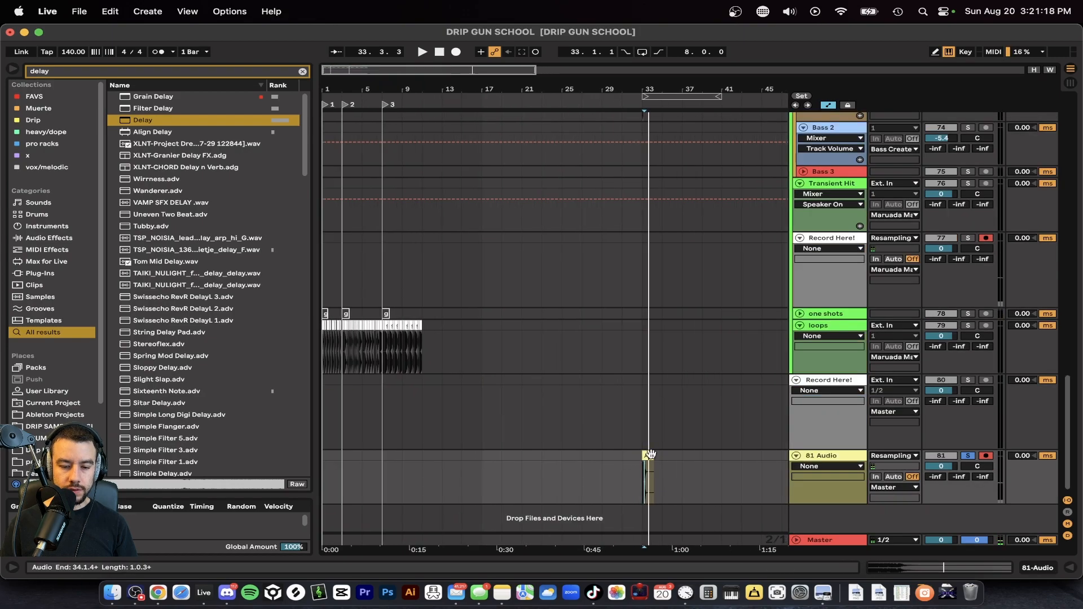
- Move the new audio clip to bar 11, right after the gun 3 loops, and rename it gun 4
left_click_drag(650, 454, 471, 457)
scroll(430, 454, "up", 3)
key("super+r")
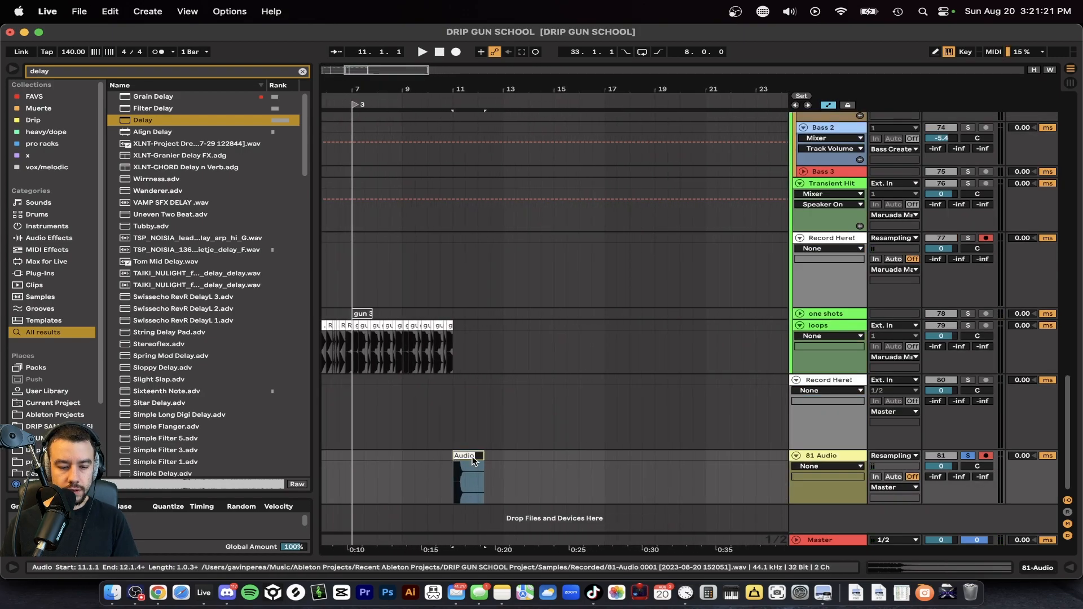
type("gun")
type("4")
key("Return")
- Delete the leftover empty Record Here! track above the gun 4 track
left_click(830, 421)
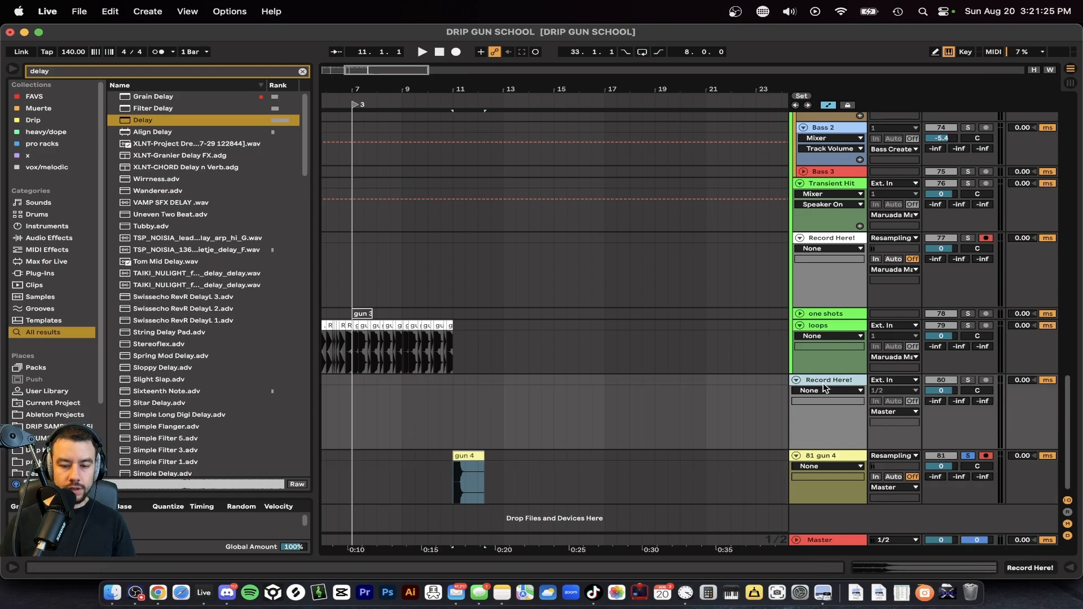
key("Delete")
scroll(461, 384, "up", 2)
scroll(461, 384, "left", 5)
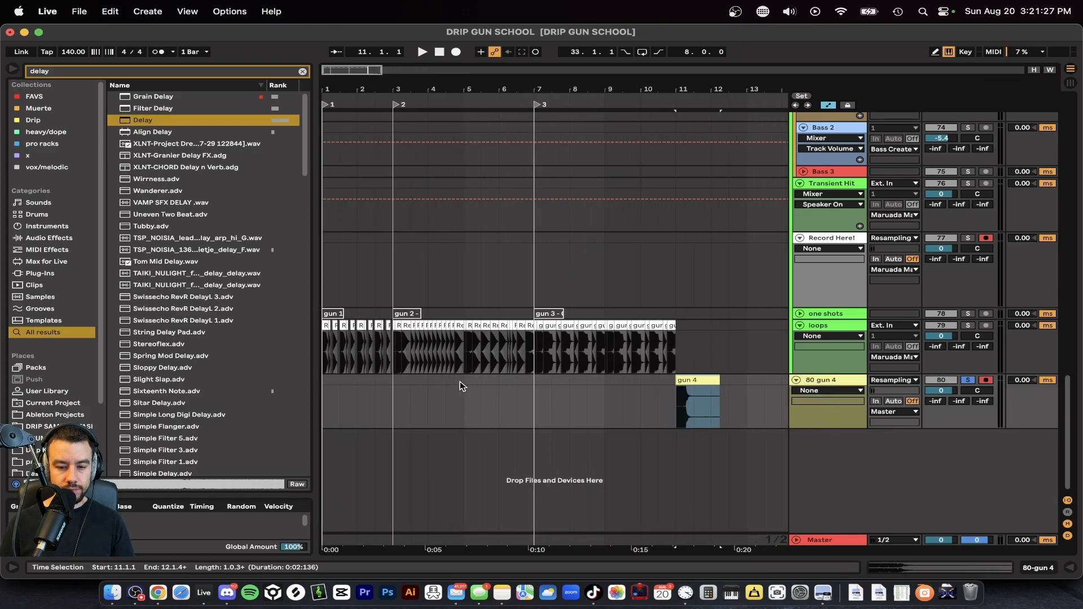
- Rename the gun 4 clip at bar 11 as gun 4 - D#
scroll(462, 384, "down", 3)
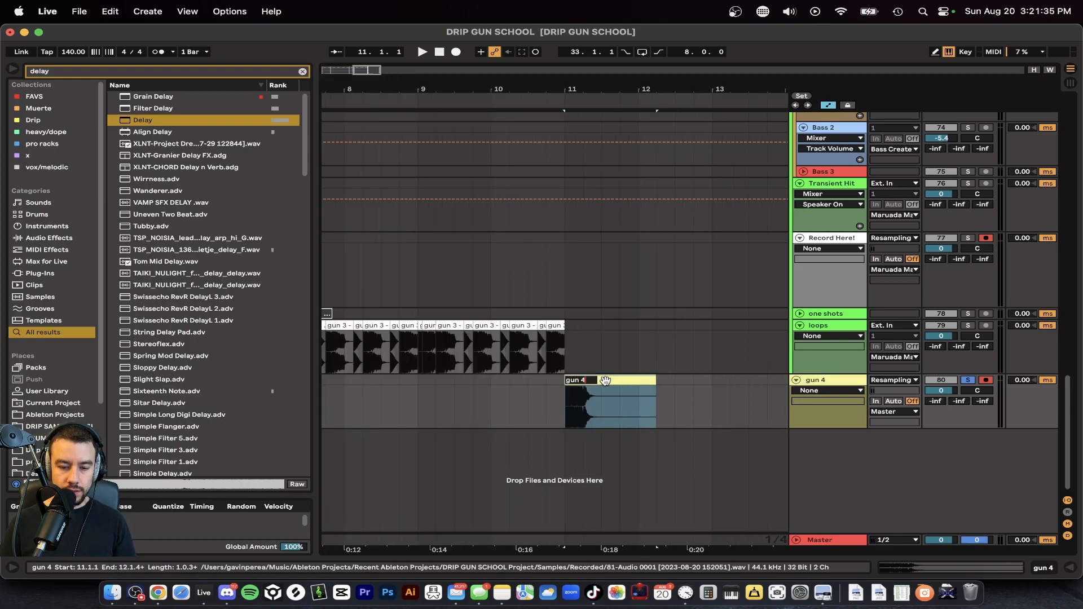
key("super+r")
type("gun 4 - D#")
key("Return")
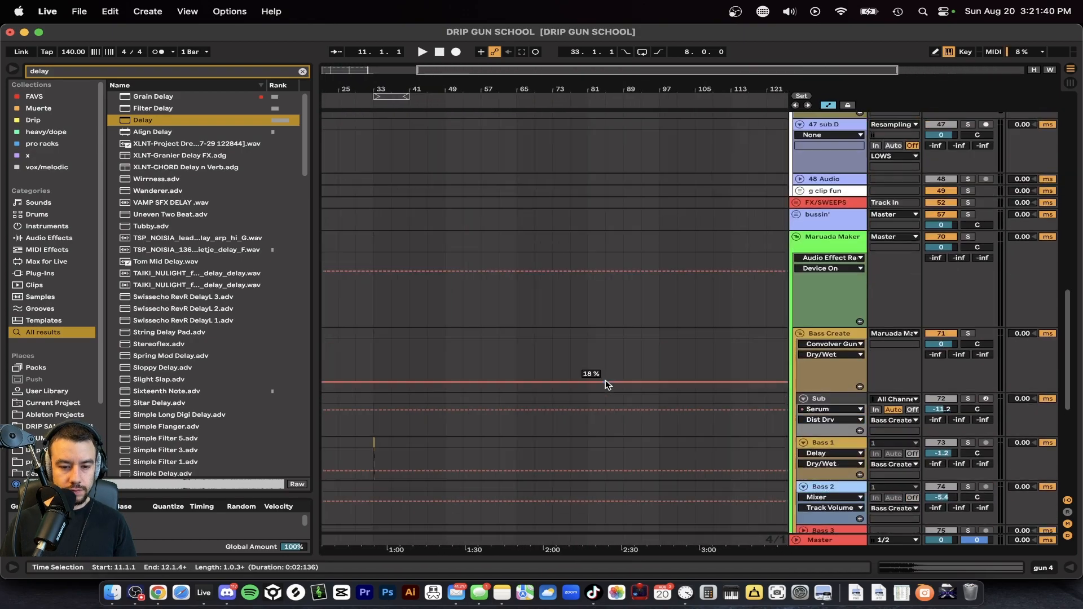
- Move the gun 3 loop clips from bars 7 to 11 onto the gun 4 track and play them with the track soloed
left_click_drag(669, 430, 448, 479)
left_click(968, 457)
key("space")
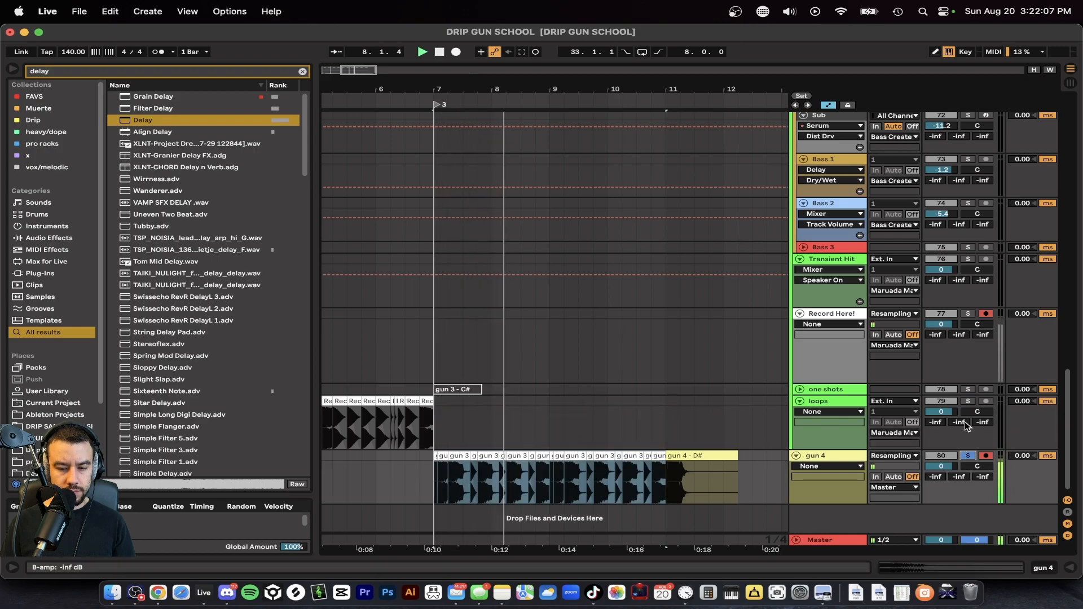
- Play the gun 3 loops on the soloed loops track for comparison, and return them to the gun 4 track
scroll(687, 428, "down", 3)
key("space")
left_click_drag(650, 475, 540, 402)
key("space")
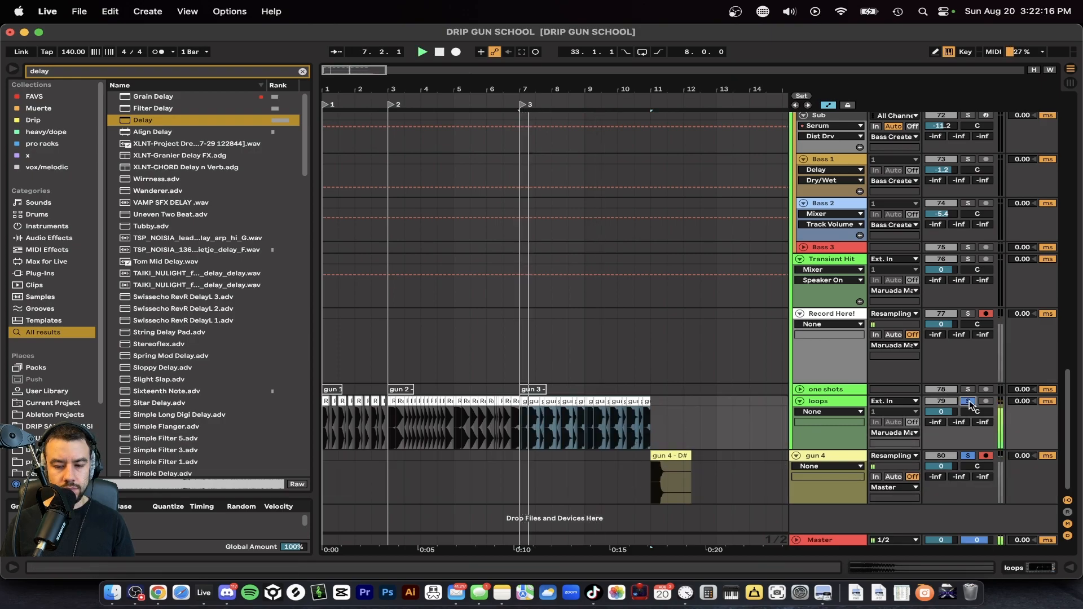
left_click(525, 424)
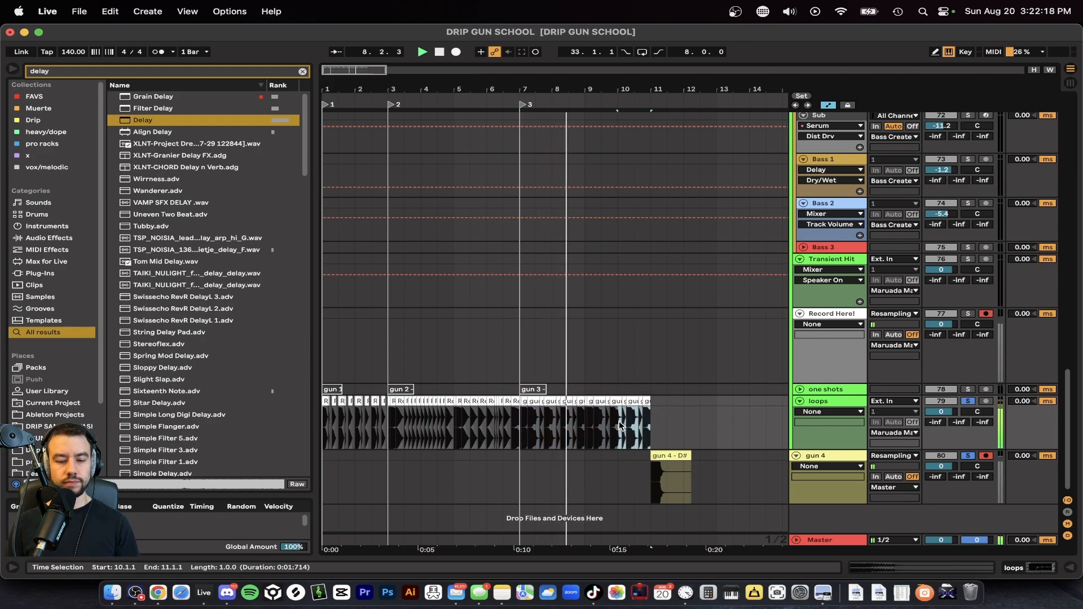
left_click(535, 439)
- Add an EQ Eight to the gun 4 track and set its low-cut filter frequency to 114 Hz
double_click(840, 455)
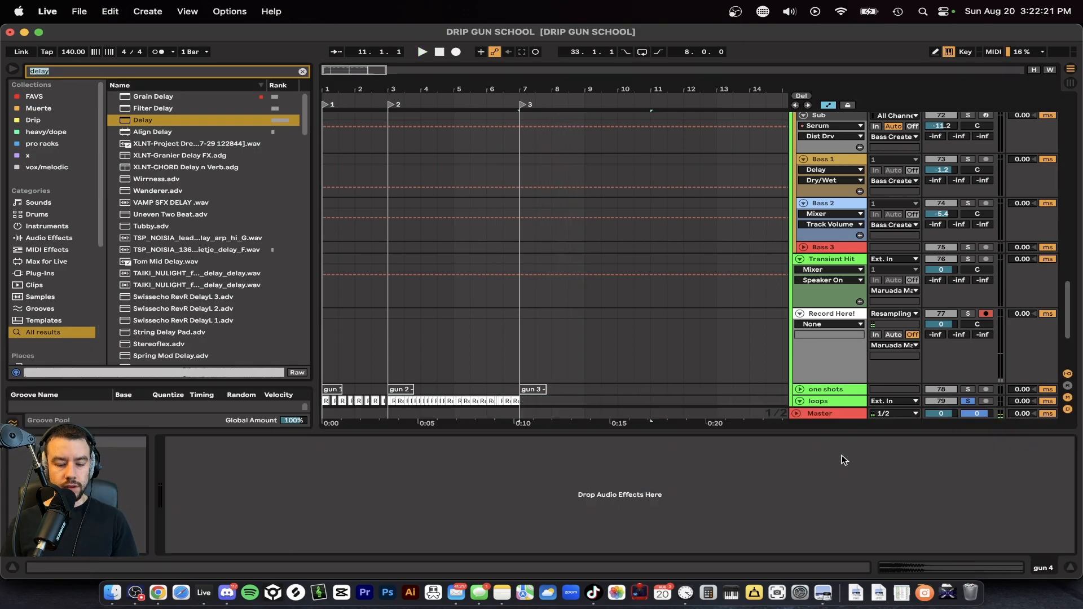
key("super+f")
type("eq")
left_click_drag(155, 108, 414, 497)
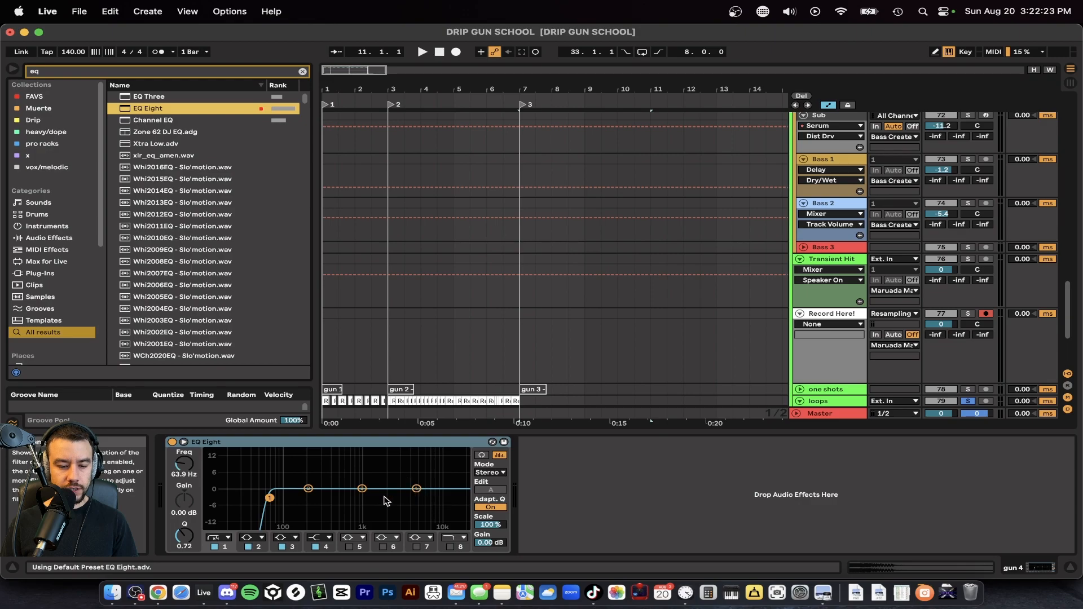
left_click_drag(275, 497, 289, 497)
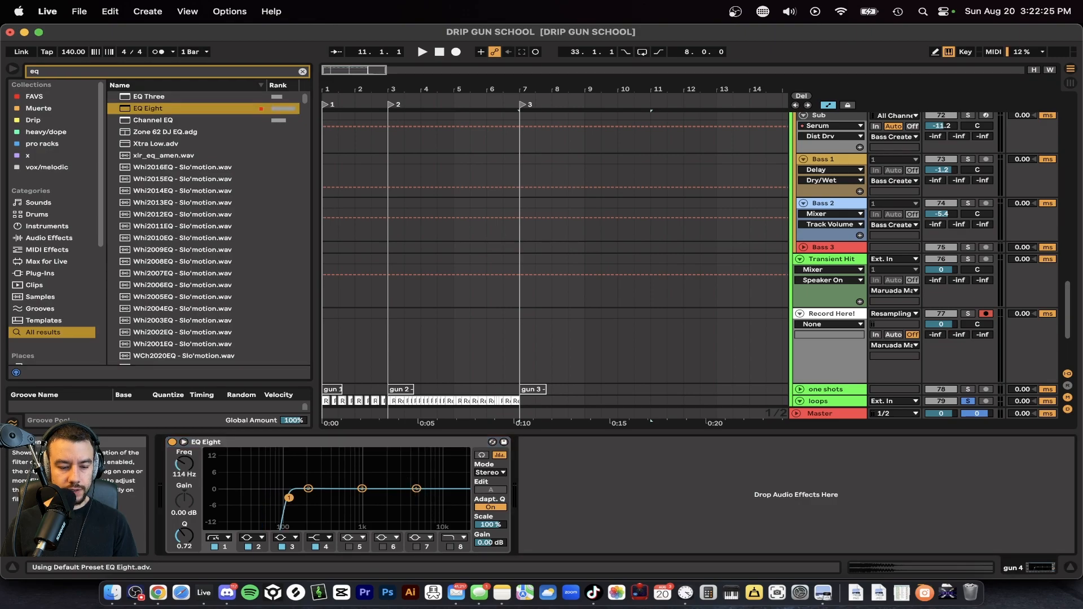
- Play the gun 3 loops from bar 7 through the gun 4 track
left_click(452, 433)
scroll(460, 434, "right", 1)
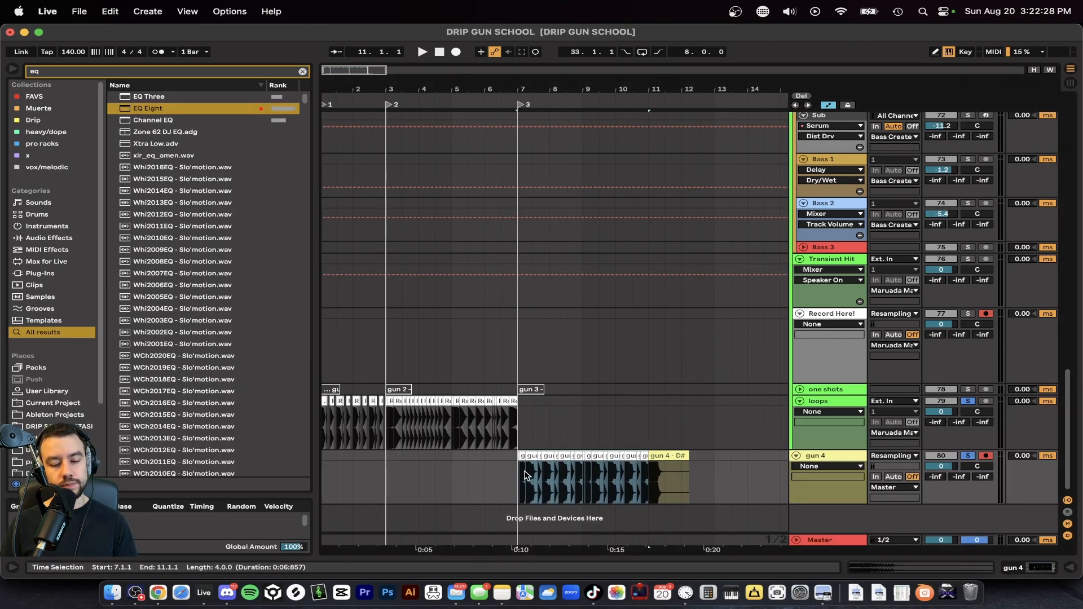
left_click(527, 473)
key("space")
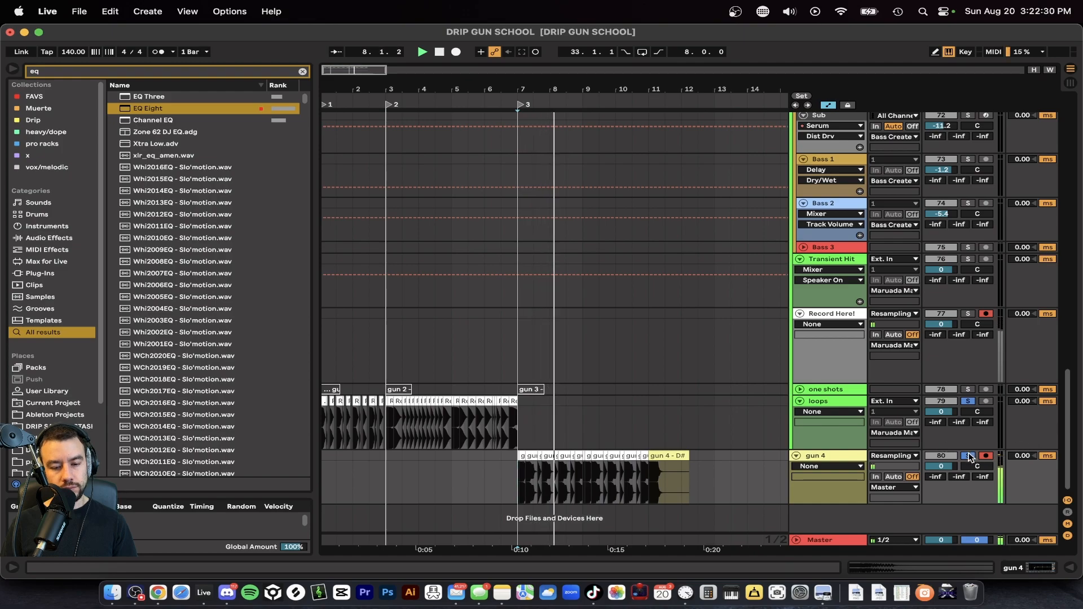
scroll(603, 485, "up", 3)
scroll(604, 473, "down", 2)
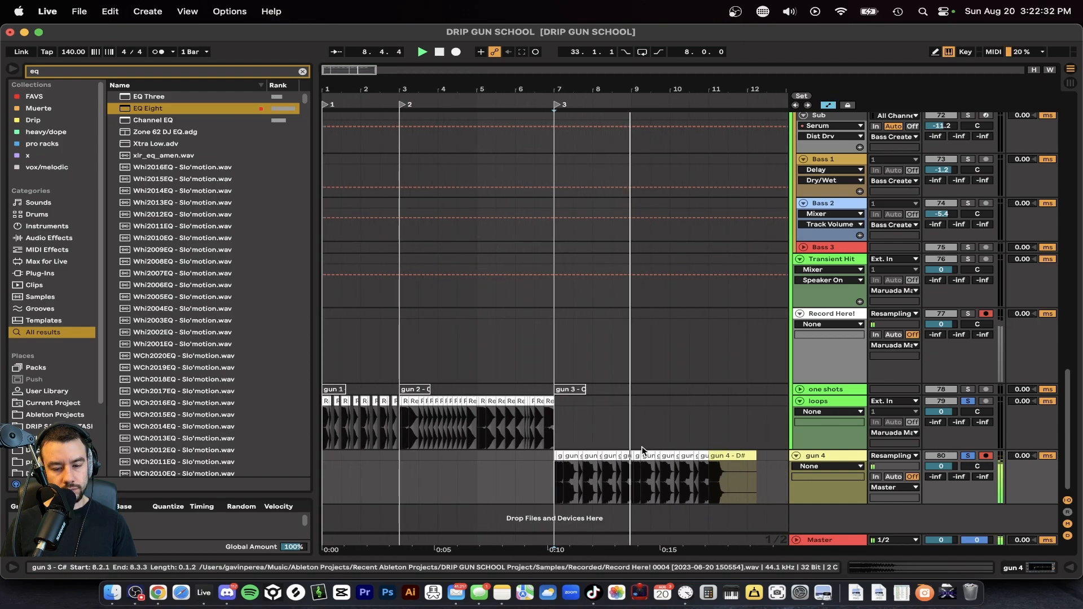
- Try the gun 2 loops from bars 3 to 7 on the gun 4 track during playback, and undo the move
left_click(543, 442)
key("space")
key("space")
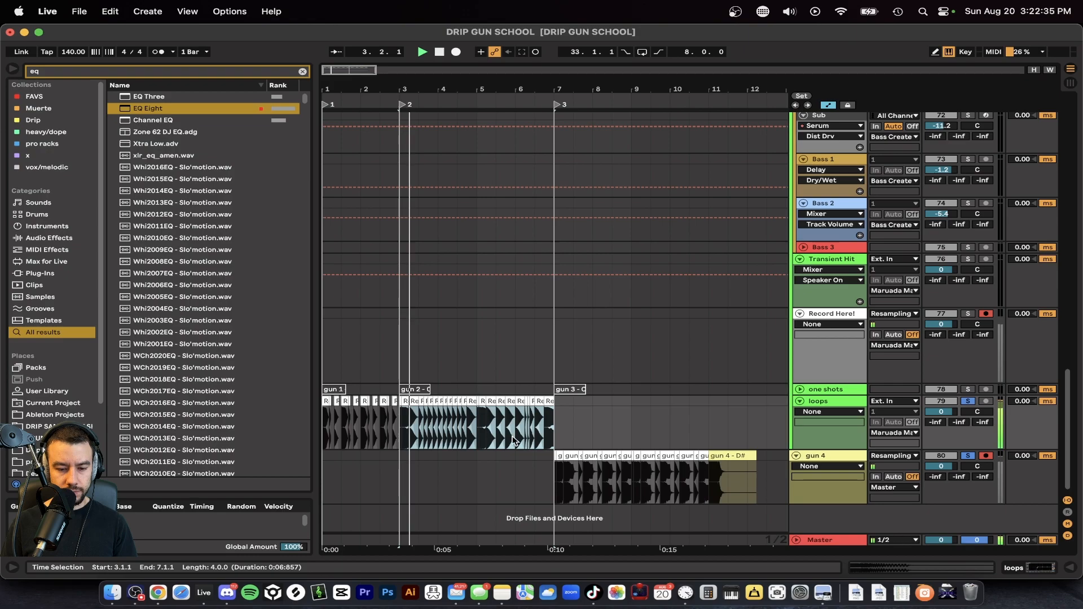
left_click_drag(468, 402, 468, 455)
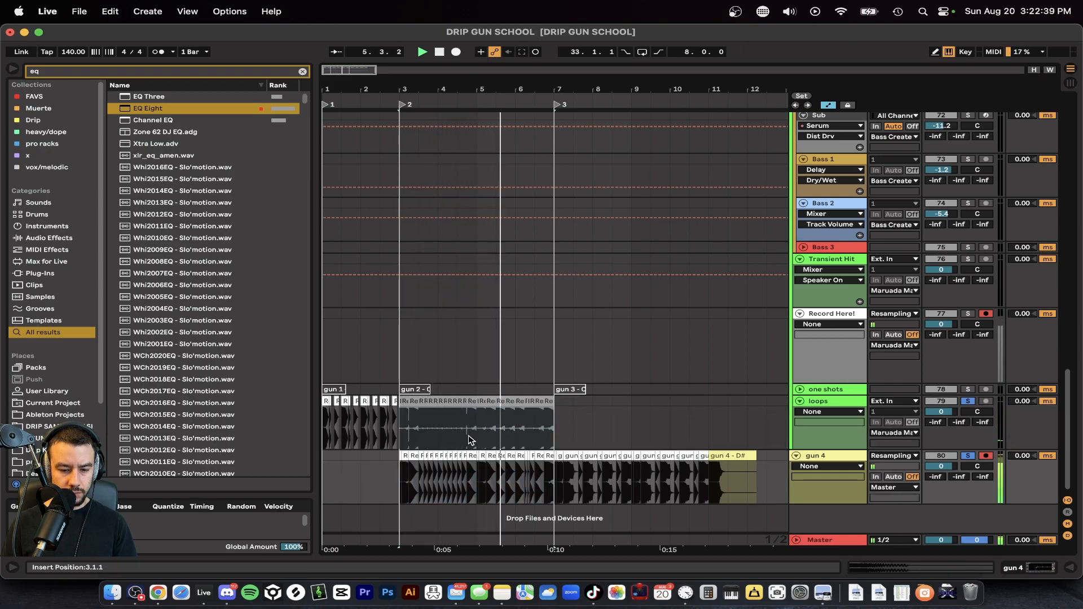
key("super+z")
- Turn off the solos on the loops and gun 4 tracks, and play the arrangement from bar 1
left_click(555, 489)
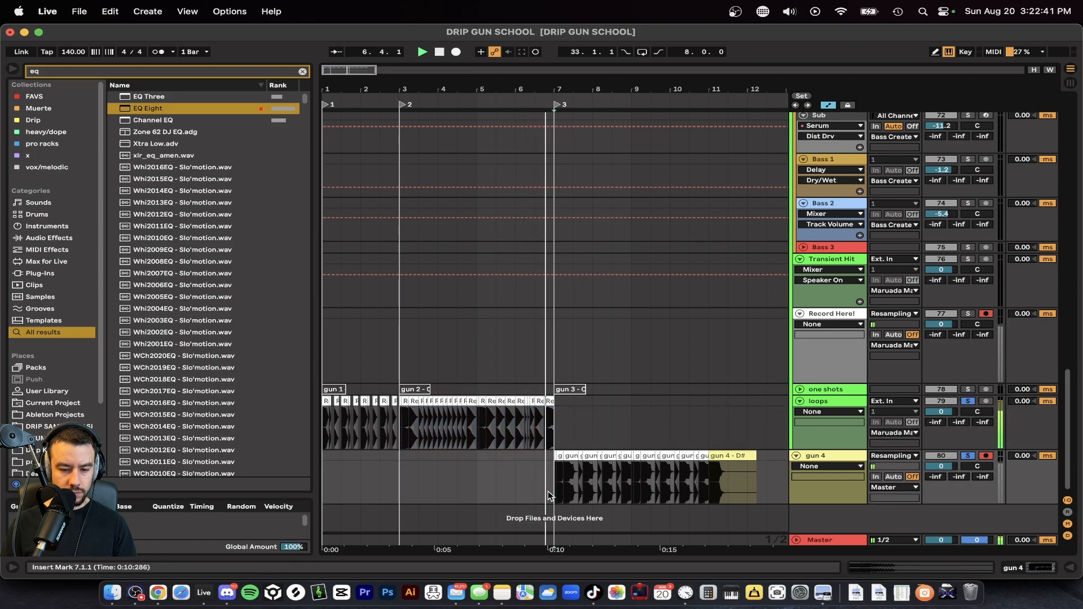
left_click(968, 455)
scroll(711, 447, "down", 5)
scroll(620, 442, "up", 3)
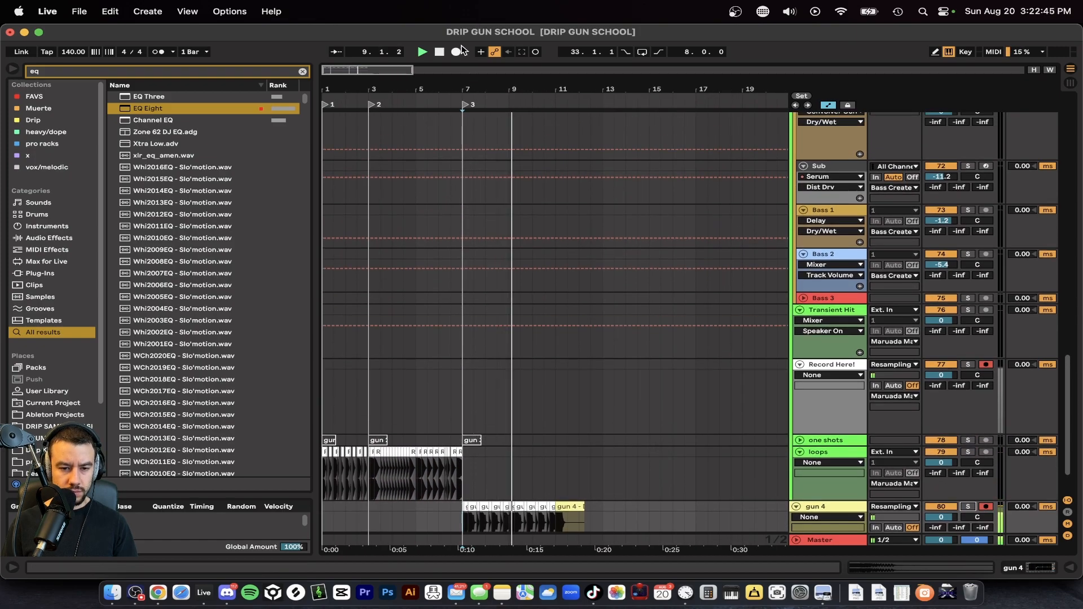
key("Home")
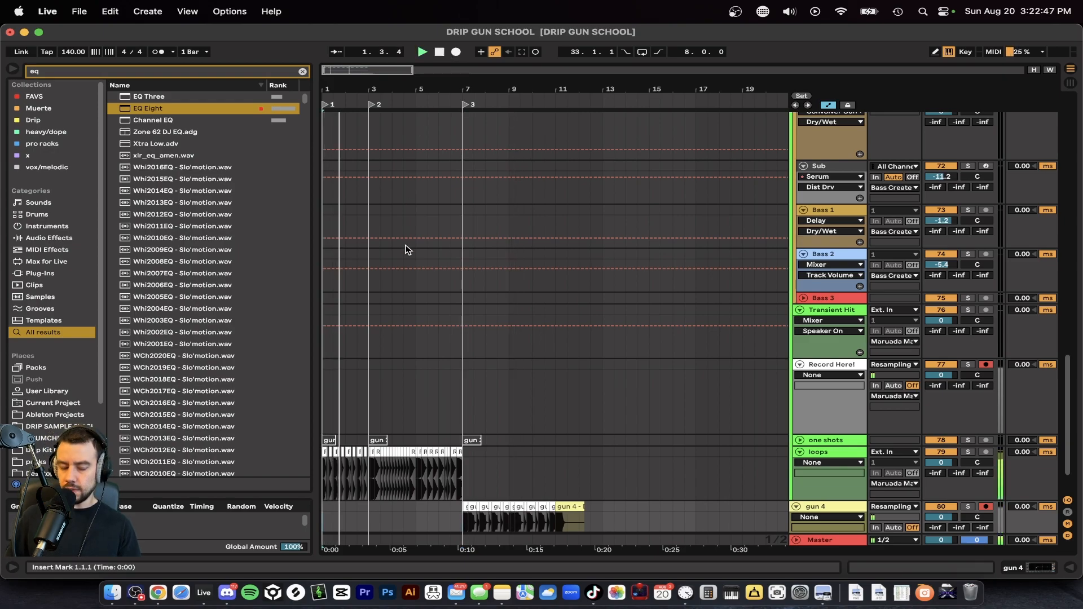
- Rename the gun 4 track as no disp groiup
scroll(793, 423, "down", 2)
key("super+r")
type("no disp gro")
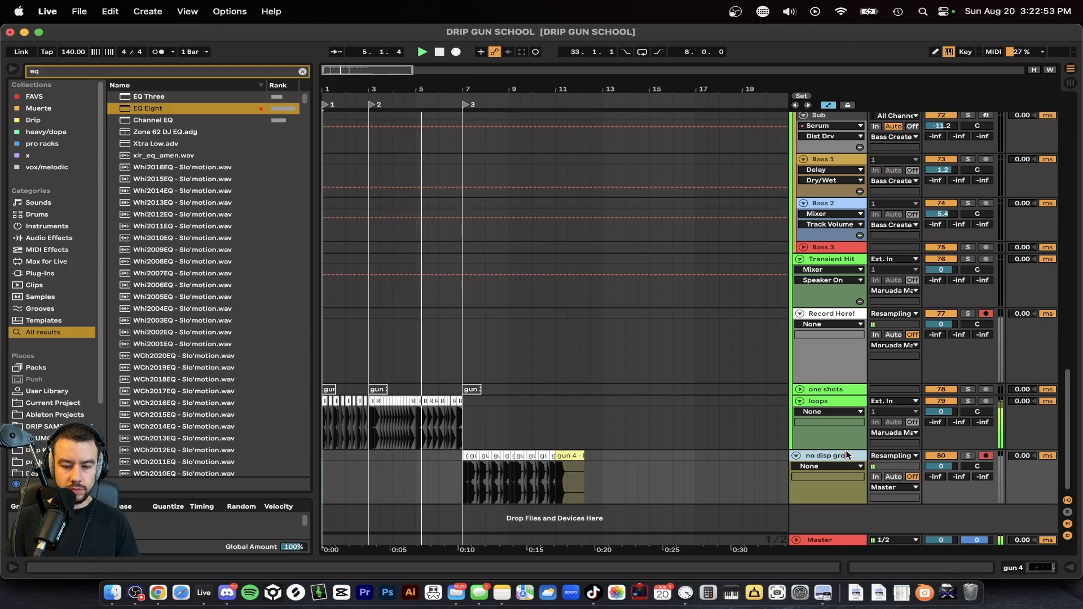
type("iup")
key("Return")
- Change the name of the no disp groiup track to no disp loops
key("minus")
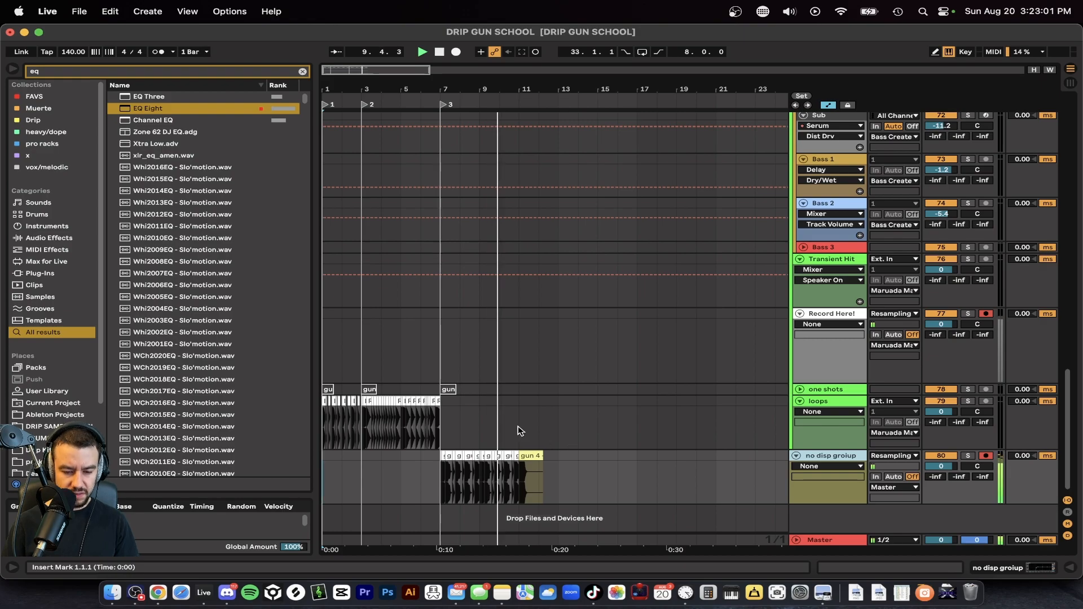
key("plus")
scroll(534, 424, "up", 2)
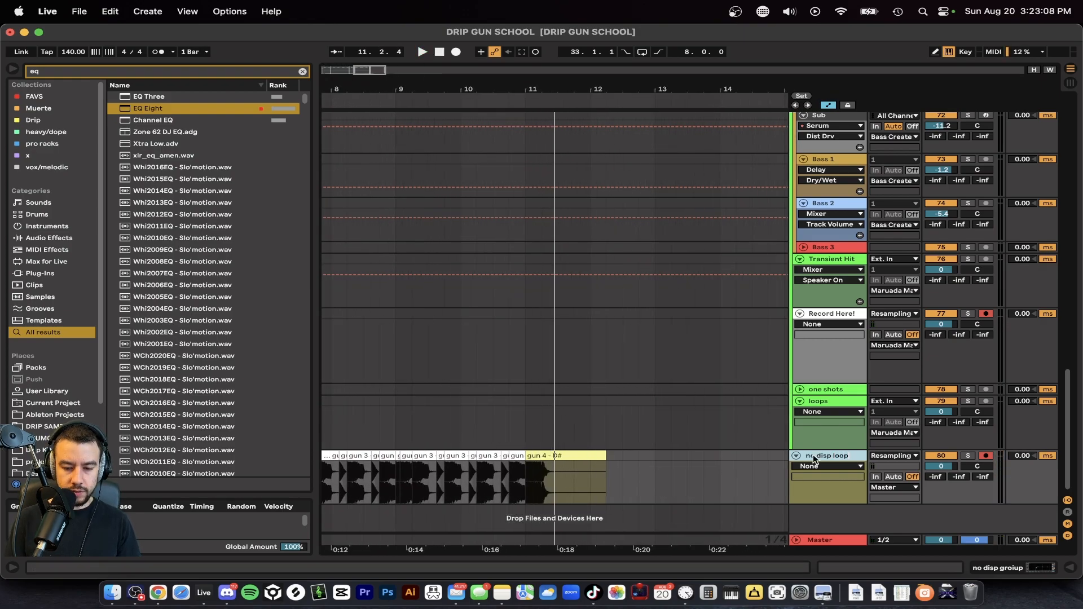
type("s")
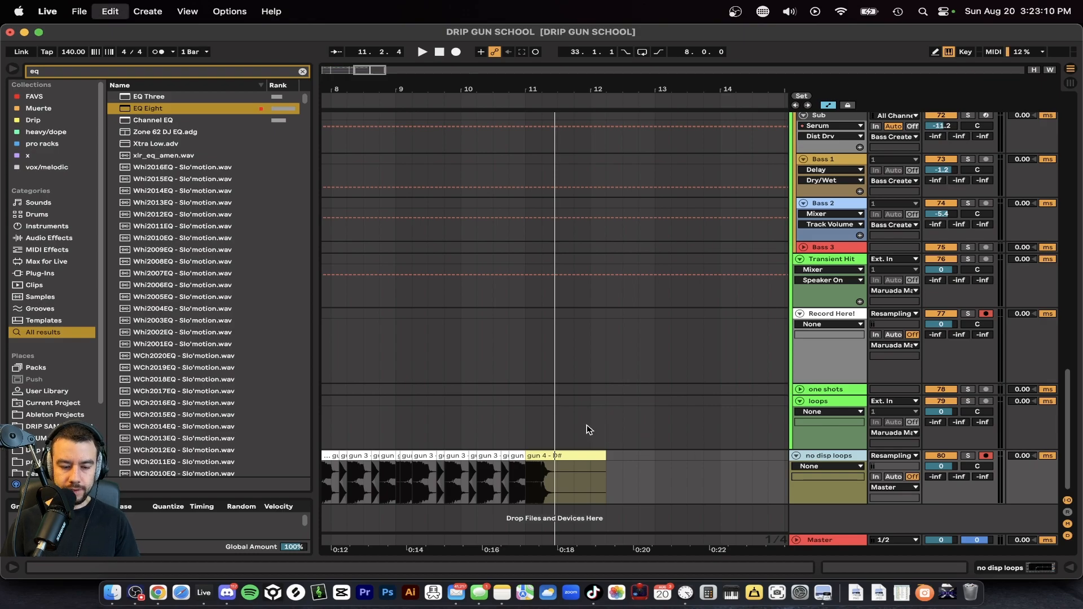
- Duplicate the no disp loops track, hide automation, and delete the gun 3 clips from the copy
key("super+d")
key("minus")
left_click_drag(550, 510, 350, 513)
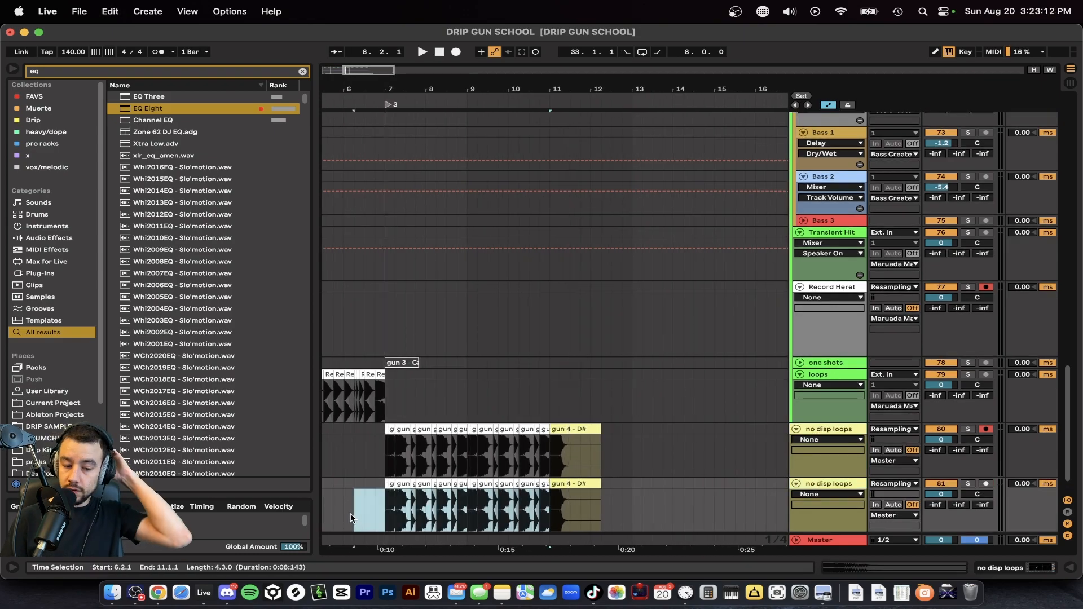
key("a")
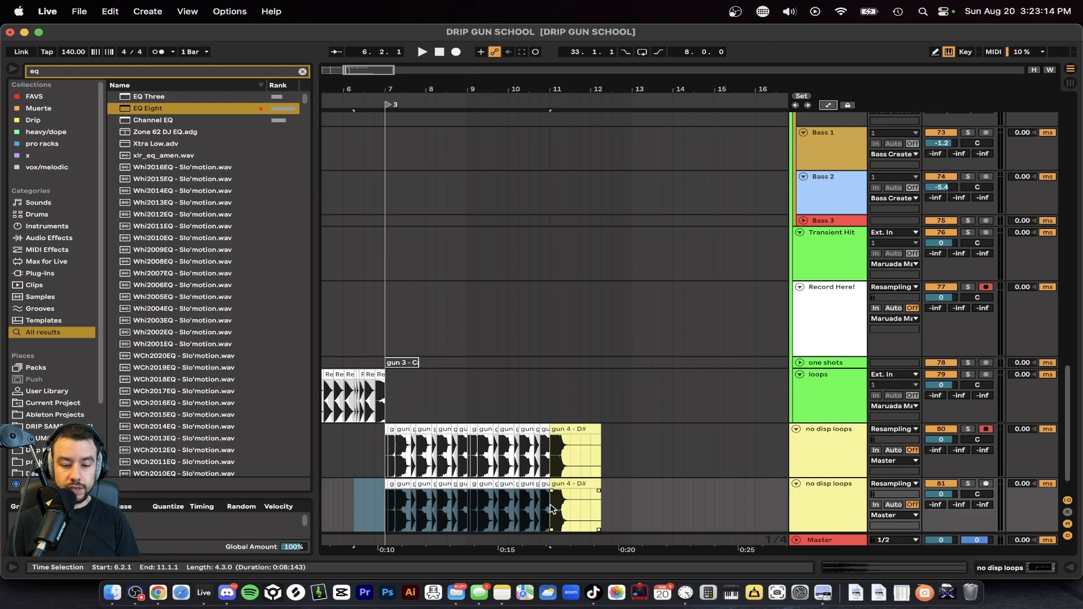
left_click_drag(550, 508, 364, 503)
key("Delete")
- Place the copied track above the original as no disp one shot, and delete the gun 4 clip from no disp loops
left_click_drag(818, 503, 818, 446)
left_click(564, 486)
key("Delete")
- Play the gun 3 loops from bar 7 on the no disp loops track
key("minus")
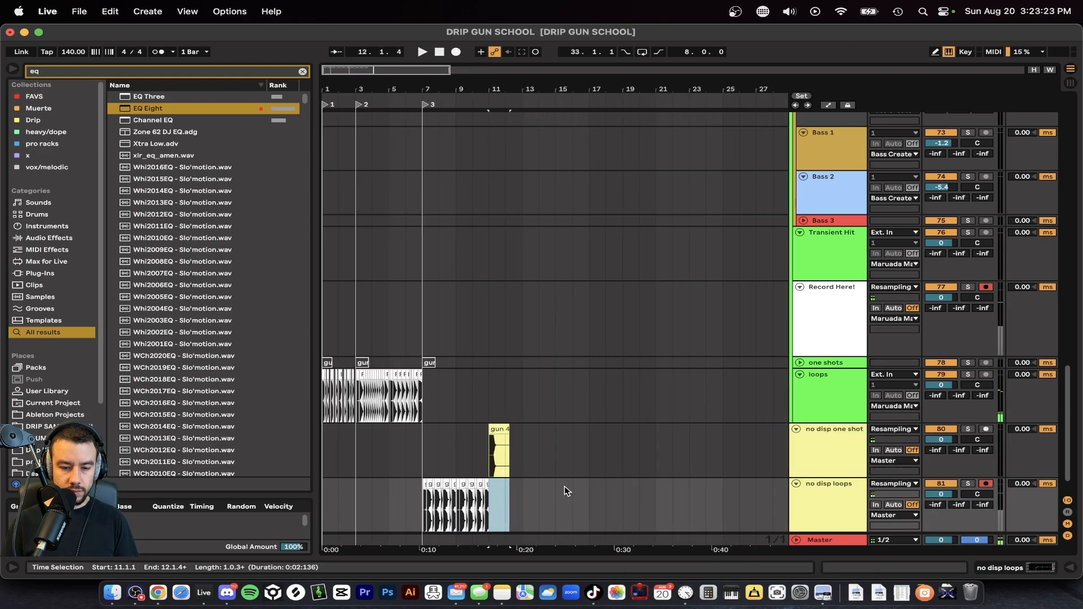
scroll(564, 486, "down", 2)
key("plus")
key("plus")
key("space")
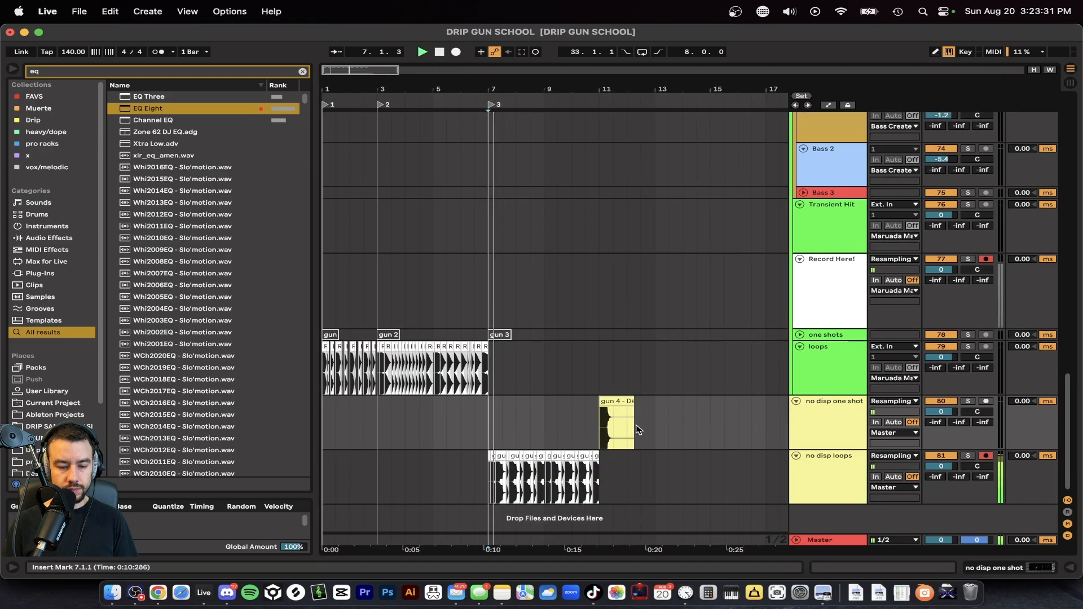
- Copy the gun 4 - D# clip onto the no disp loops track at bar 11, and deactivate the original one-shot clip
key("plus")
left_click(635, 404)
key("0")
key("super+c")
scroll(631, 474, "up", 3)
left_click(615, 486)
key("super+v")
left_click_drag(642, 457, 622, 455)
key("0")
scroll(621, 455, "up", 5)
scroll(765, 458, "down", 5)
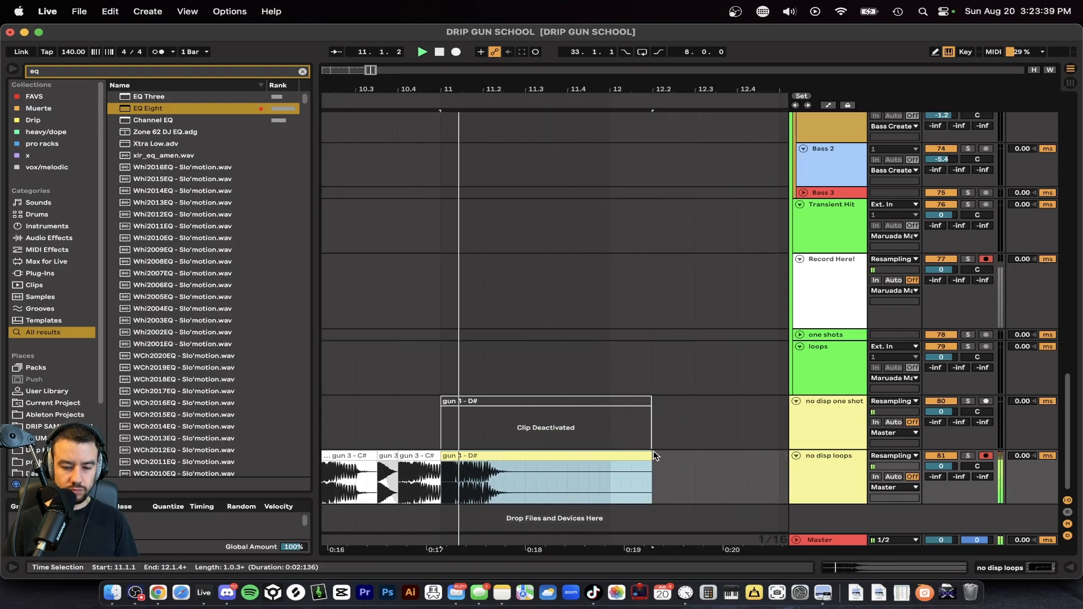
- Shorten the active gun 4 - D# clip to one beat, duplicate it at 11.2.1, and play both
left_click_drag(653, 452, 476, 454)
double_click(452, 455)
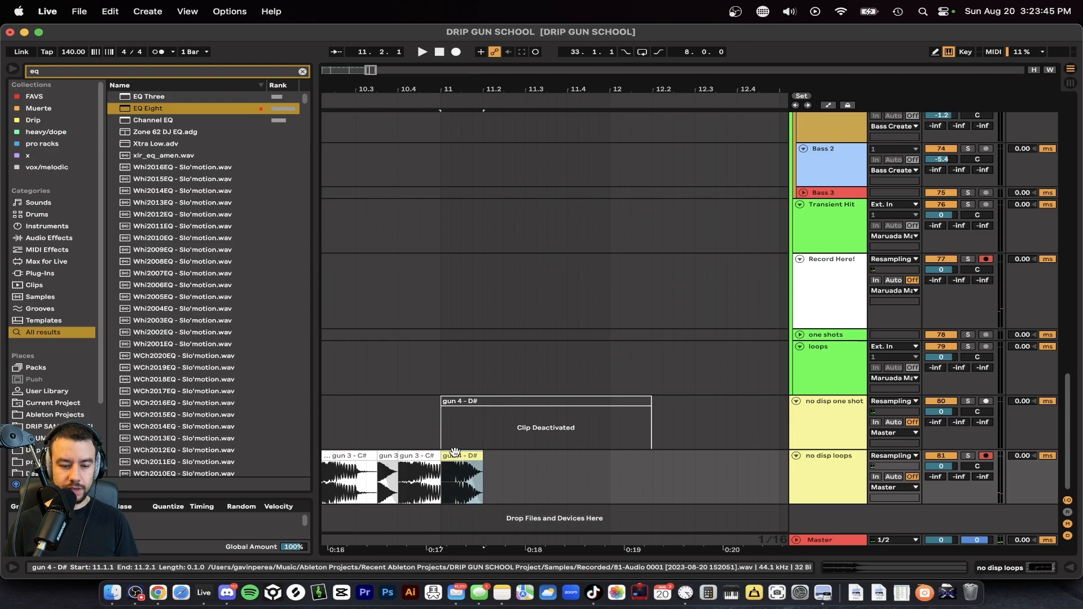
key("super+d")
key("space")
key("space")
left_click(455, 215)
key("space")
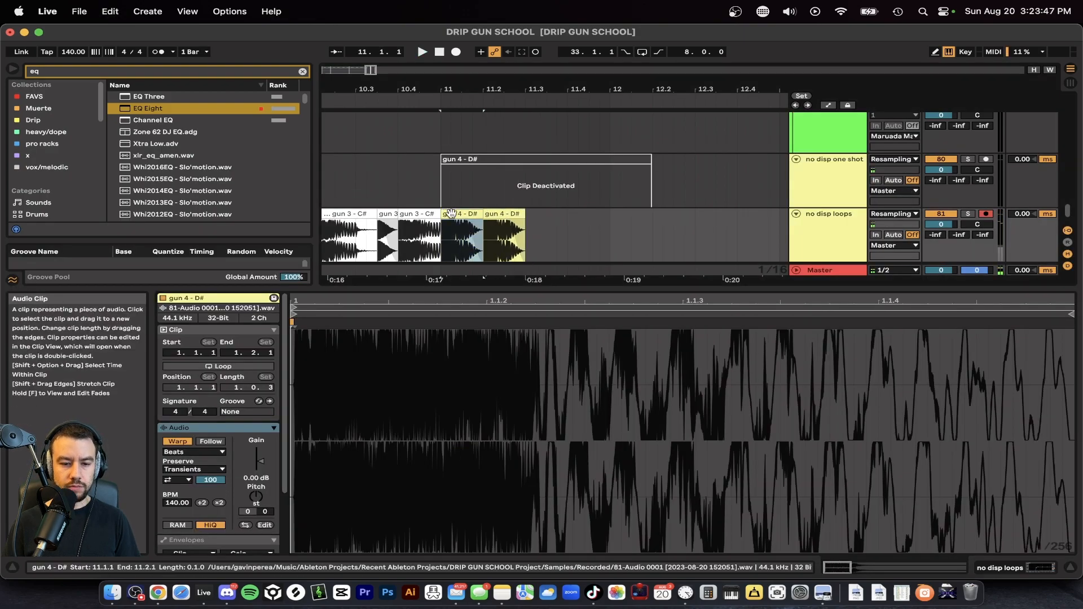
key("space")
left_click(481, 289)
scroll(482, 294, "up", 1)
scroll(485, 294, "down", 1)
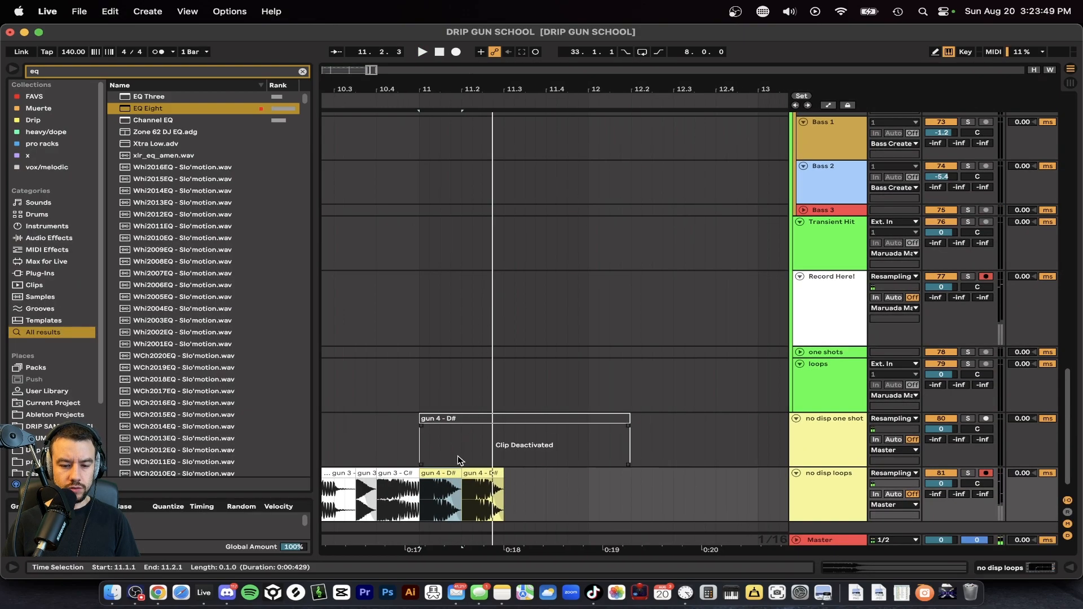
- Add a third one-beat gun 4 clip at 11.3.1 with a much steeper fade-out, and play from bar 11
left_click(490, 474)
left_click(439, 473)
key("space")
left_click(481, 472)
left_click(517, 499)
key("super+v")
left_click_drag(527, 481, 509, 483)
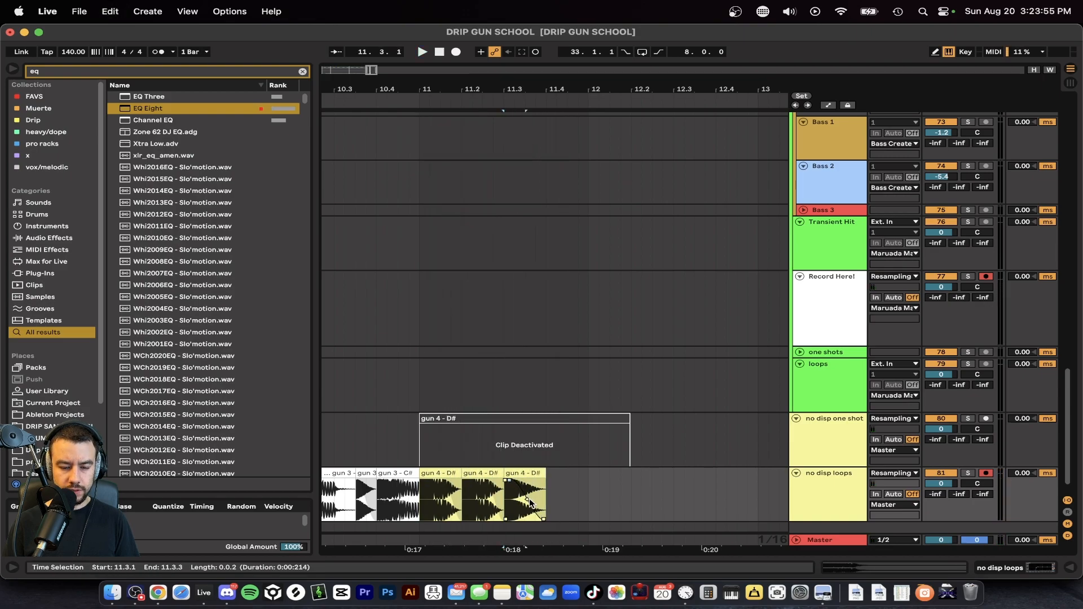
left_click(440, 473)
key("space")
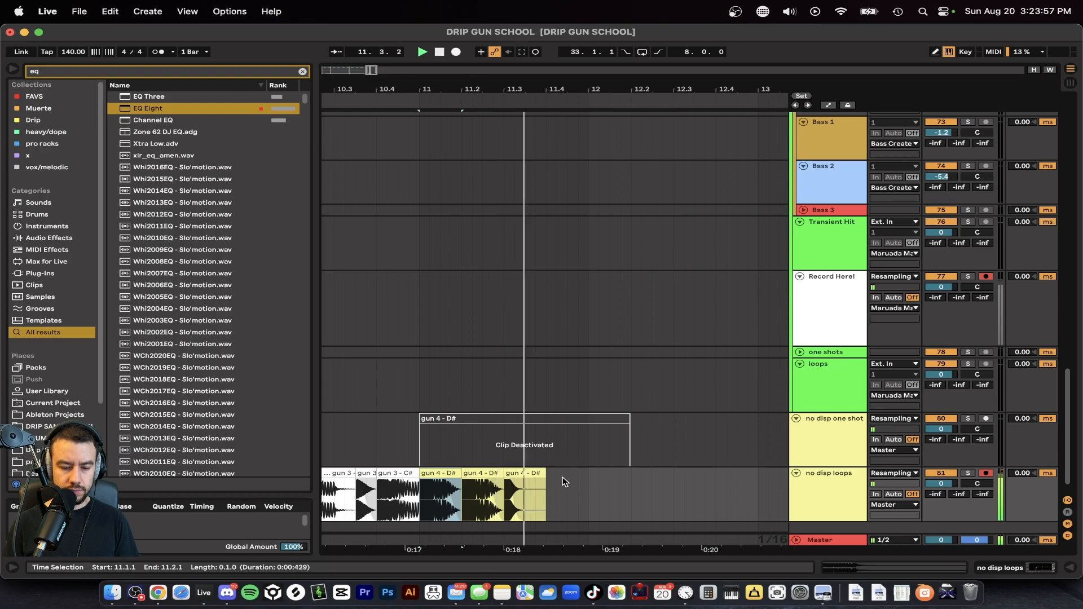
- Duplicate the third gun 4 clip to 11.4.1, give the copy a more gradual fade-out, and play from bar 11
left_click(545, 478)
key("super+d")
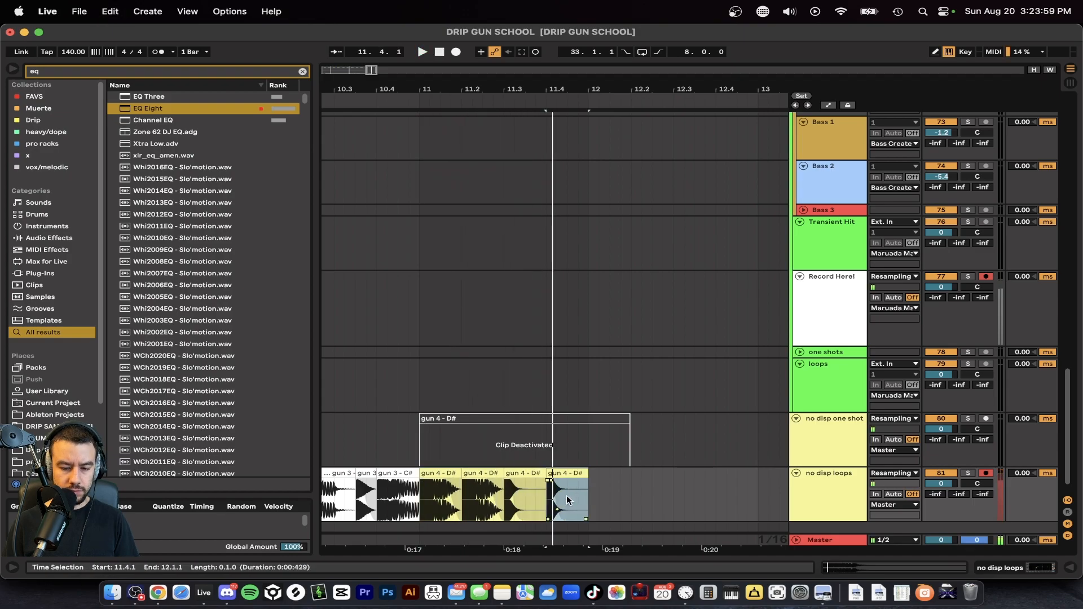
left_click(556, 516)
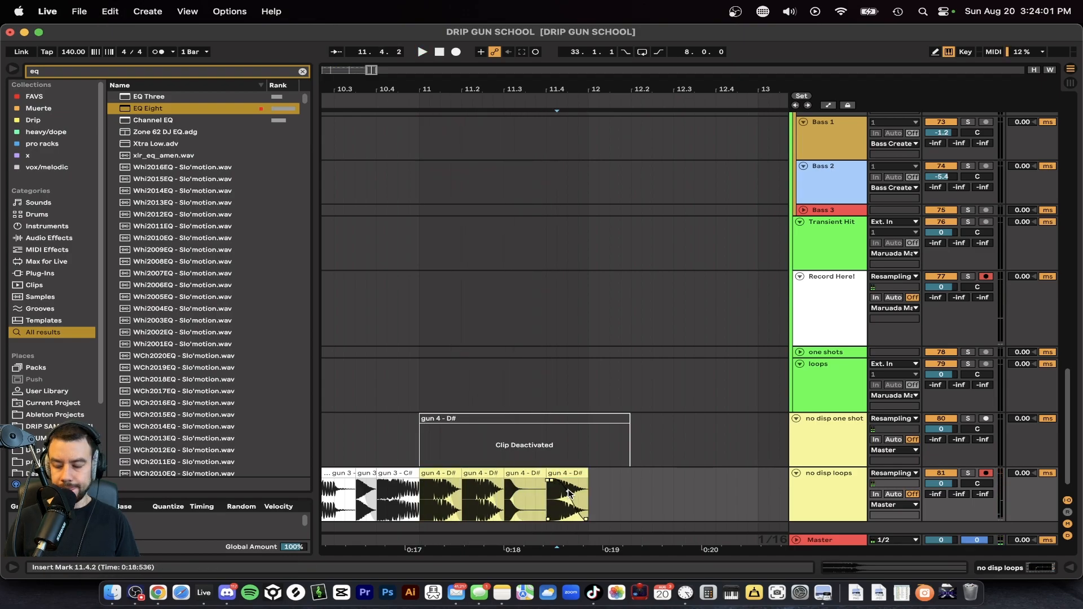
key("space")
left_click(419, 449)
key("space")
key("space")
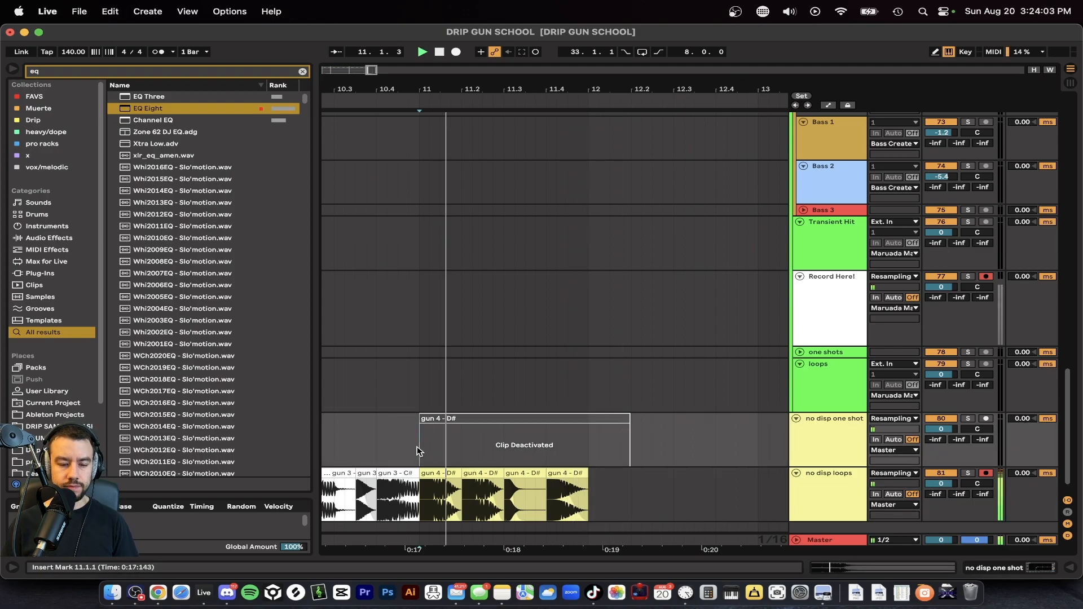
- Duplicate the last two gun 4 clips of bar 11 to 12.1.1
scroll(419, 449, "right", 2)
scroll(419, 449, "down", 1)
left_click_drag(494, 471, 431, 482)
key("super+d")
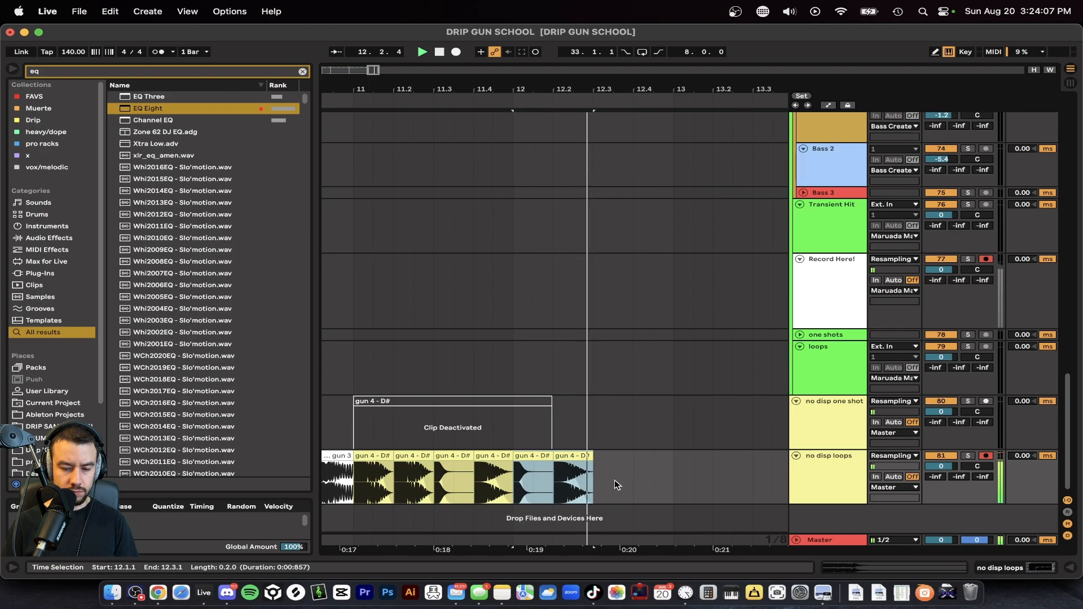
- Shorten the gun 4 clip at 12.1.1 to a sixteenth note and duplicate it three times to fill the beat
left_click(543, 468)
left_click_drag(546, 456, 534, 456)
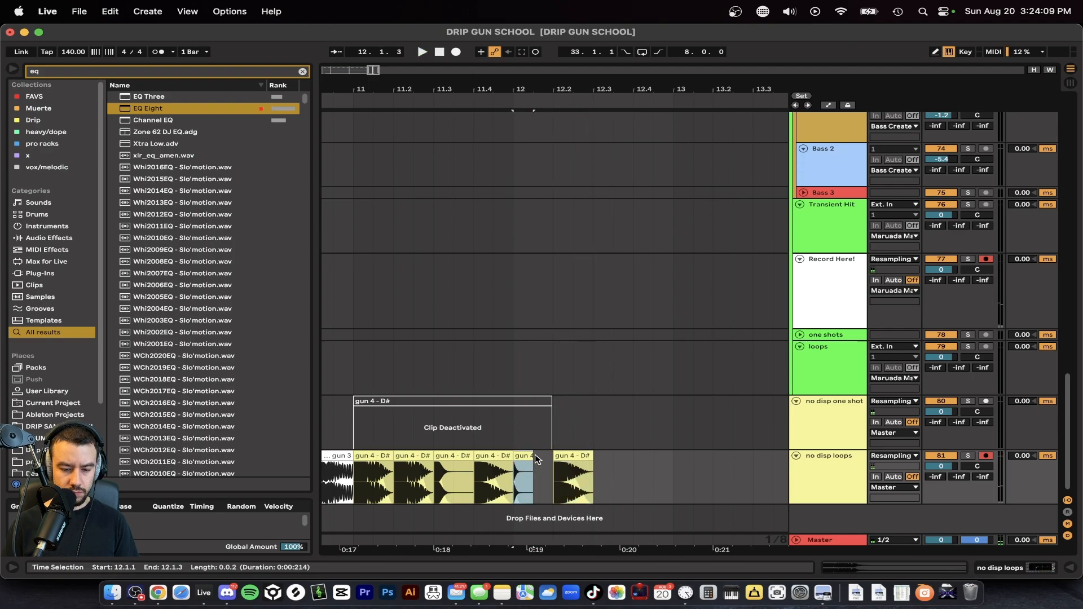
left_click(534, 477)
key("plus")
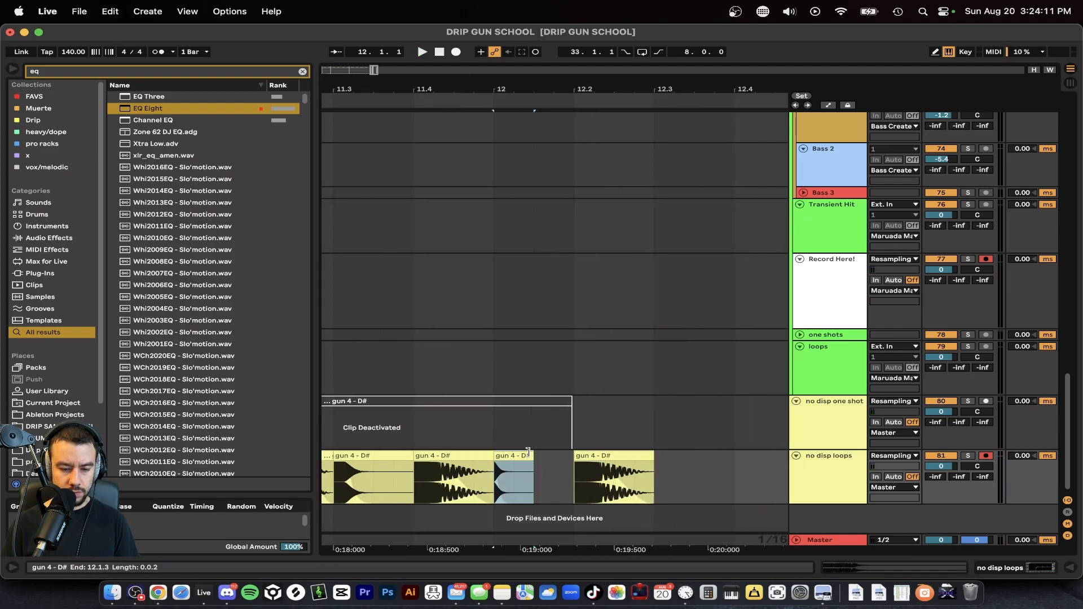
left_click_drag(504, 465, 505, 464)
double_click(503, 455)
key("super+d")
key("super+d")
key("super+d")
- Play the sixteenth-note gun 4 clips from bar 12 to check the rhythm
key("space")
left_click(496, 252)
key("space")
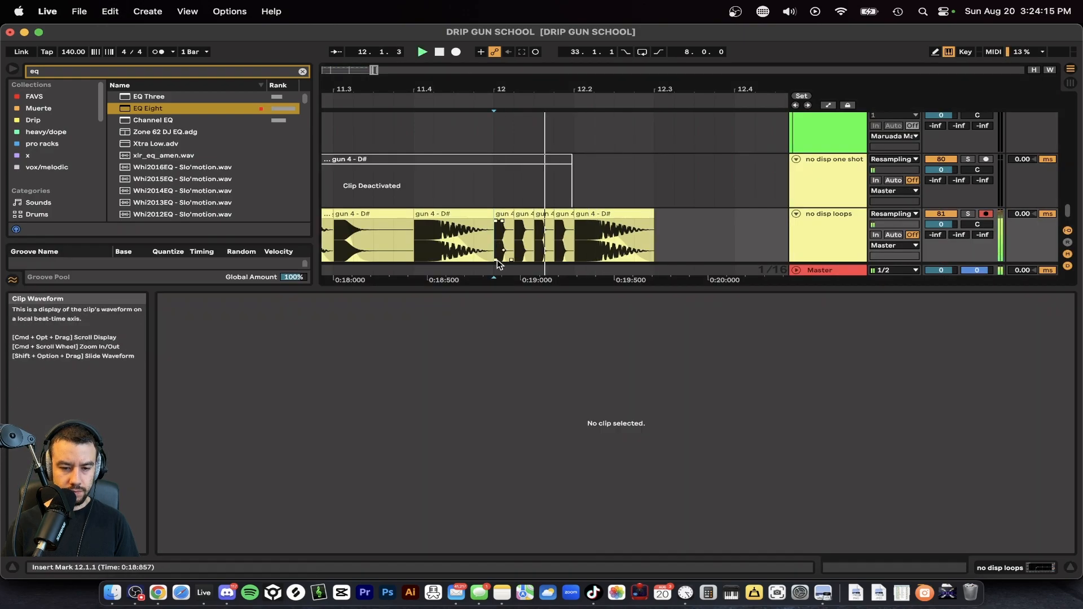
double_click(492, 287)
key("space")
key("space")
scroll(495, 292, "down", 5)
key("space")
key("space")
- Delete the last sixteenth-note gun 4 clip before 12.2.1, and play the loop from bar 11
left_click(523, 459)
key("Delete")
left_click(413, 430)
key("space")
scroll(413, 430, "up", 3)
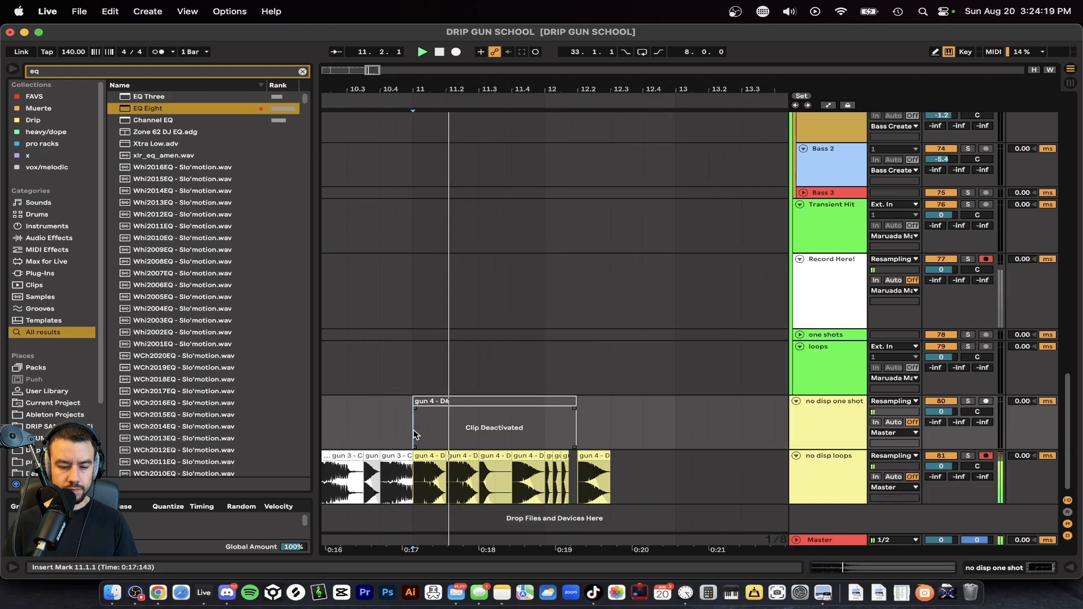
- Duplicate the gun 4 clips spanning 11.3.1 to 12.3.1 onto 12.3.1, and delete the copied material past bar 13
scroll(533, 452, "down", 3)
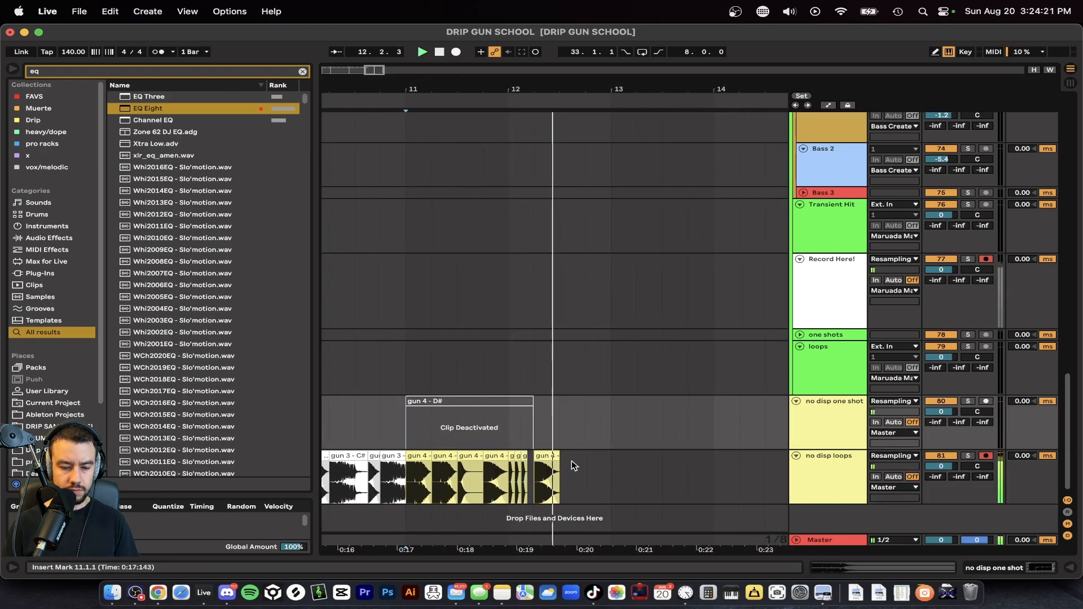
key("space")
key("space")
left_click_drag(561, 466, 458, 476)
key("super+d")
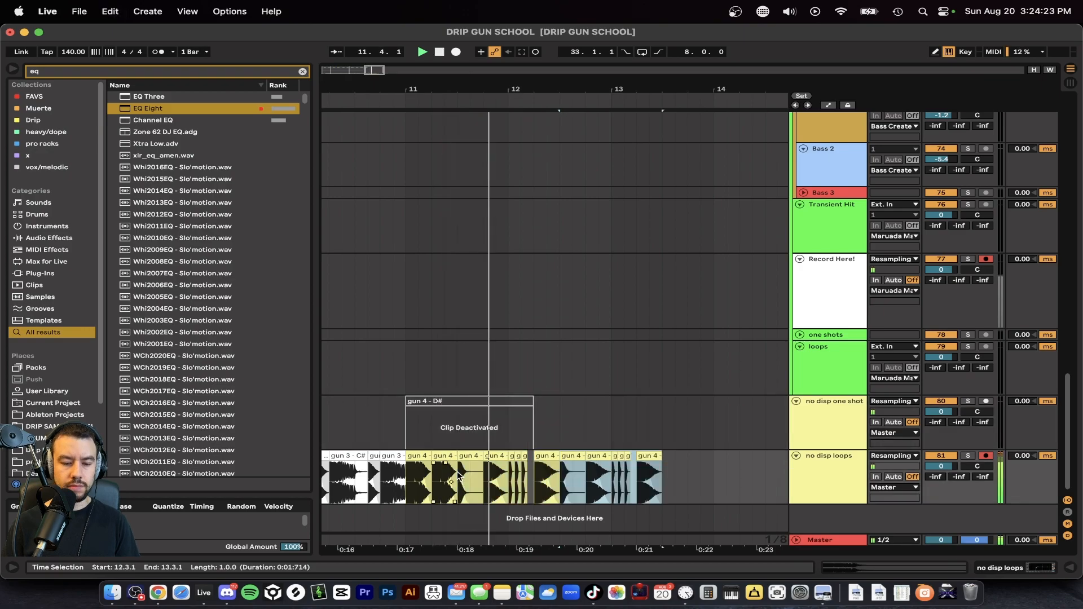
left_click(551, 475)
left_click_drag(675, 483, 612, 487)
key("space")
key("BackSpace")
- Extend the first gun 4 clip of bar 11 over the second one to 11.3.1, checking it by playback
left_click(433, 467)
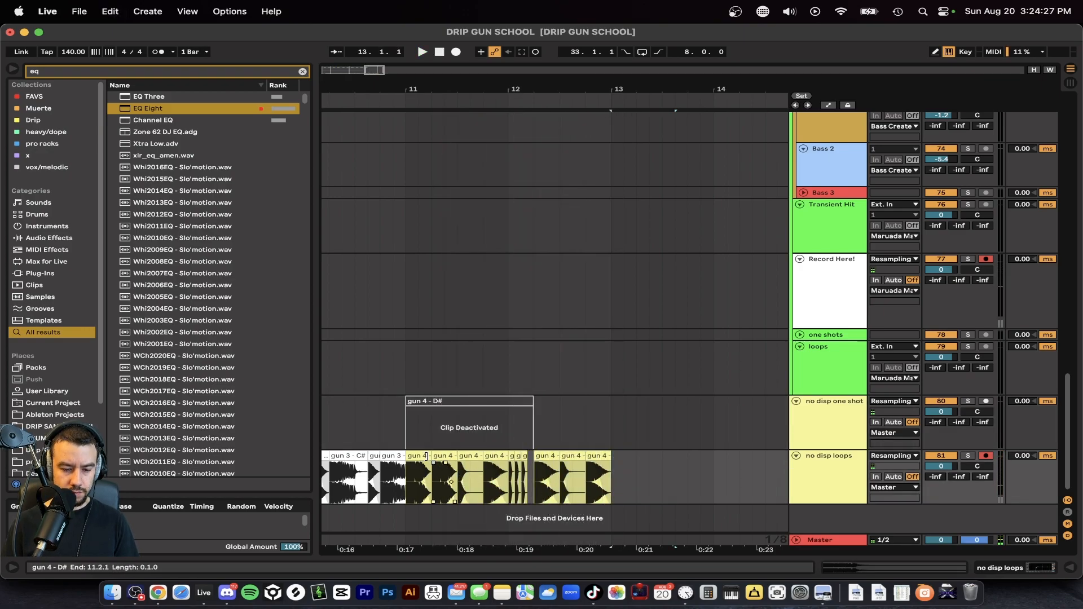
key("space")
key("space")
scroll(431, 473, "up", 4)
key("space")
key("space")
key("space")
- Copy the first eighth note of the gun 4 clip at 11.4.1 to 11.2.3 and play the loop from bar 11
left_click(509, 485)
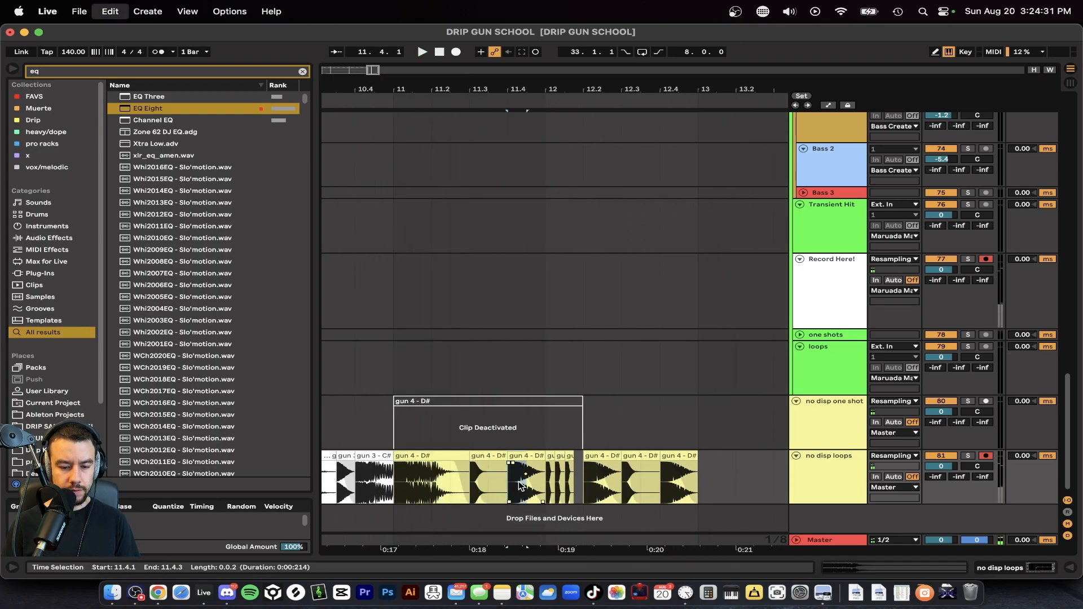
left_click(451, 479)
key("super+v")
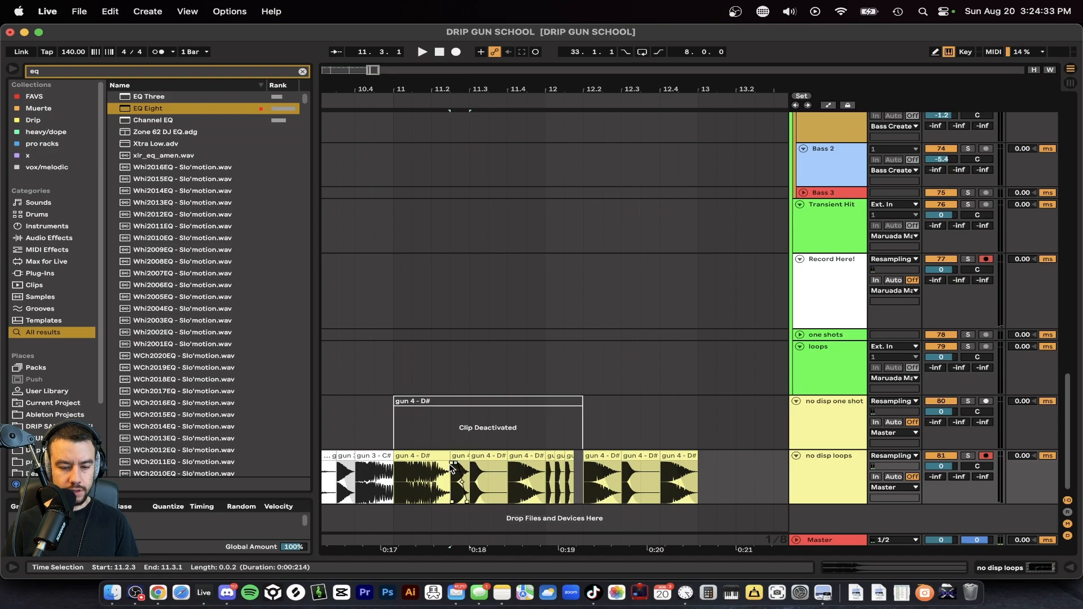
left_click(421, 463)
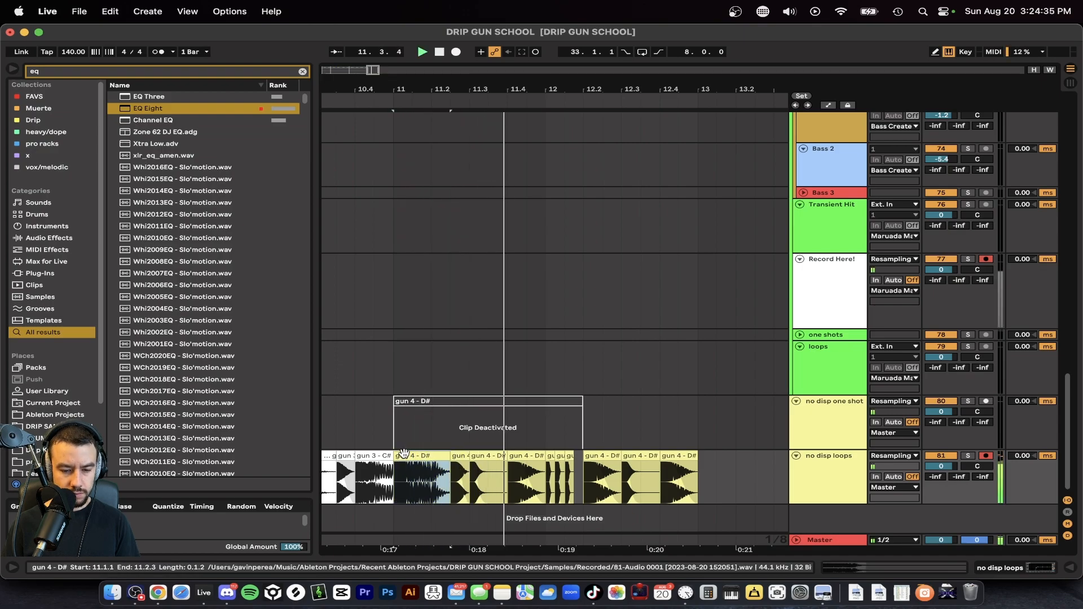
scroll(404, 453, "down", 2)
scroll(568, 467, "down", 1)
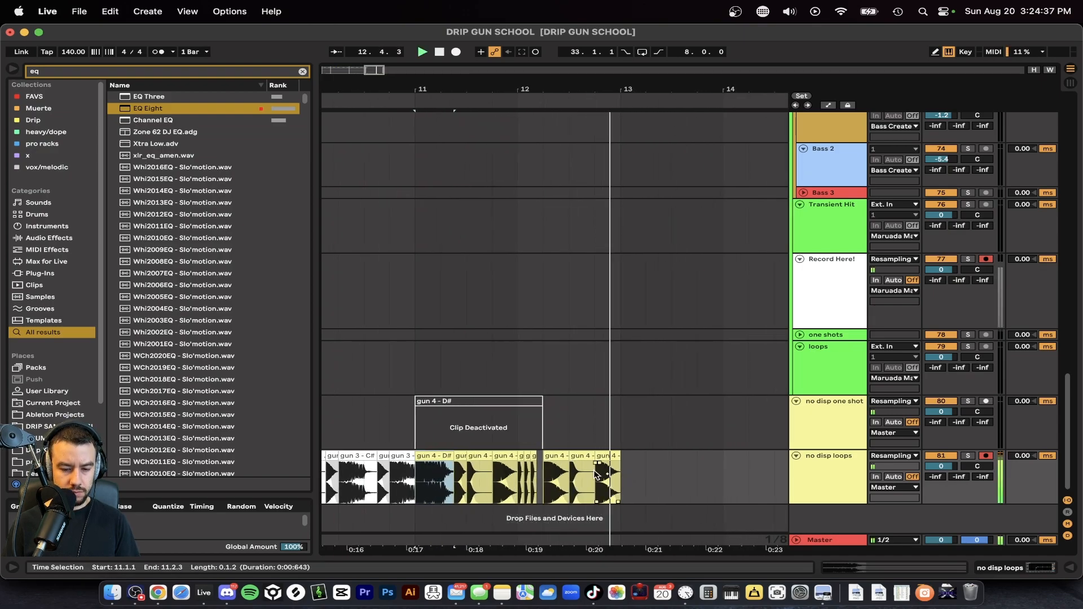
- Copy the three sixteenth-note gun 4 clips from 12.1.1 to 12.3.1 and delete the clip remainder between 12.3.4 and 12.4.1
left_click_drag(518, 477, 537, 478)
key("super+c")
left_click(570, 478)
key("super+v")
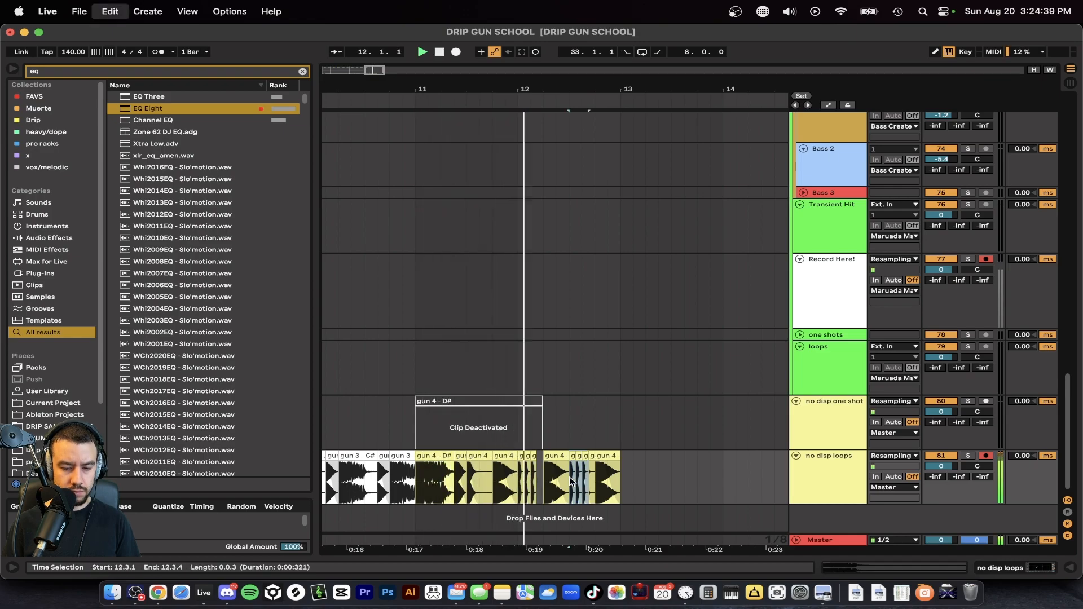
scroll(590, 480, "up", 3)
left_click(591, 456)
key("Delete")
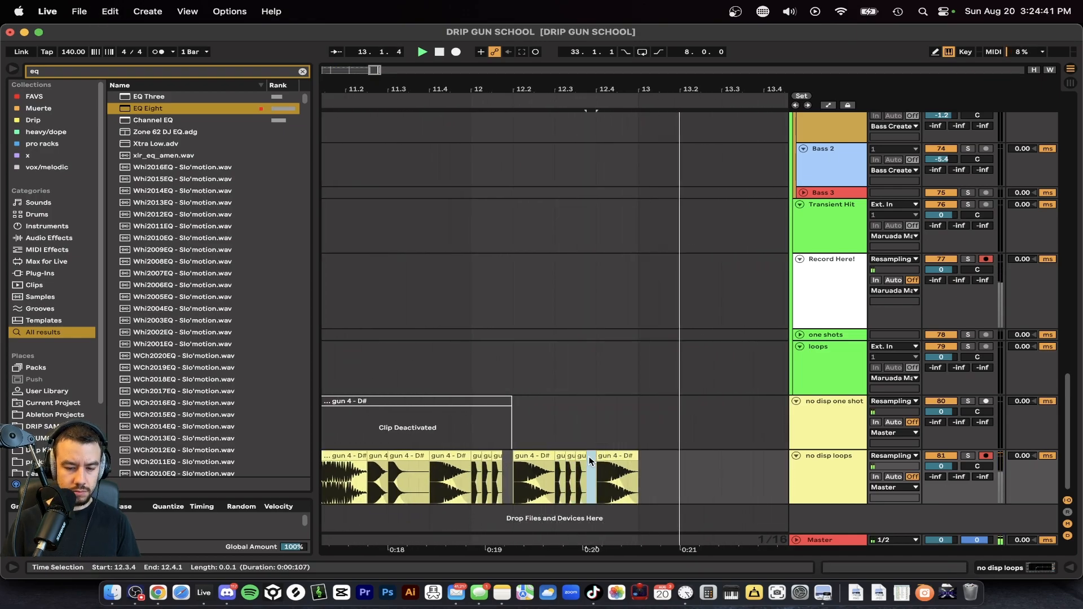
- Duplicate the two-bar gun 4 loop of bars 11 and 12 to bar 13, and start playback from bar 11
scroll(589, 460, "down", 3)
key("space")
left_click_drag(620, 478, 388, 472)
left_click(404, 472)
scroll(373, 451, "down", 3)
key("space")
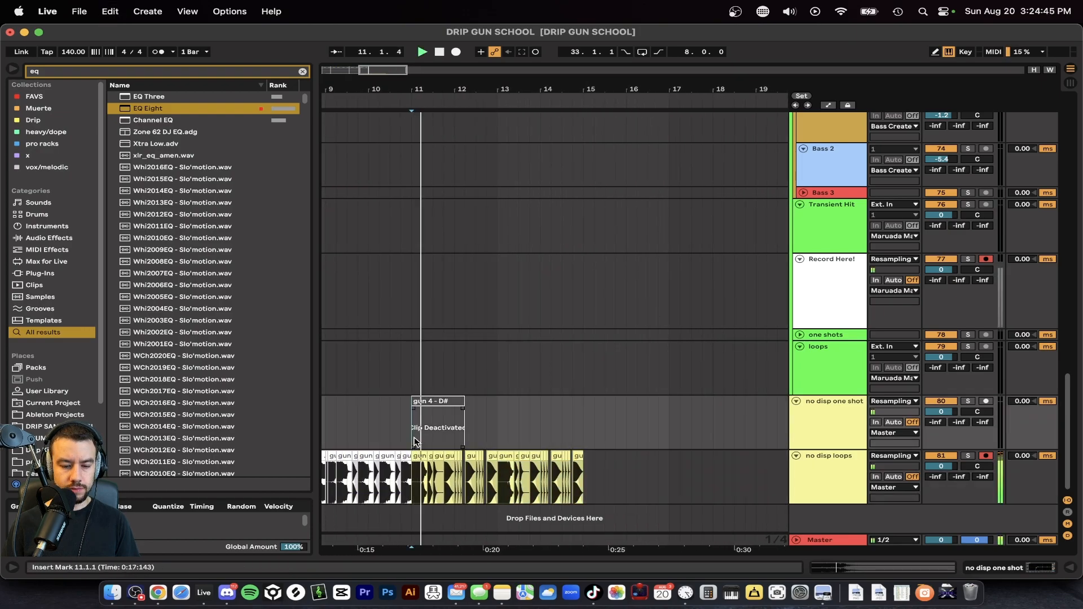
- Narrow the browser to widen the arrangement, and listen through the four-bar gun 4 loop
scroll(395, 445, "up", 3)
left_click_drag(313, 435, 275, 491)
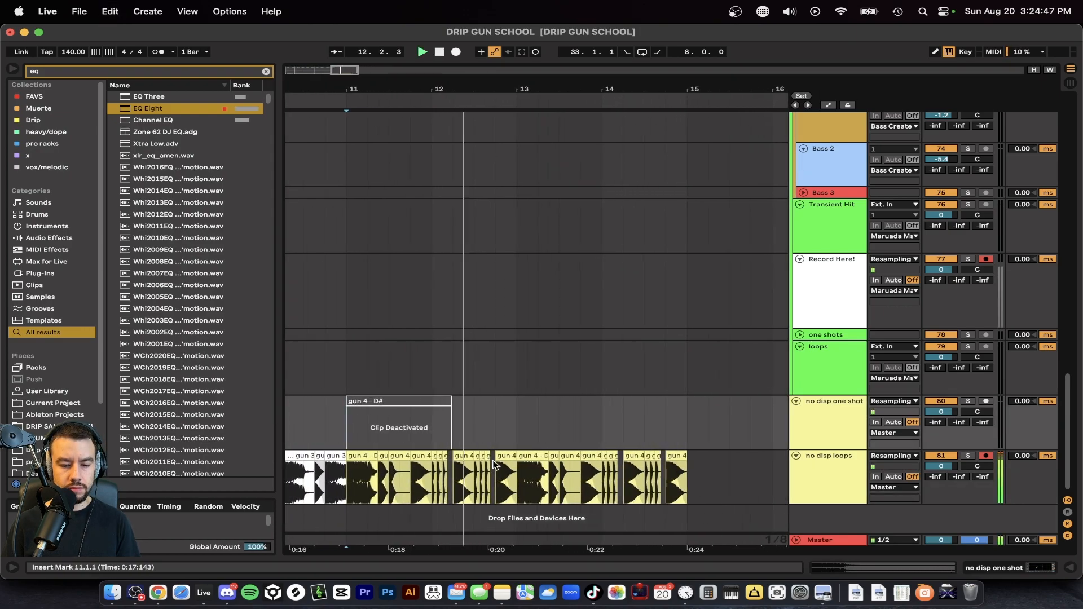
scroll(530, 467, "down", 1)
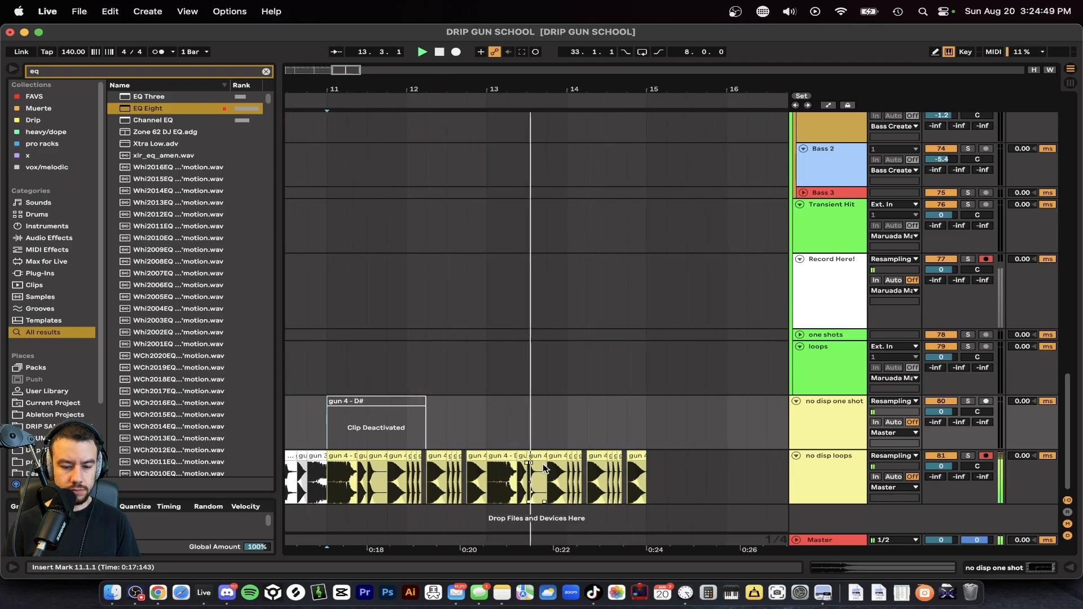
scroll(545, 468, "down", 1)
key("space")
key("space")
- Duplicate the gun 4 clip at 13.4.1 to 14.1.1, extend the copy to 14.2.3, and duplicate that clip once
scroll(555, 466, "up", 4)
left_click(540, 456)
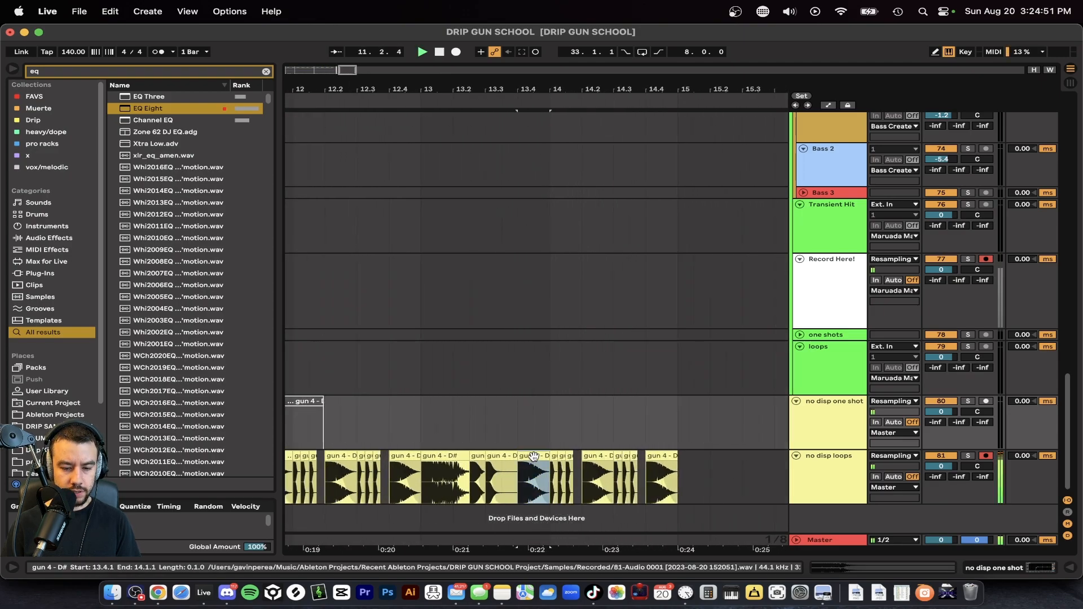
key("super+d")
left_click_drag(581, 456, 595, 456)
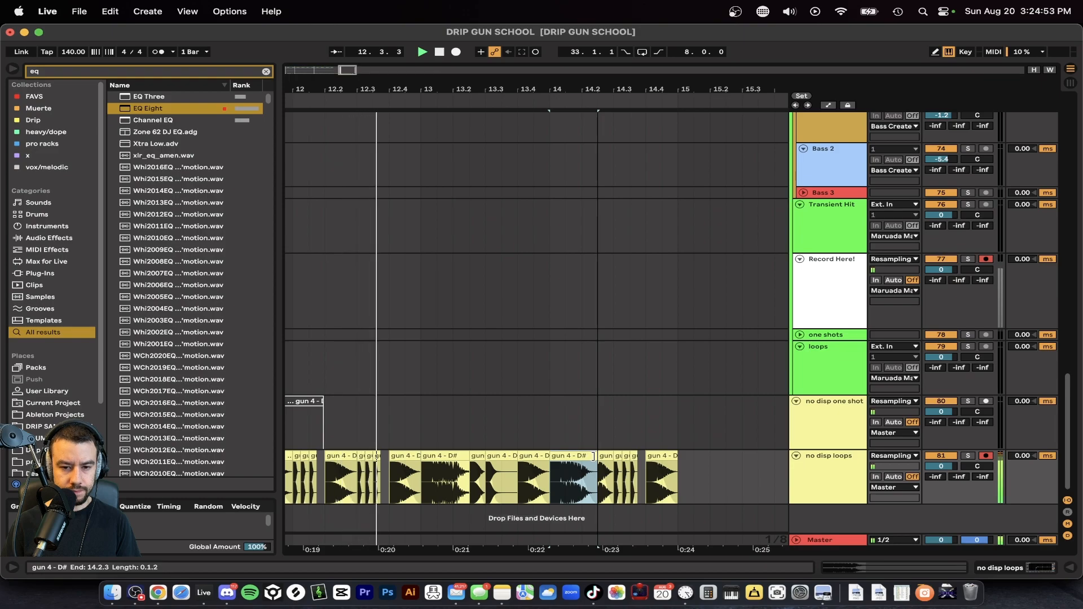
key("super+d")
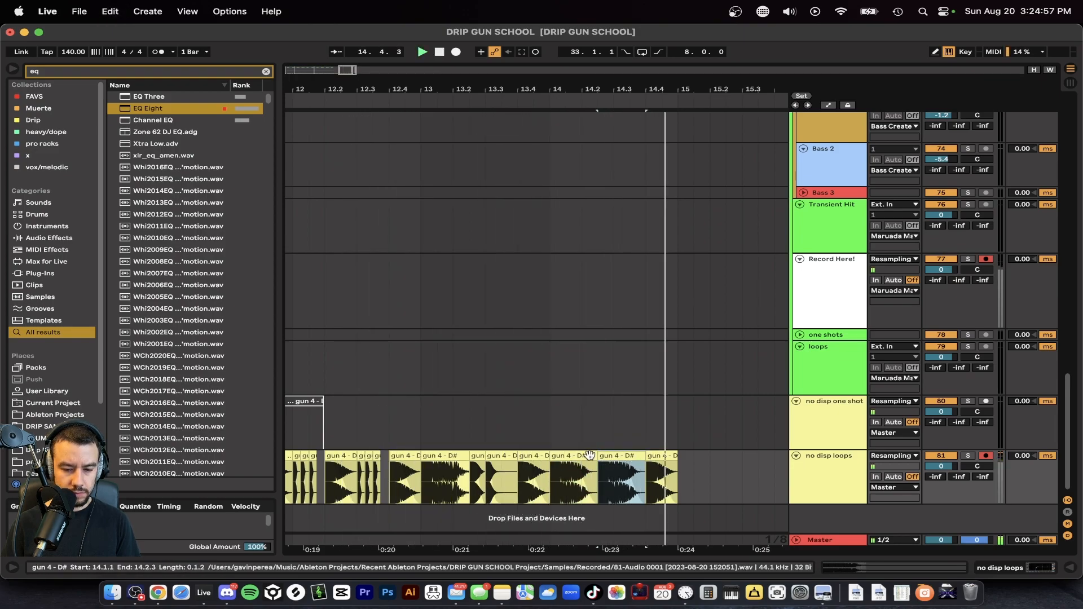
- Shorten the gun 4 clip at 14.1.1 to three sixteenths, duplicate it through bar 14, and play the bar
scroll(598, 454, "up", 3)
left_click_drag(598, 453, 558, 454)
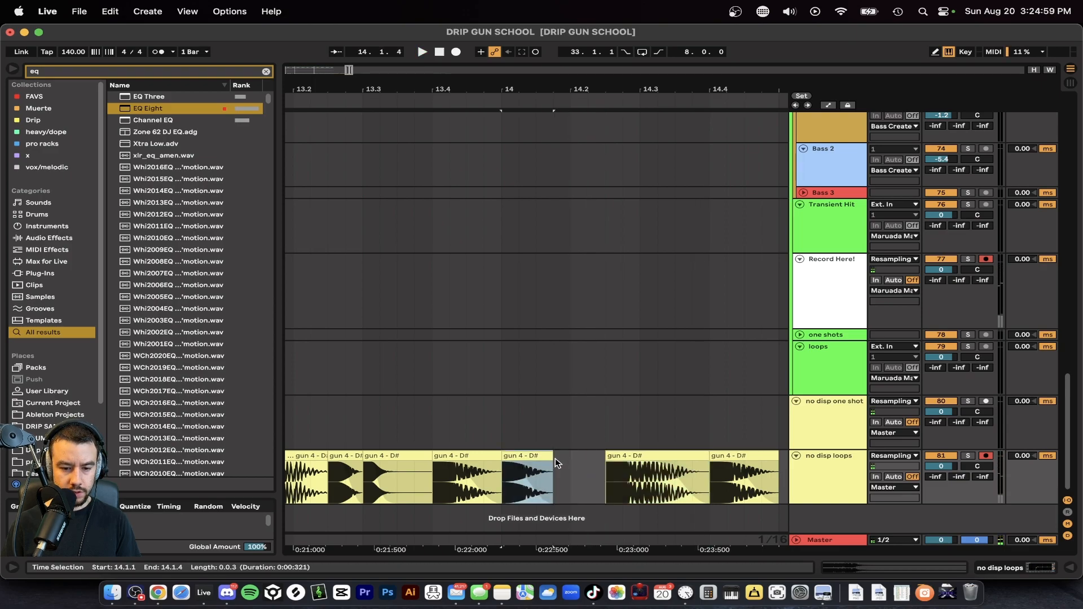
key("ctrl+d")
key("ctrl+d")
key("ctrl+d")
key("ctrl+d")
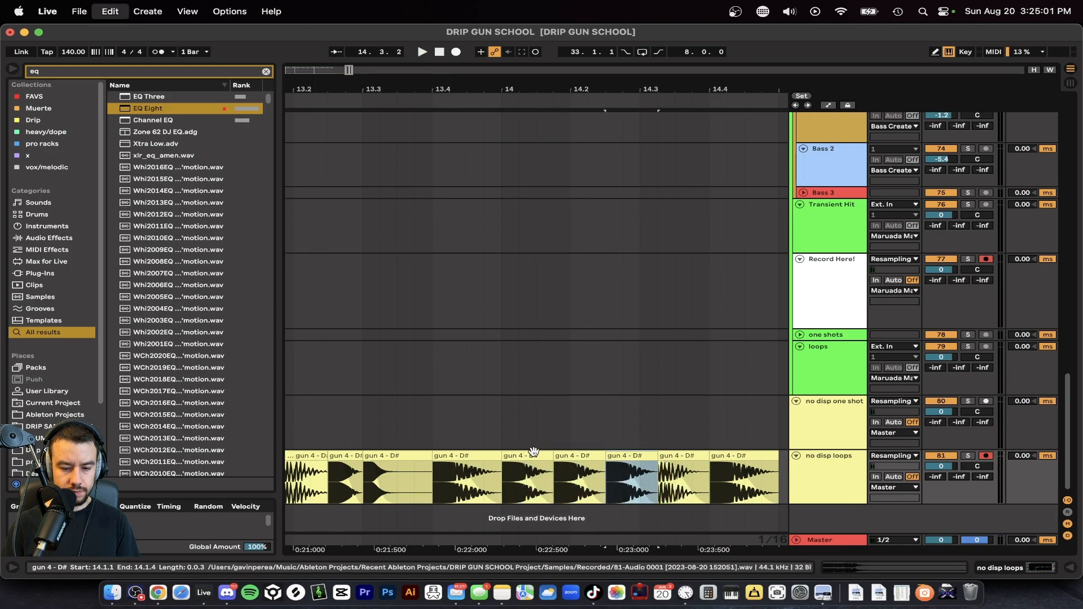
scroll(533, 451, "down", 2)
scroll(530, 453, "right", 3)
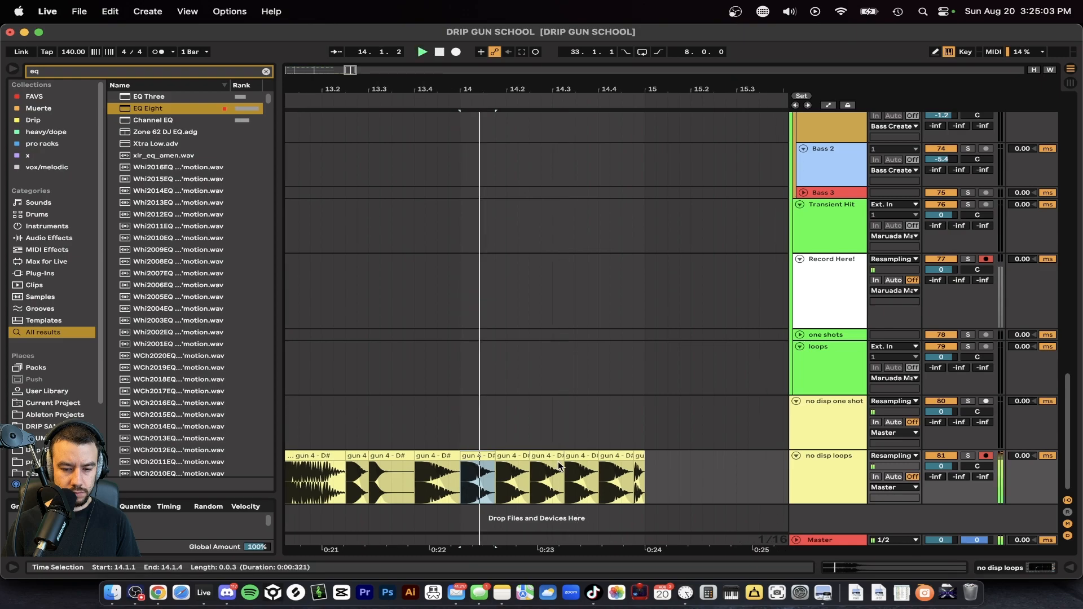
key("space")
key("space")
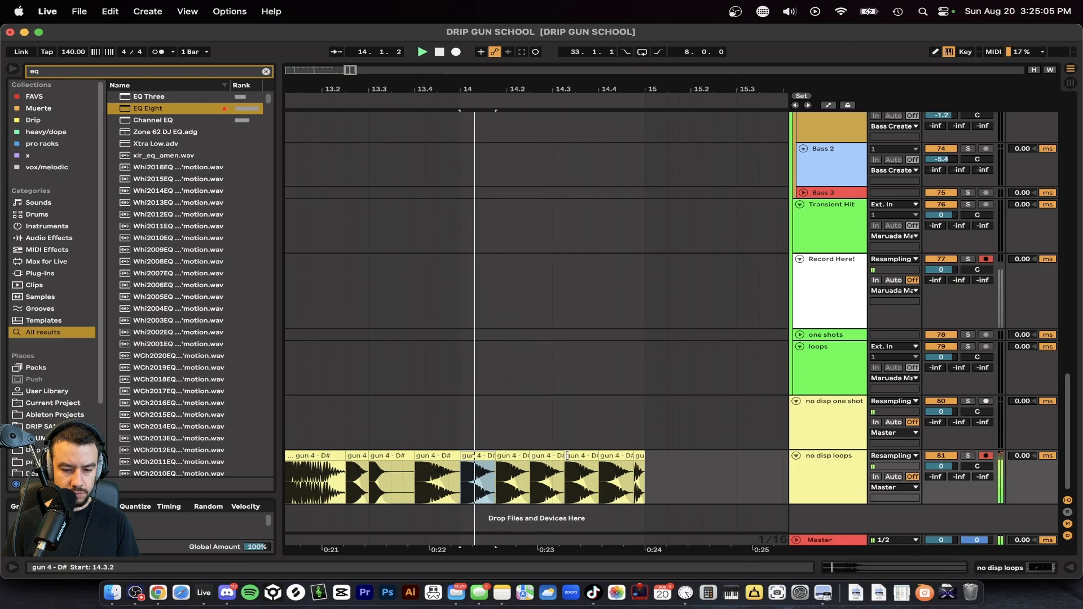
- Resize the gun 4 clip near 14.3 to one beat starting at 14.3.1, and duplicate it to 14.4.1
key("space")
mouse_move(584, 455)
left_mouse_down()
mouse_move(571, 461)
mouse_move(598, 456)
left_mouse_up()
key("space")
key("space")
key("space")
key("space")
key("space")
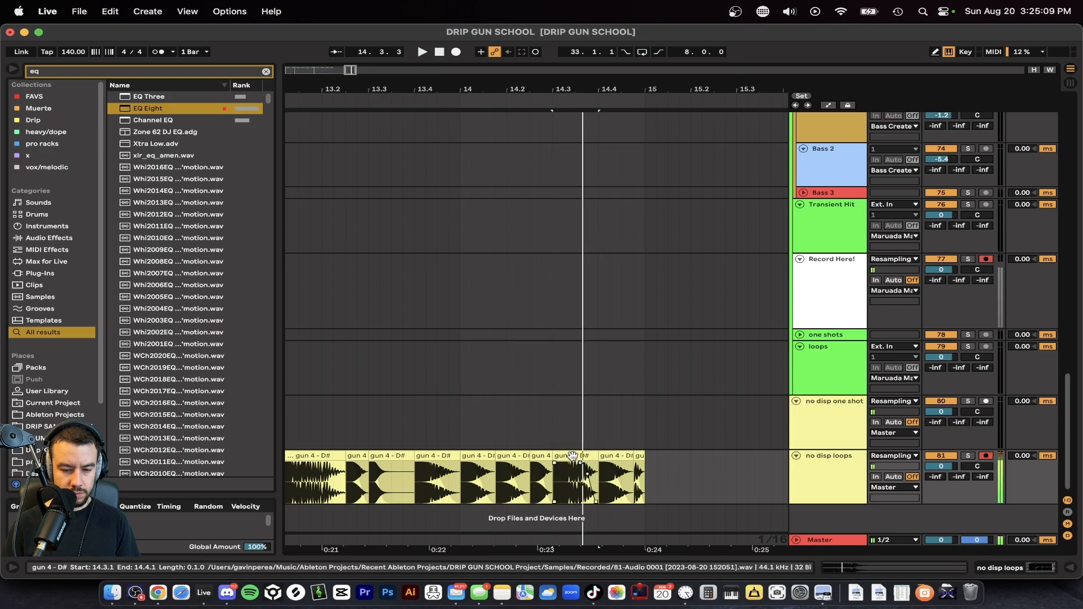
key("super+d")
- Play the gun 4 loop from bar 11, and replay the transition into bar 14 from 13.4.3
scroll(432, 435, "down", 10)
scroll(424, 432, "left", 3)
key("space")
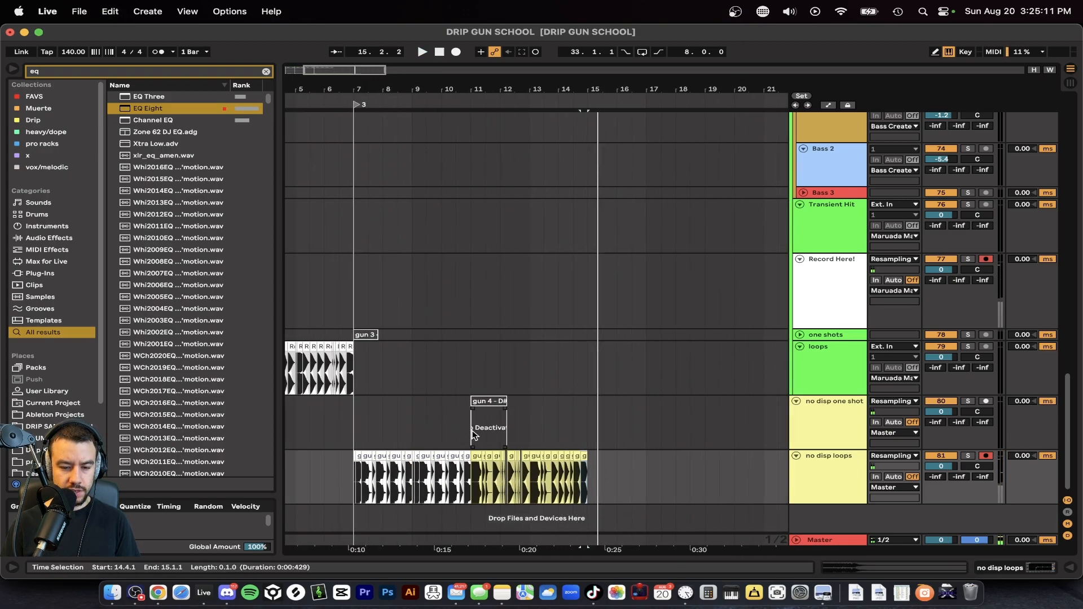
left_click(474, 432)
key("space")
scroll(496, 447, "up", 3)
scroll(497, 444, "up", 5)
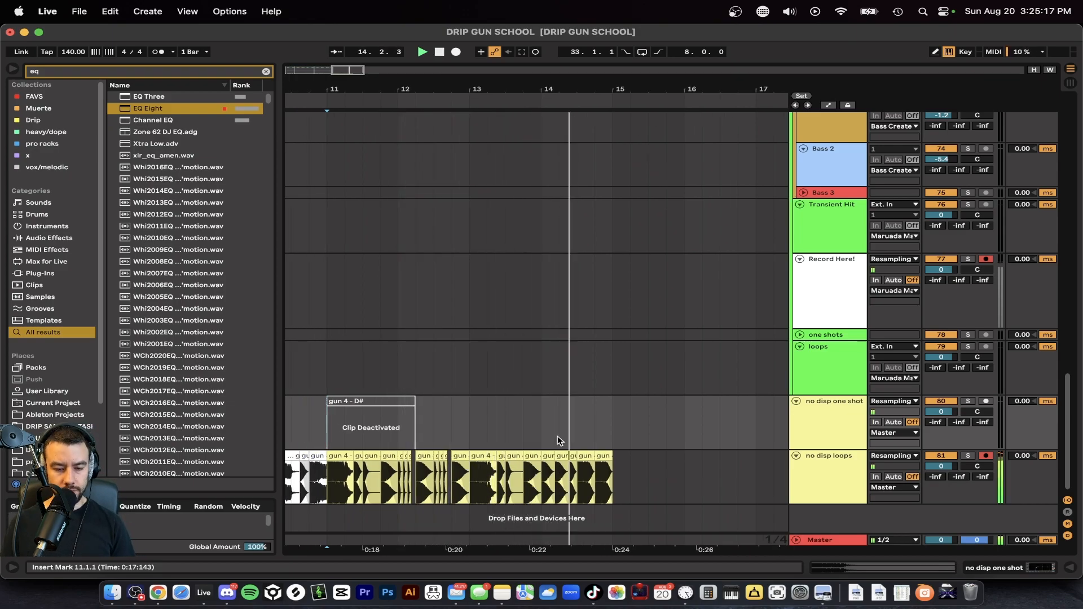
scroll(598, 451, "up", 1)
scroll(598, 451, "up", 3)
left_click(496, 482)
key("space")
key("space")
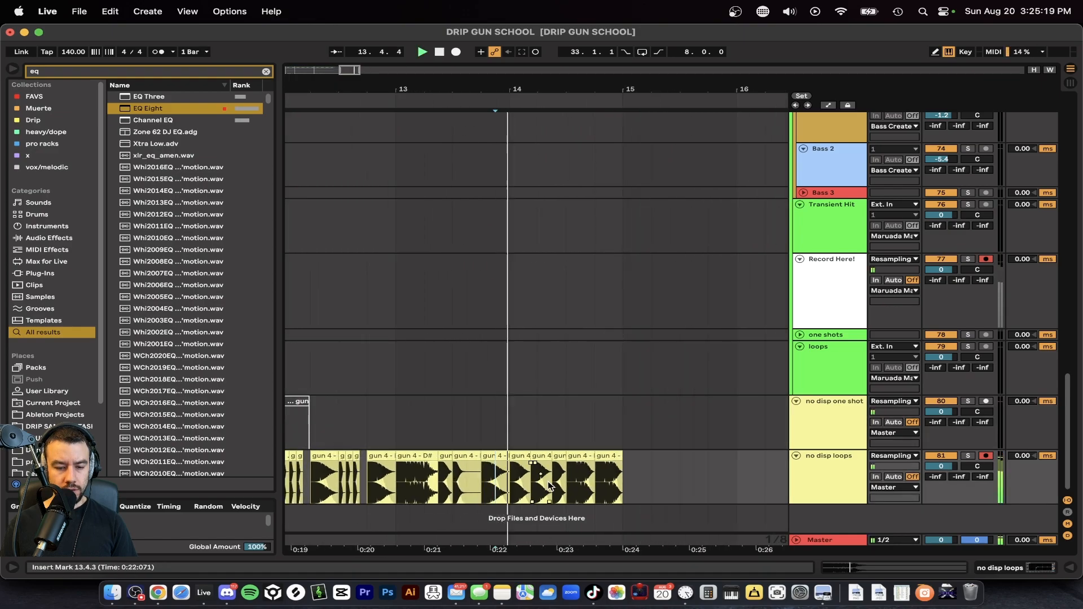
- Shorten the gun 4 clip at 14.3.1 to an eighth note and duplicate it to 14.3.3
scroll(579, 481, "up", 2)
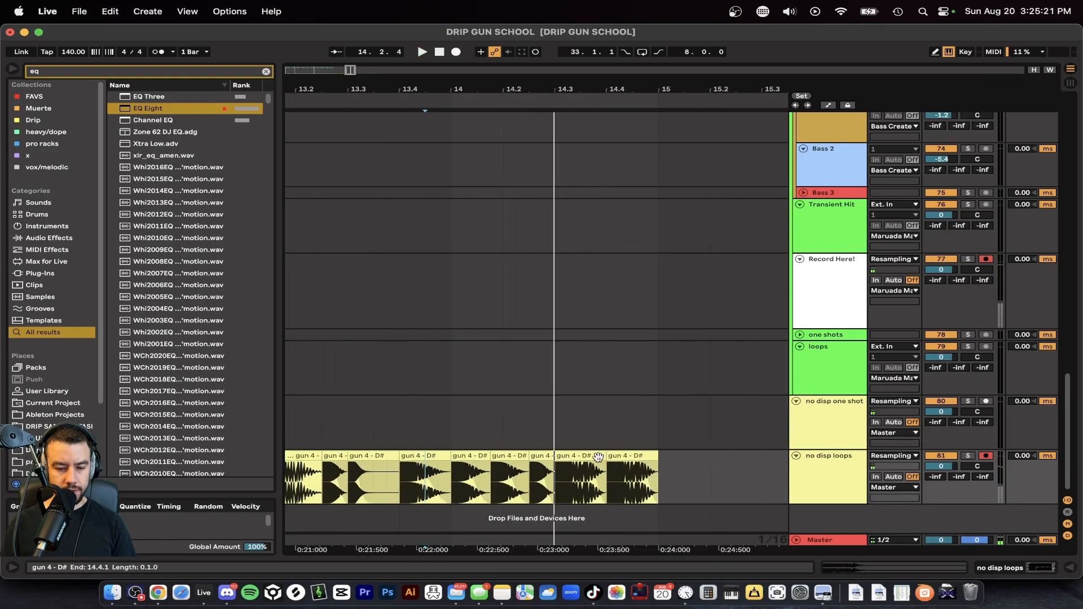
left_click_drag(597, 456, 574, 458)
key("super+d")
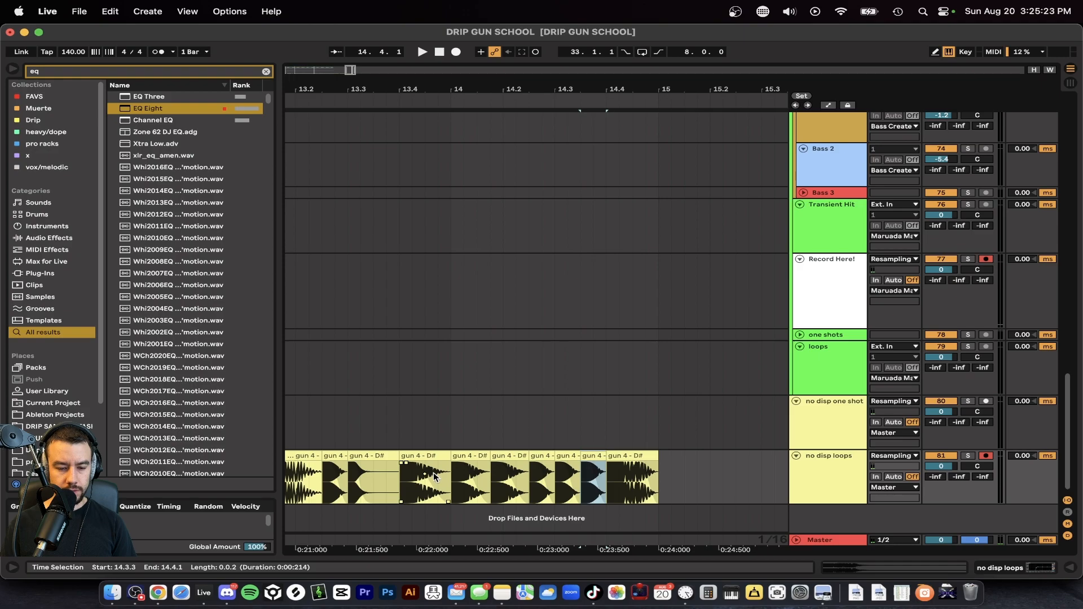
- Play the revised ending from 13.4.1, and listen to the whole gun 4 loop from bar 11
left_click(400, 482)
key("space")
scroll(400, 484, "down", 2)
scroll(400, 487, "down", 5)
scroll(401, 486, "left", 4)
key("space")
left_click(440, 437)
key("space")
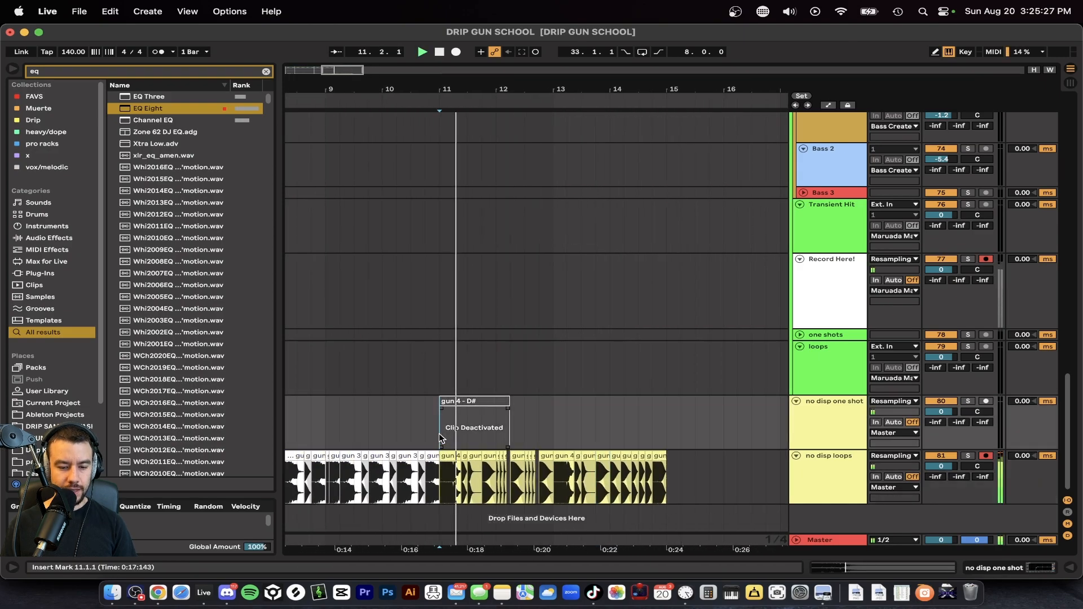
scroll(441, 440, "up", 2)
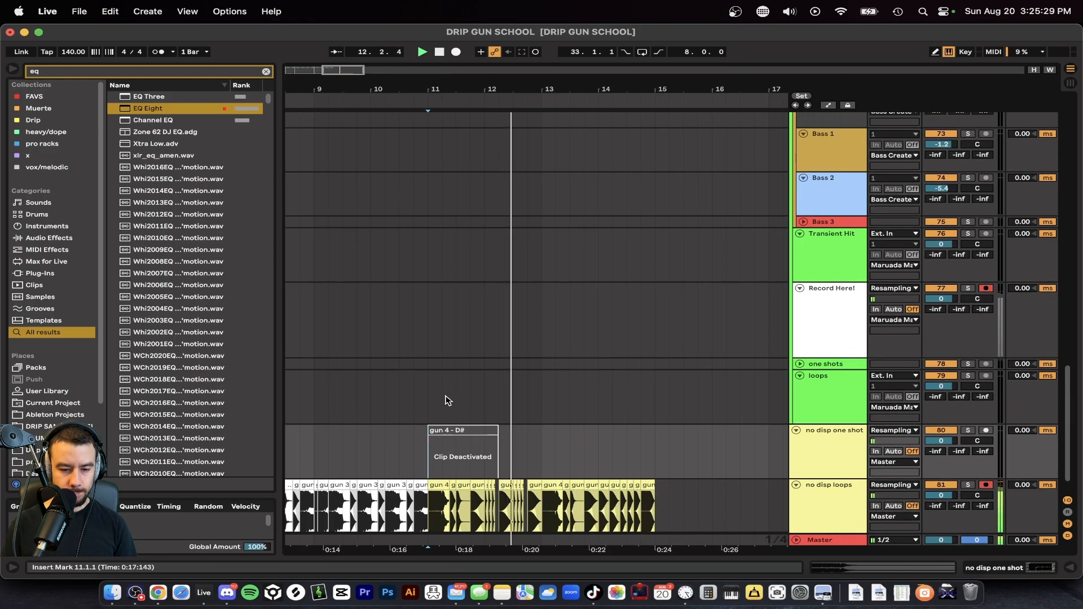
- Collapse all the arrangement tracks and unfold only the no disp loops track
left_click(428, 405)
key("alt+u")
key("alt+u")
scroll(425, 404, "down", 3)
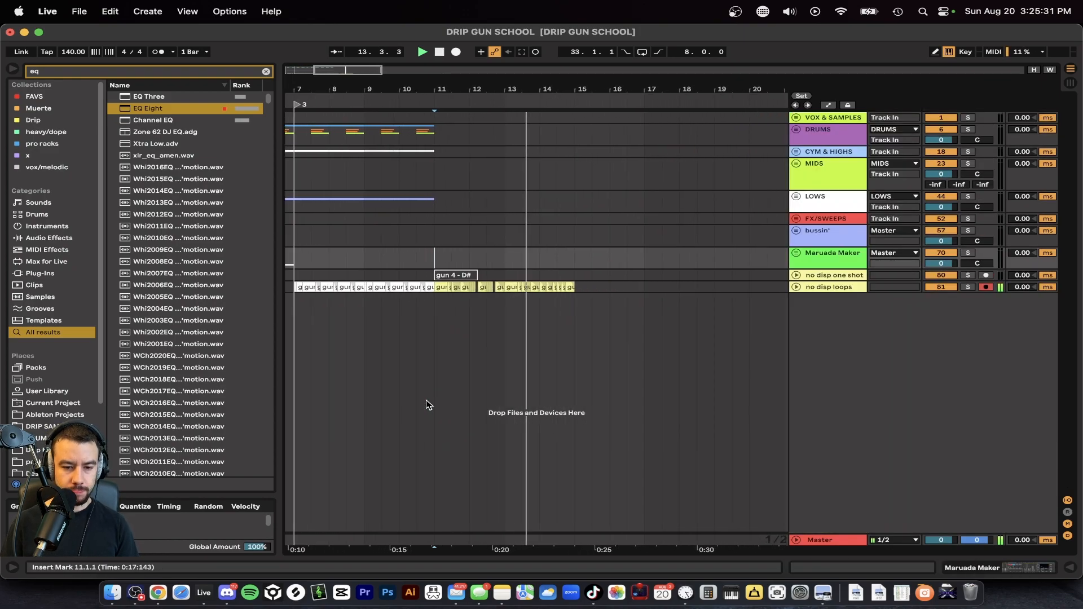
left_click(796, 287)
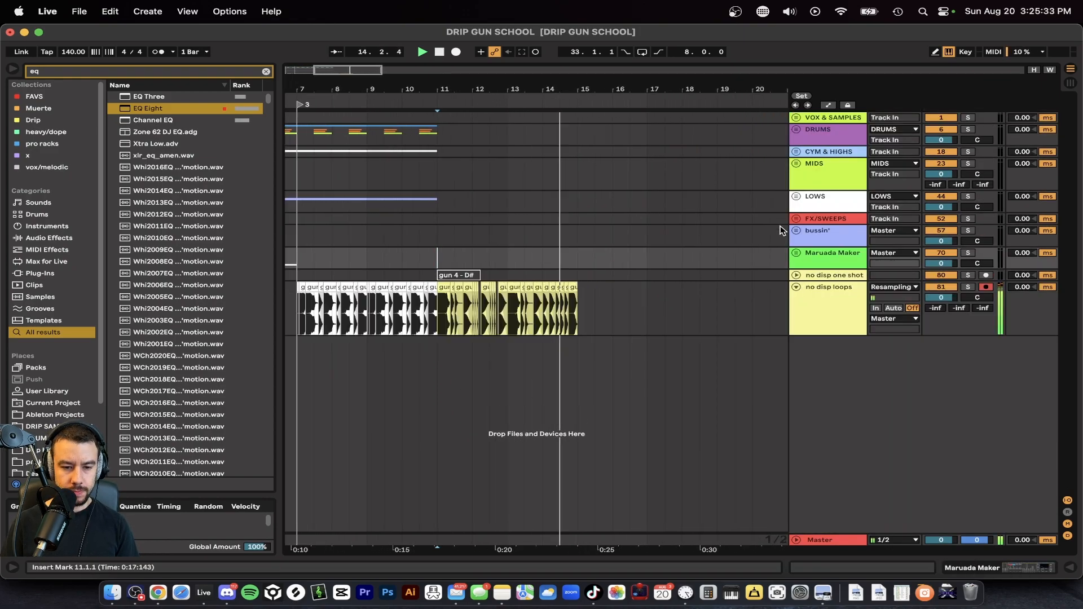
- Unfold the LOWS group with its Sub 2 and 47 sub D tracks to show the sub clips
left_click(796, 197)
left_click(799, 295)
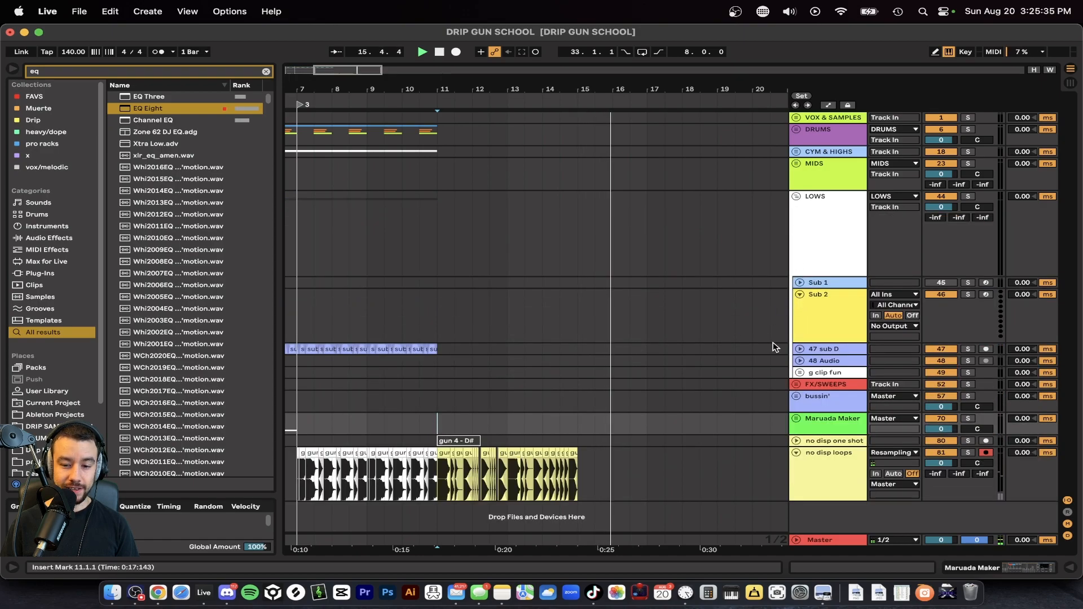
left_click(799, 349)
scroll(431, 367, "down", 2)
scroll(429, 346, "up", 3)
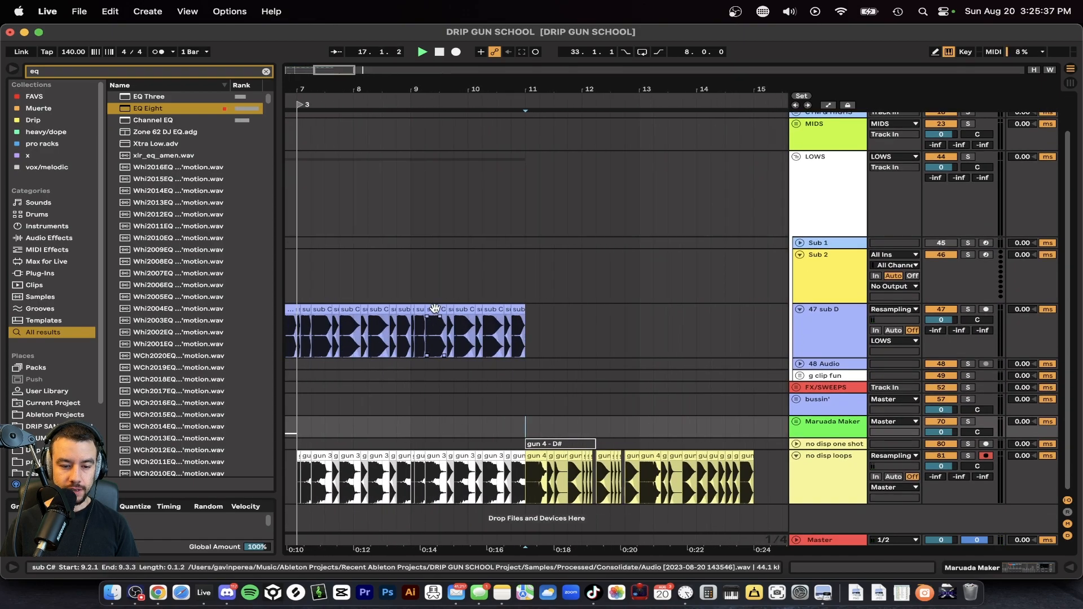
- Paste a sub C# clip at 11.1.1 on the 47 sub D track and transpose it to +1 st
left_click(580, 350)
scroll(524, 363, "up", 3)
key("super+v")
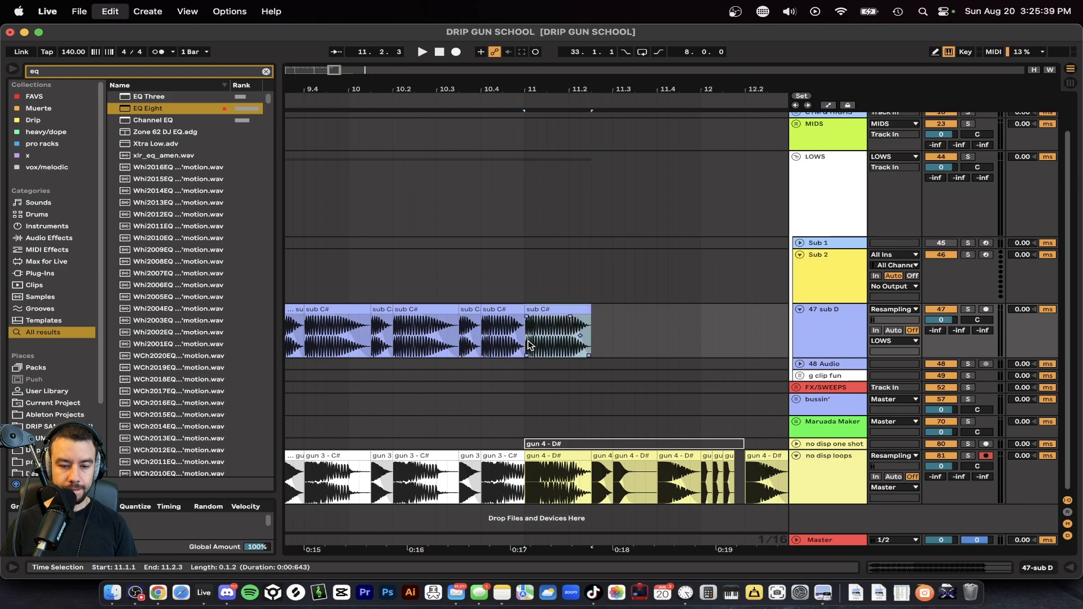
double_click(549, 306)
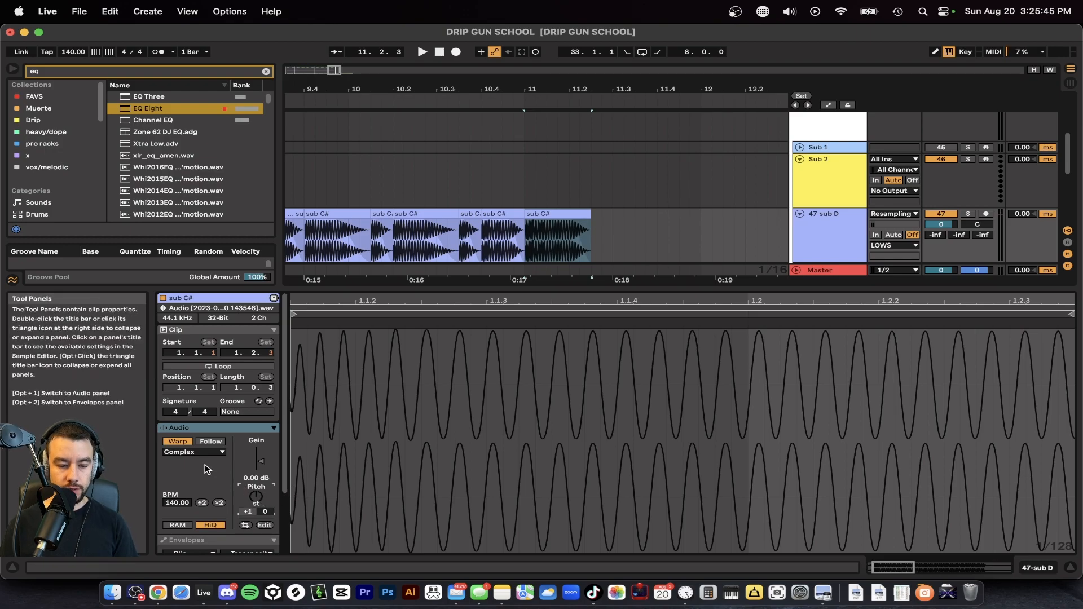
key("super+alt+l")
- Rename the transposed sub clip at bar 11 as sub D#
scroll(589, 289, "right", 1)
scroll(589, 288, "up", 1)
left_click(524, 326)
key("super+r")
key("Right")
type("D#")
key("Return")
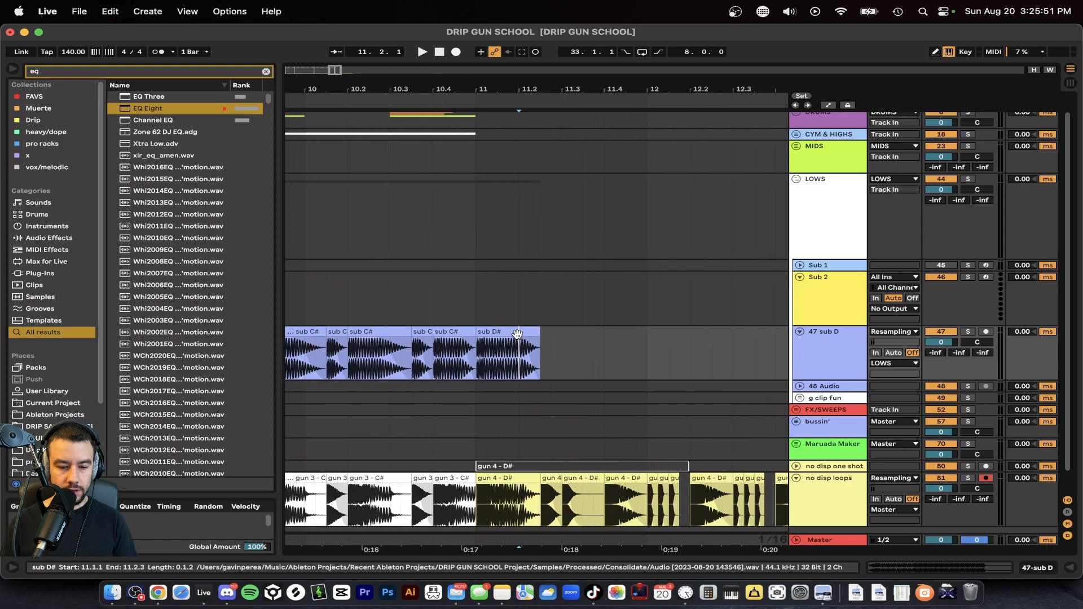
- Duplicate the sub D# clip to 11.2.3 on the 47 sub D track and shorten the copy to end at 11.3.1
key("plus")
key("super+d")
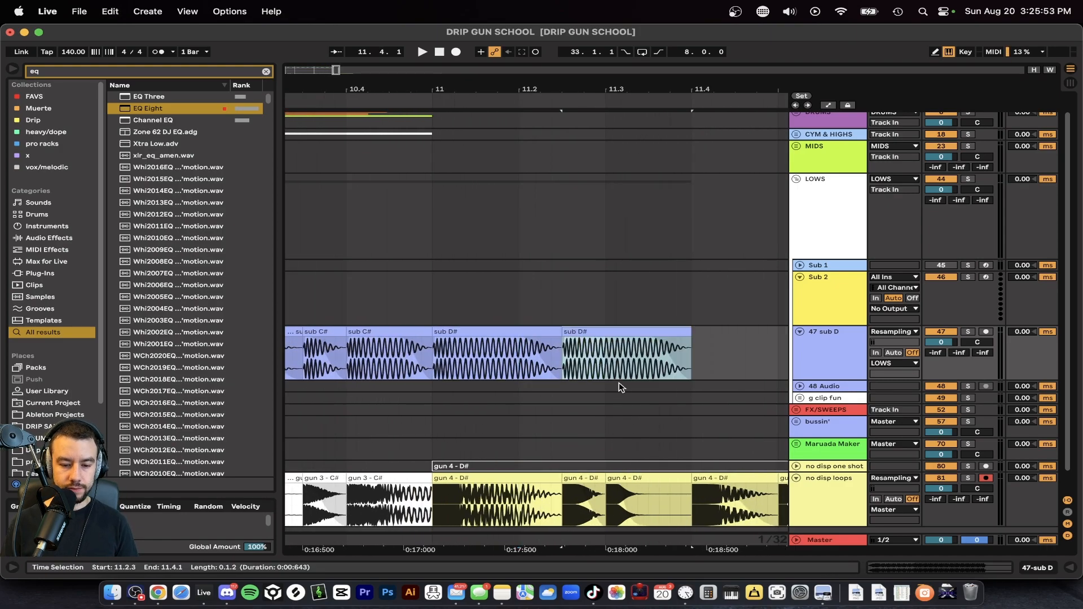
left_click_drag(682, 329, 600, 331)
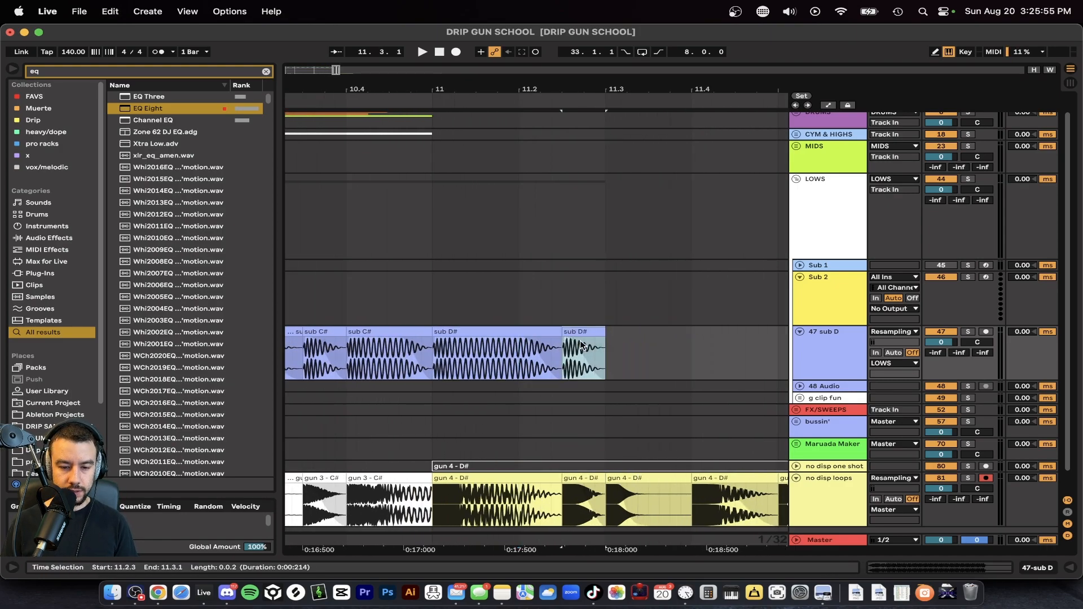
- Duplicate the short sub D# clip to 11.3.1 and extend the copy to end at 11.4.1
scroll(586, 341, "right", 3)
key("super+d")
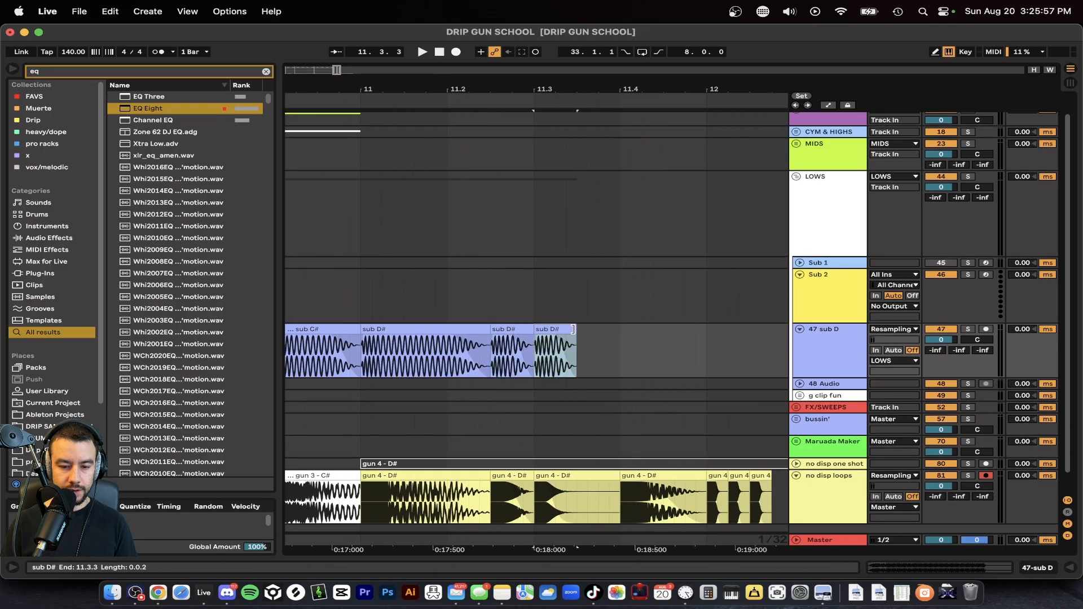
left_click_drag(584, 328, 557, 337)
scroll(557, 337, "down", 4)
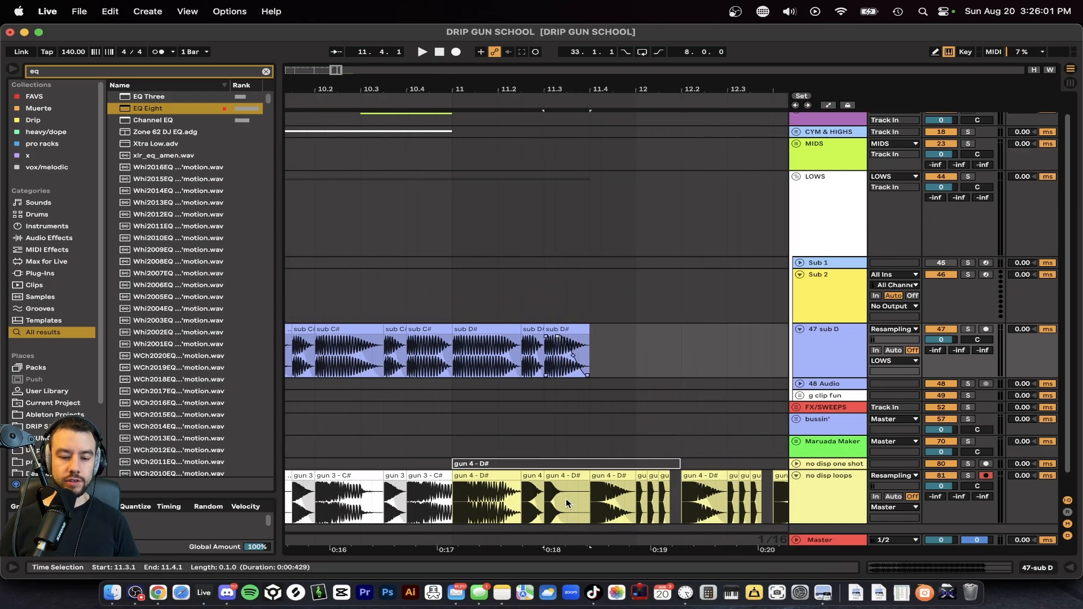
scroll(584, 495, "right", 2)
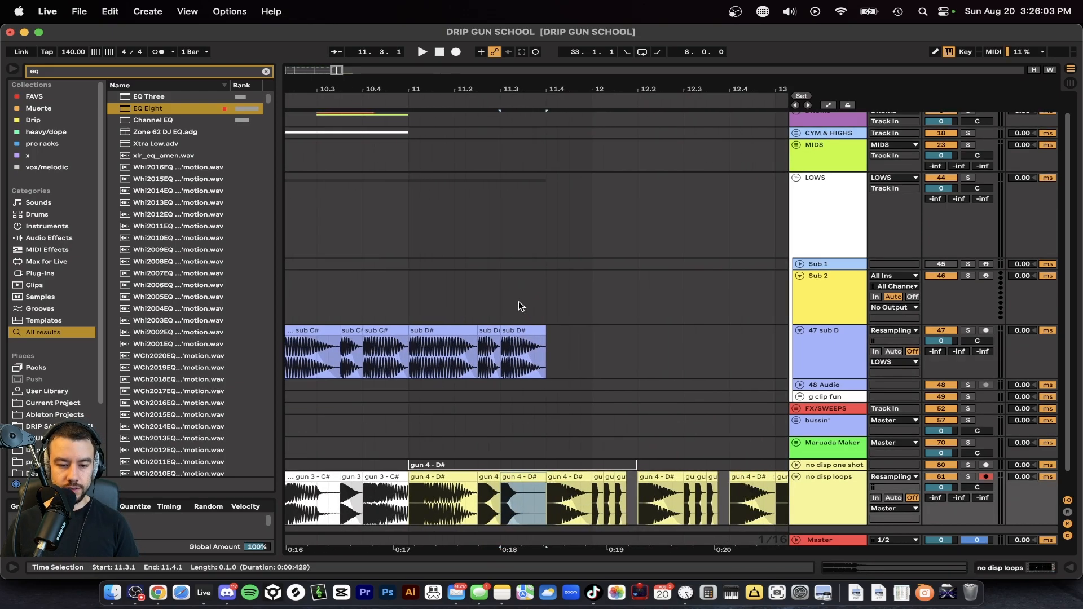
- Duplicate the one-beat sub D# clip to 11.4.1 and steepen the fade-out of the clip at 11.3.1
left_click(520, 336)
scroll(584, 360, "up", 4)
left_click(473, 331)
key("super+d")
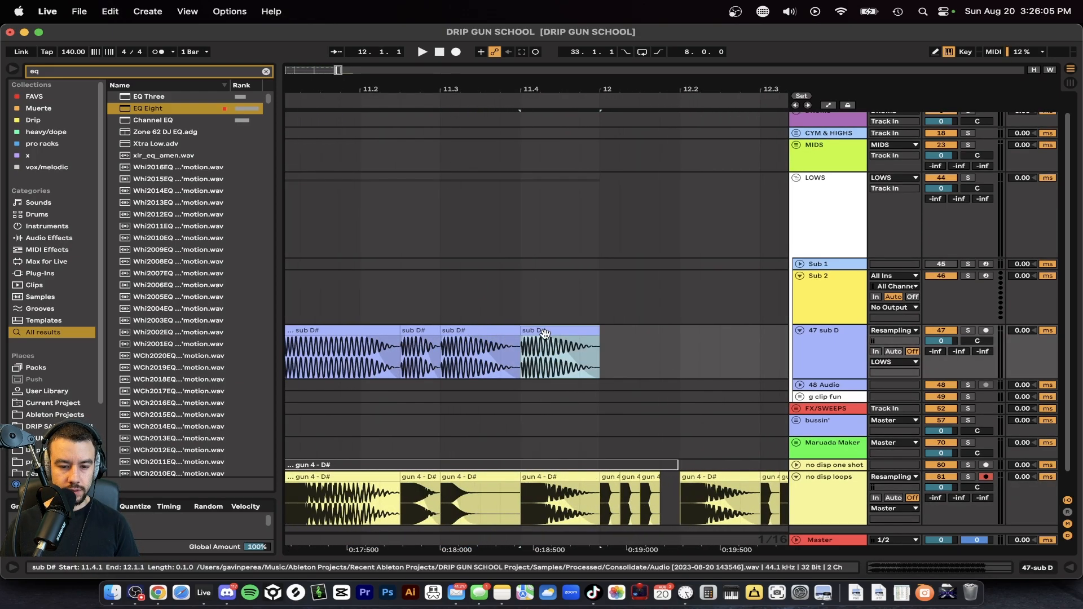
left_click_drag(465, 337, 463, 336)
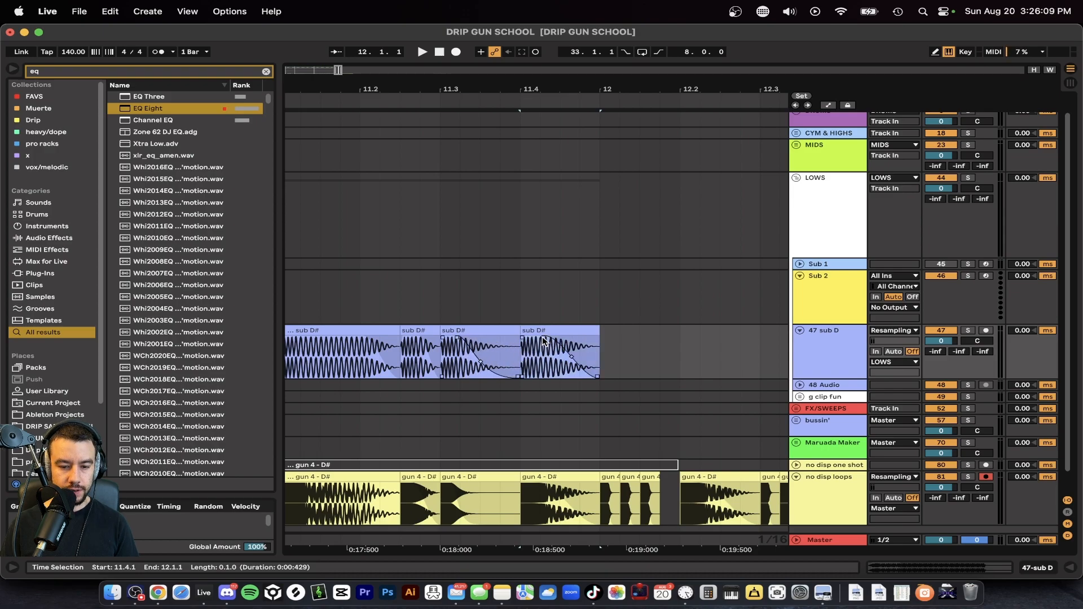
- Place three sixteenth-note sub D# clips in a row from 12.1.1 and play them back
left_click(484, 331)
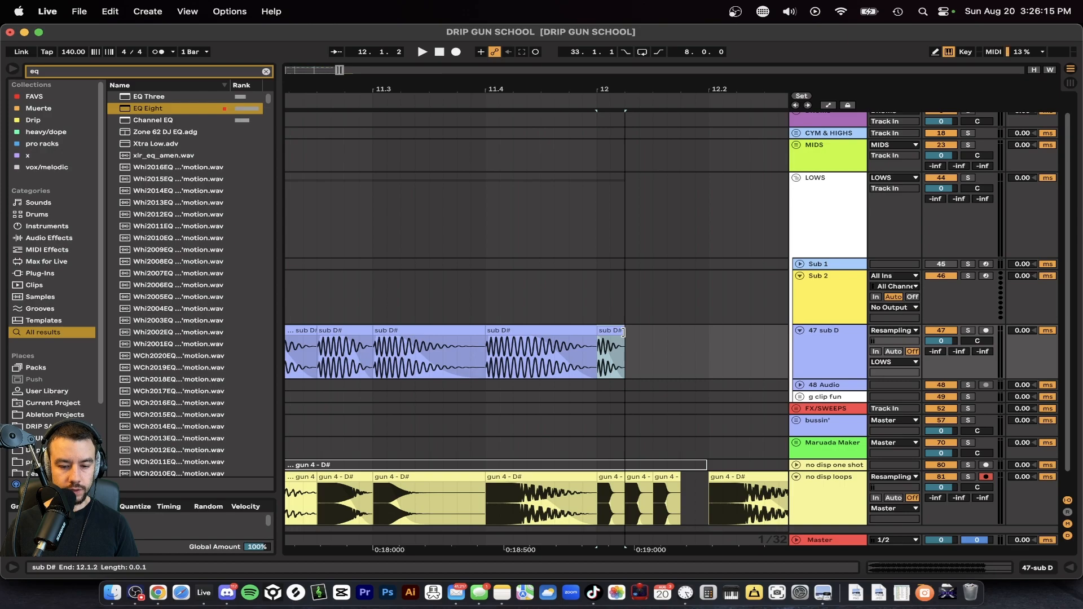
key("super+d")
left_click(601, 361)
key("space")
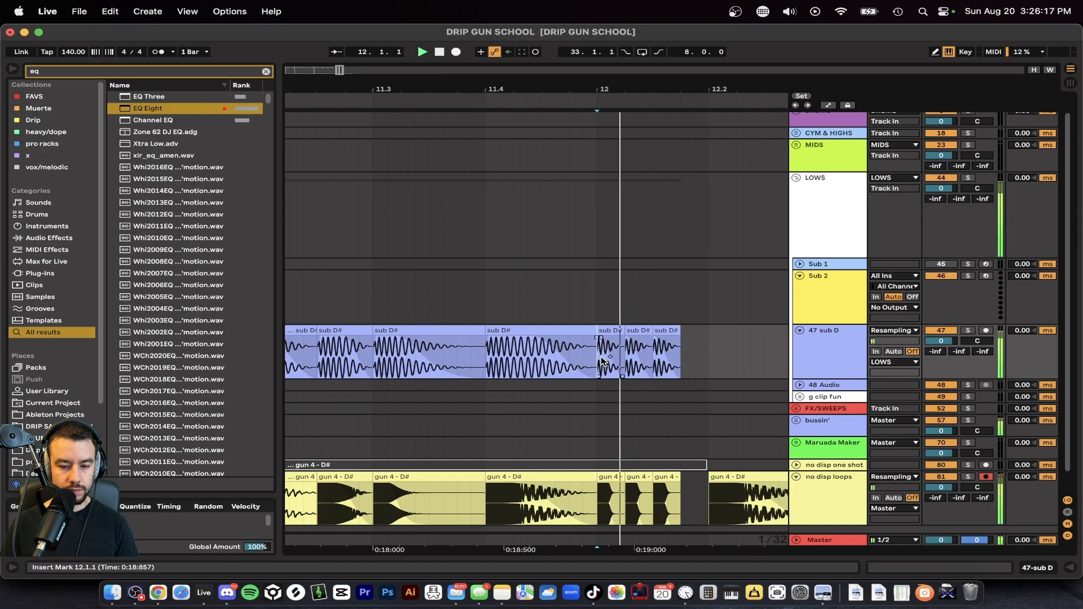
scroll(601, 360, "right", 5)
scroll(601, 361, "down", 3)
key("space")
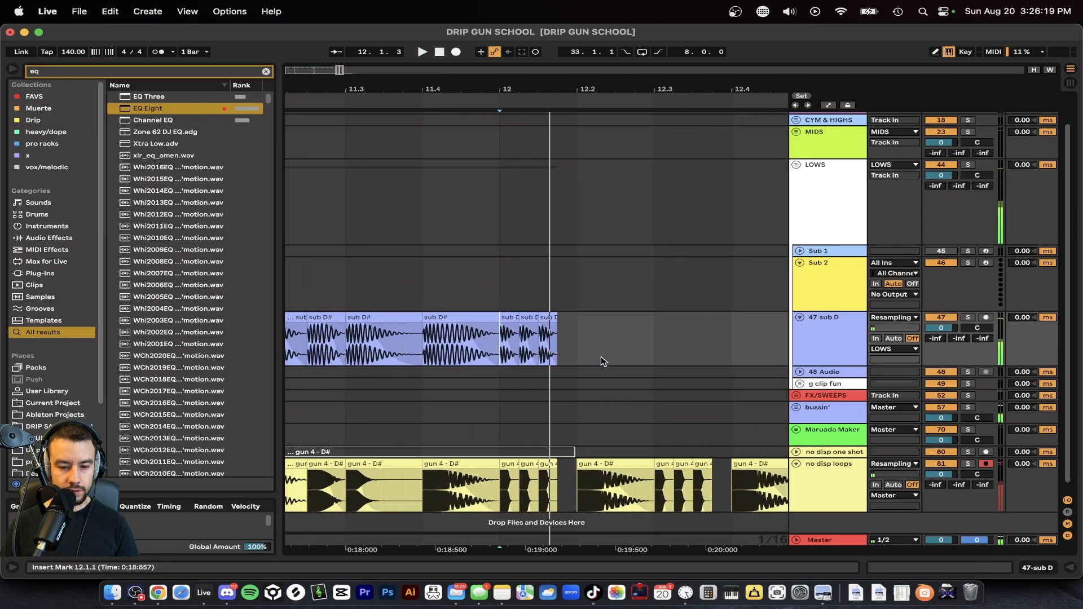
- Lengthen the third short sub D# clip to end at 12.2.1 and listen to it
left_click(559, 318)
key("super+d")
key("space")
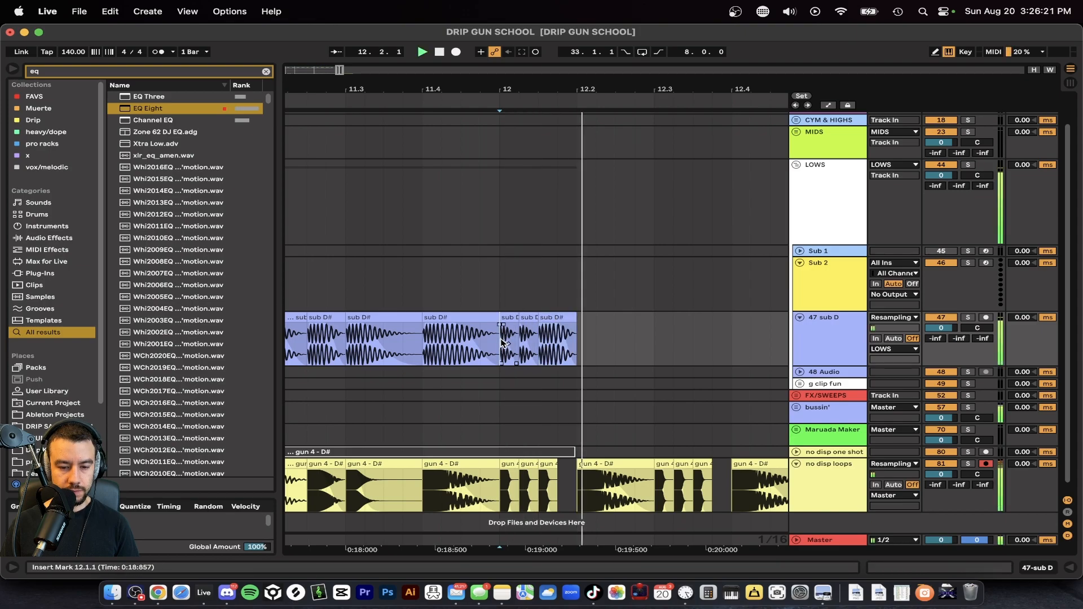
- Fill bar 12 up to 13.1.1 by copying the 12.1.1–12.2.1 pattern to 12.3.1 and the one-beat sub D# clip to 12.4.1
left_click_drag(505, 334, 533, 334)
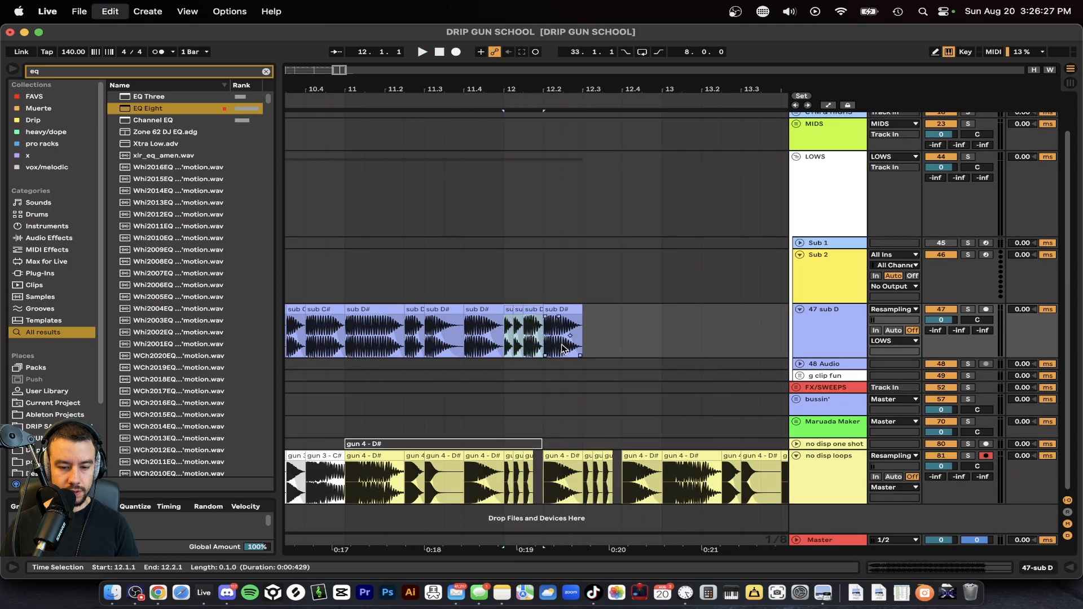
left_click(584, 346)
key("super+v")
left_click(560, 308)
key("super+c")
left_click(622, 326)
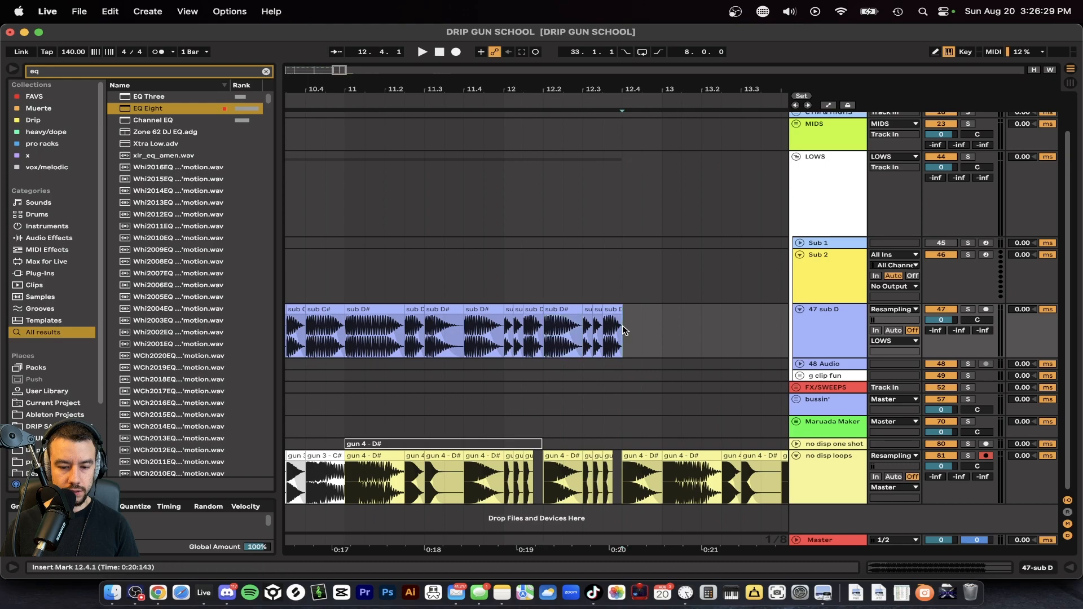
scroll(624, 328, "down", 5)
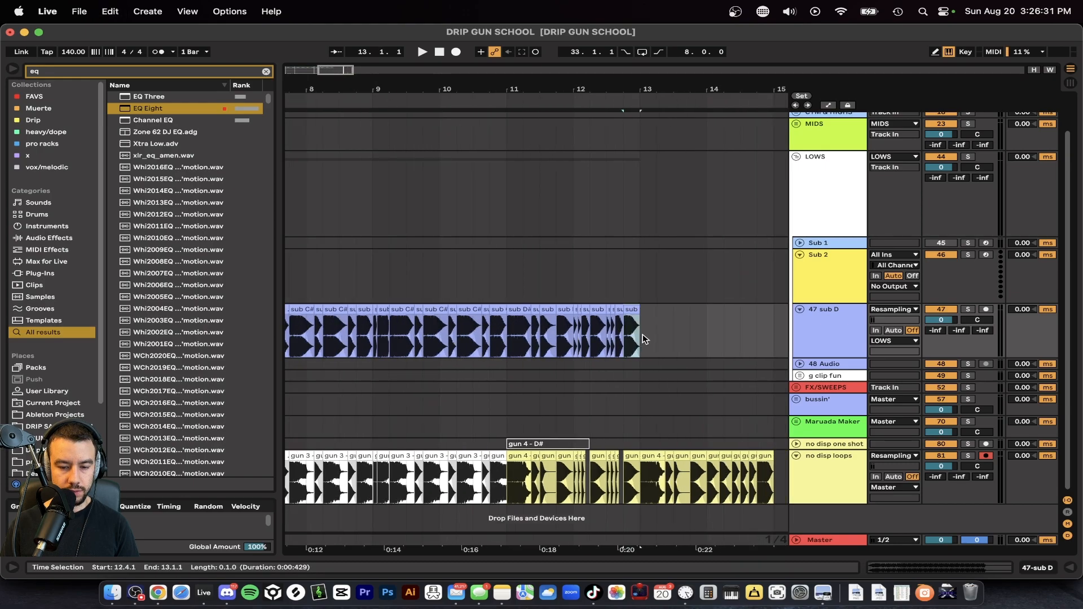
- Duplicate the two-bar sub D# pattern from bars 11–12 to 13.1.1
scroll(643, 337, "right", 2)
left_click(467, 331, "shift")
key("super+d")
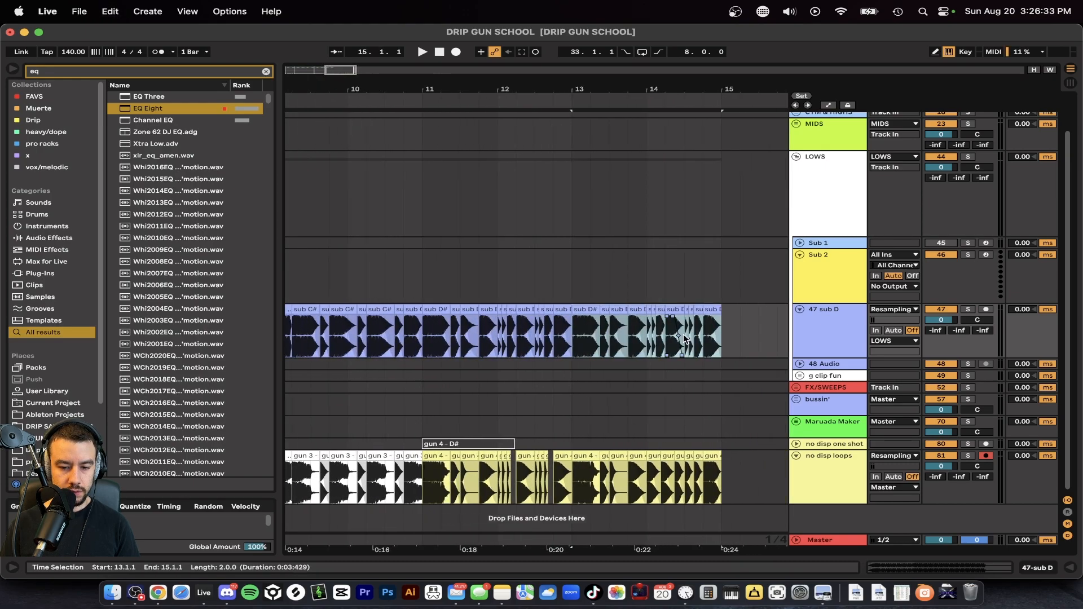
- Delete the duplicated sub D# clips between 14.1.1 and 14.4.1
scroll(683, 375, "up", 4)
left_click_drag(602, 374, 713, 333)
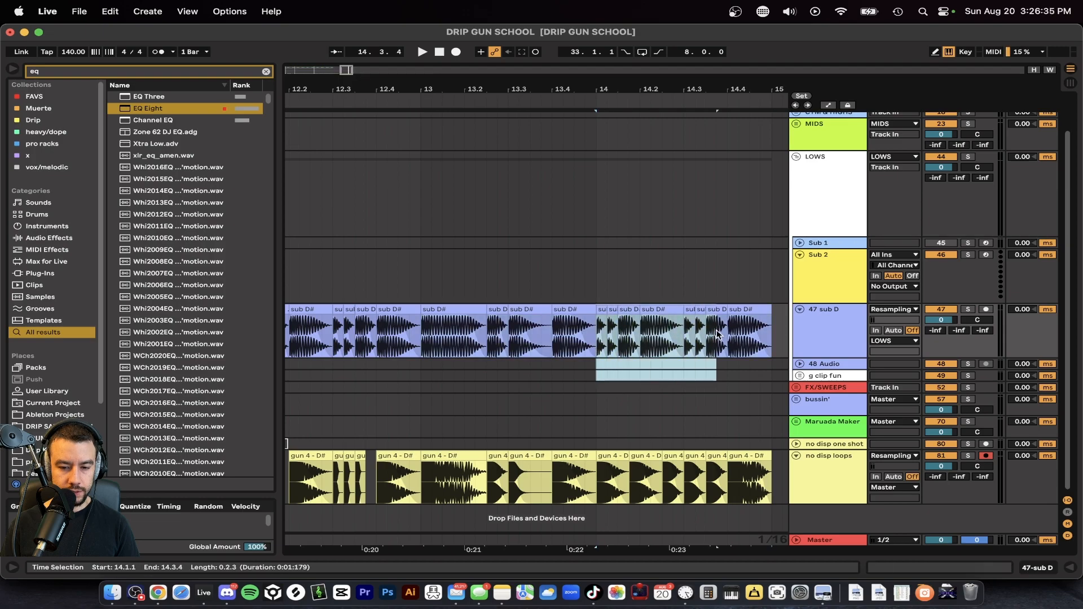
key("Delete")
- Refill 14.1.1 to 14.4.1 with copies of the sub D# clip at 14.4.1, following the rhythm of the gun 4 chops
scroll(726, 334, "right", 2)
left_click(697, 333)
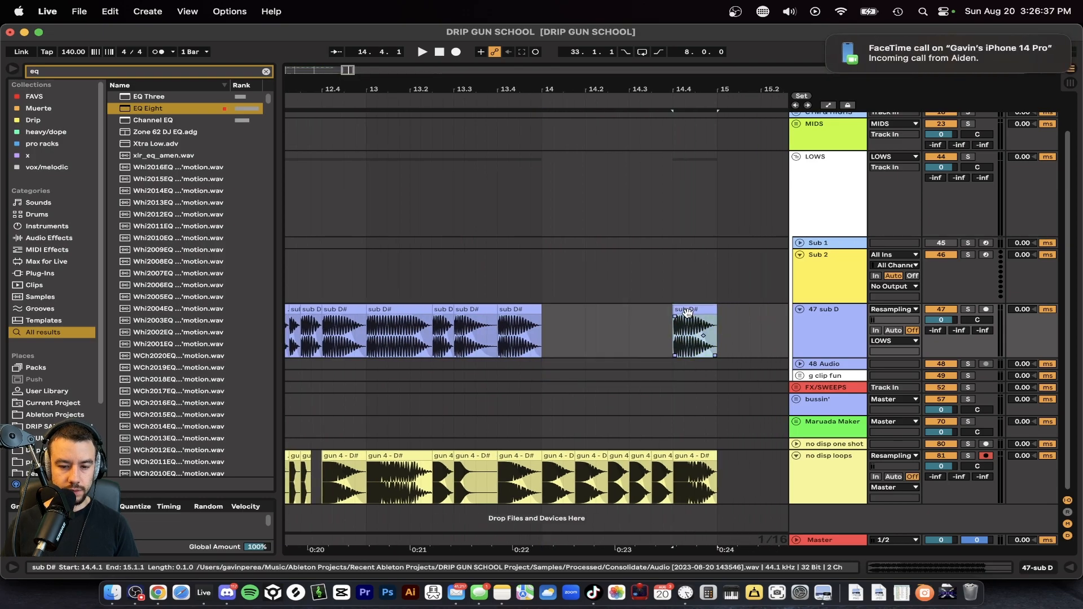
left_click(550, 333)
key("super+v")
scroll(552, 334, "up", 4)
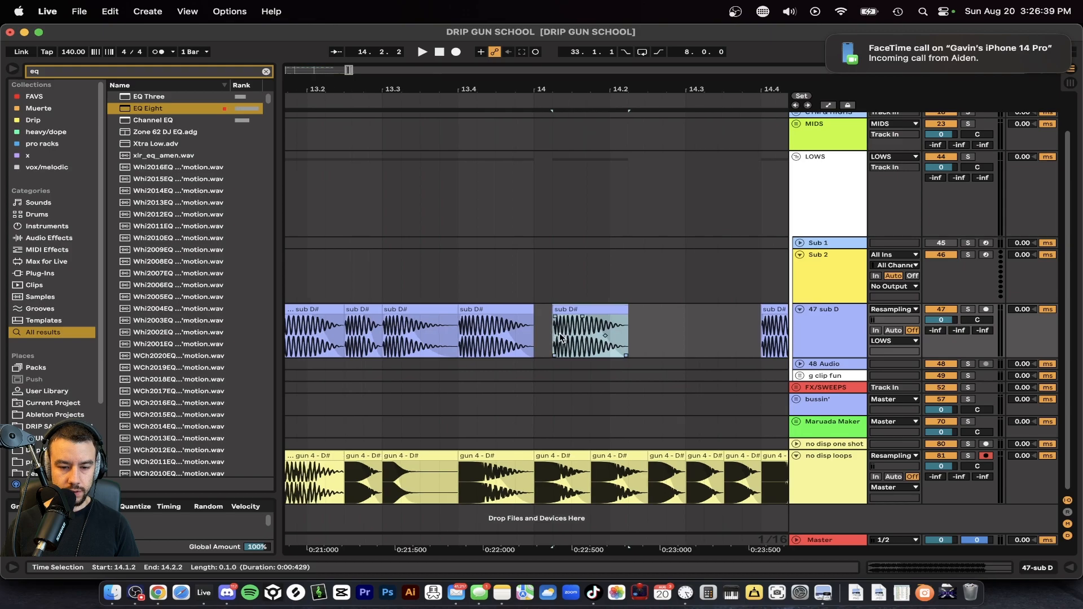
left_click_drag(562, 309, 544, 309)
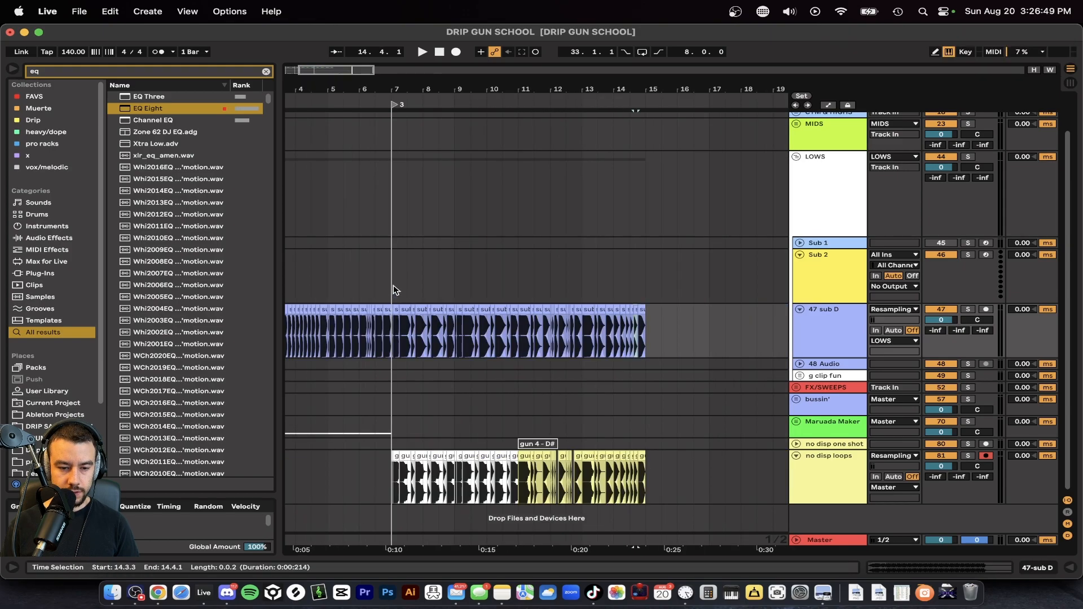
- Play the gun loops and sub line from bar 7 to check them together
key("space")
scroll(406, 319, "down", 2)
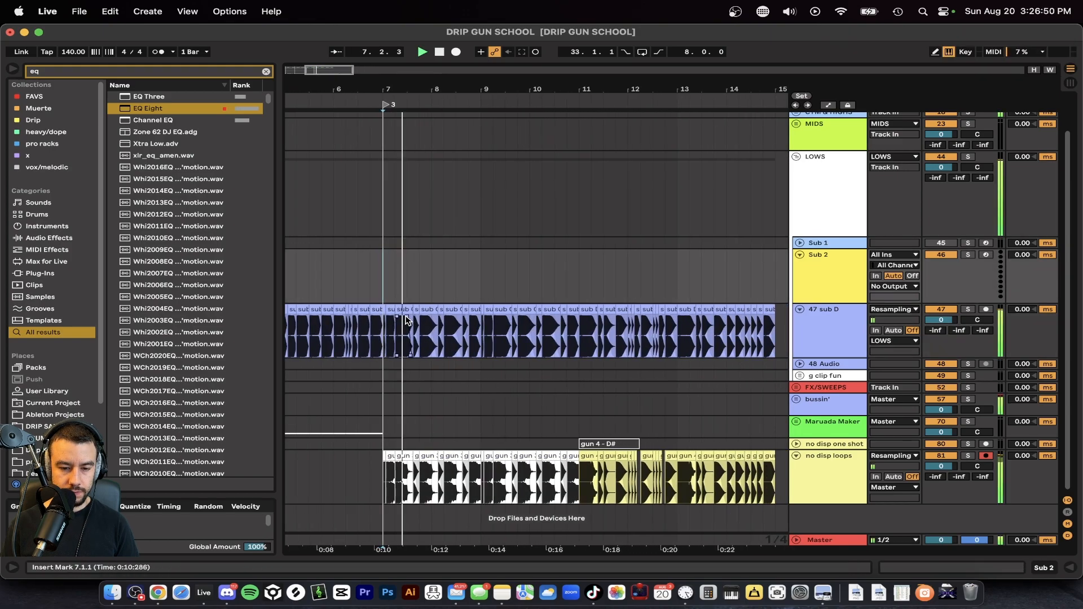
key("space")
scroll(507, 309, "right", 3)
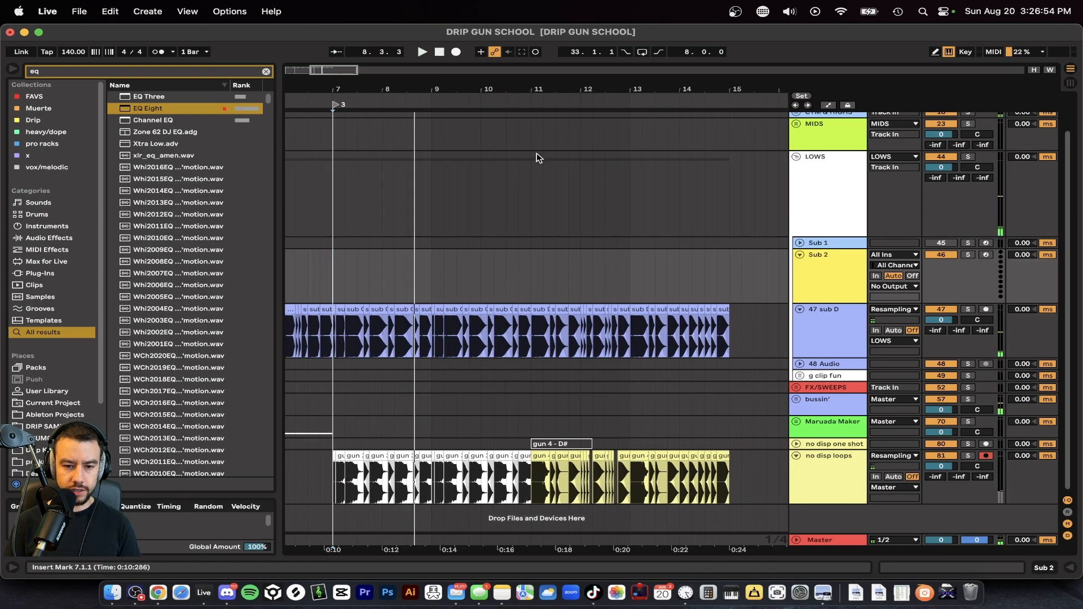
- Add a locator named 4 at bar 11
scroll(523, 204, "up", 3)
right_click(543, 103)
left_click(561, 126)
scroll(561, 131, "down", 3)
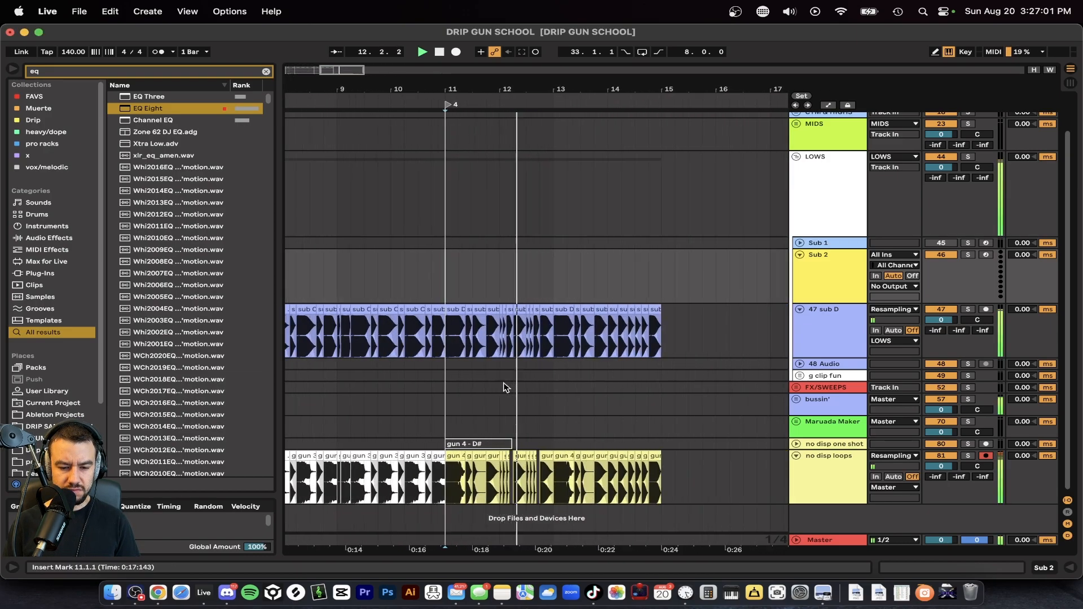
- Play the gun 4 loop with its sub D# line from locator 4
scroll(501, 387, "up", 3)
left_click(431, 404)
key("space")
key("space")
scroll(426, 440, "down", 4)
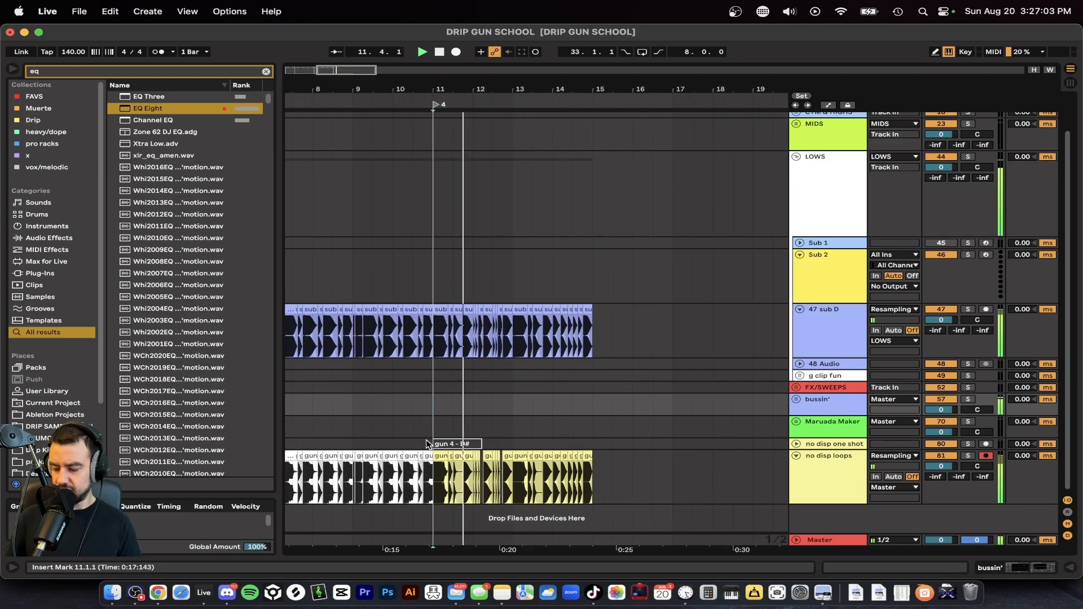
key("minus")
key("minus")
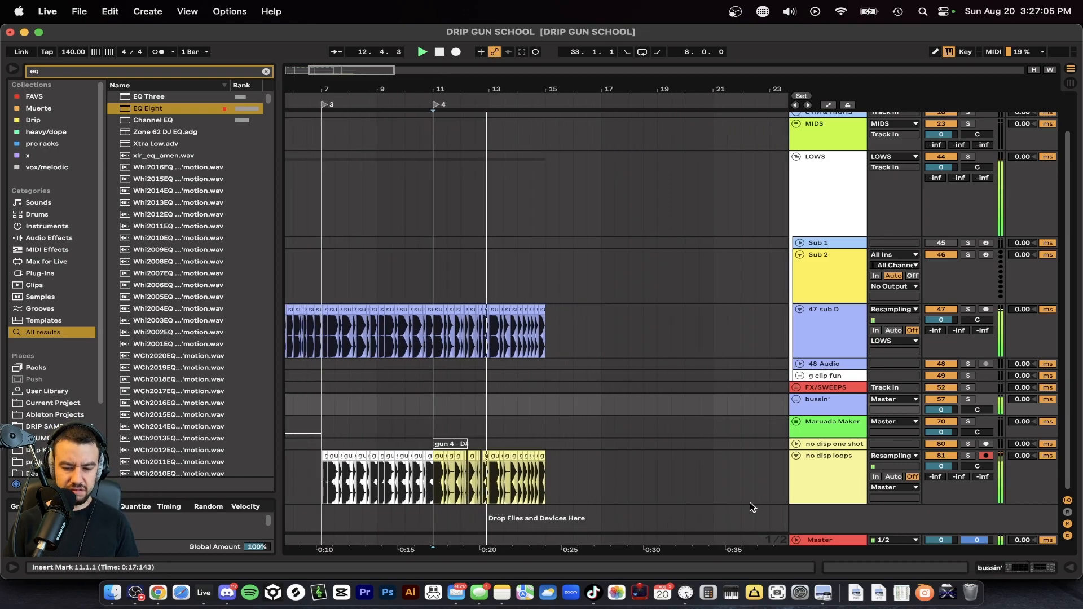
- Show the no disp loops track's devices, search the browser for convolver, and add the Convolver Gun preset after EQ Eight
double_click(815, 476)
key("super+f")
type("convo")
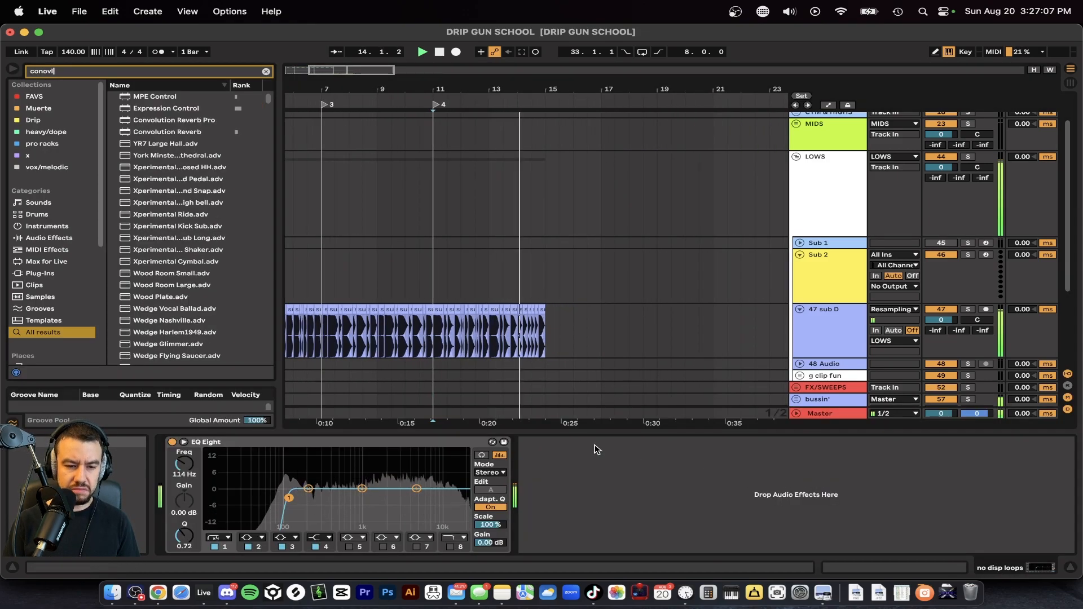
type("l")
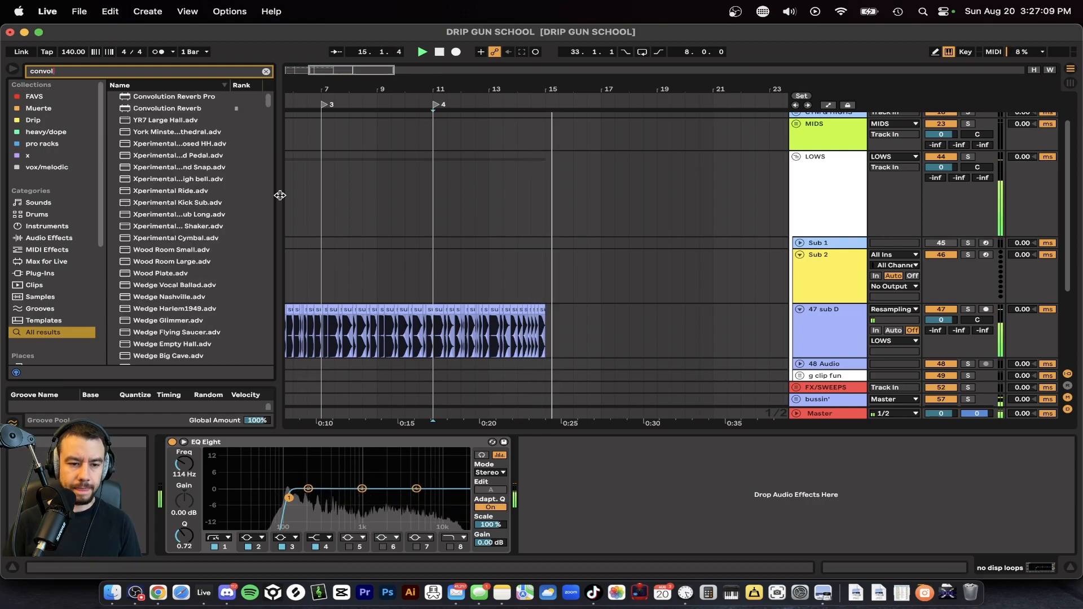
scroll(169, 282, "down", 5)
scroll(169, 316, "down", 10)
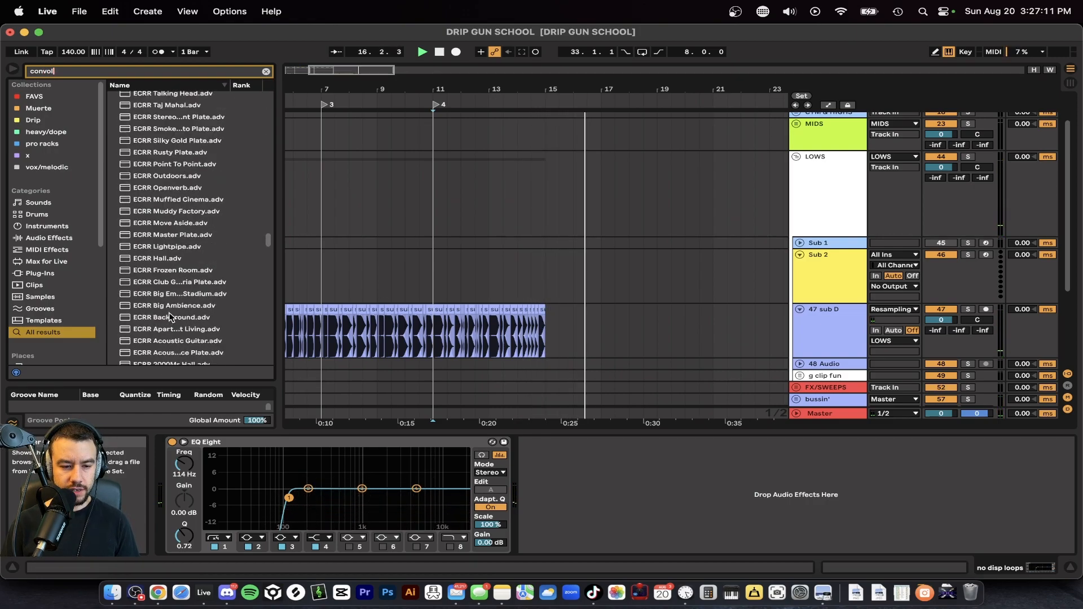
scroll(169, 337, "up", 5)
key("super+f")
type("conovlv")
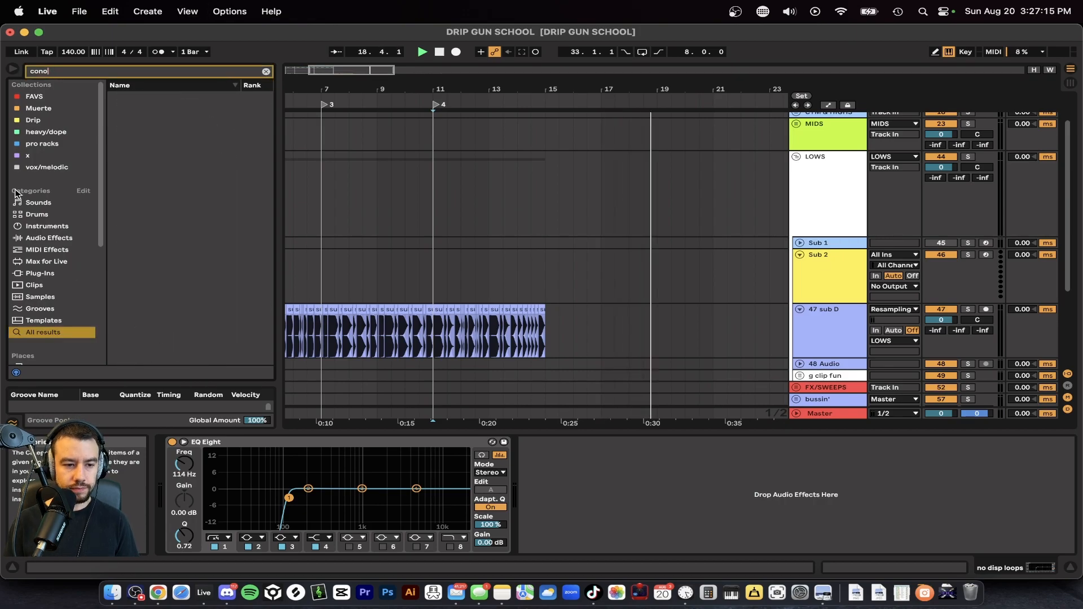
key("BackSpace")
type("vo")
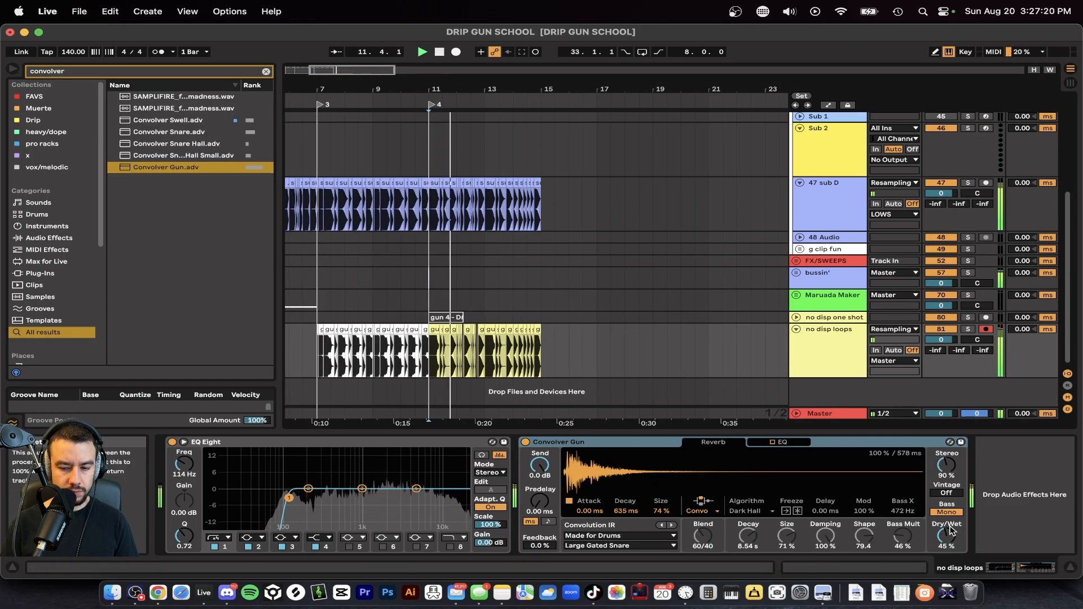
- Set Convolver Gun's Dry/Wet to 25 % and replay the loop from bar 11
mouse_move(949, 530)
left_mouse_down()
mouse_move(949, 558)
mouse_move(949, 545)
left_mouse_up()
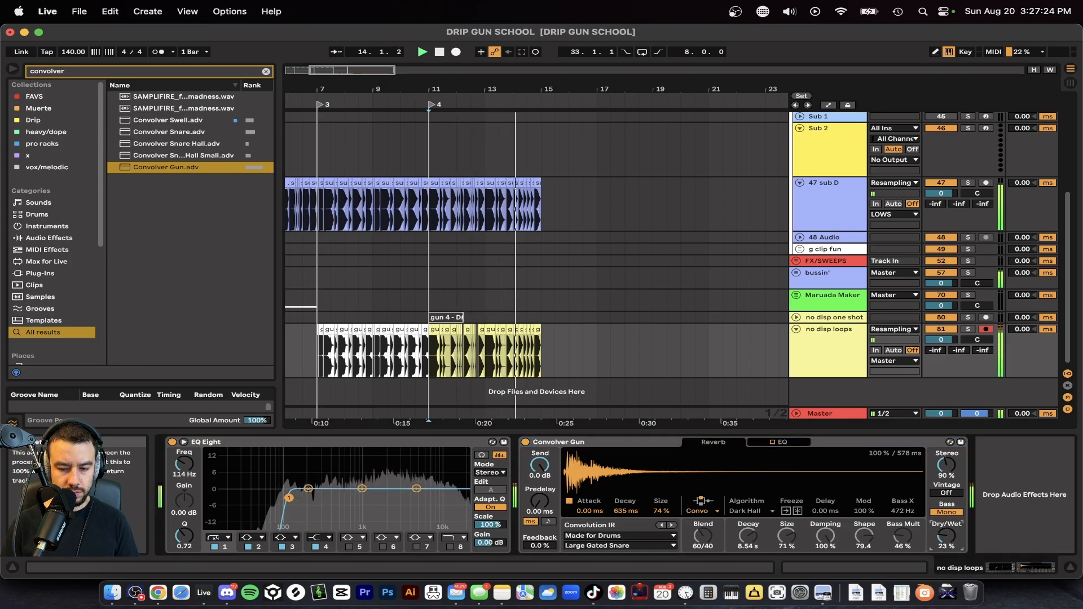
key("space")
key("space")
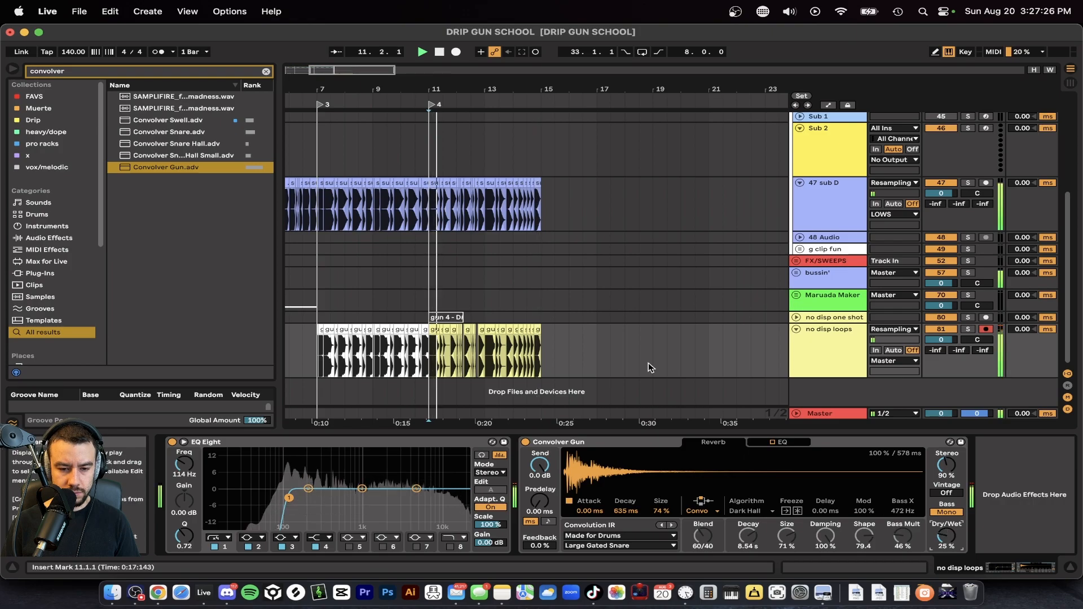
- Duplicate the DRUMS and CYM & HIGHS material from bars 7–11 to 11.1.1 and play it with the gun 4 loop
left_click(565, 430)
scroll(507, 428, "up", 2)
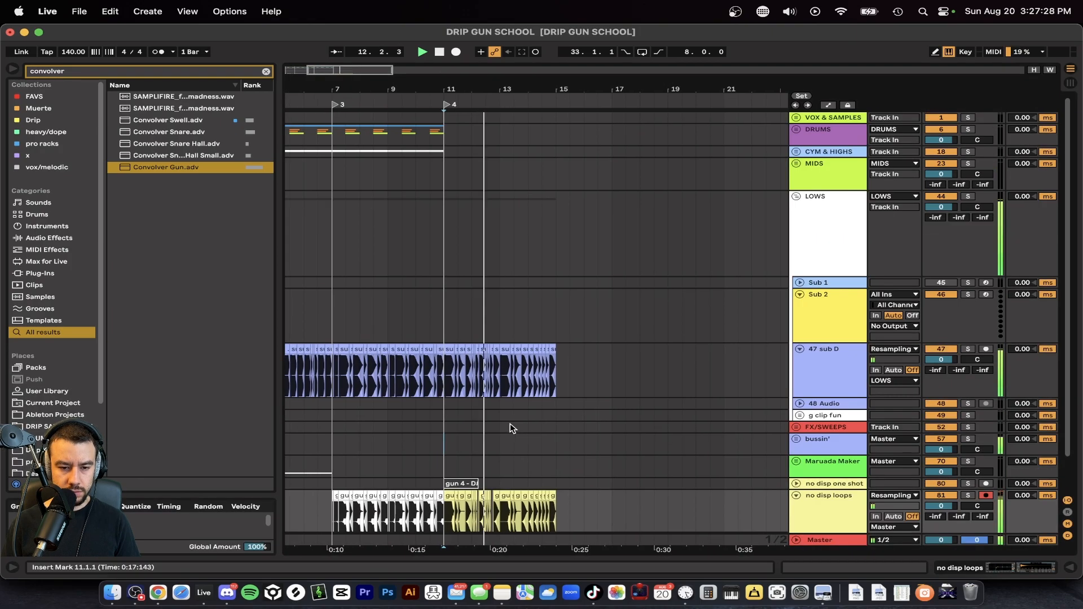
key("space")
left_click_drag(458, 148, 373, 133)
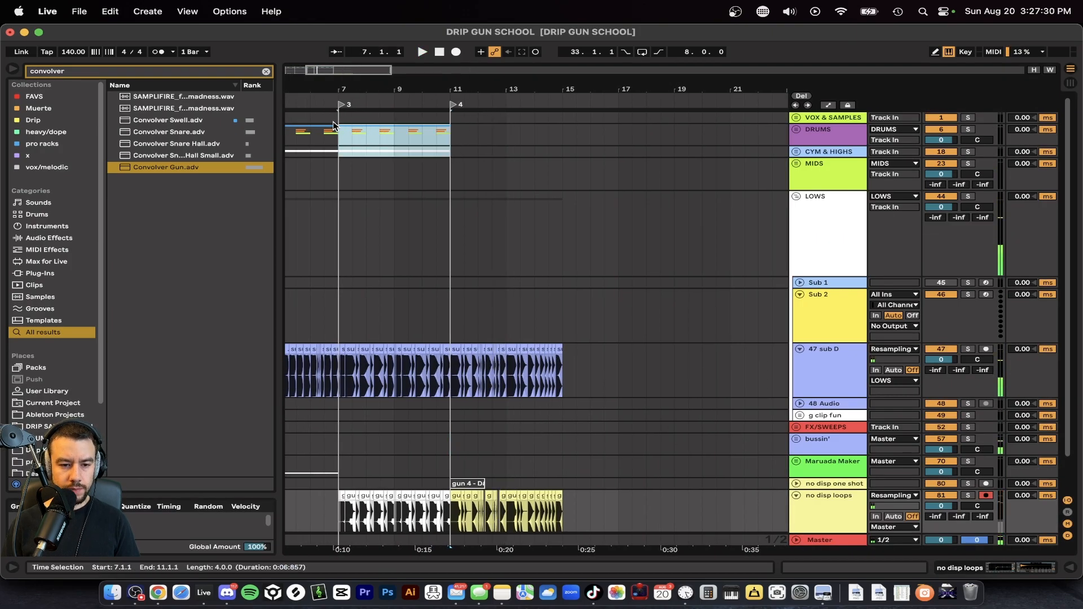
key("super+d")
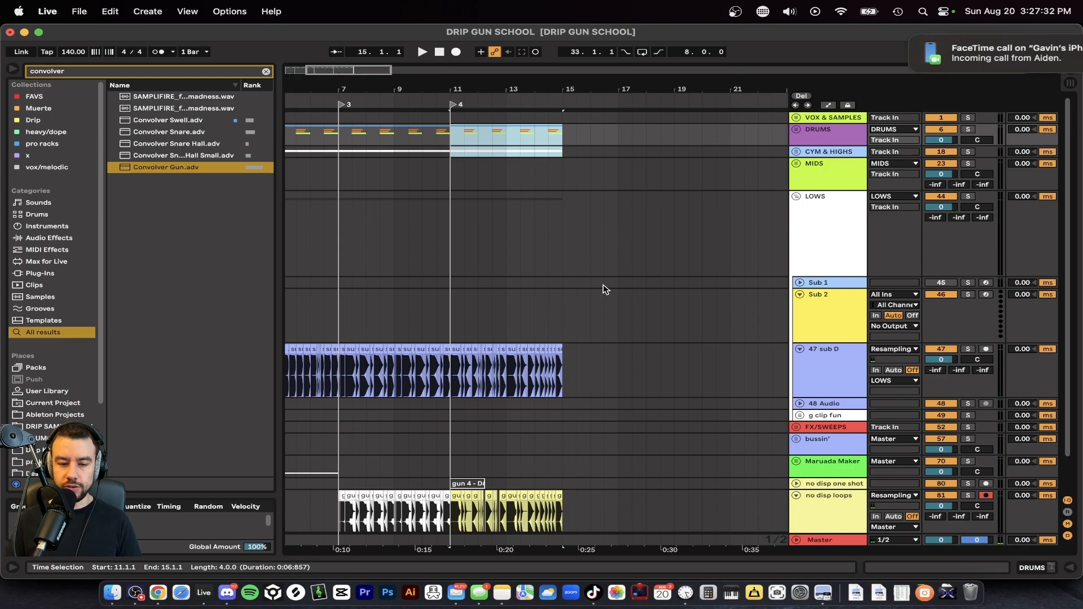
key("space")
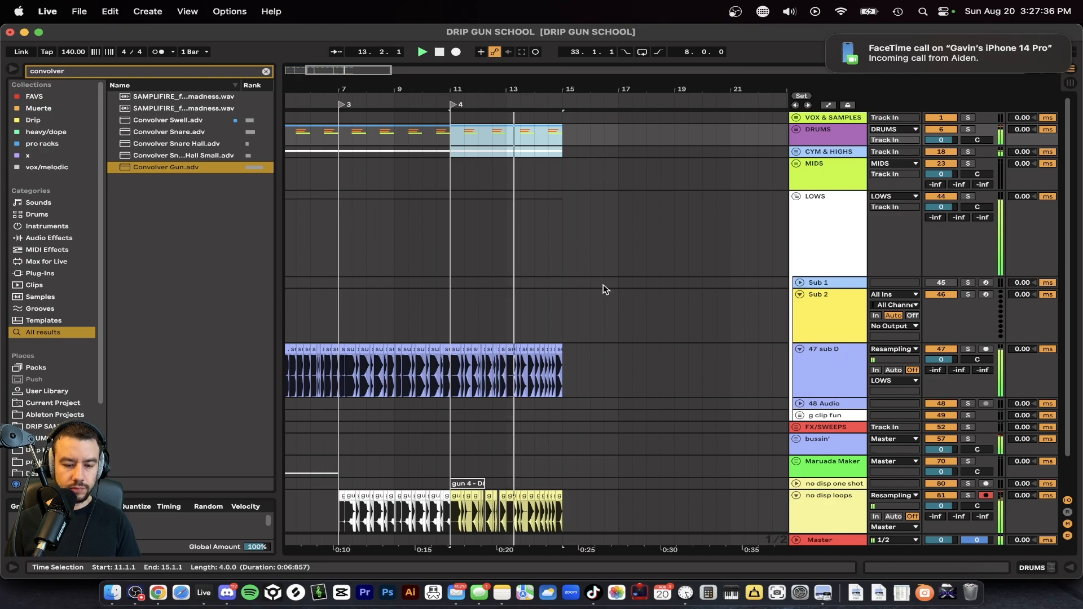
- Play the gun 4 loop with its sub D# line and drums from bar 11
key("minus")
scroll(574, 288, "down", 2)
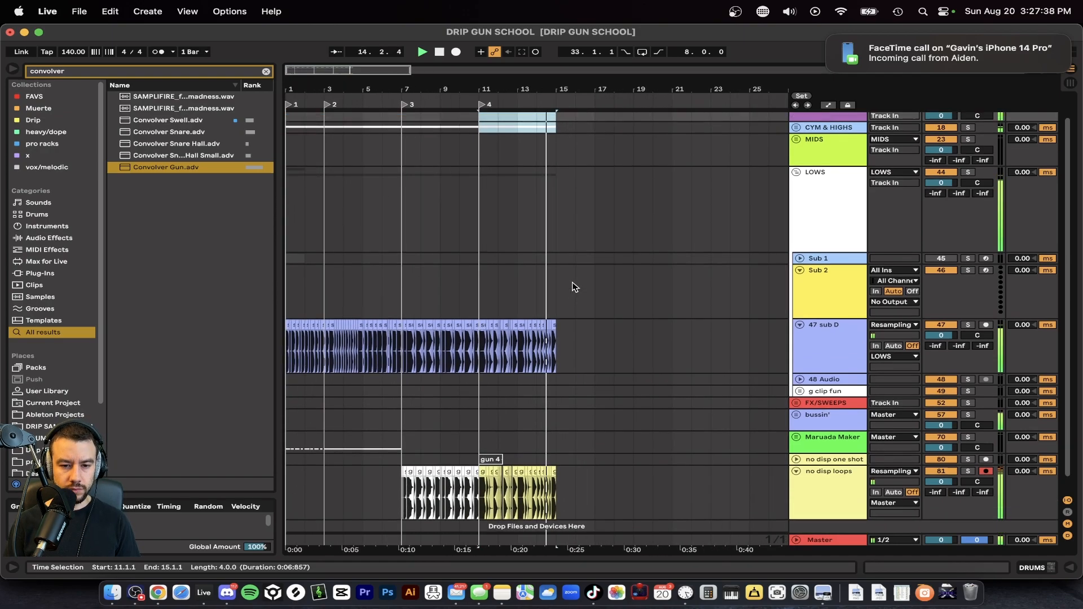
left_click(575, 301)
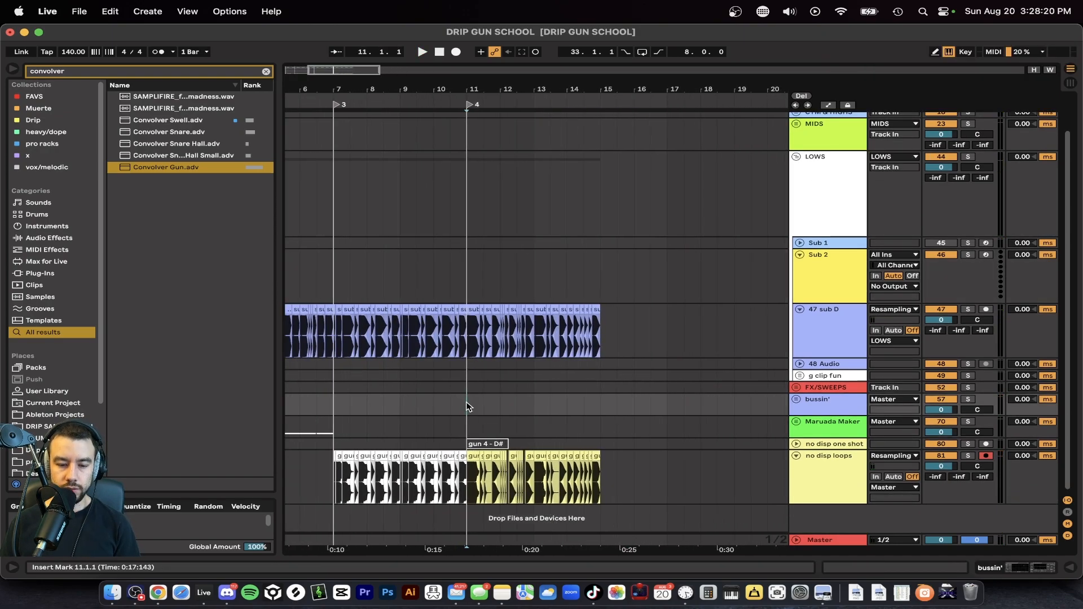
left_click(420, 413)
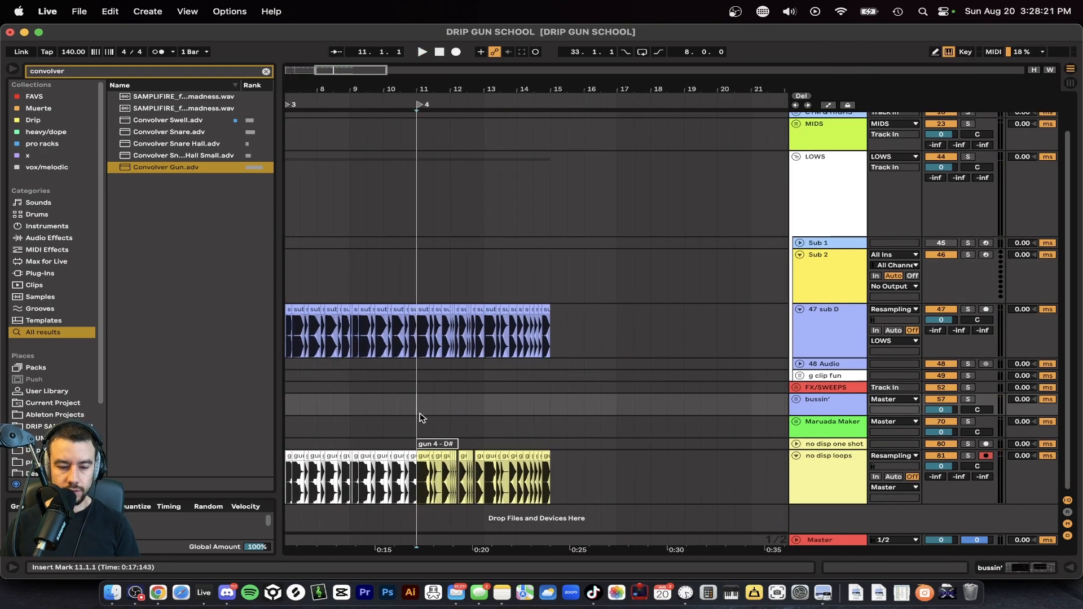
key("space")
key("plus")
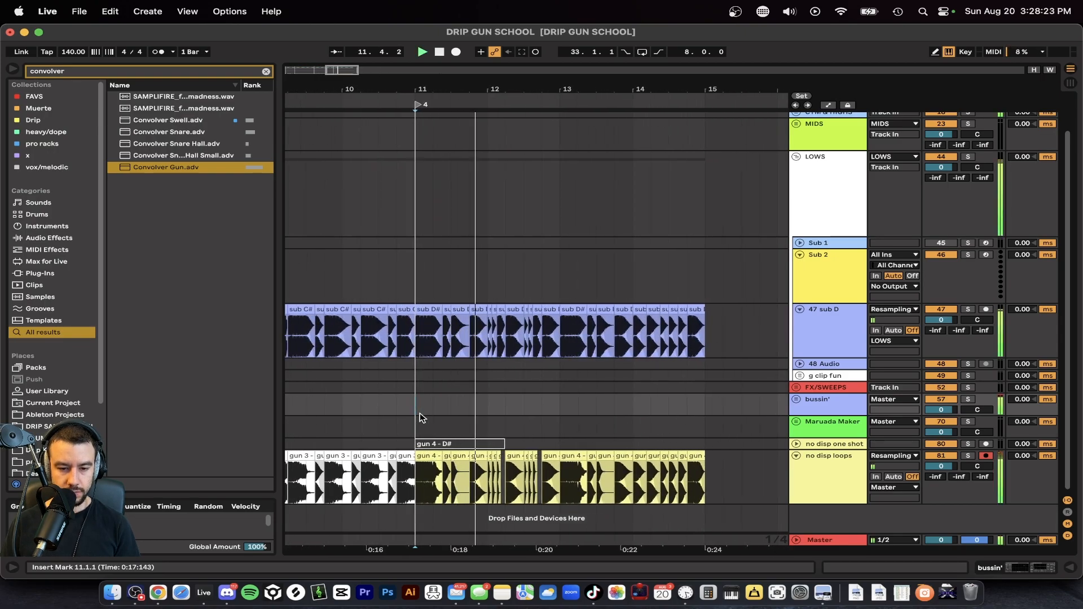
key("plus")
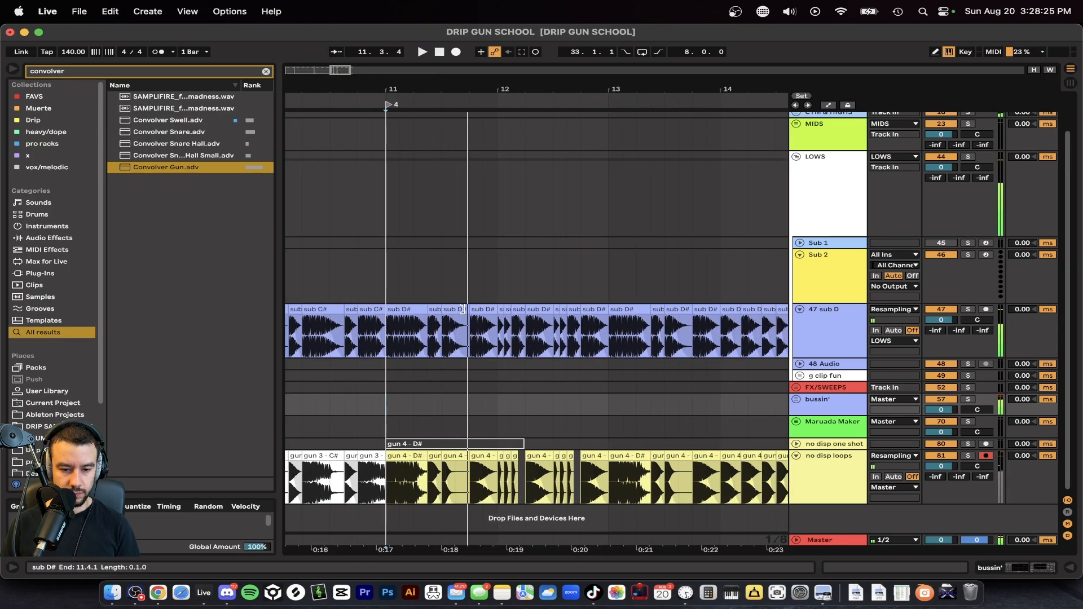
- Lengthen the sub D# clip at 11.3.1 to end at 12.1.1 and play the loop from 11.1.1
left_click_drag(462, 306, 490, 304)
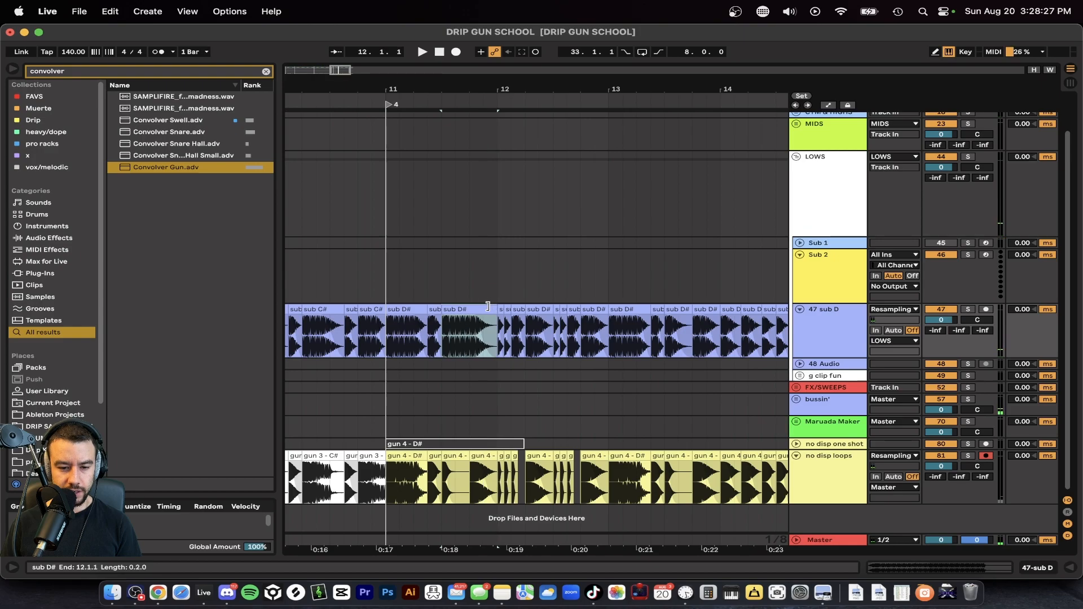
left_click(412, 309)
key("space")
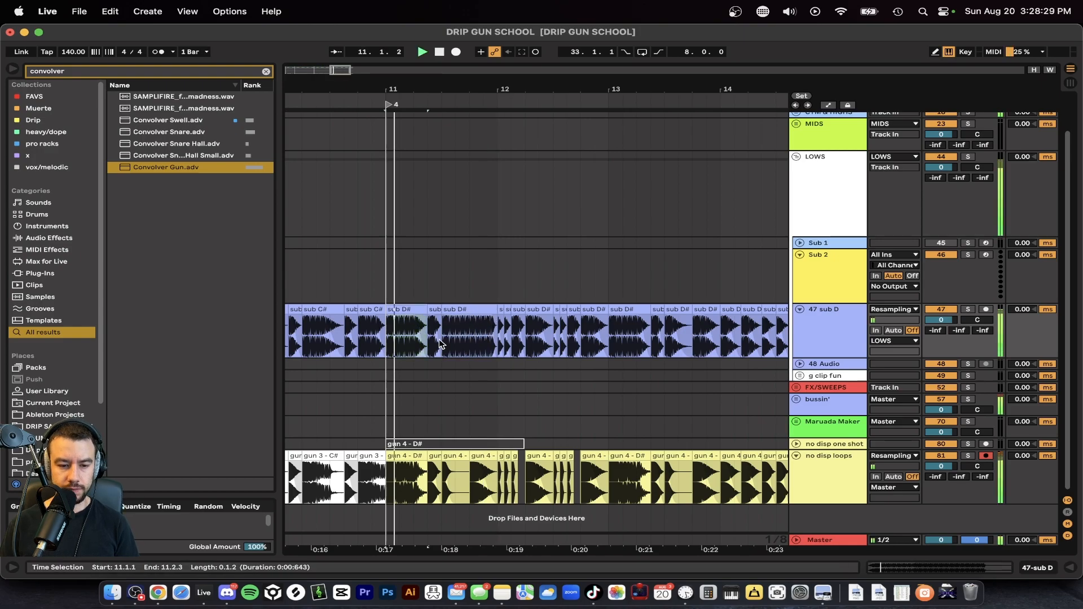
scroll(491, 370, "right", 1)
key("space")
key("space")
scroll(459, 357, "up", 3)
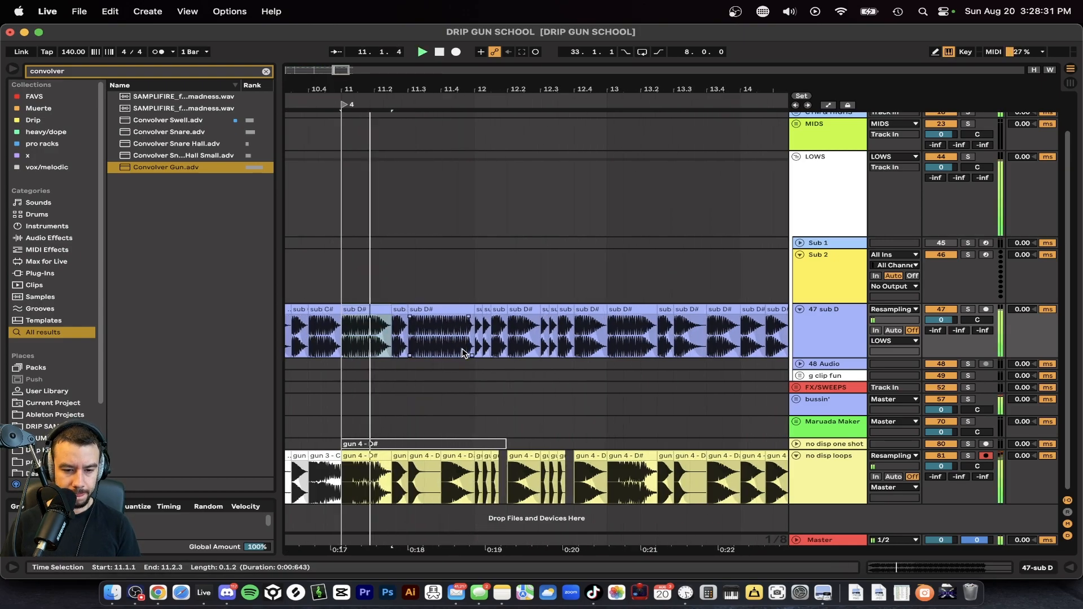
- Shorten the sub D# clip at 11.3.1 to end at 11.4.1 and duplicate it to 11.4.1
key("space")
left_click_drag(478, 308, 437, 308)
key("super+d")
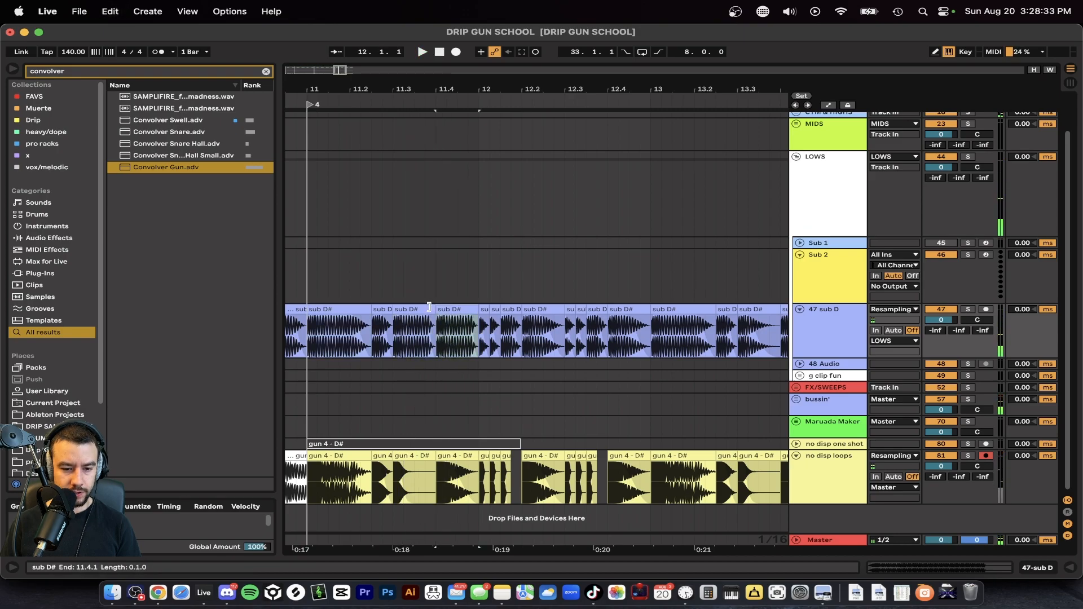
- Replay the loop from the sub D# clip at 11.1.1 to check the edited sub notes
scroll(429, 307, "left", 5)
scroll(587, 310, "right", 2)
left_click(529, 327)
key("space")
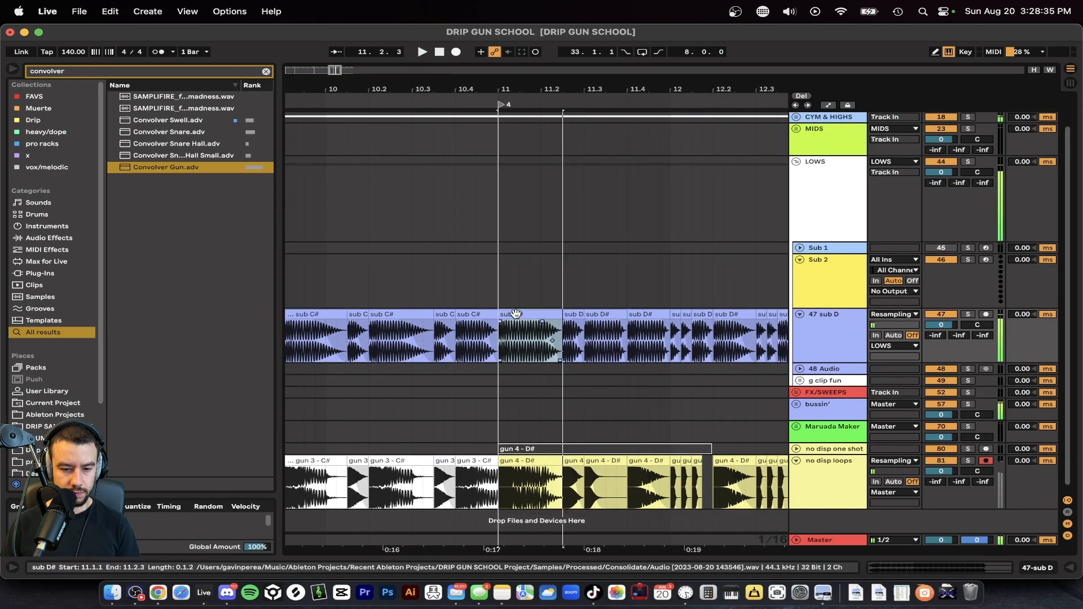
left_click(516, 313)
key("space")
scroll(517, 314, "right", 3)
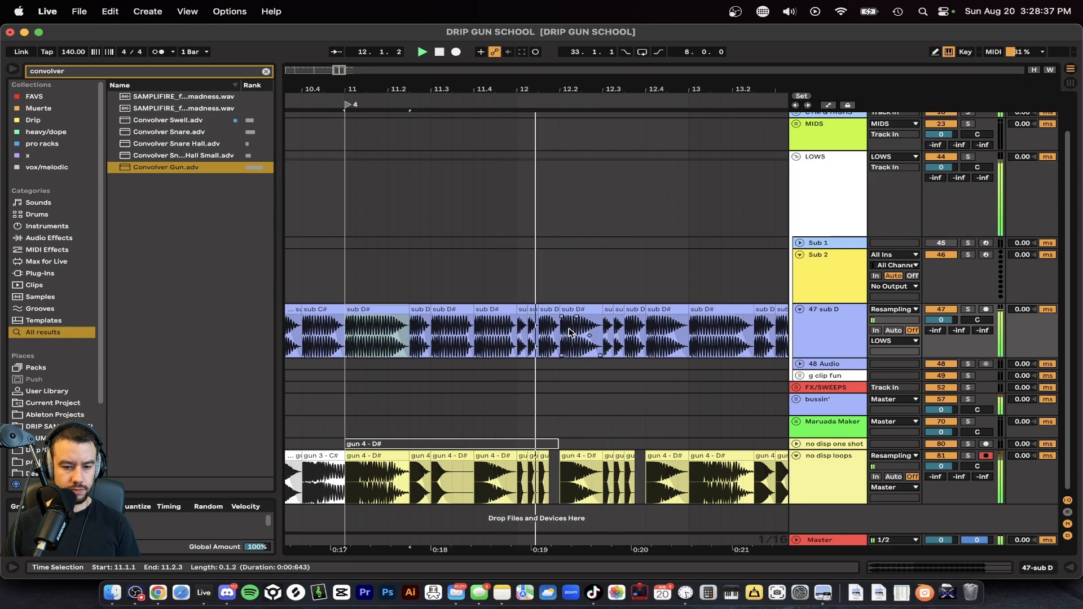
scroll(555, 347, "down", 4)
scroll(544, 360, "down", 2)
- Shorten the fade-outs of the sub D# clips between 13.3.1 and 14.4.1
left_click(405, 337)
left_click_drag(432, 341, 440, 340)
key("space")
scroll(521, 340, "up", 4)
scroll(496, 338, "right", 2)
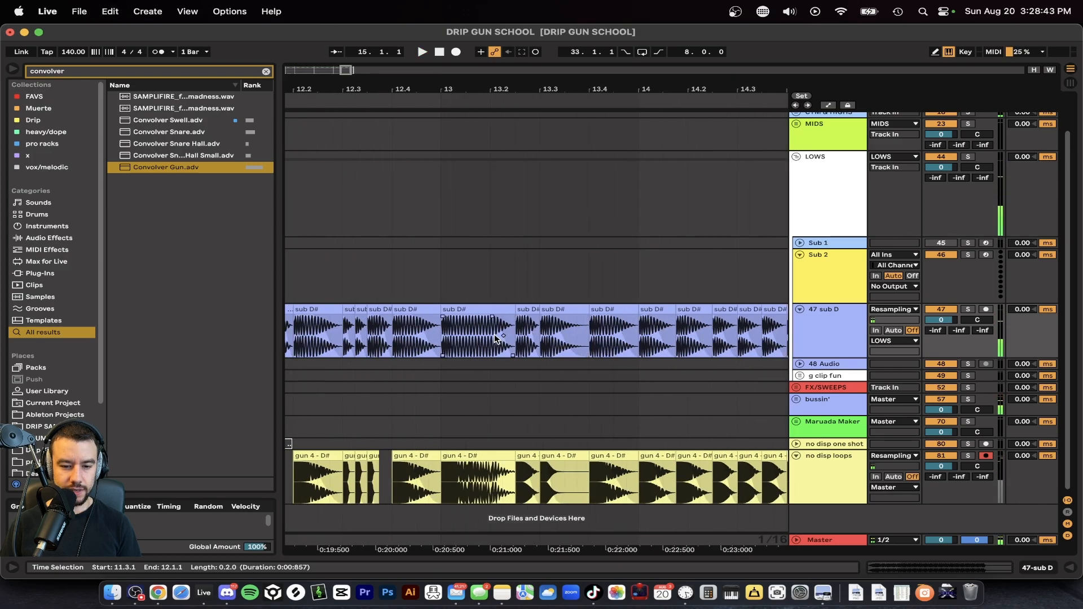
scroll(535, 344, "right", 3)
left_click(565, 355)
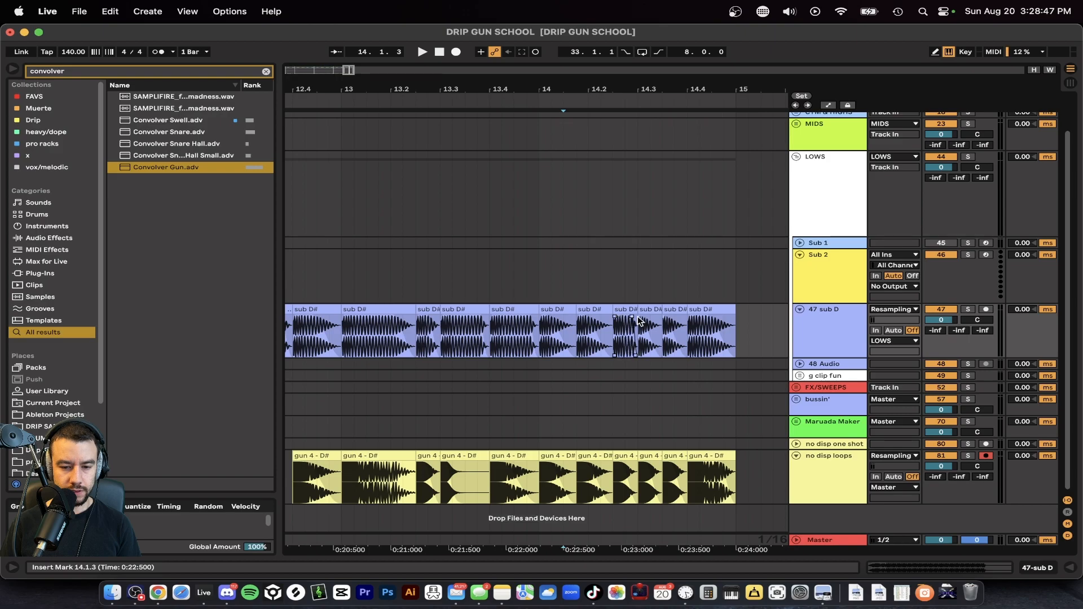
key("Right")
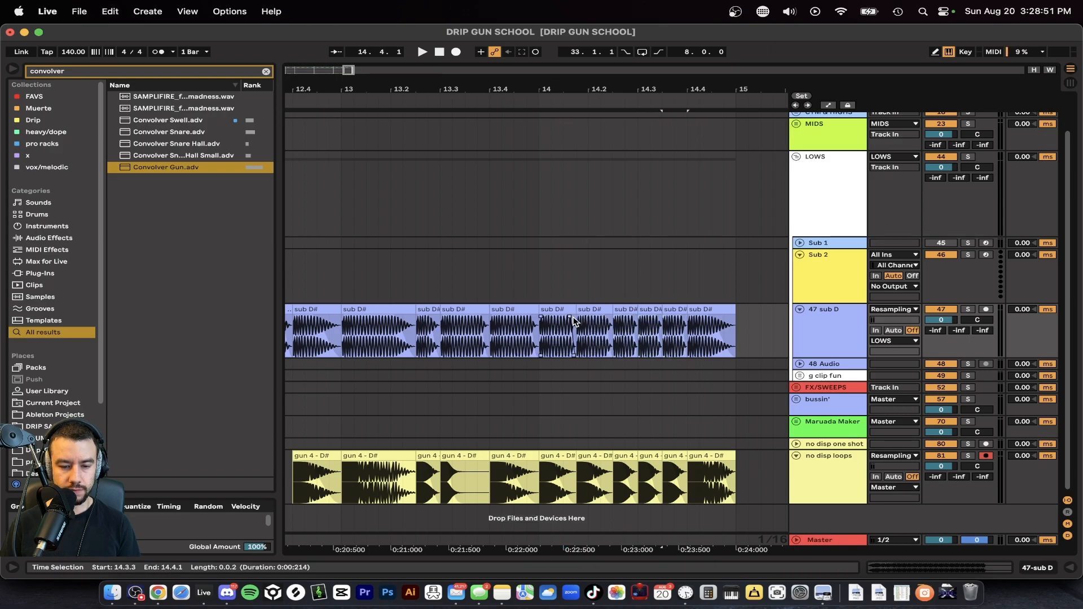
- Play the gun 4 and sub D# loop from 13.1.1
key("space")
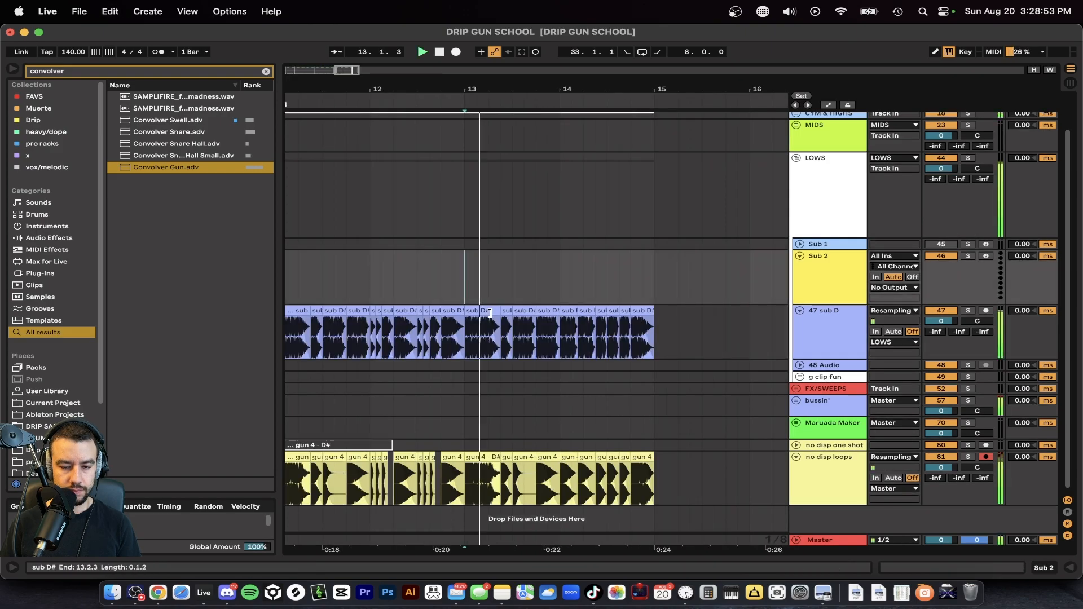
scroll(492, 314, "right", 2)
scroll(491, 315, "down", 2)
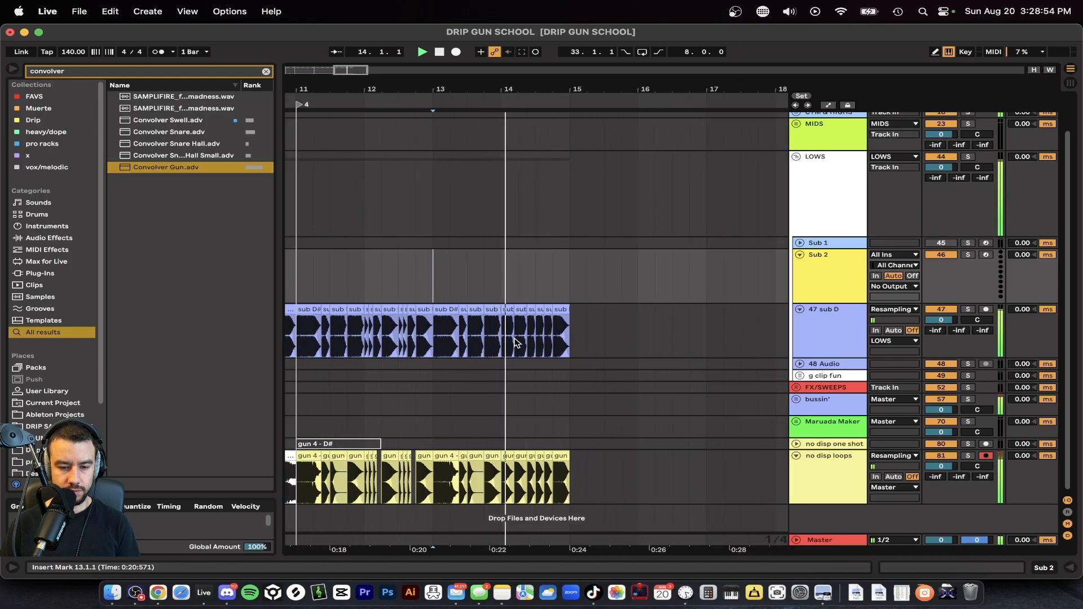
scroll(517, 342, "down", 5)
scroll(507, 327, "left", 3)
- Replay the loop from bar 11, and play the section starting at 12.1.1
left_click(452, 297)
key("space")
key("space")
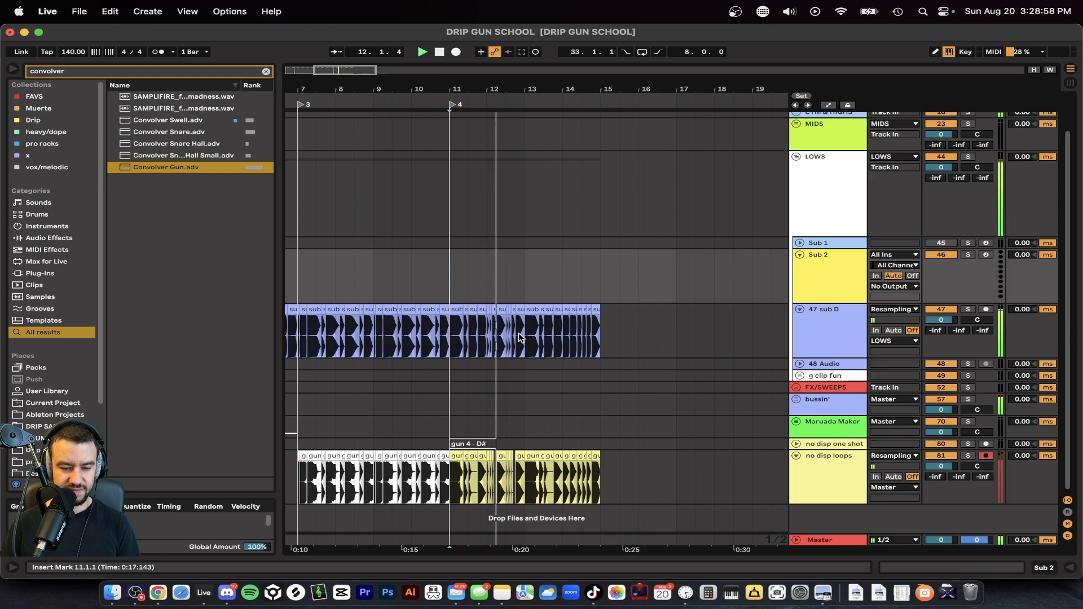
scroll(519, 337, "right", 2)
scroll(519, 337, "down", 3)
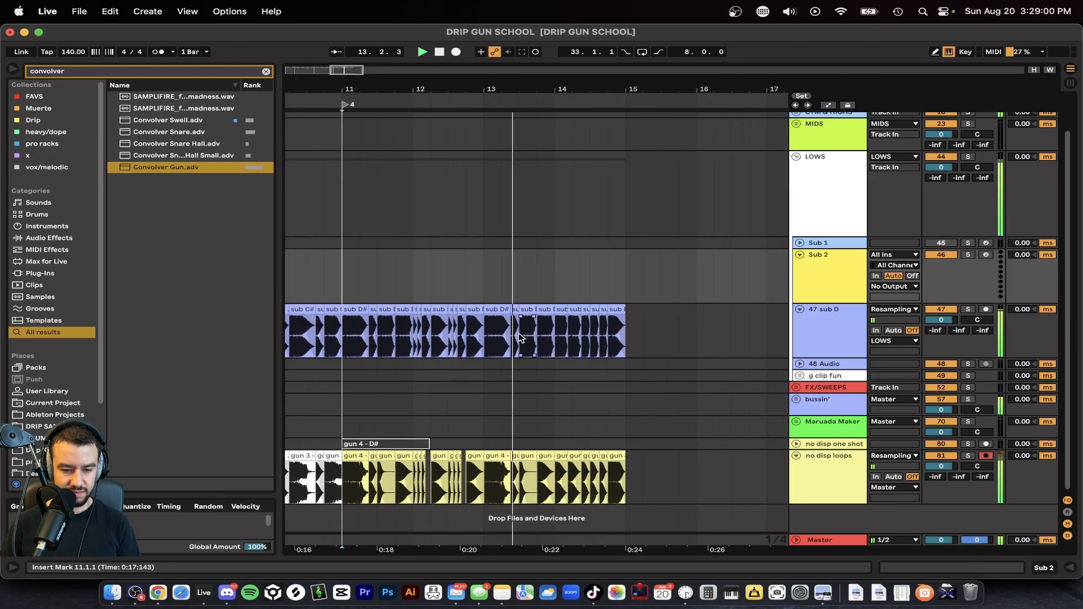
scroll(518, 337, "up", 5)
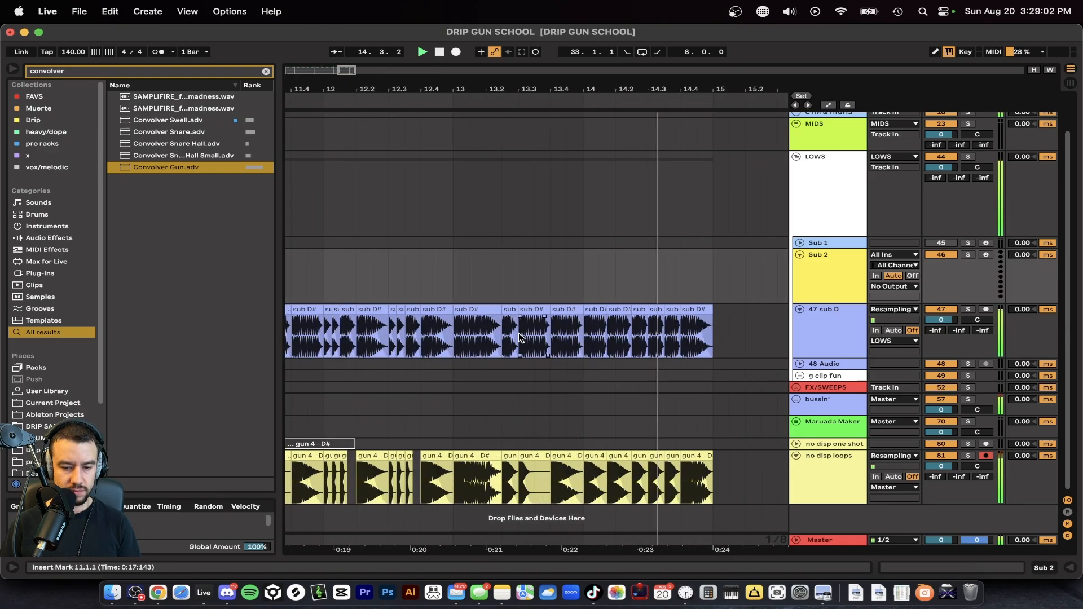
key("space")
left_click(463, 339)
key("space")
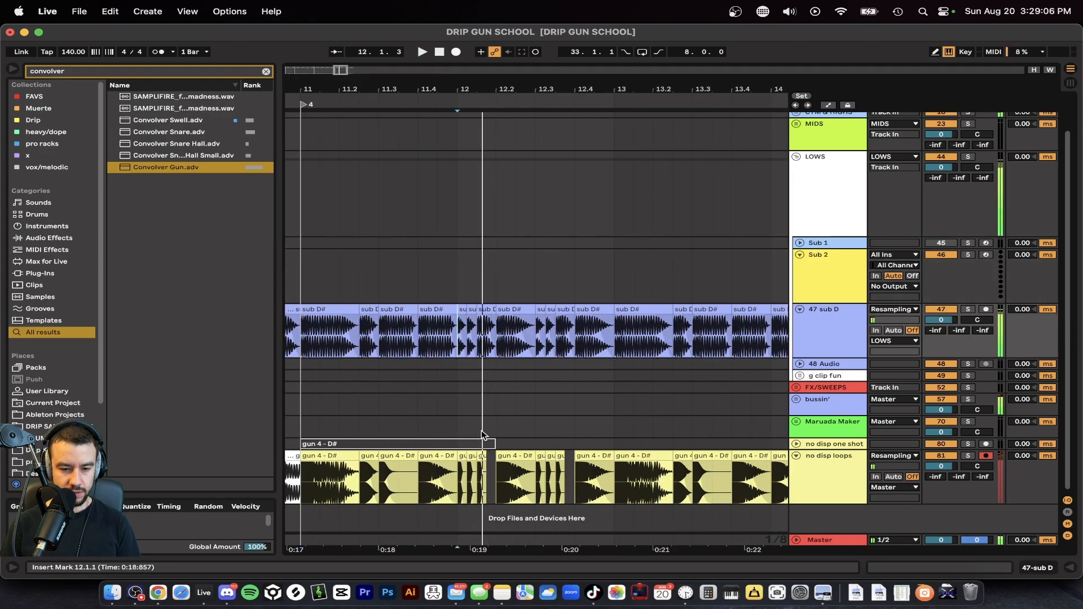
scroll(482, 434, "down", 3)
scroll(482, 492, "up", 3)
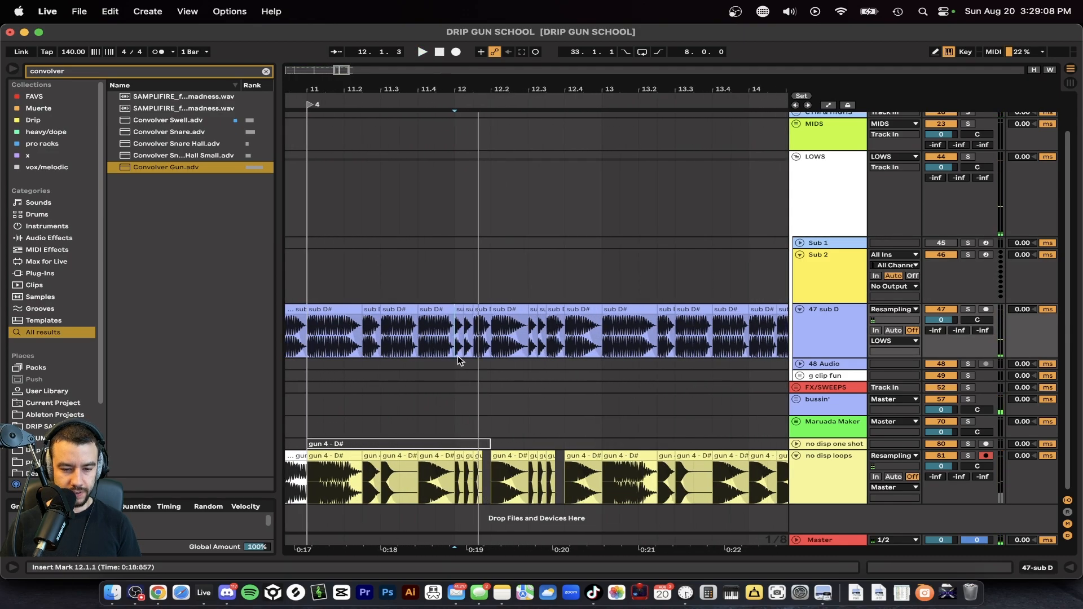
- Try copying the short gun and sub hits at 12.1.1–12.2.1 to 15.3.1 with a two-beat hit at 15.1.1
left_click_drag(462, 382, 496, 466)
key("super+c")
scroll(498, 467, "right", 5)
scroll(497, 465, "down", 5)
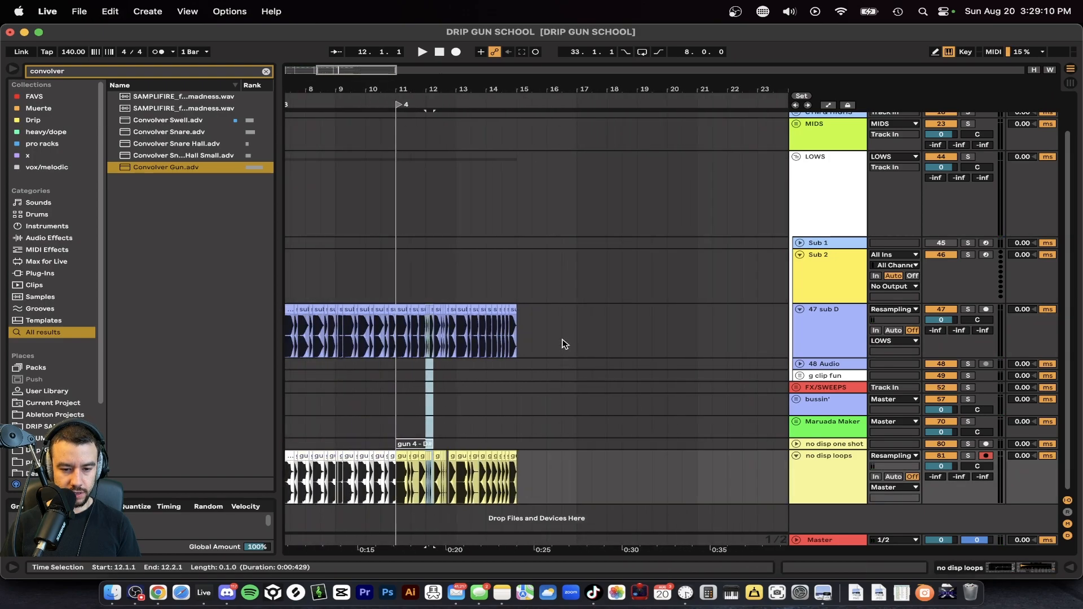
left_click(533, 340)
key("super+v")
scroll(533, 341, "up", 5)
left_click_drag(431, 337, 465, 482)
key("super+d")
left_click_drag(491, 309, 526, 309)
key("space")
scroll(526, 333, "down", 3)
scroll(523, 343, "right", 2)
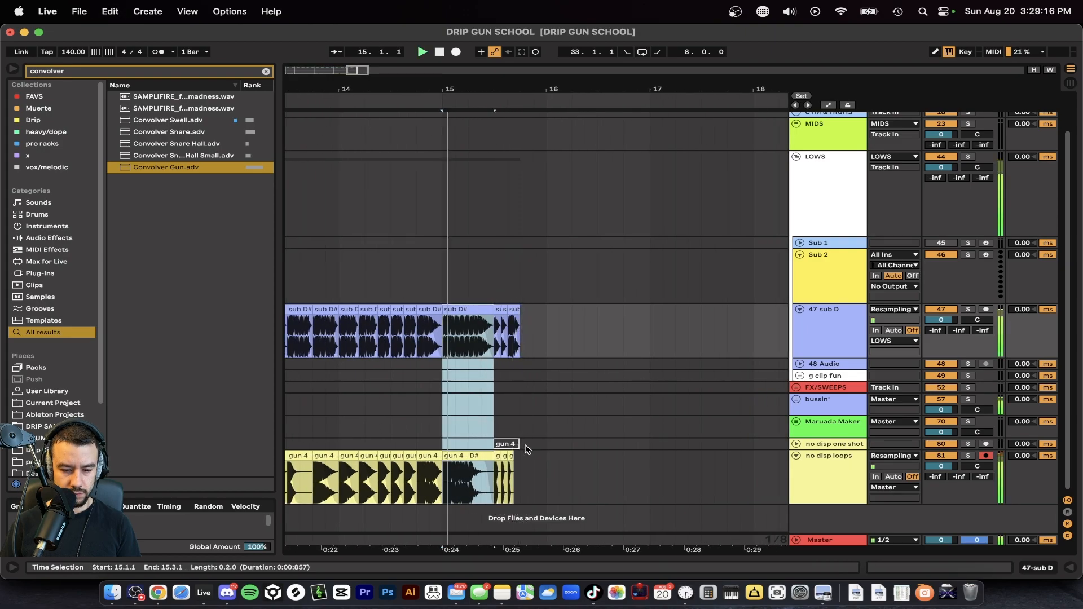
- Delete the trial gun 4 and sub D# clips between 15.1.1 and 15.4.1
key("super+z")
key("Delete")
key("space")
key("space")
key("space")
scroll(494, 473, "down", 4)
left_click_drag(507, 336, 492, 472)
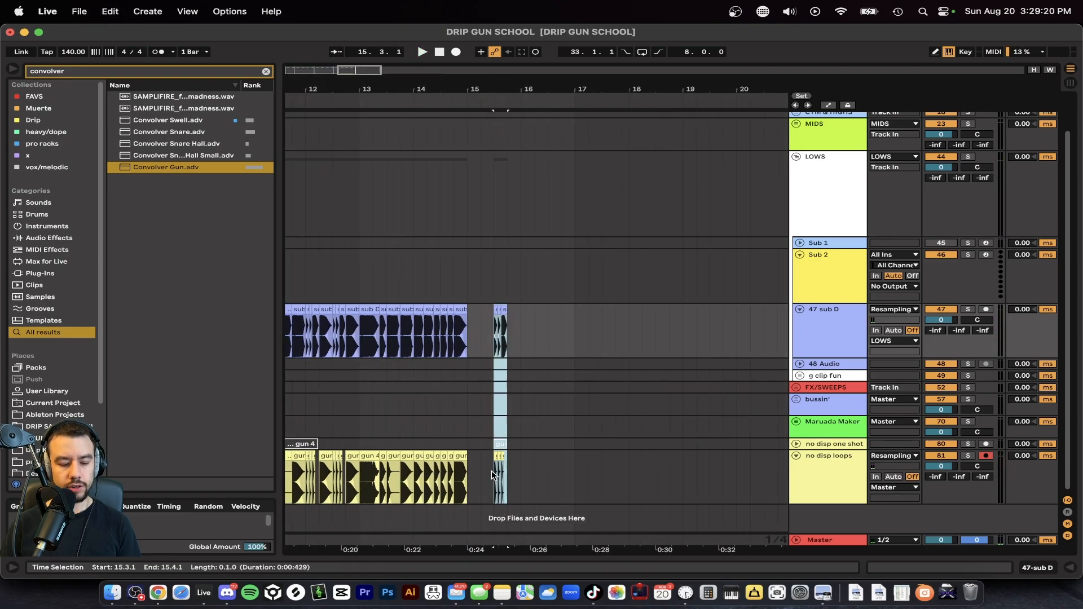
key("Delete")
- Duplicate the DRUMS and CYM & HIGHS material from bars 11–15 to 15.1.1
scroll(492, 470, "down", 5)
scroll(492, 470, "up", 2)
scroll(492, 470, "left", 2)
left_click_drag(530, 149, 450, 134)
key("super+d")
scroll(501, 347, "down", 2)
- Duplicate the gun 4 and sub D# clips from 12.1.1–13.1.1 to 15.1.1 and play them
scroll(527, 388, "up", 3)
scroll(530, 391, "up", 5)
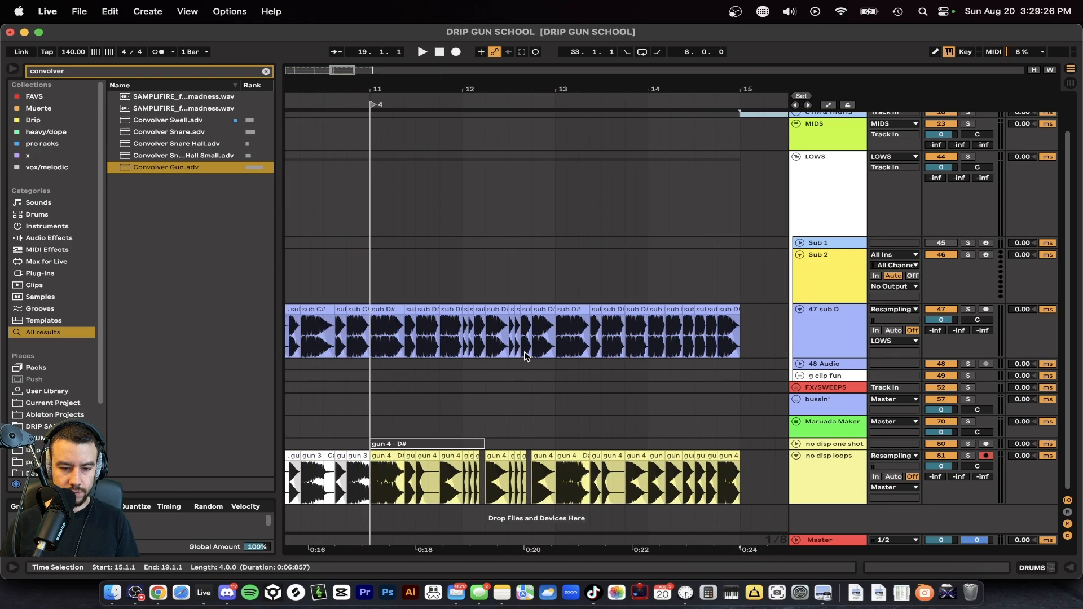
left_click(485, 347)
key("space")
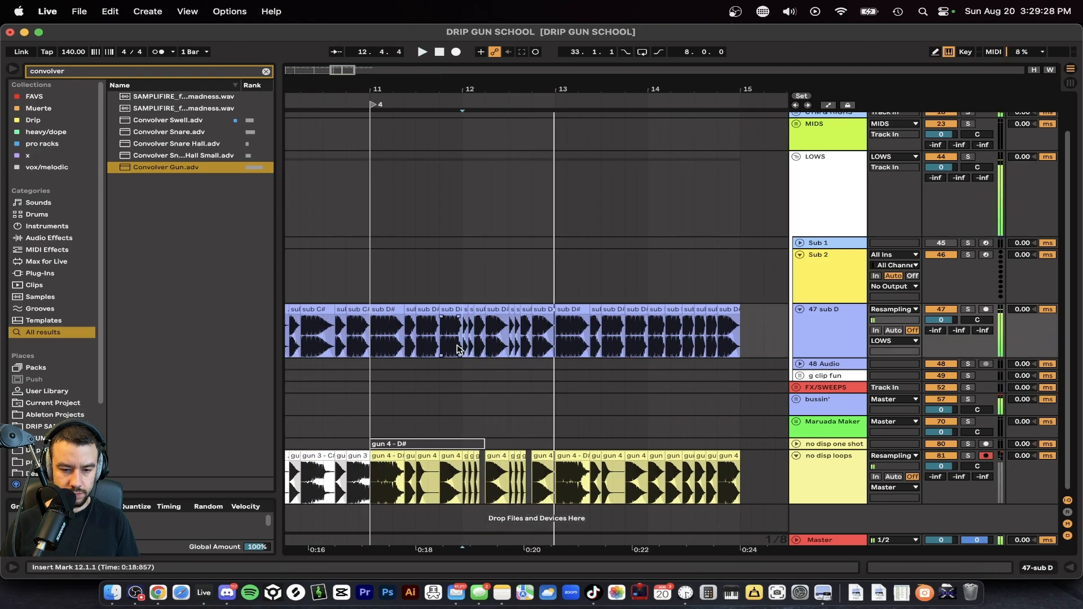
left_click_drag(461, 346, 556, 498)
key("space")
key("space")
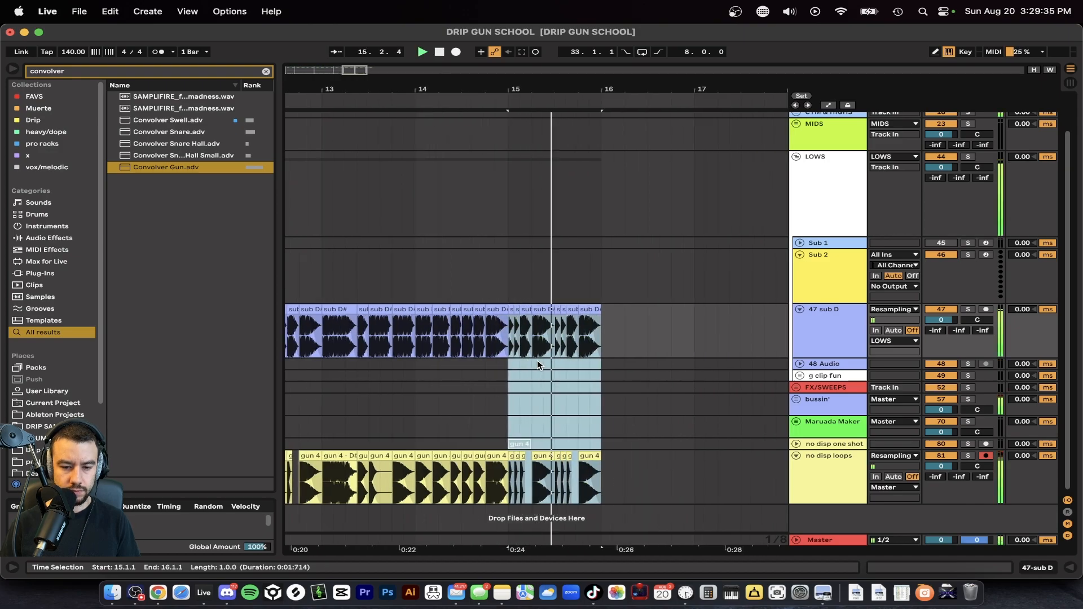
- Replace the short gun and sub hits at 15.3.1 with a copy of the one-beat hit and play from 15.1.1
key("space")
left_click_drag(588, 467, 556, 401)
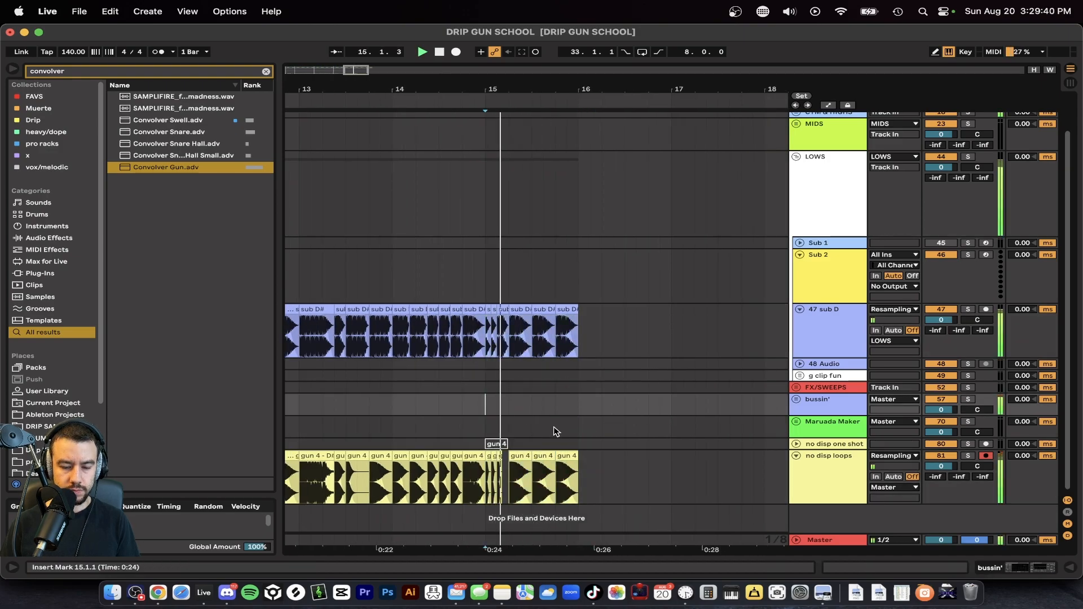
scroll(554, 430, "up", 5)
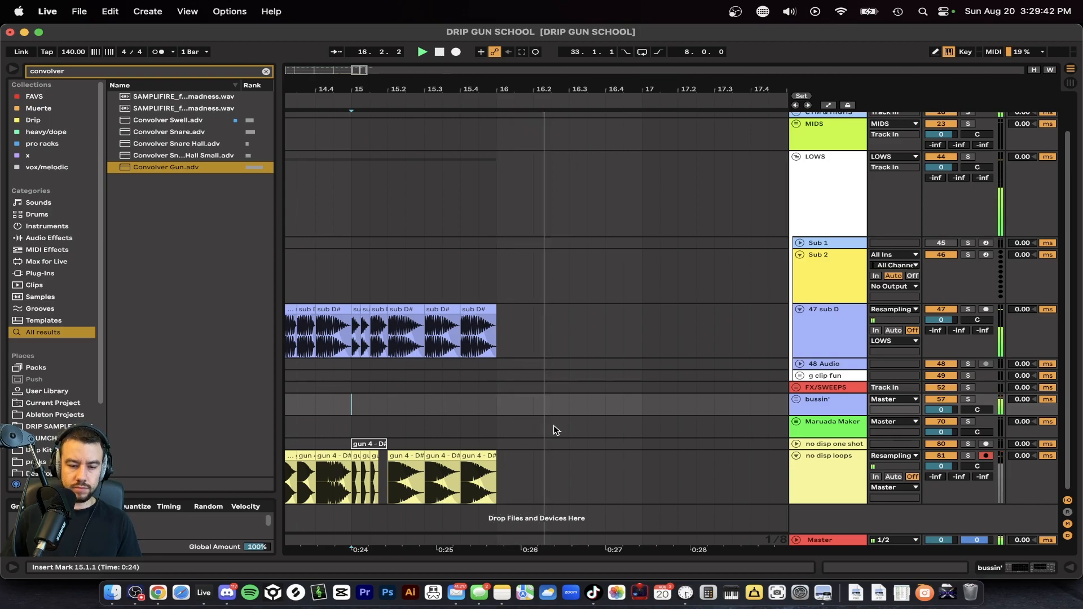
scroll(554, 430, "down", 2)
key("space")
key("space")
- Duplicate the one-beat gun 4 and sub D# hits at the end of bar 15 until they fill bar 16
left_click_drag(516, 483, 471, 332)
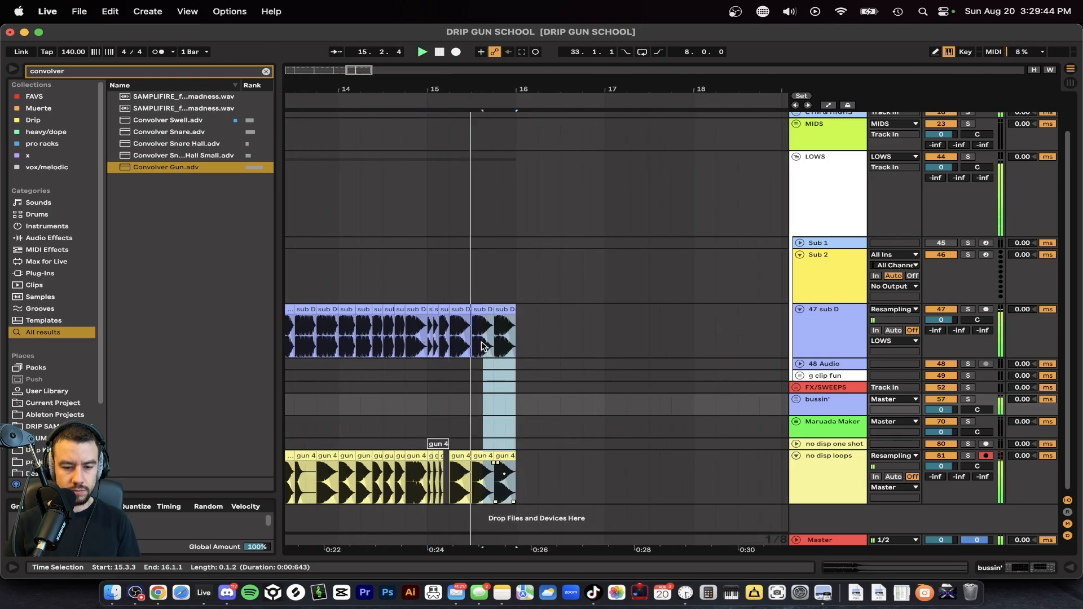
key("ctrl+d")
key("super+d")
- Duplicate the two-bar gun 4 and sub D# section at 15.1.1 to 17.1.1 and play from 15.1.1
mouse_move(607, 491)
left_mouse_down()
mouse_move(488, 411)
mouse_move(419, 329)
mouse_move(609, 493)
left_mouse_up()
key("space")
left_click(423, 328)
key("super+d")
scroll(609, 492, "down", 5)
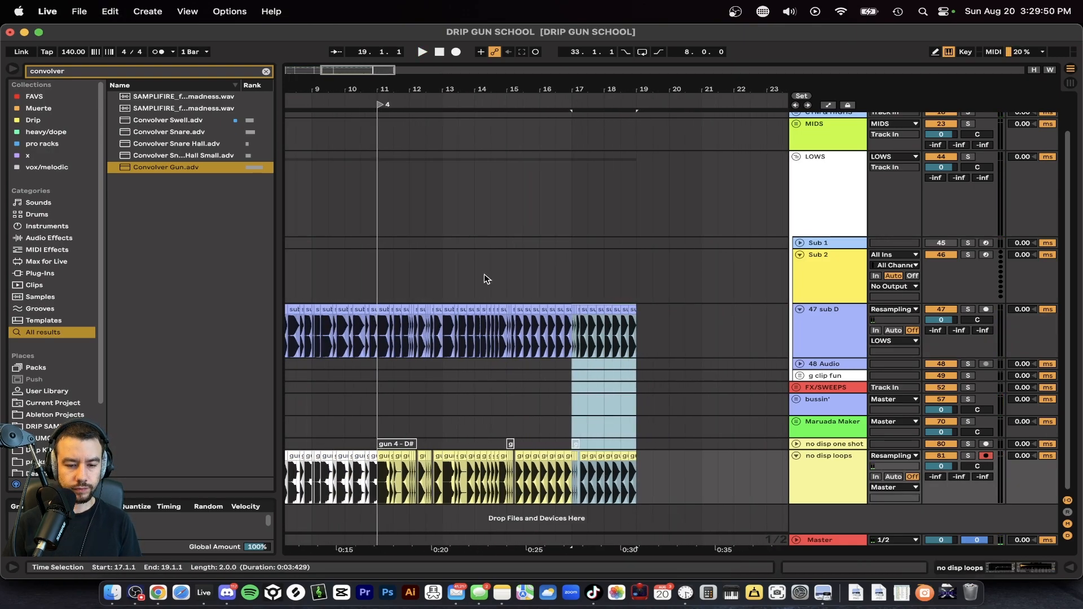
left_click(505, 278)
key("space")
scroll(512, 342, "up", 5)
scroll(512, 341, "down", 2)
scroll(564, 378, "up", 1)
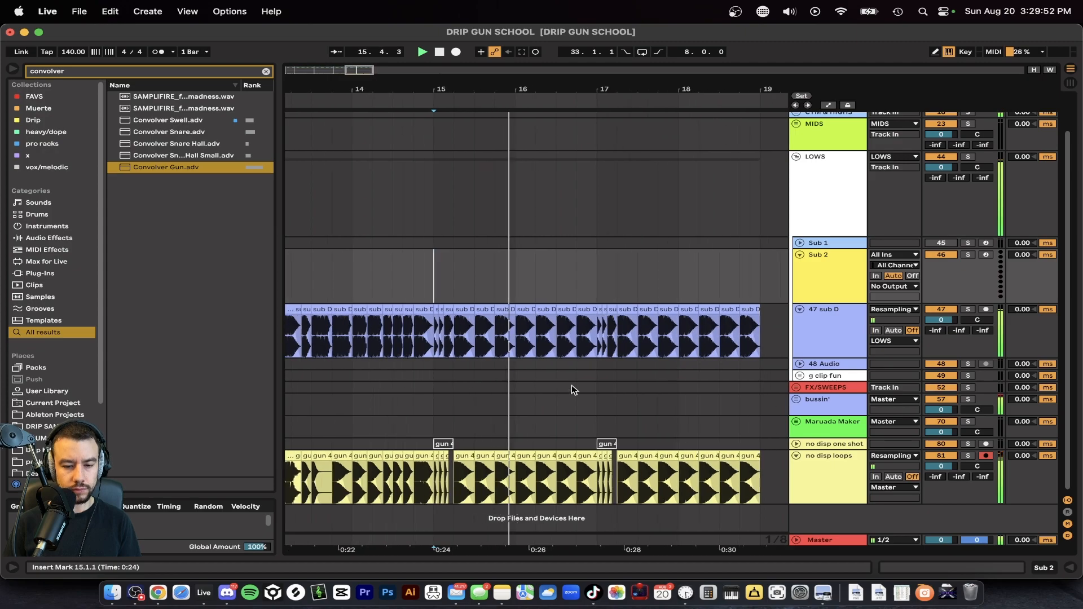
- Copy the first two short gun and sub hits at 17.1.1 to 16.3.1 and 16.4.1, and play from 16.3.1
scroll(554, 341, "up", 3)
left_click_drag(554, 342, 569, 478)
key("super+c")
left_click(479, 348)
key("super+v")
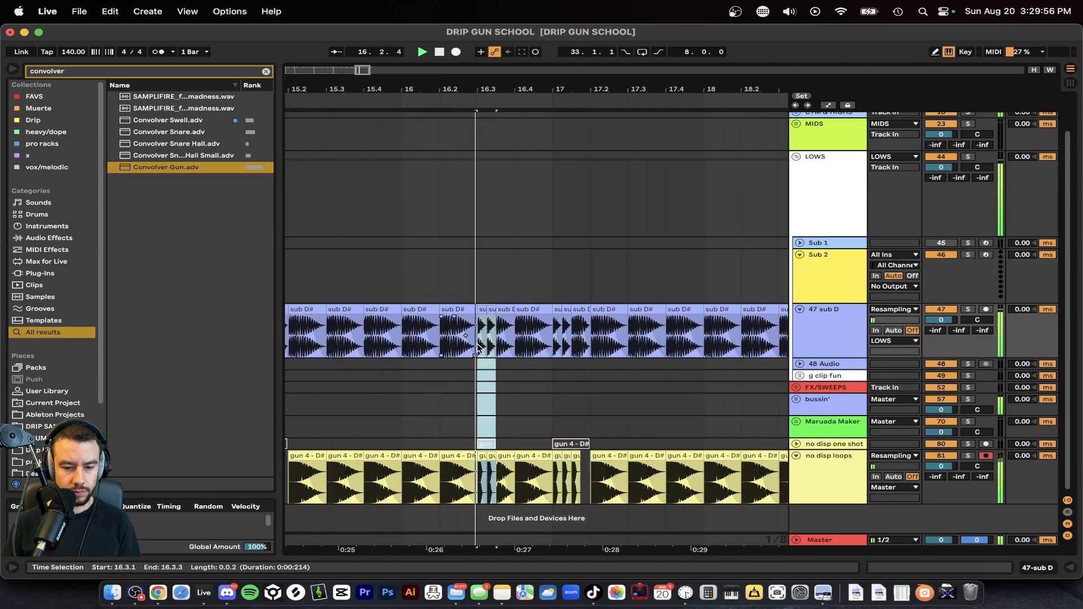
left_click(515, 345)
key("super+v")
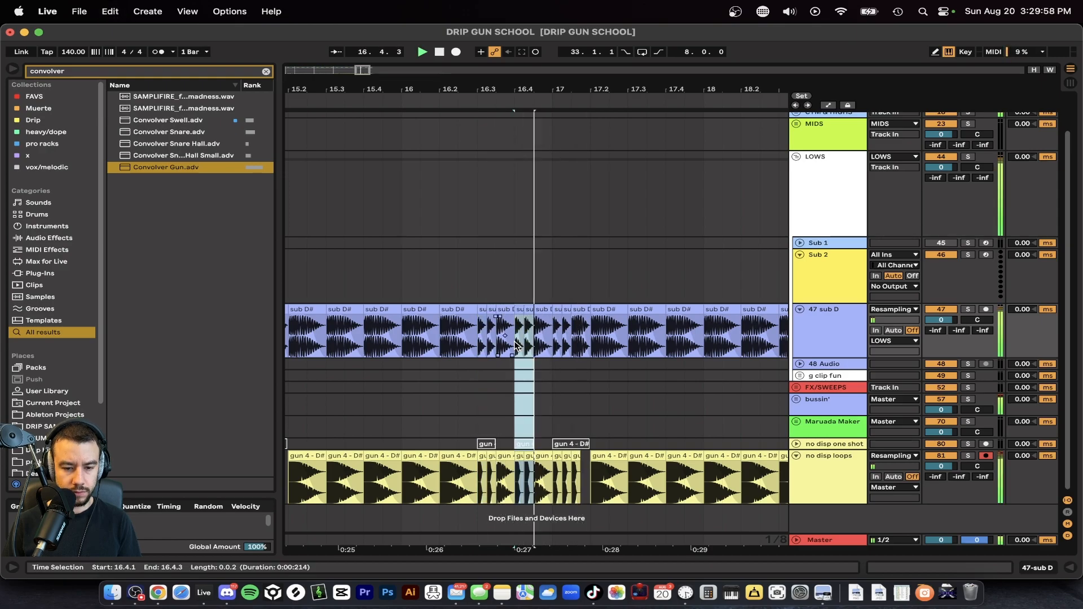
left_click(479, 341)
scroll(522, 361, "down", 5)
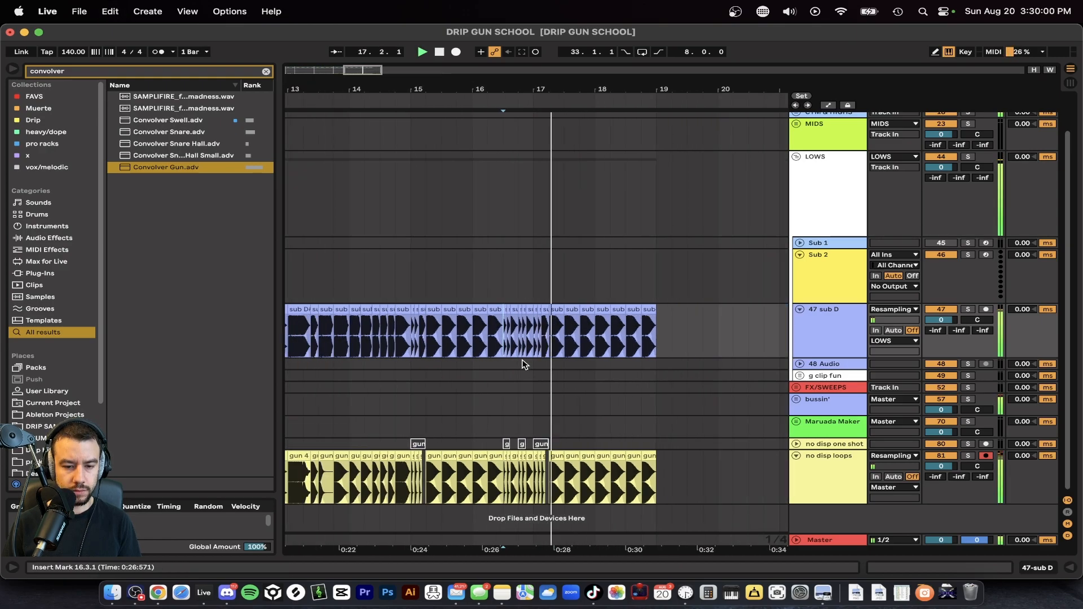
- Undo the short-hit copy at 16.4.1 and paste the two short gun and sub hits at 18.2.1
left_click(418, 277)
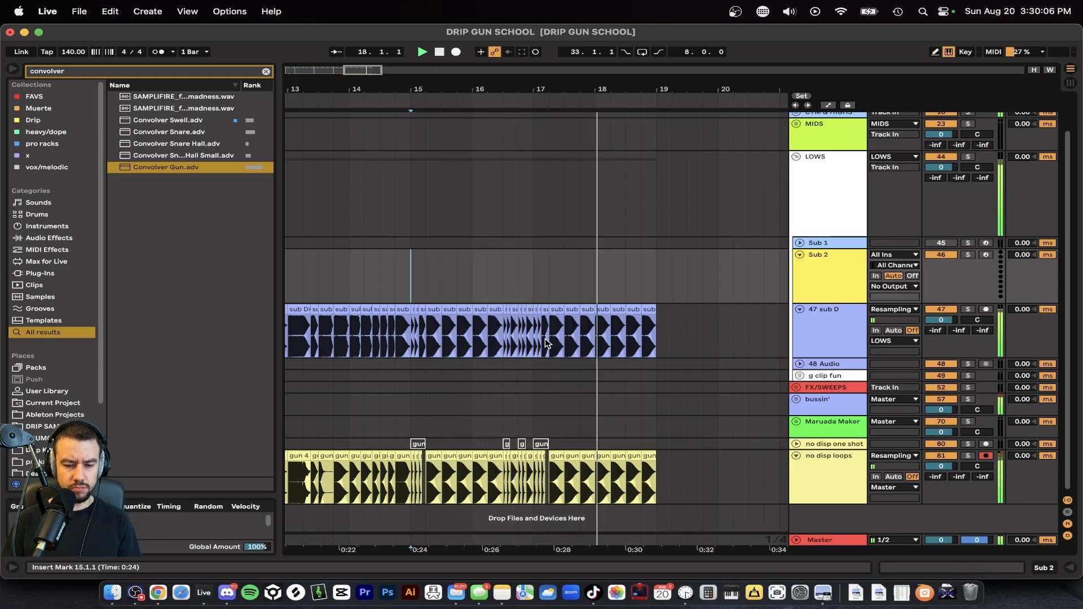
left_click(606, 341)
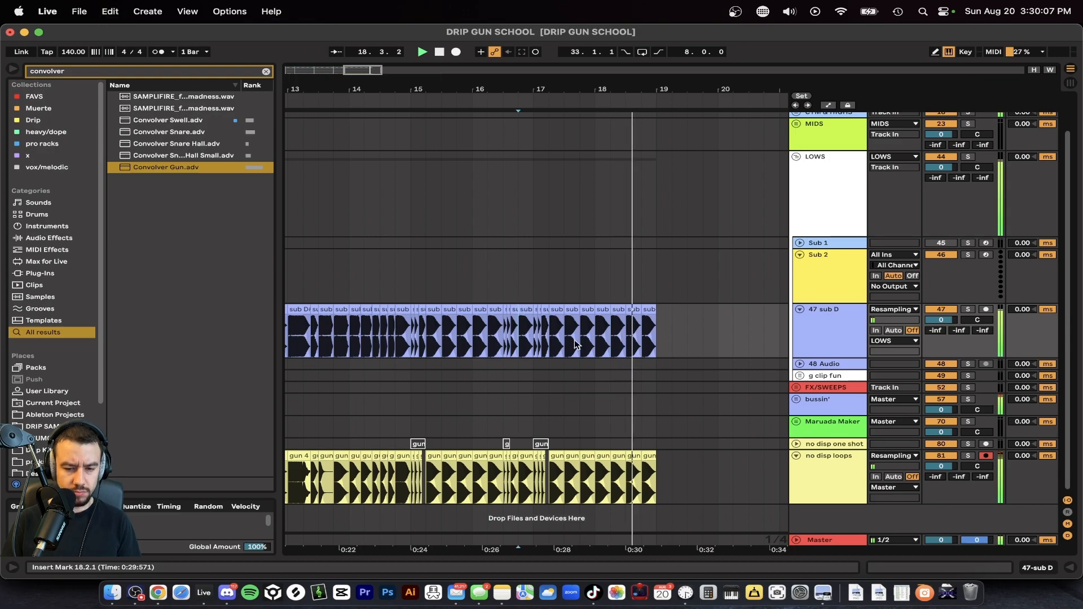
left_click(414, 337)
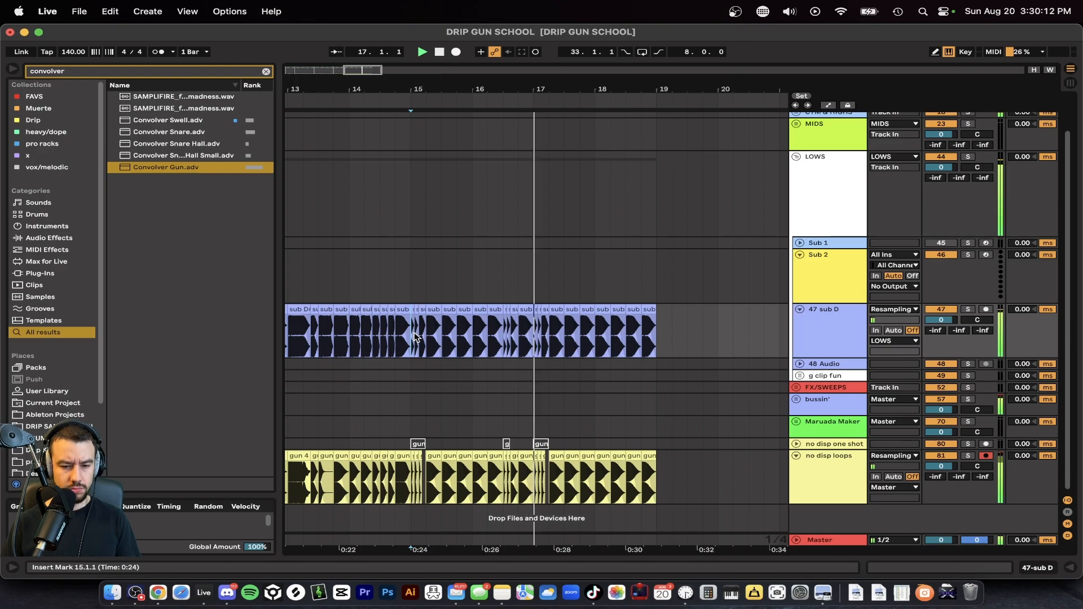
left_click(613, 337)
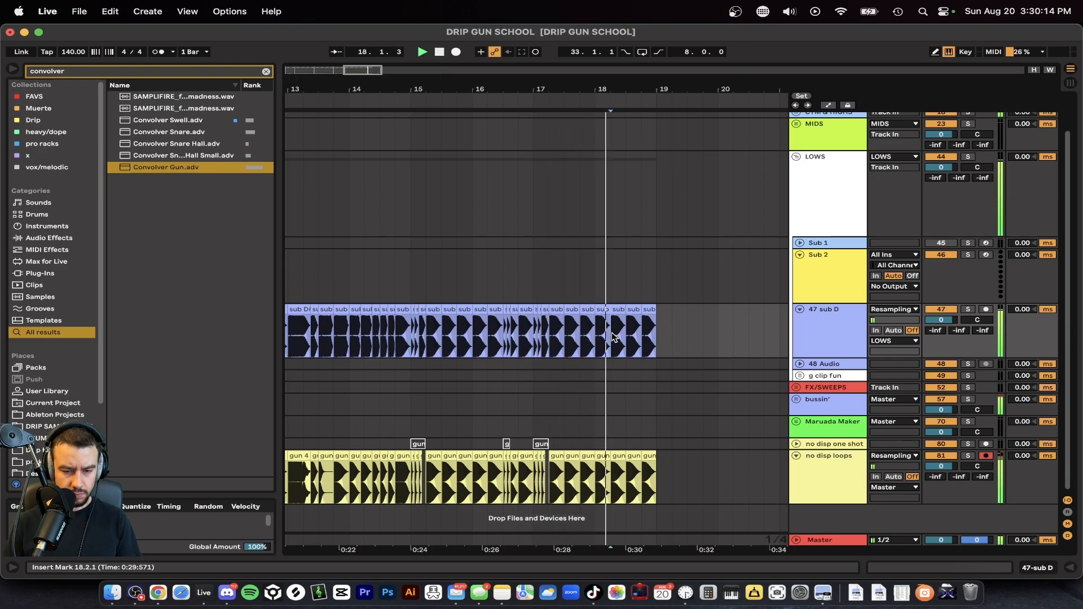
key("super+v")
key("minus")
key("space")
key("space")
- Colour all gun and sub clips from 15.1.1 to 19.1.1 red
left_click_drag(648, 484, 455, 328)
right_click(482, 326)
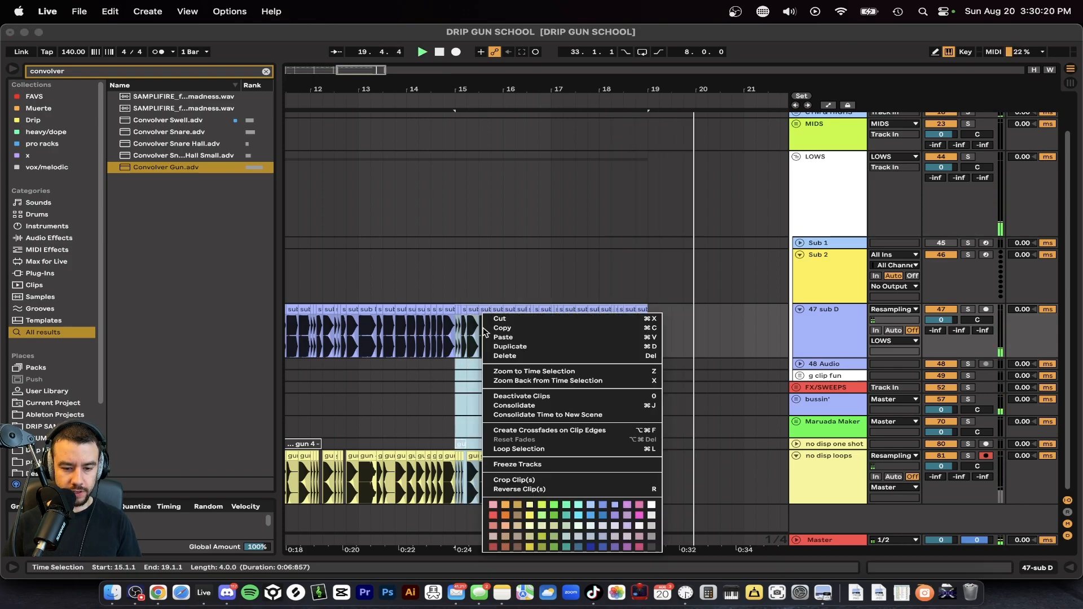
left_click(493, 515)
key("space")
key("space")
key("minus")
key("minus")
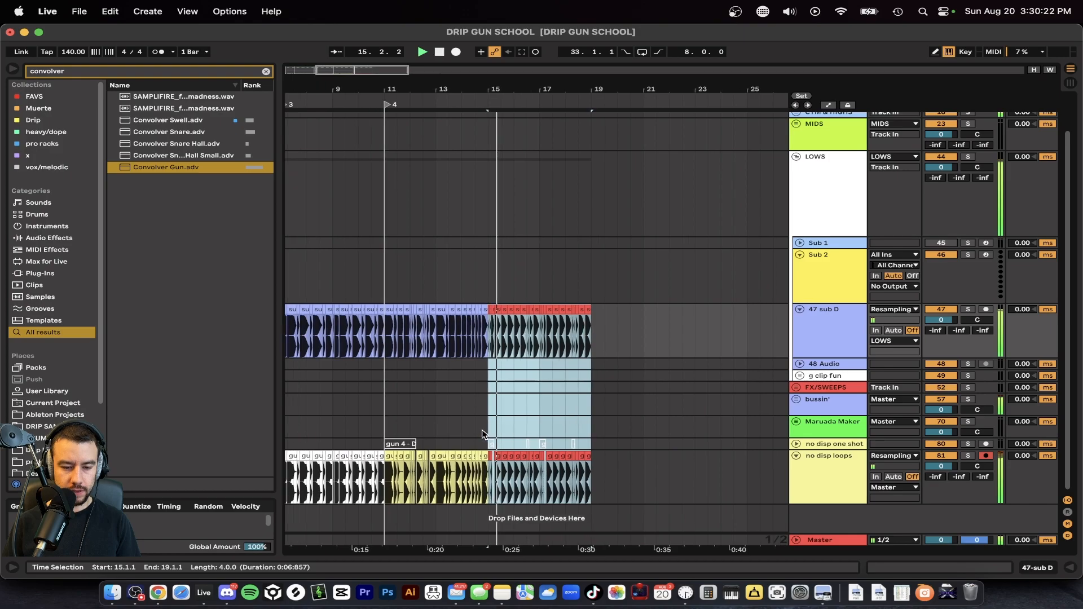
- Delete the leftover one-shot clips between bars 15 and 19 on the no disp one shot track
left_click(588, 431)
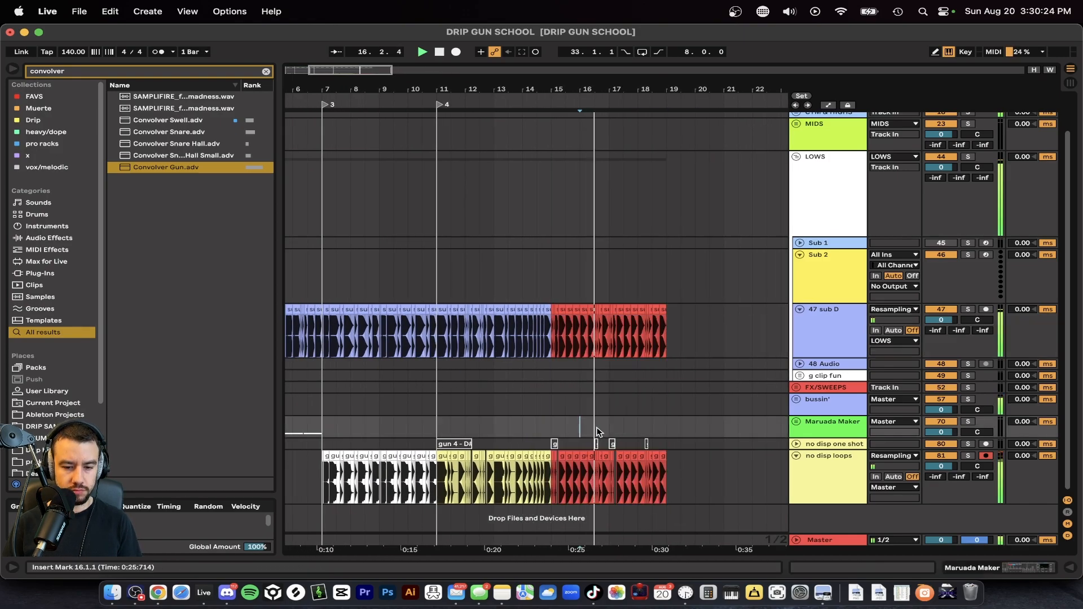
left_click_drag(671, 445, 542, 443)
key("Delete")
left_click(461, 454)
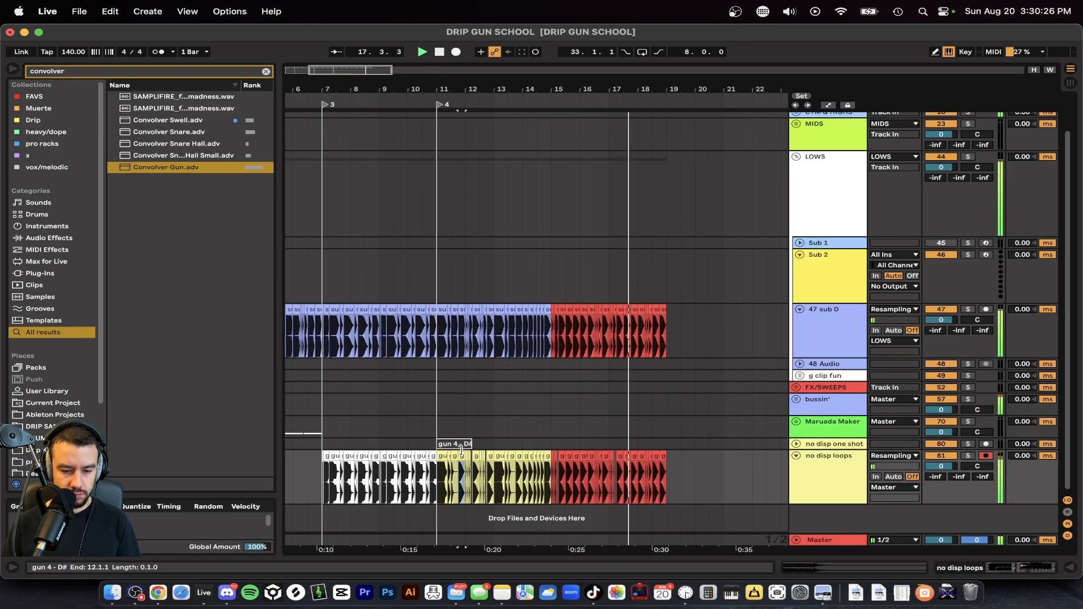
left_click(454, 443)
left_click(542, 443)
key("minus")
key("minus")
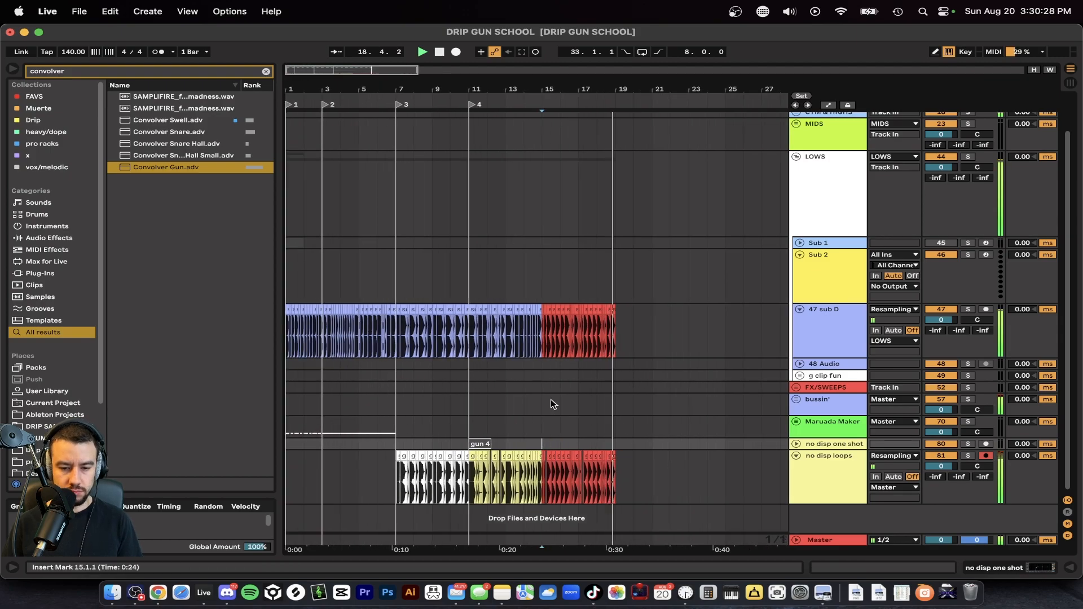
key("plus")
key("plus")
- Play the red section from 15.1.1
key("space")
key("space")
left_click(541, 273)
key("space")
key("space")
- Unfold the VOX & SAMPLES group, search the browser for "chant", and sort the results by name in ascending order
scroll(542, 276, "up", 3)
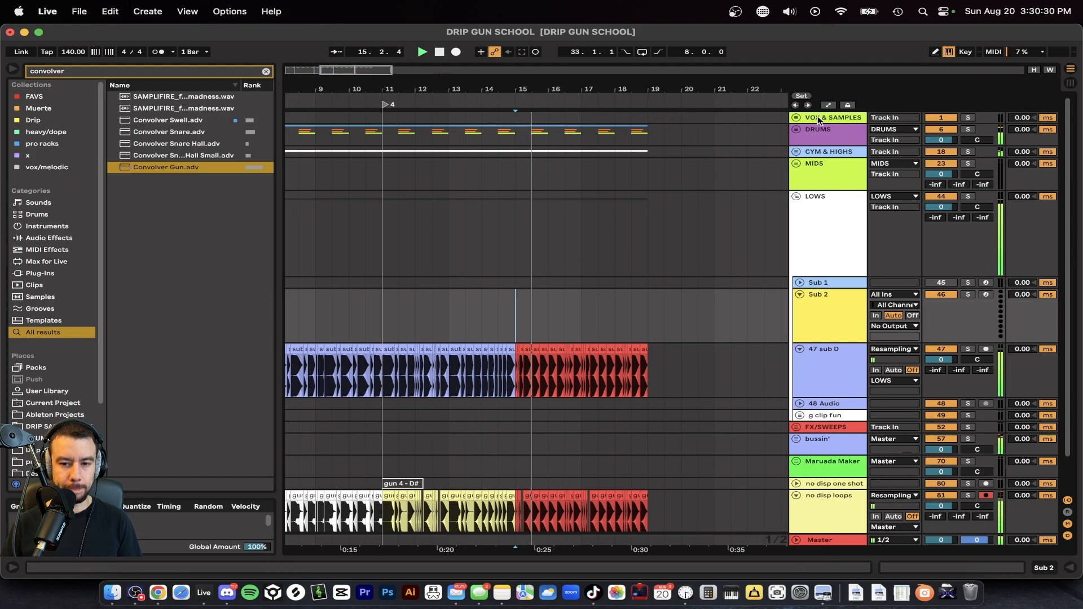
left_click(798, 118)
key("super+f")
type("chant")
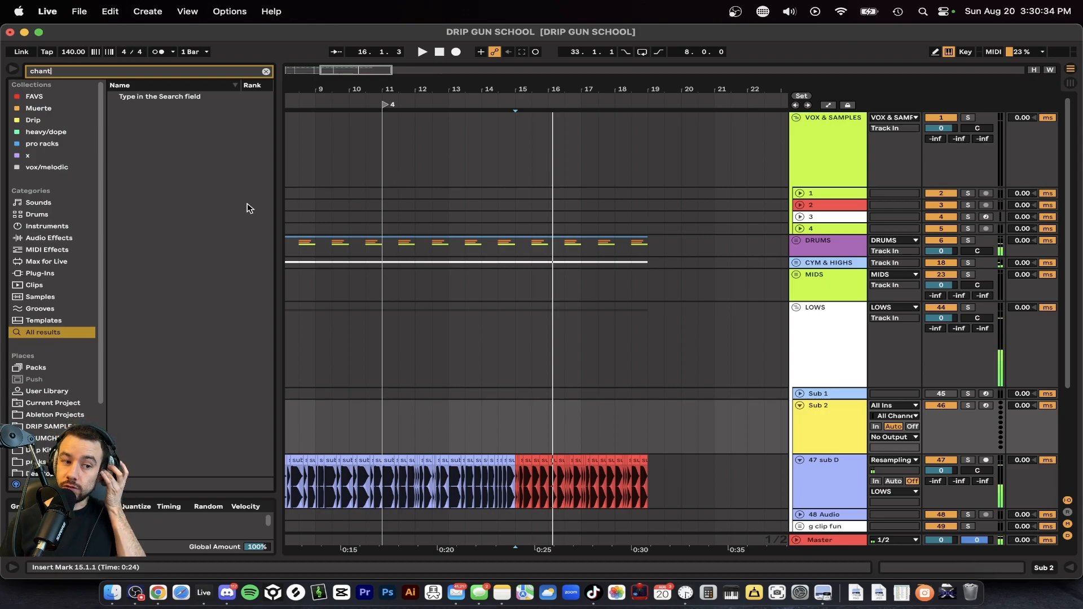
left_click(157, 248)
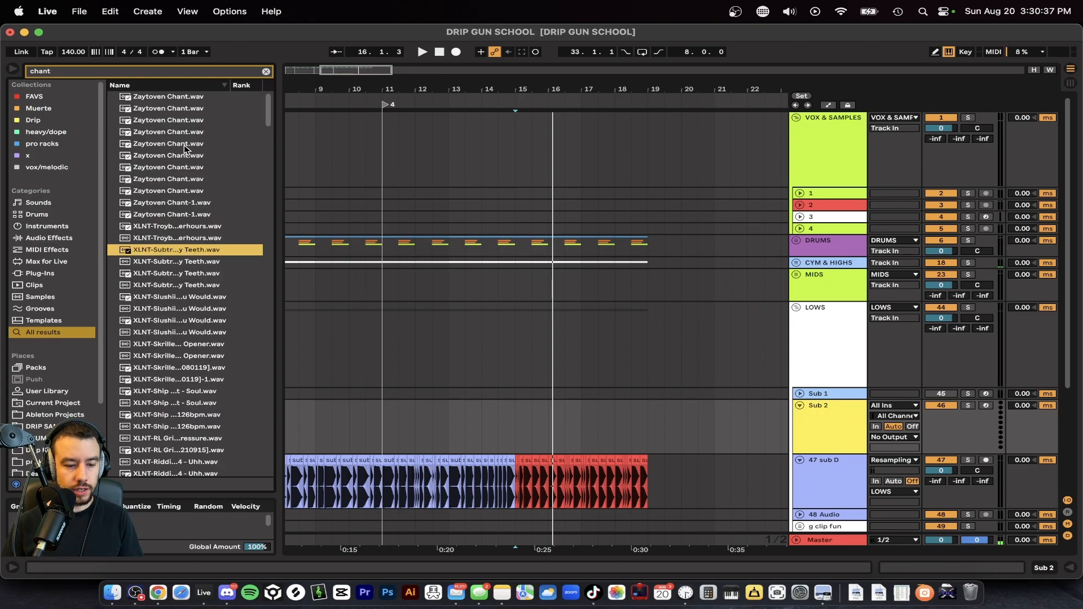
scroll(184, 145, "down", 10)
left_click(217, 85)
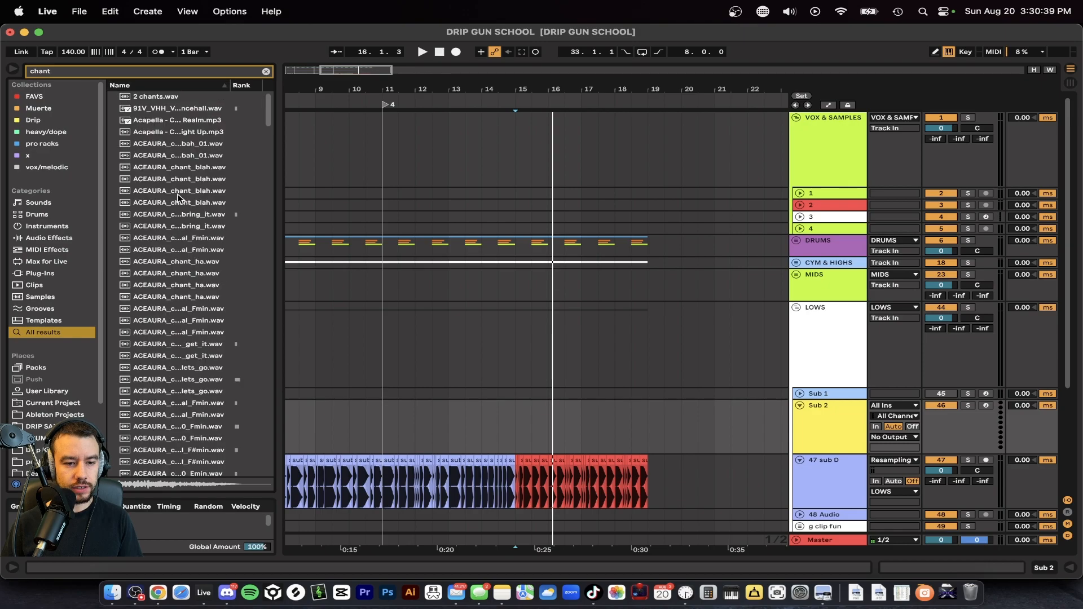
- Audition ACEAURA_chant_ha.wav and place it on track 1 of the VOX & SAMPLES group at 15.2.1
left_click(170, 262)
left_click(183, 296)
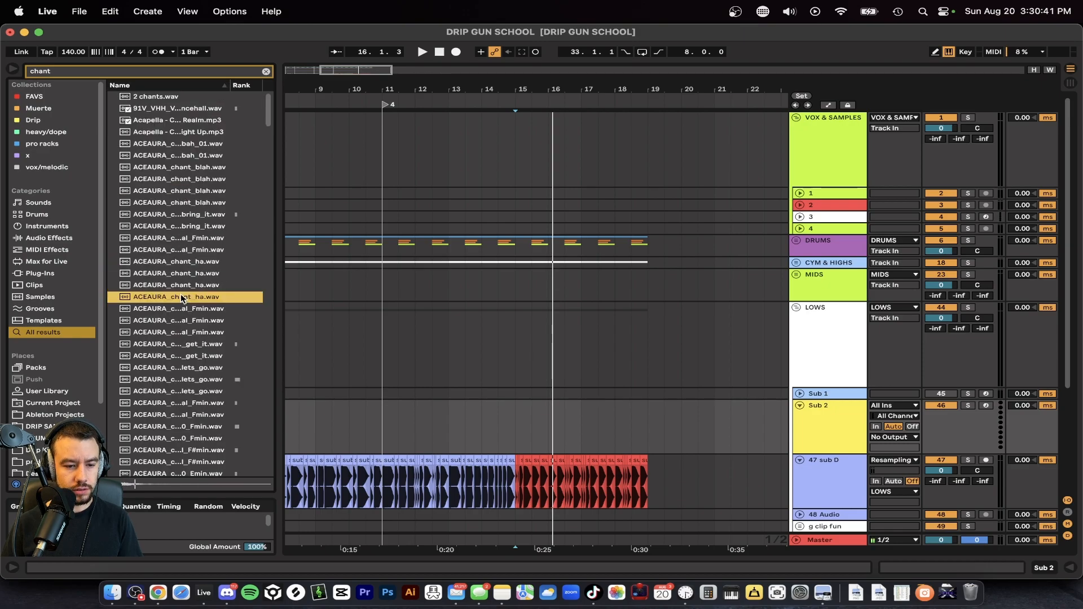
key("space")
left_click(795, 194)
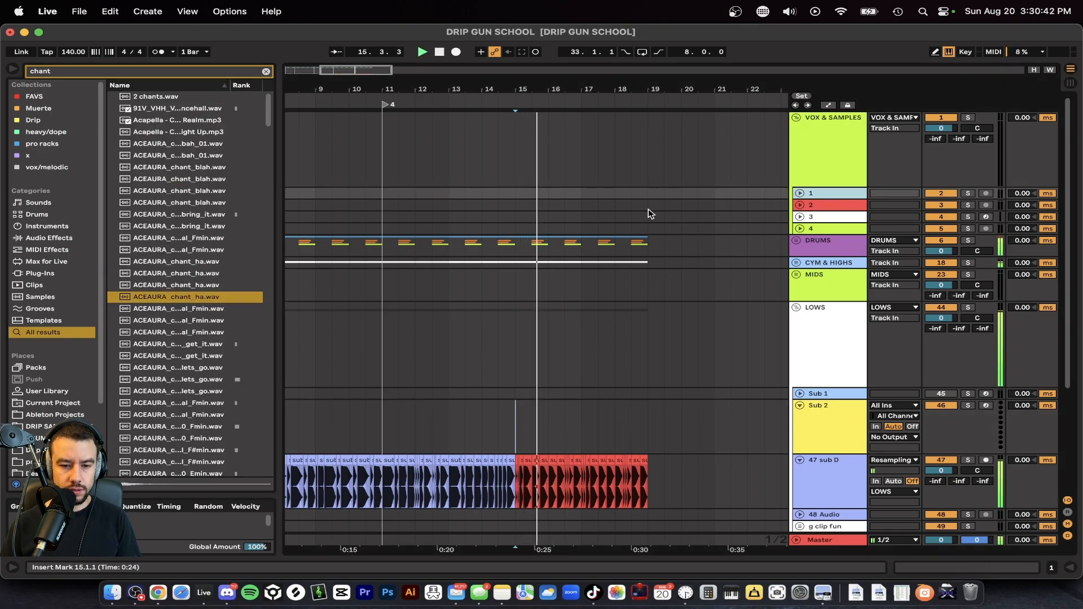
left_click(799, 194)
key("space")
scroll(584, 218, "up", 5)
left_click_drag(199, 299, 452, 192)
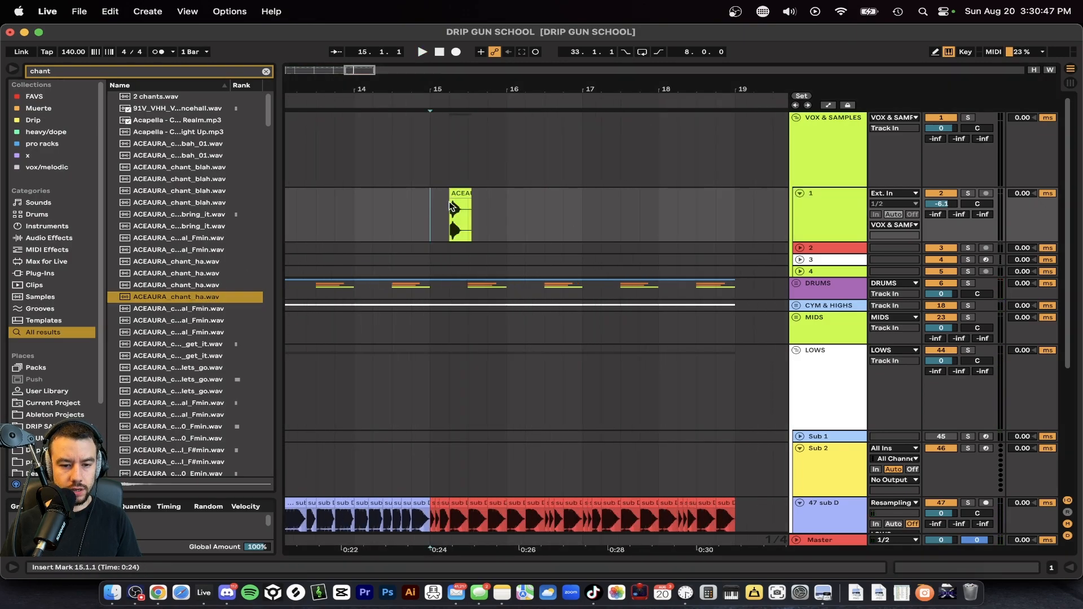
- Try transposing the unwarped chant clip down 15 semitones and trimming it to one beat, ending at 15.3.1
double_click(440, 212)
key("space")
left_click_drag(257, 499, 257, 516)
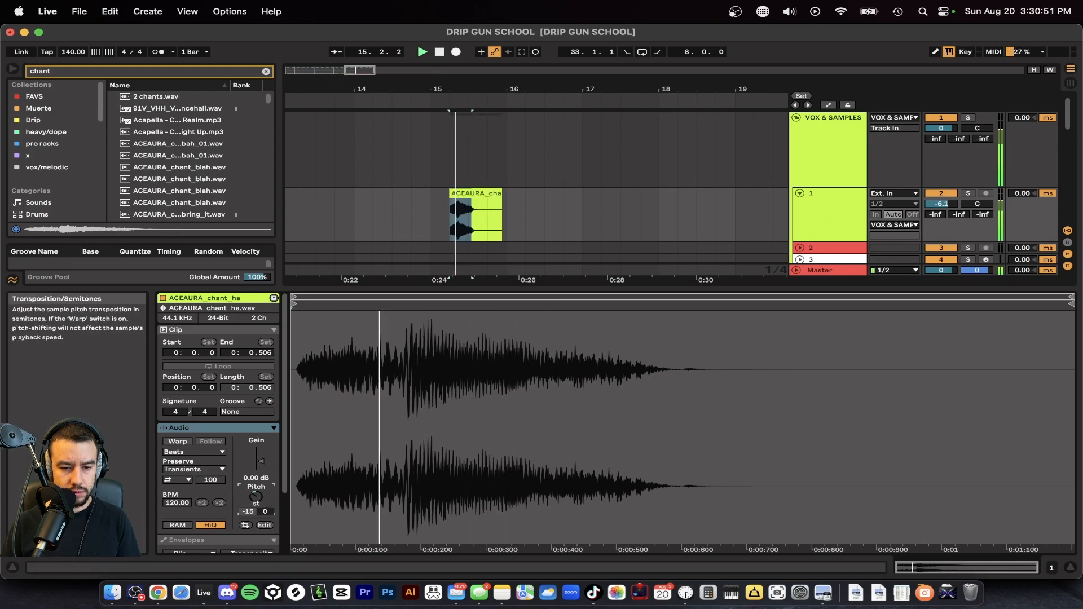
key("space")
key("space")
left_click_drag(502, 194, 470, 194)
key("space")
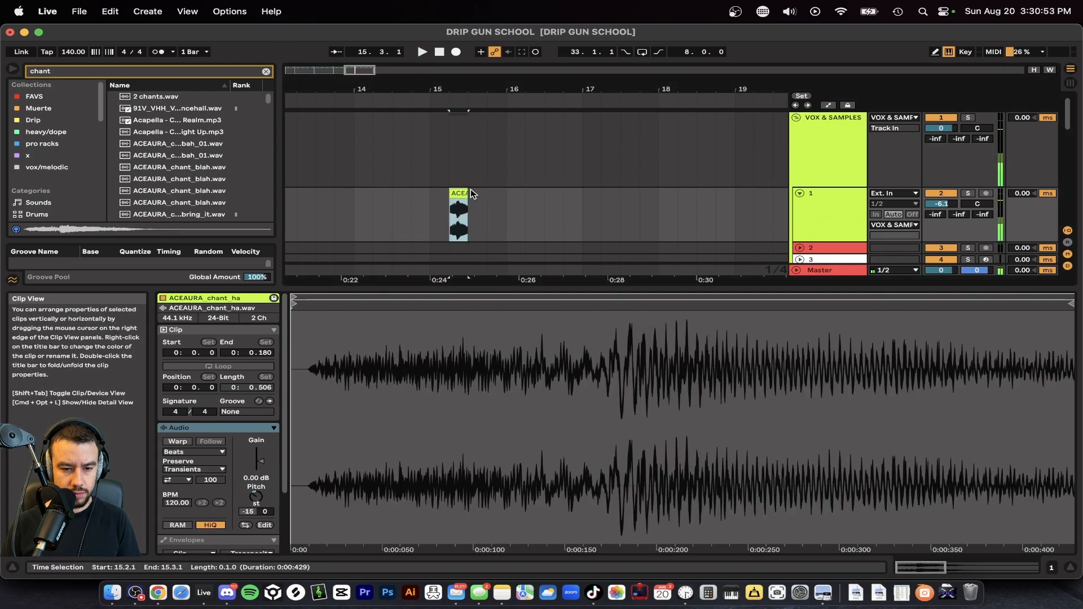
scroll(458, 206, "up", 3)
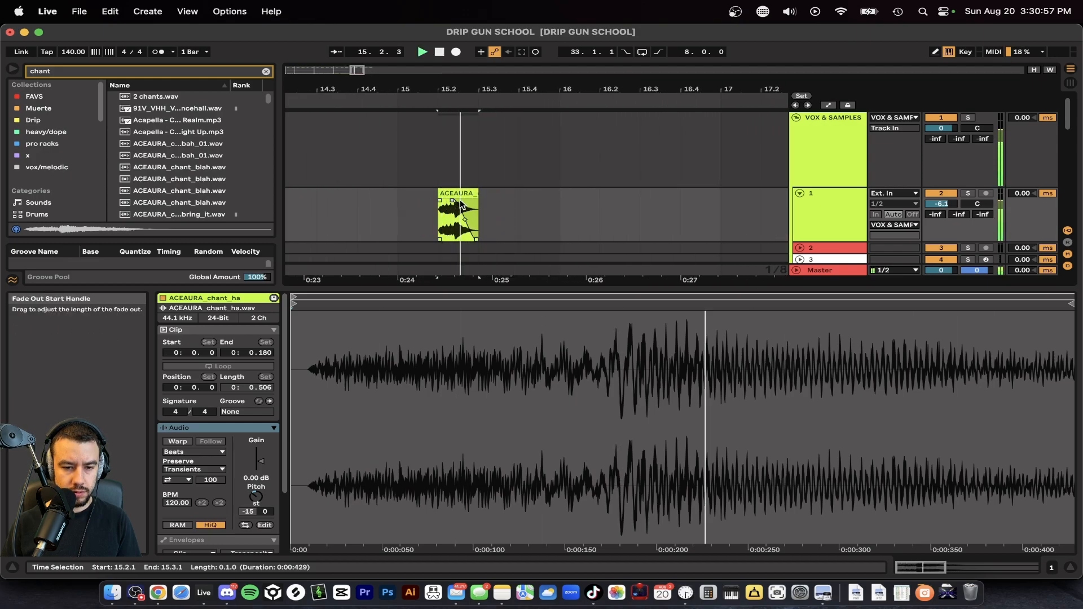
- Undo the trim and transposition of the chant clip
key("super+z")
key("super+z")
key("space")
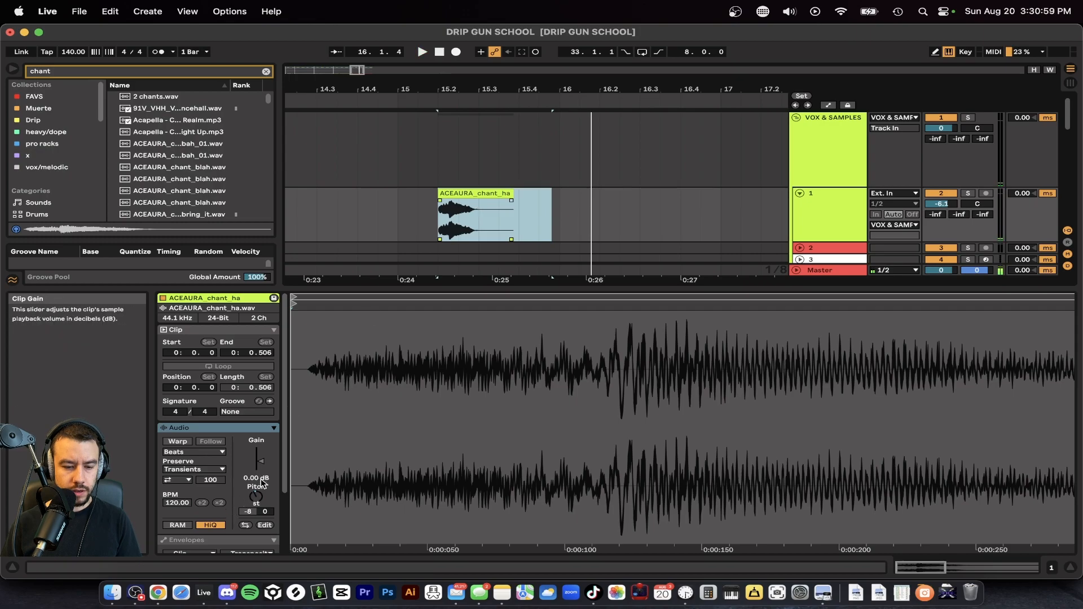
key("super+z")
- Turn on warping in Complex mode for the chant clip and transpose it down 5 semitones
left_click(179, 441)
left_click(179, 451)
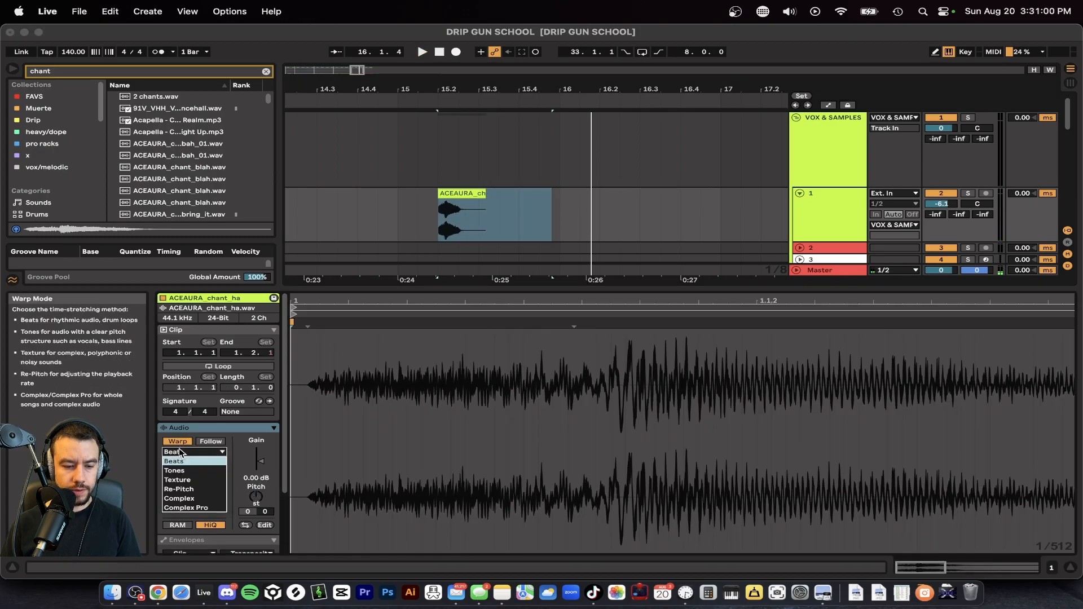
left_click(184, 499)
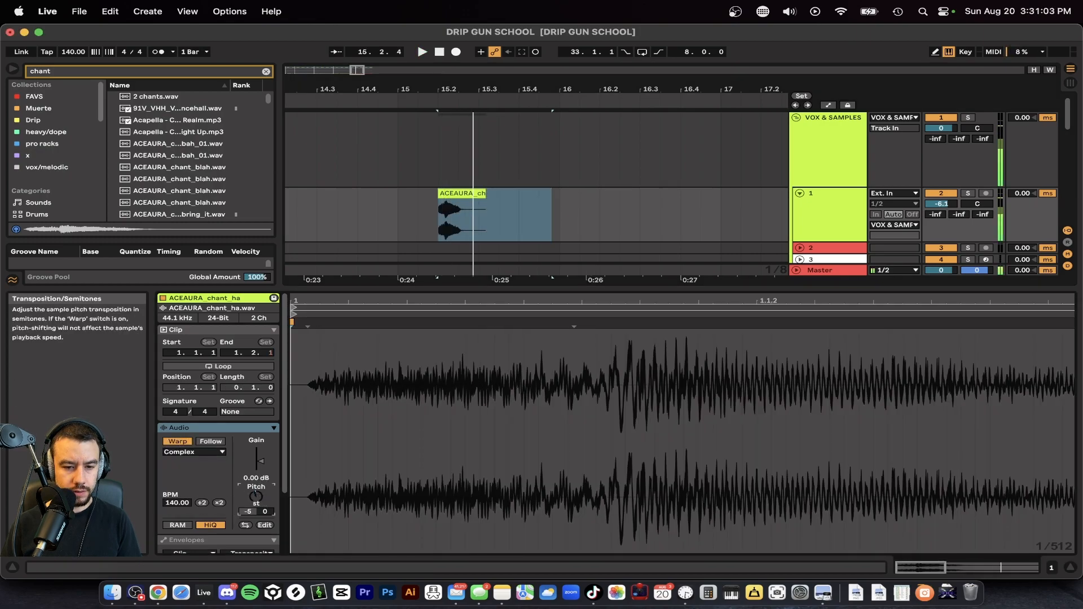
key("space")
- Find Amp in the browser, add it to chant track 1, and set the track volume to -4.1 dB
double_click(845, 198)
key("super+f")
type("amp")
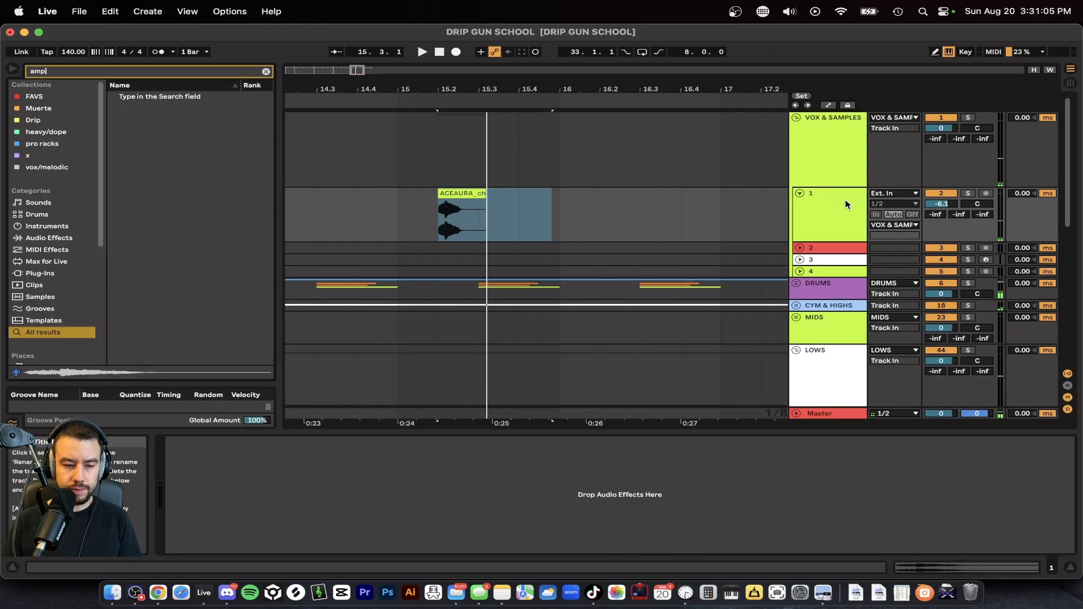
left_click(168, 86)
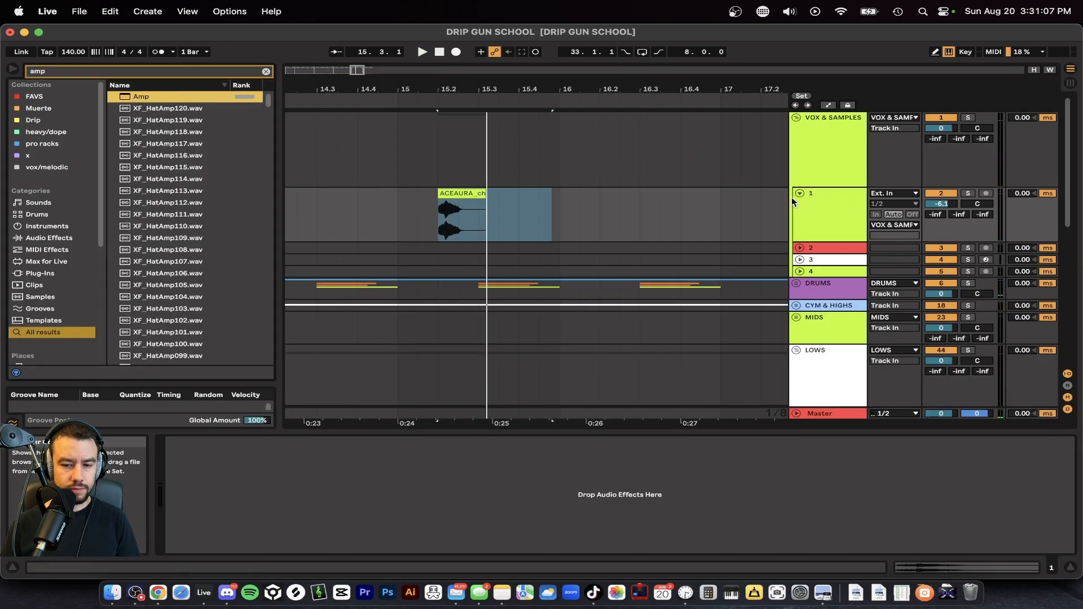
key("Return")
key("space")
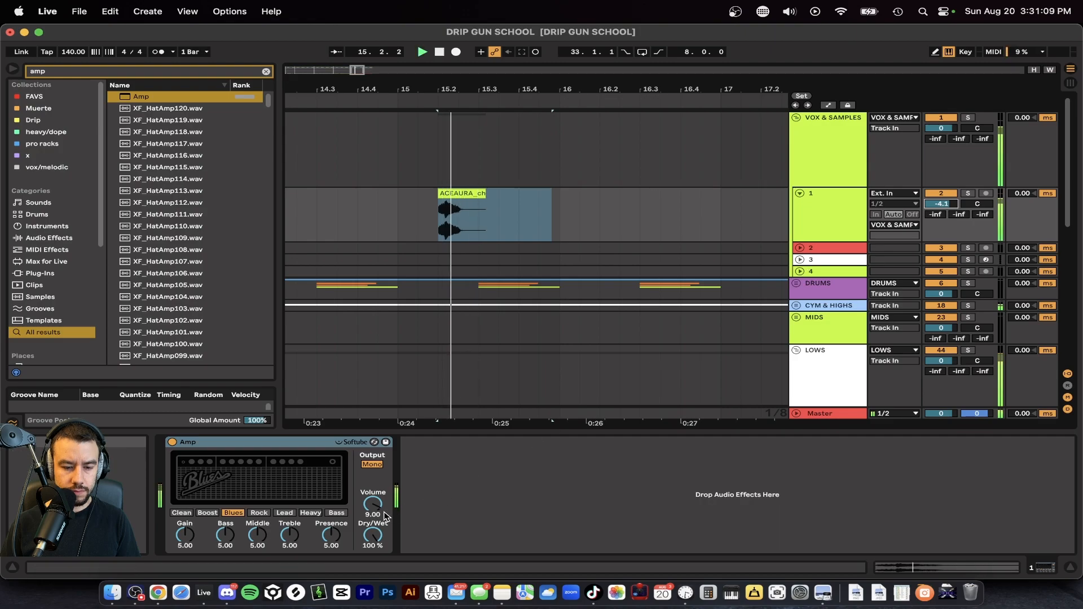
- Switch the Amp on track 1 to the Boost model and play from 15.1.1
left_click(207, 512)
left_click(402, 225)
key("space")
key("space")
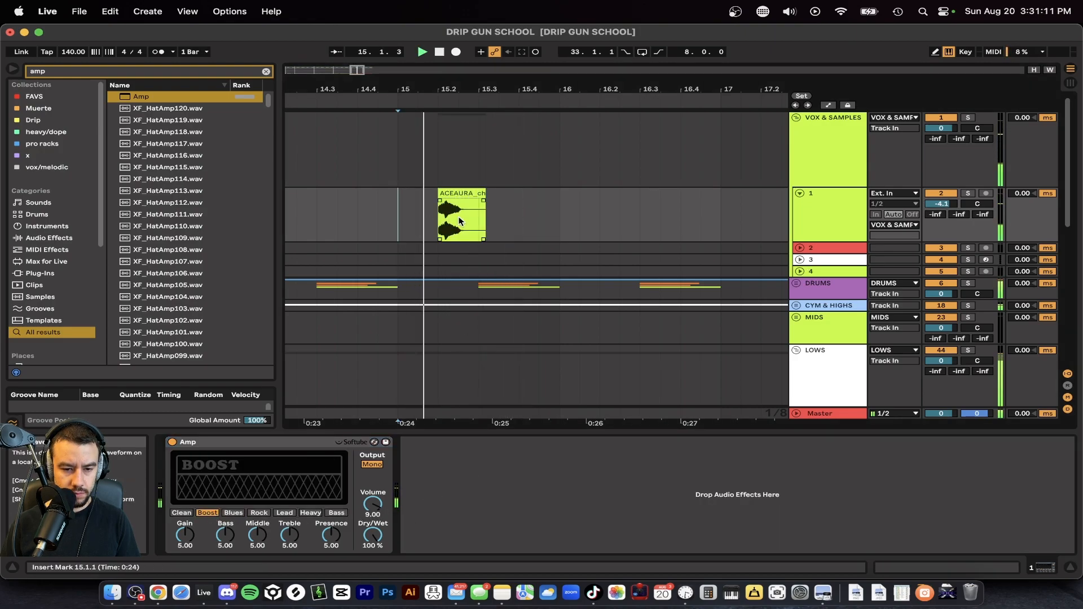
- Duplicate the chant clip at 15.2.1 to 15.4.1 and 16.2.1 while playing
scroll(457, 208, "down", 3)
left_click(471, 193)
key("space")
key("space")
key("super+d")
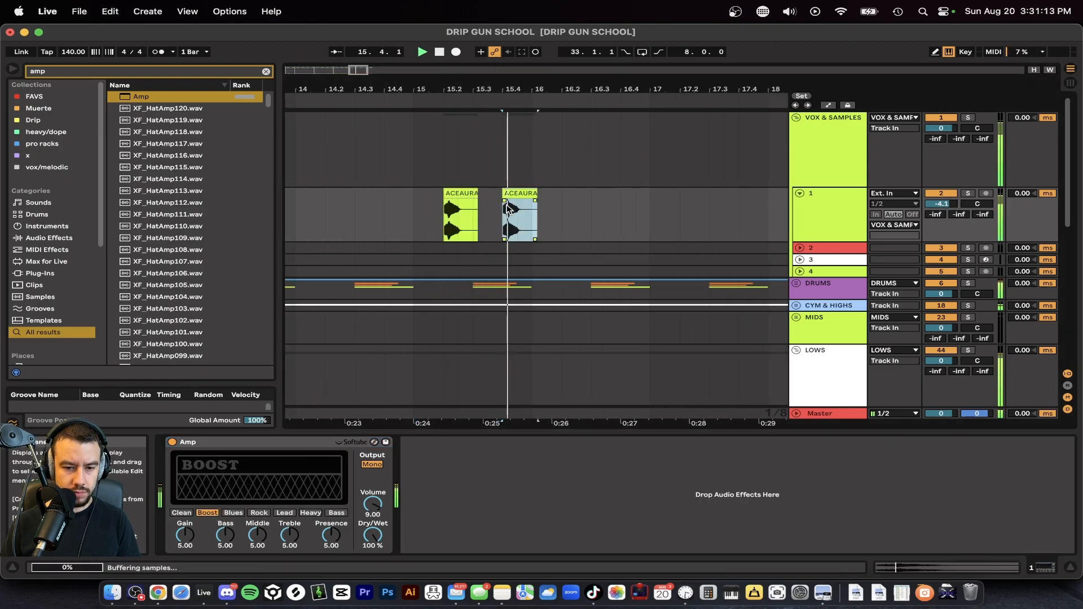
key("super+d")
- Duplicate the two-bar chant section at 15.1.1 to 17.1.1 and 19.1.1, and return the playback start to 15.1.1
scroll(586, 213, "down", 2)
scroll(591, 213, "down", 1)
left_click_drag(624, 212, 479, 213)
key("super+d")
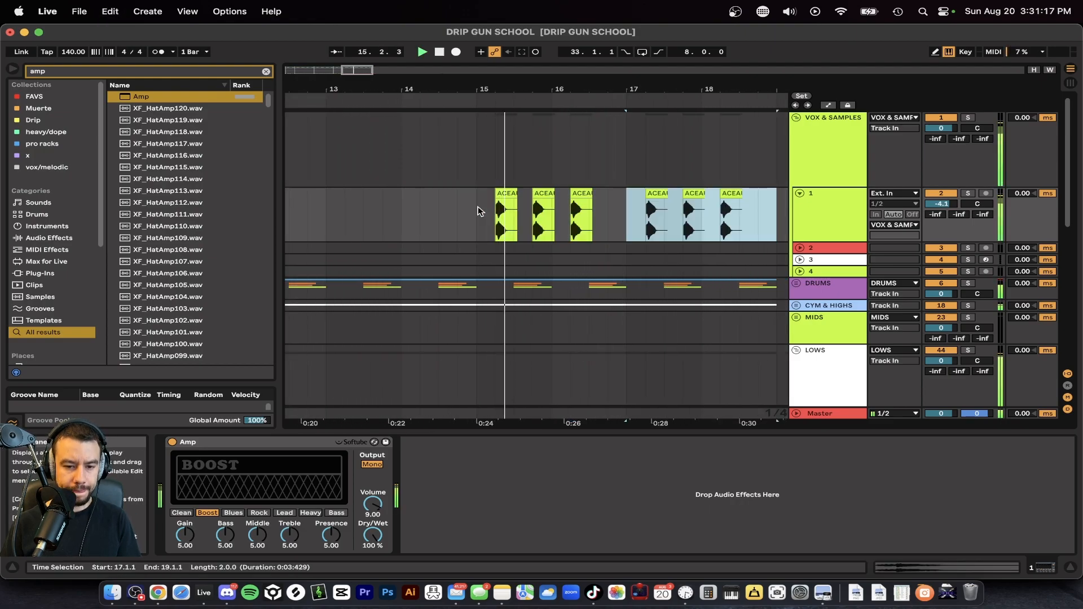
scroll(478, 212, "down", 2)
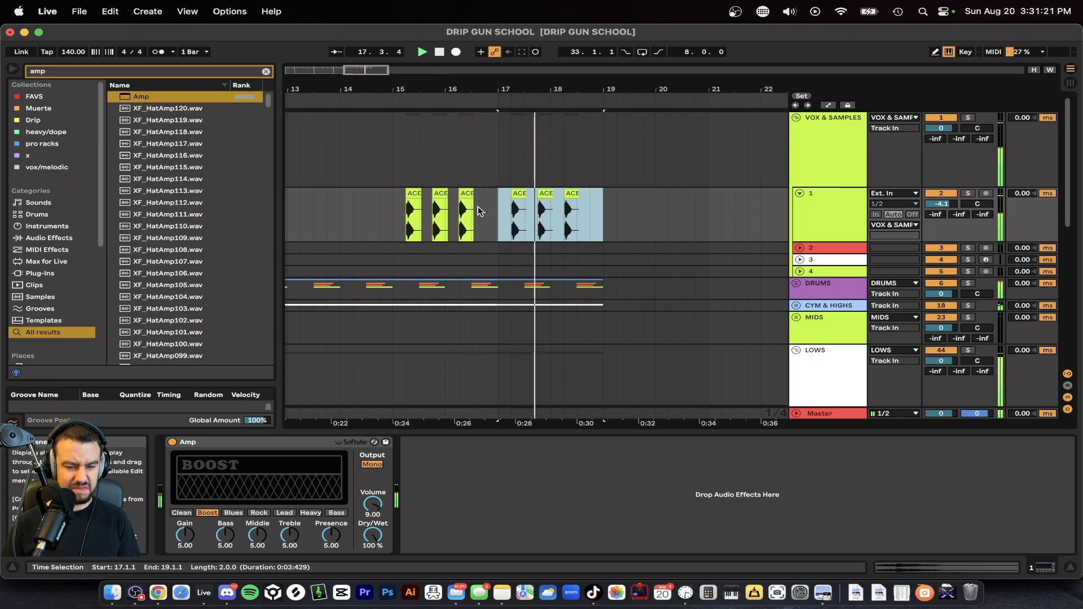
key("super+d")
scroll(478, 212, "down", 1)
scroll(554, 221, "up", 2)
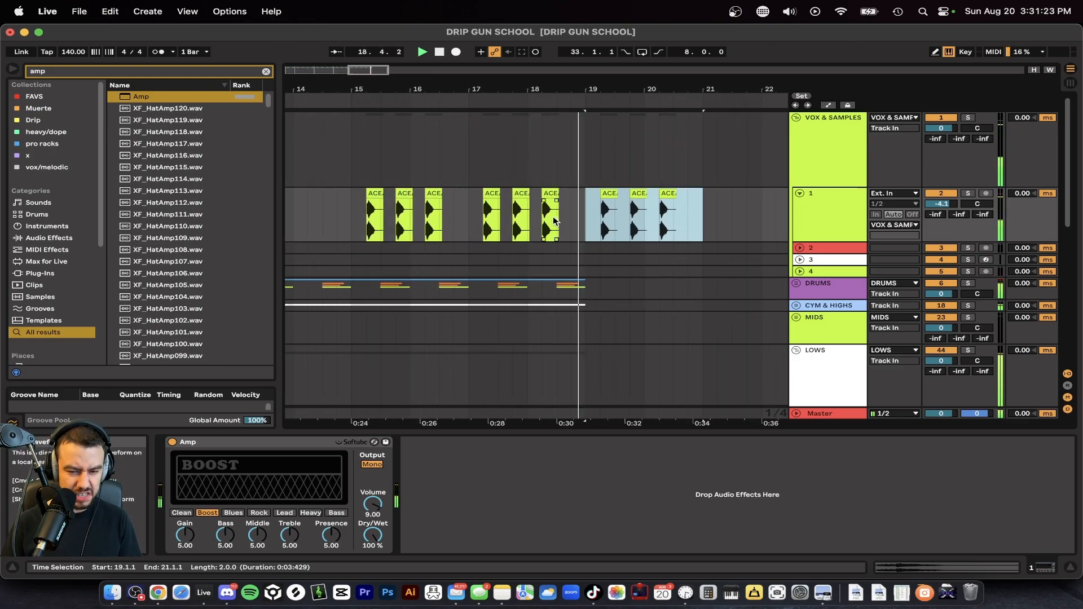
left_click(349, 213)
key("space")
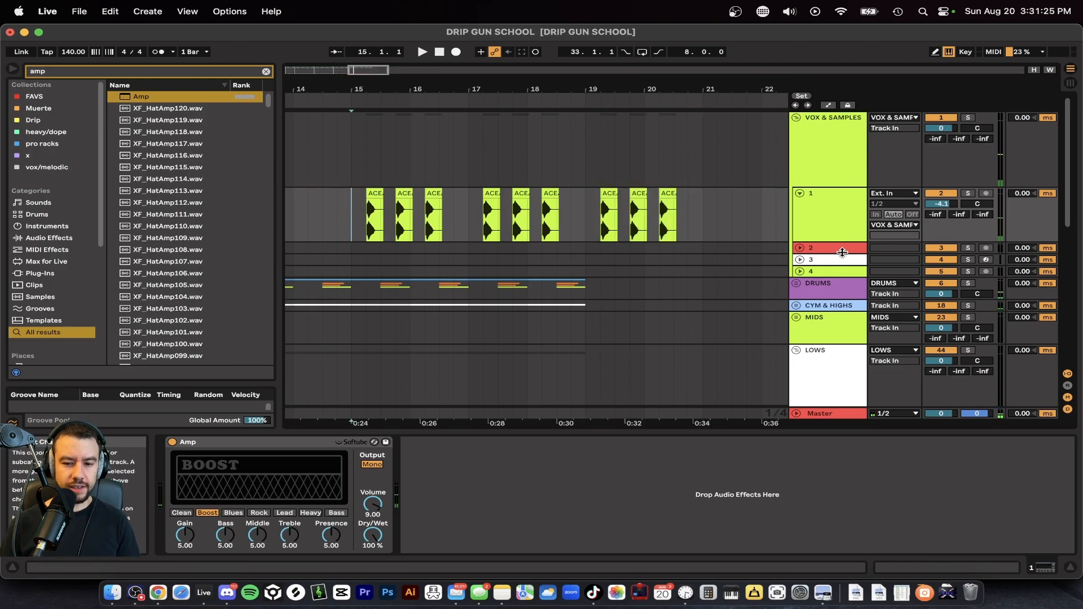
- Unfold the DRUMS group and expand the empty 13 Audio track inside it
left_click(796, 284)
scroll(799, 293, "down", 2)
left_click(796, 329)
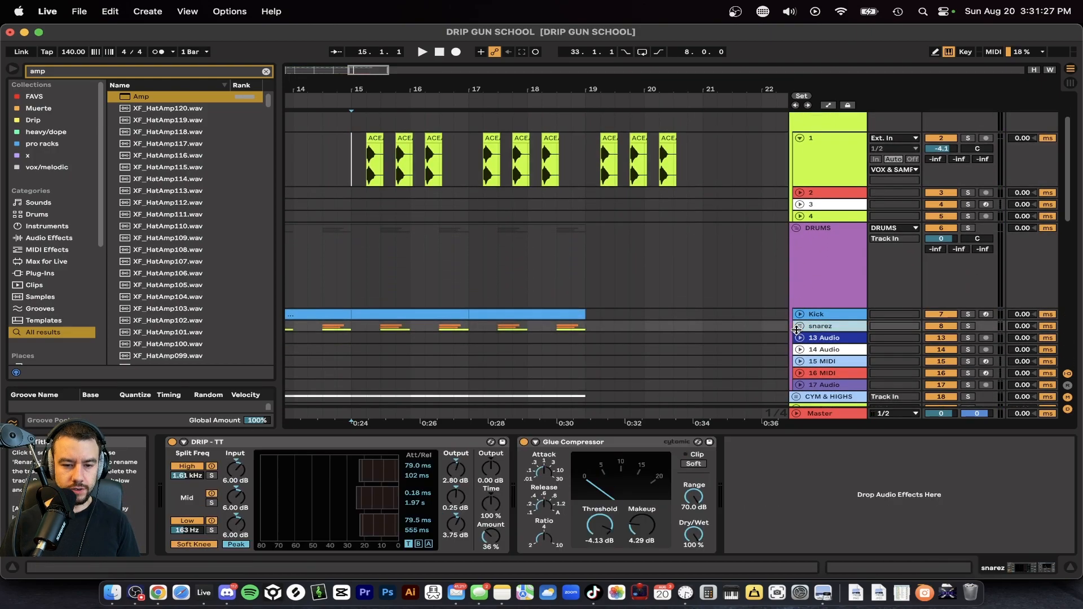
left_click(800, 339)
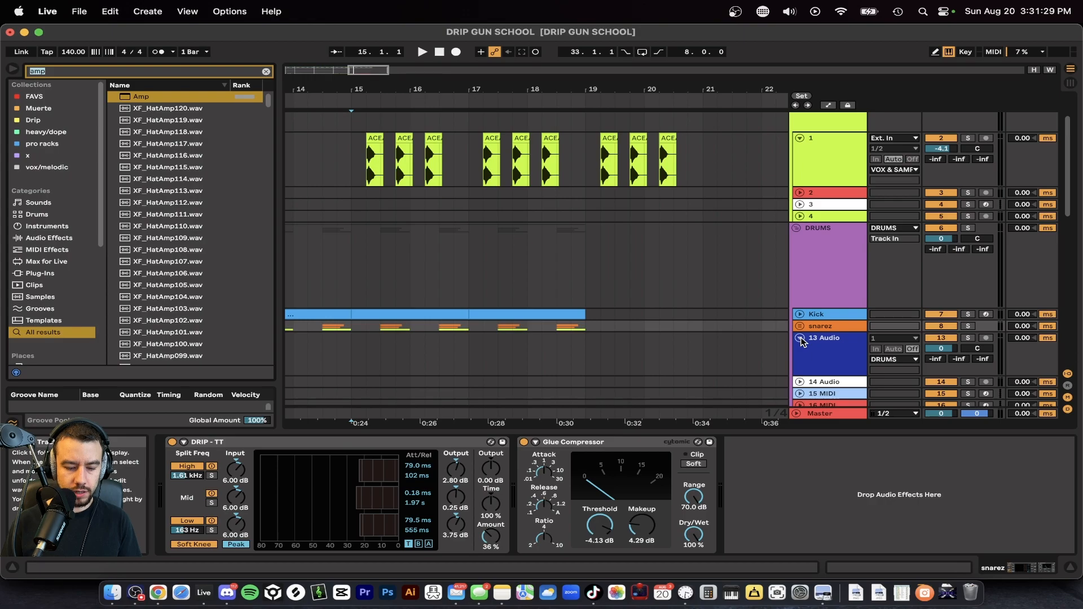
- Search the browser for drum fill samples using "fill 150"
type("dr")
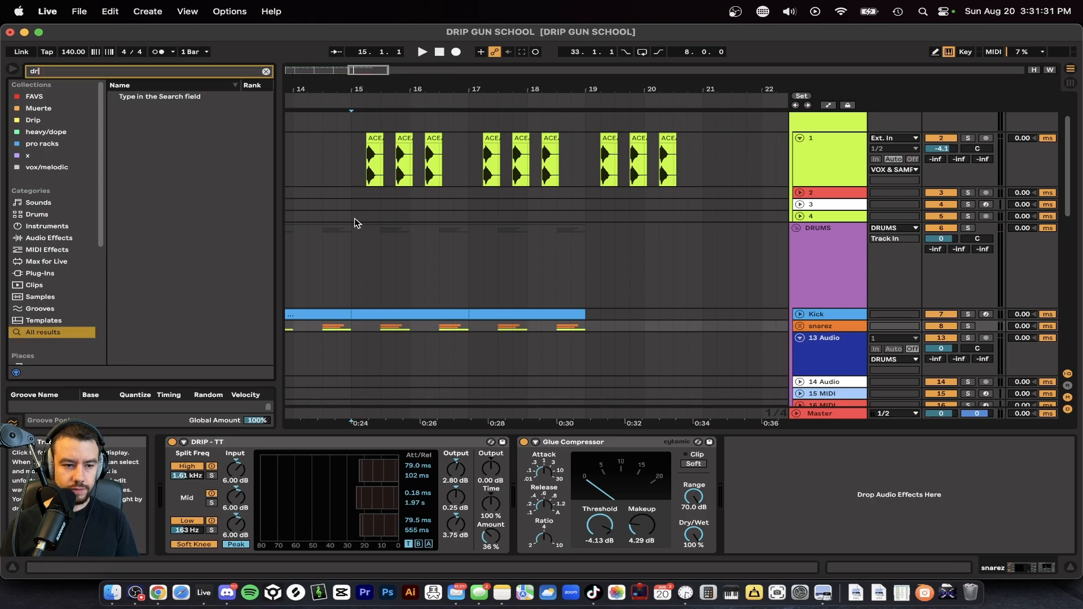
type("um fill")
key("super+a")
type("fill 150")
- Preview the XLNT-Cartel V2 - Tom Fill 04 - 150bpm sample and place it on 13 Audio at 16.4.1 during playback
left_click(193, 250)
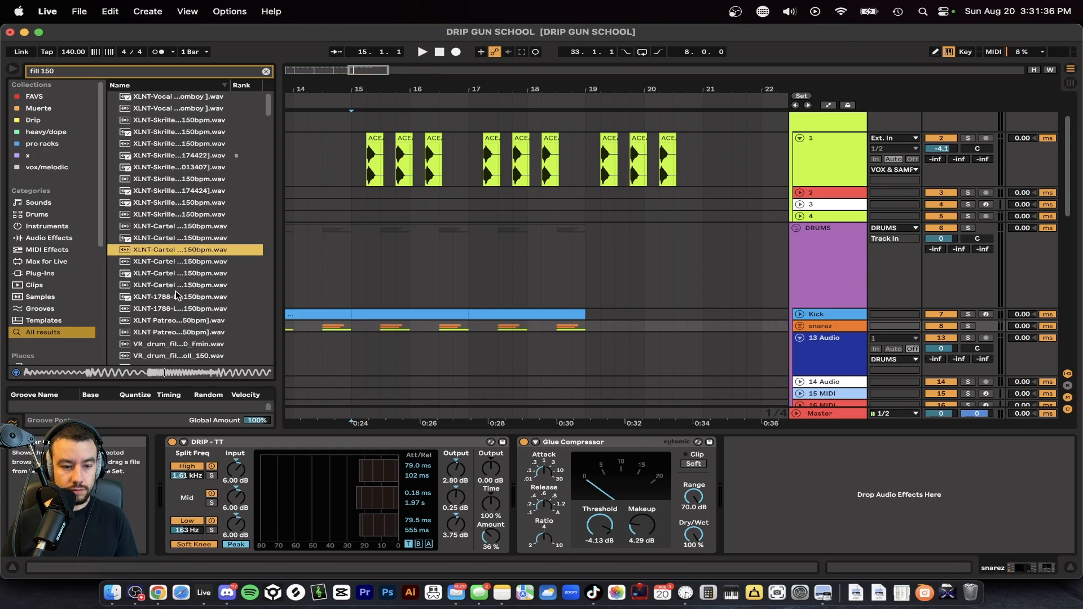
scroll(192, 265, "down", 2)
key("space")
mouse_move(196, 227)
left_mouse_down()
mouse_move(406, 278)
mouse_move(442, 370)
mouse_move(466, 370)
mouse_move(476, 347)
mouse_move(462, 342)
left_mouse_up()
left_click(443, 344)
key("space")
key("space")
scroll(460, 350, "up", 1)
scroll(459, 350, "up", 2)
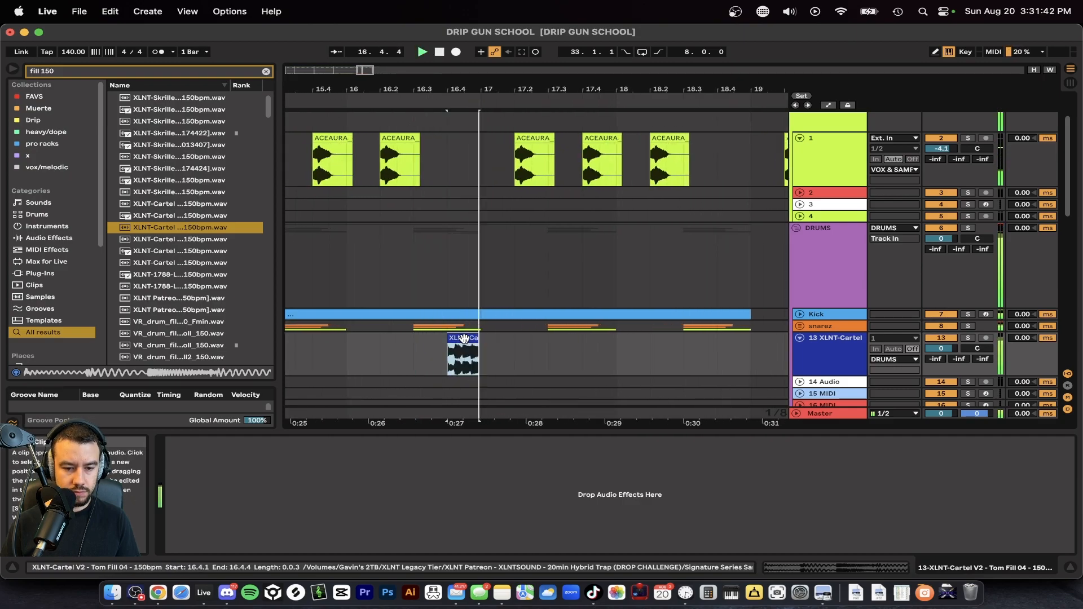
- Open the tom fill clip, set its warp mode to Beats, and set its clip tempo to 150 BPM
double_click(460, 350)
left_click(177, 451)
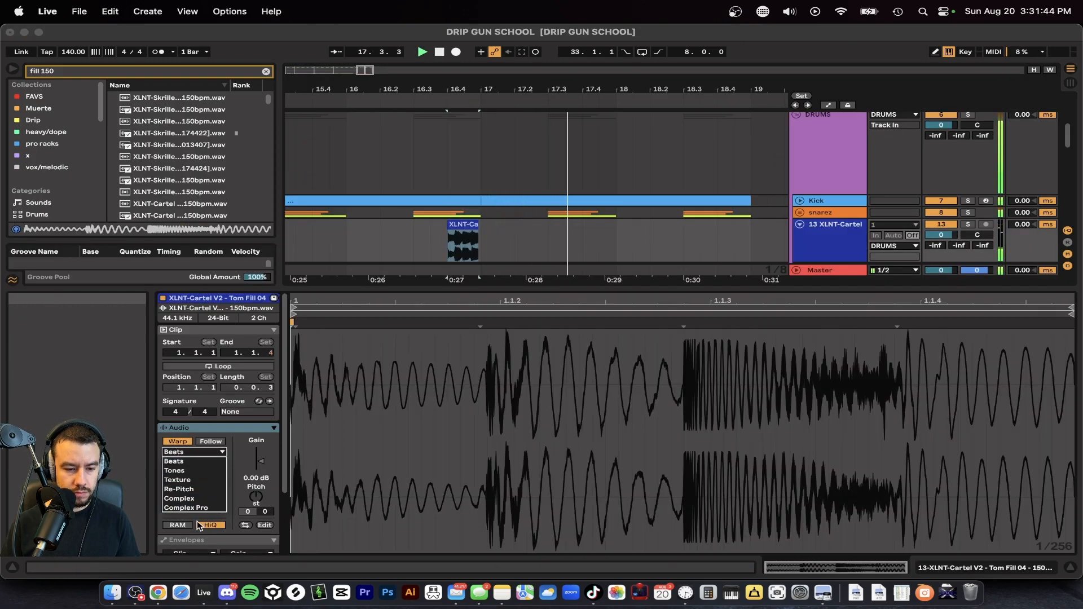
left_click(174, 460)
scroll(207, 209, "down", 5)
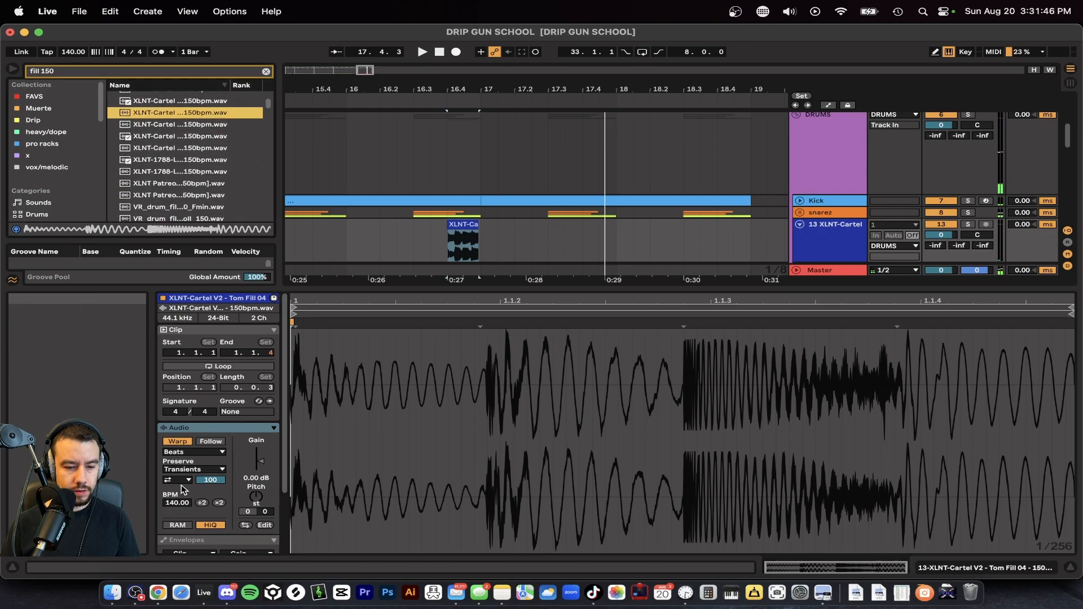
left_click_drag(178, 502, 179, 508)
type("150")
key("Return")
left_click(194, 451)
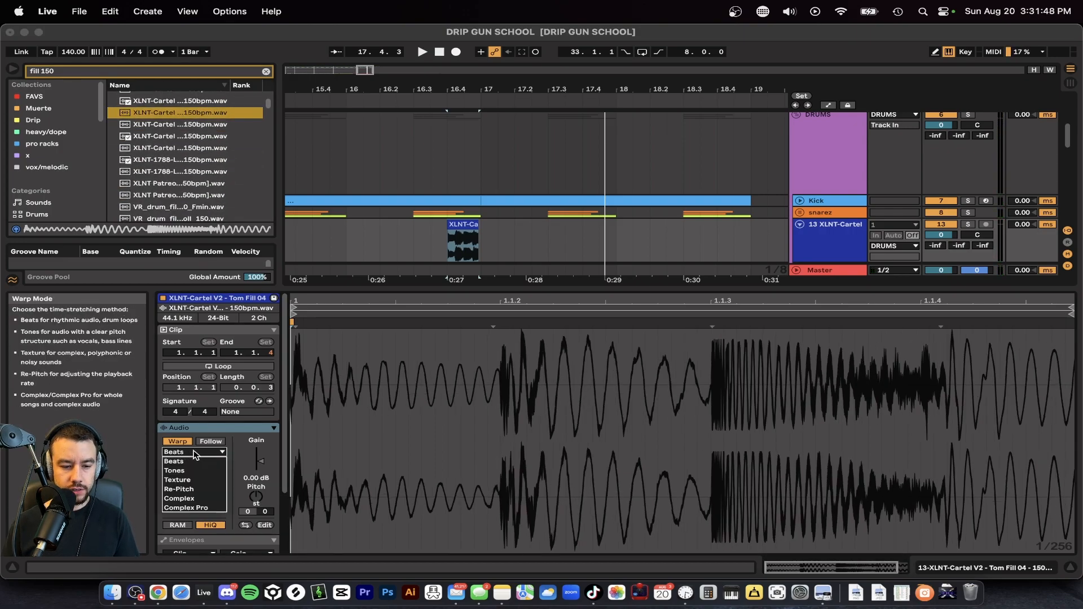
left_click(221, 492)
left_click(194, 452)
left_click(180, 451)
- Extend the tom fill clip to end at 17.1.1 and set its track volume to -3.2 dB while playing from 15.1.1
left_click_drag(477, 225, 482, 224)
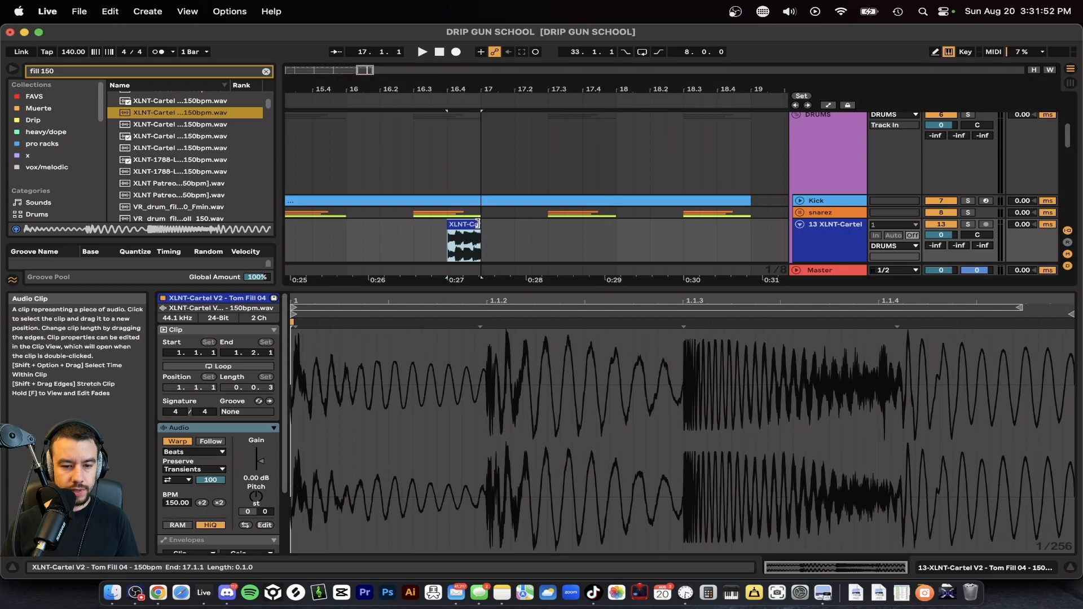
scroll(484, 227, "down", 5)
left_click(314, 241)
key("space")
scroll(461, 226, "down", 4)
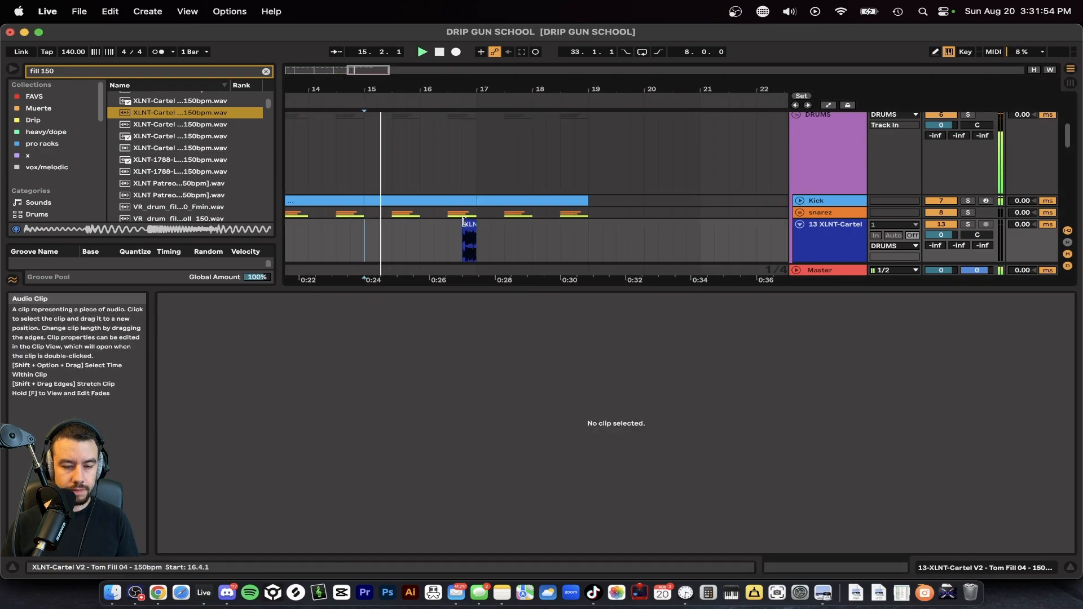
left_click_drag(945, 228, 945, 232)
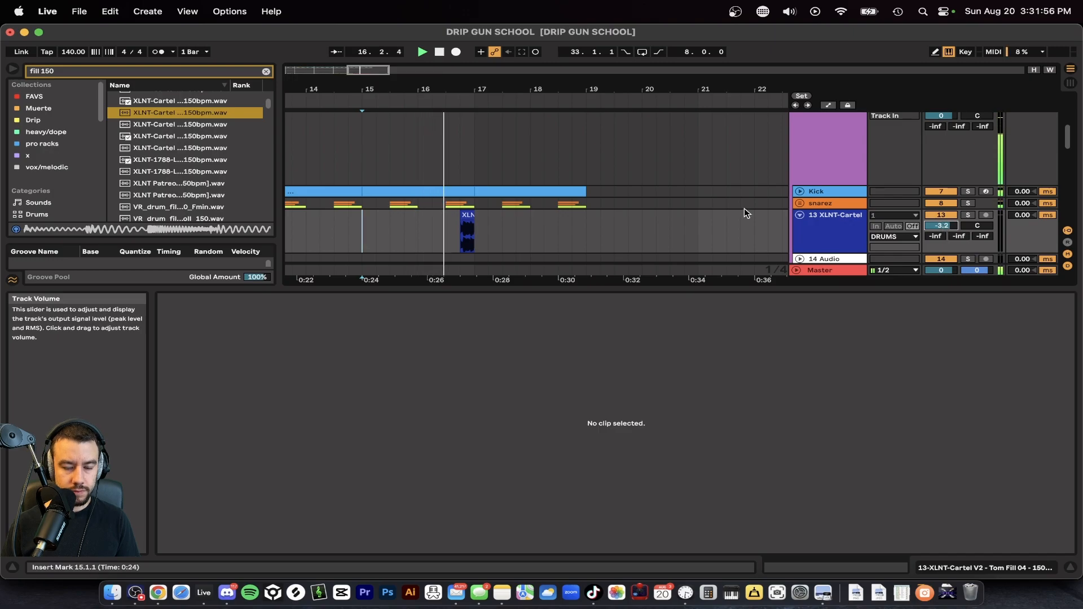
double_click(509, 287)
scroll(524, 288, "up", 3)
scroll(535, 285, "left", 2)
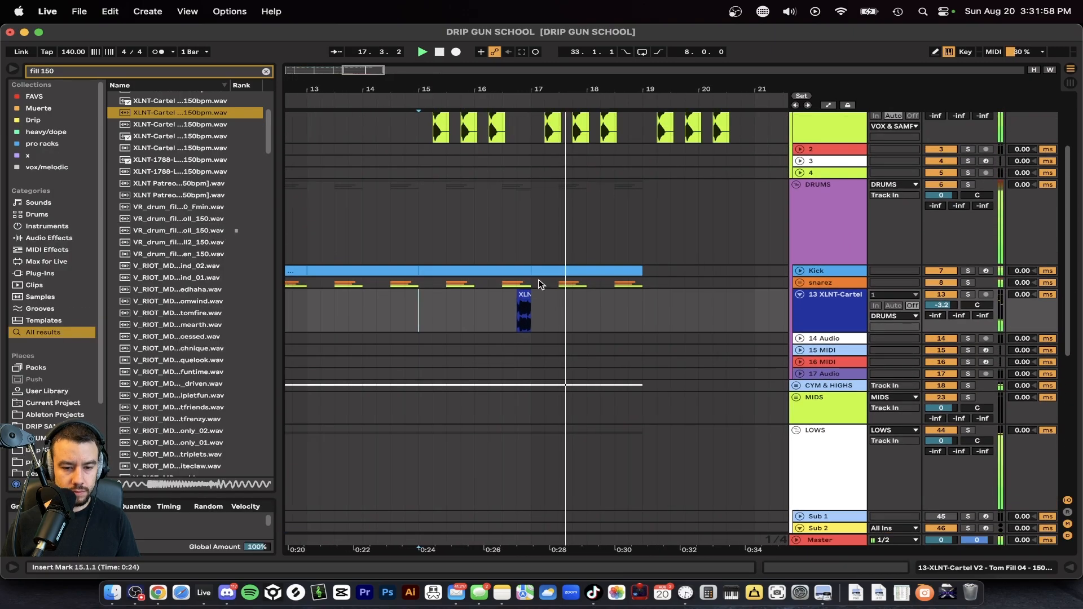
- Try the tom fill on the last beat of bar 18, play from 15.1.1, and undo the move
left_click_drag(523, 294, 632, 294)
scroll(550, 314, "up", 3)
scroll(550, 313, "down", 3)
left_click(418, 311)
key("space")
key("space")
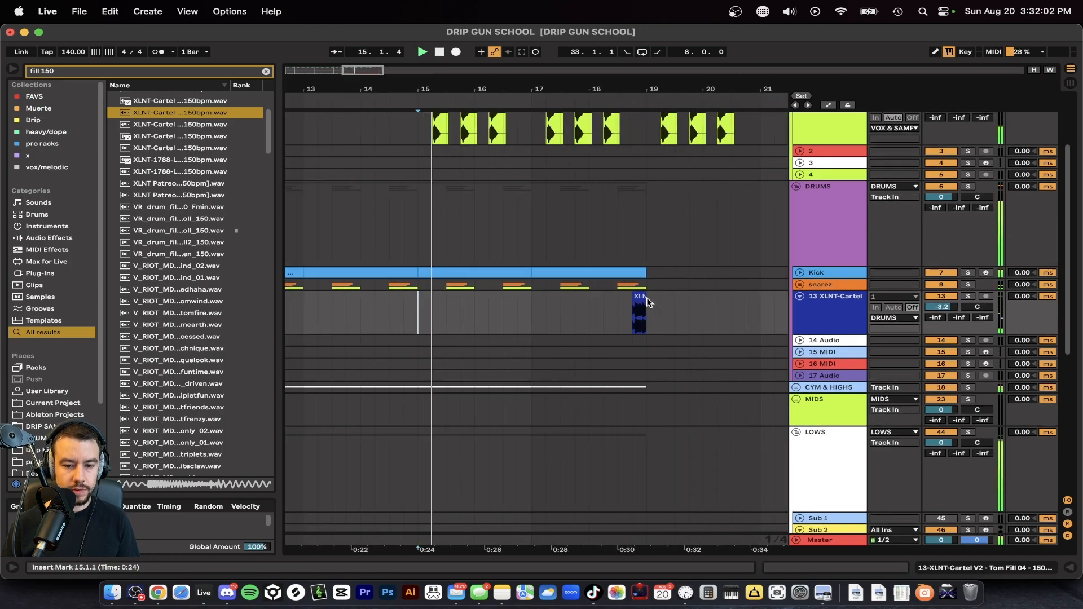
key("super+z")
- Play the arrangement from 13.1.1 and restart playback from 11.1.1 to hear the section before the chants
scroll(462, 303, "down", 3)
left_click(370, 245)
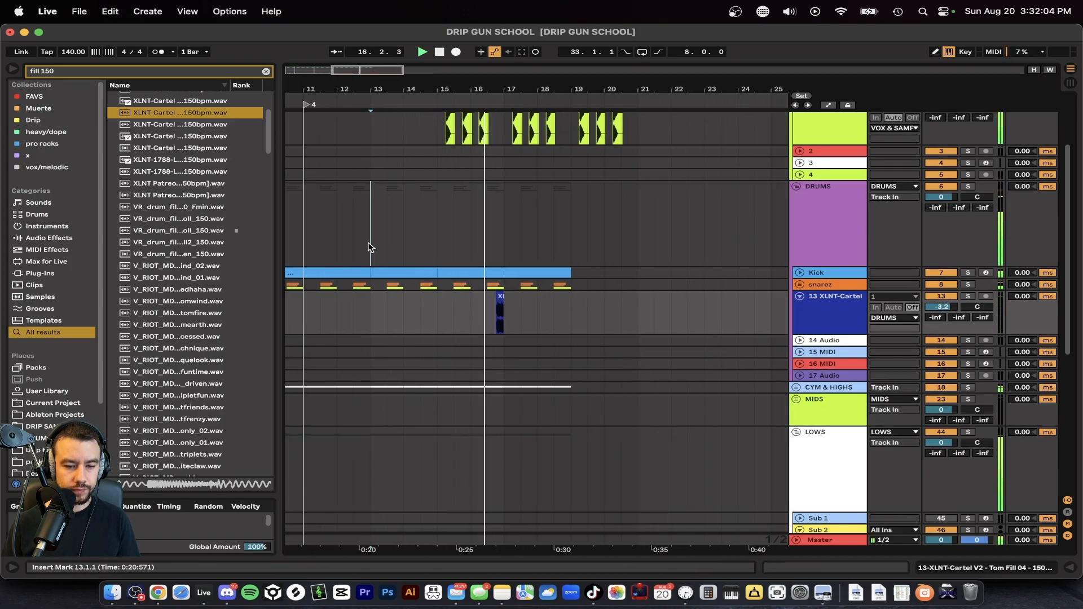
key("space")
key("space")
scroll(383, 269, "up", 2)
scroll(383, 269, "left", 2)
left_click(343, 283)
key("space")
key("space")
left_click(362, 292)
key("space")
key("space")
scroll(372, 292, "up", 3)
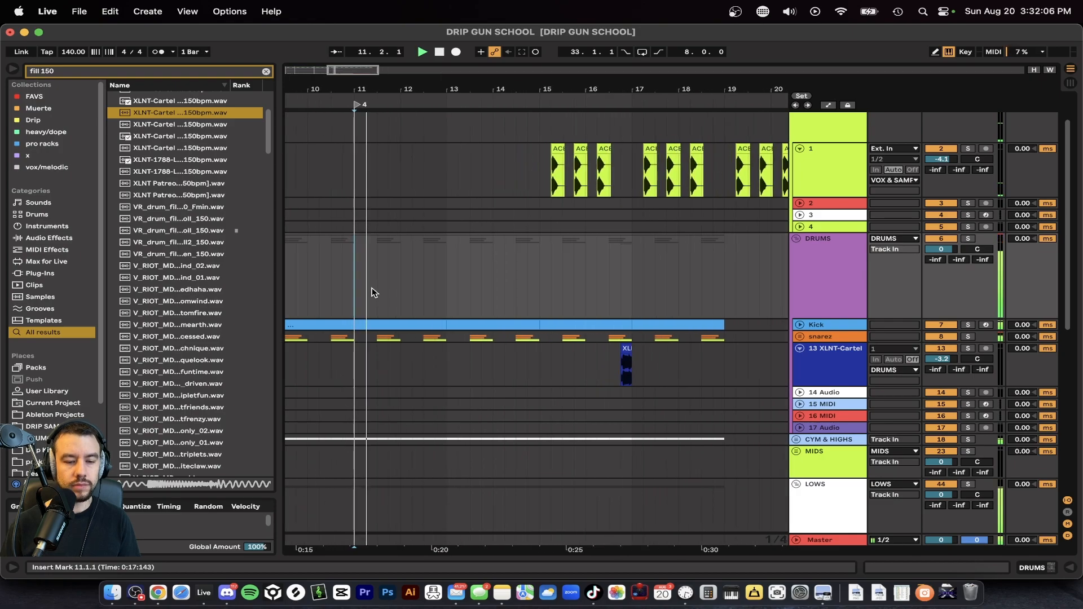
- Copy the chant clip at 15.2.1 and paste it on track 1 at 11.4.1 and 13.4.1 during playback
scroll(372, 292, "left", 2)
scroll(372, 292, "down", 3)
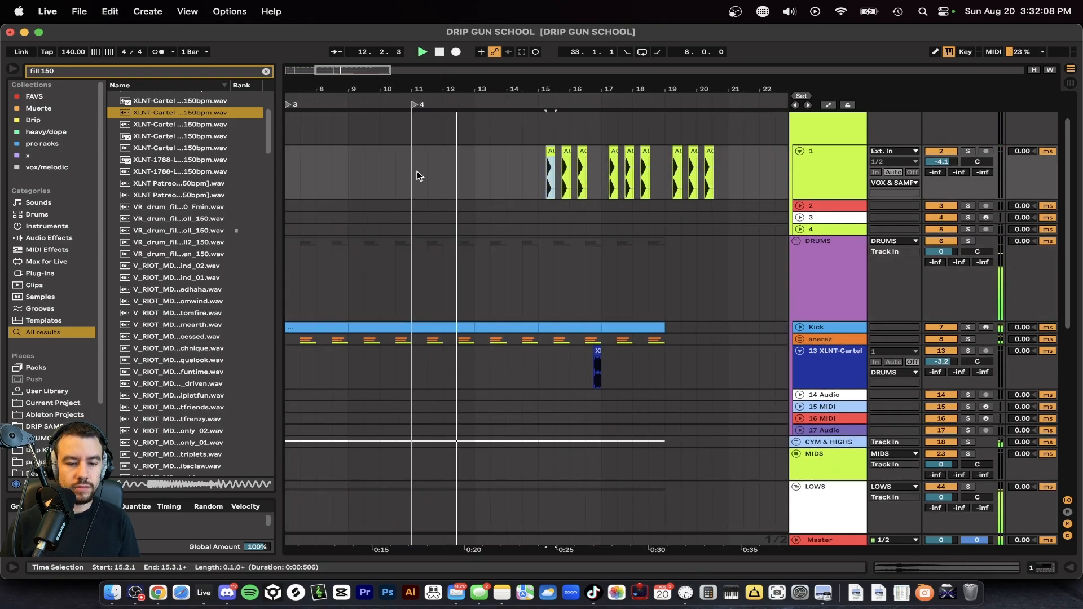
key("space")
key("space")
scroll(440, 196, "up", 3)
left_click(449, 181)
key("super+v")
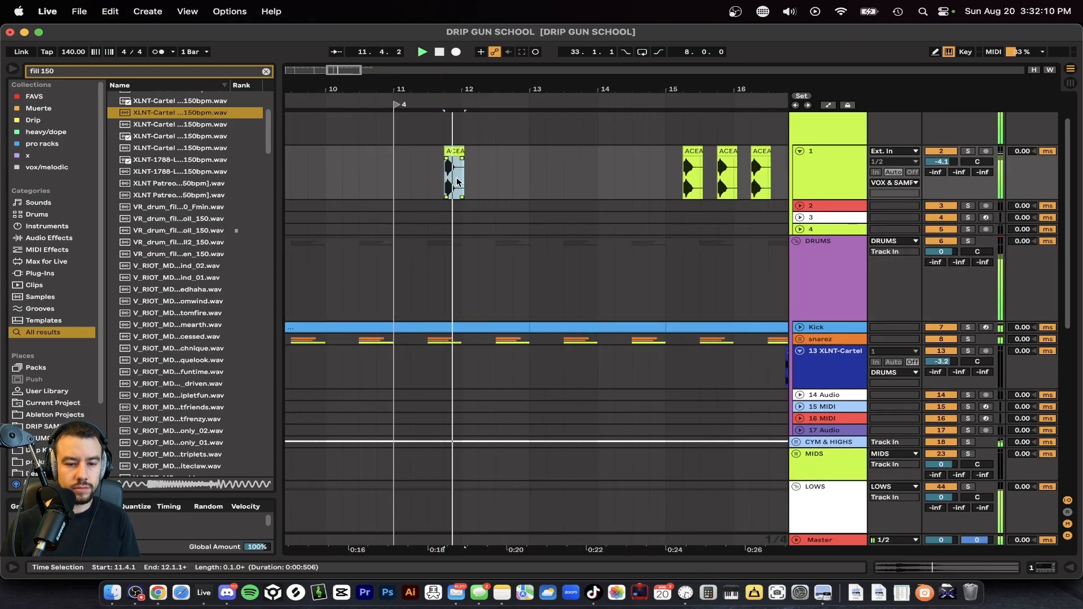
left_click(581, 169)
key("super+v")
scroll(580, 167, "down", 2)
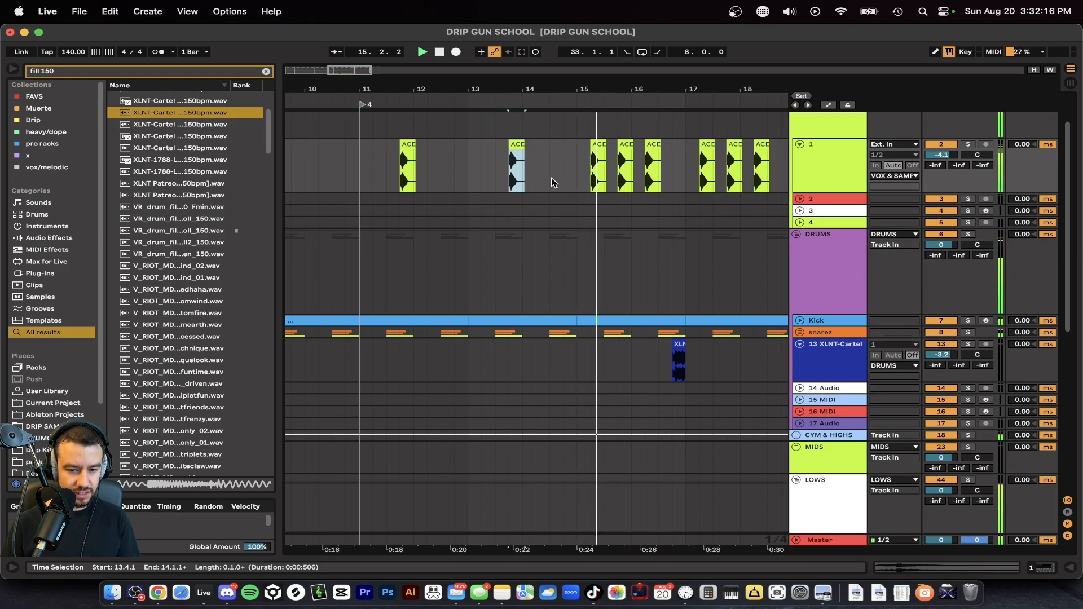
- Listen to the chants and tom fill through bar 19 and stop playback
scroll(552, 182, "down", 3)
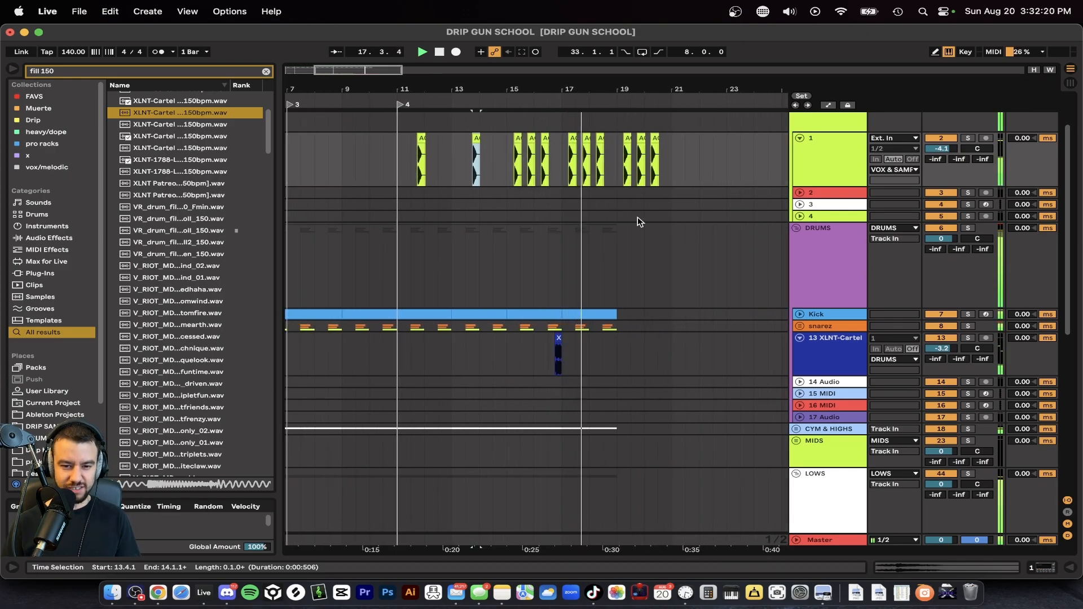
scroll(637, 217, "up", 3)
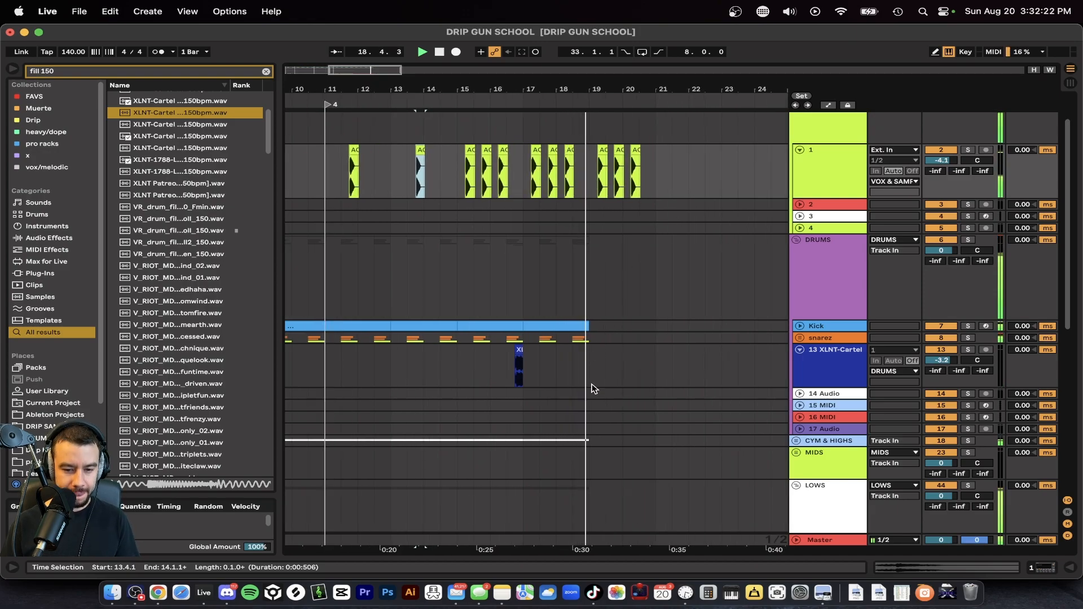
scroll(590, 443, "down", 8)
key("space")
scroll(590, 443, "up", 10)
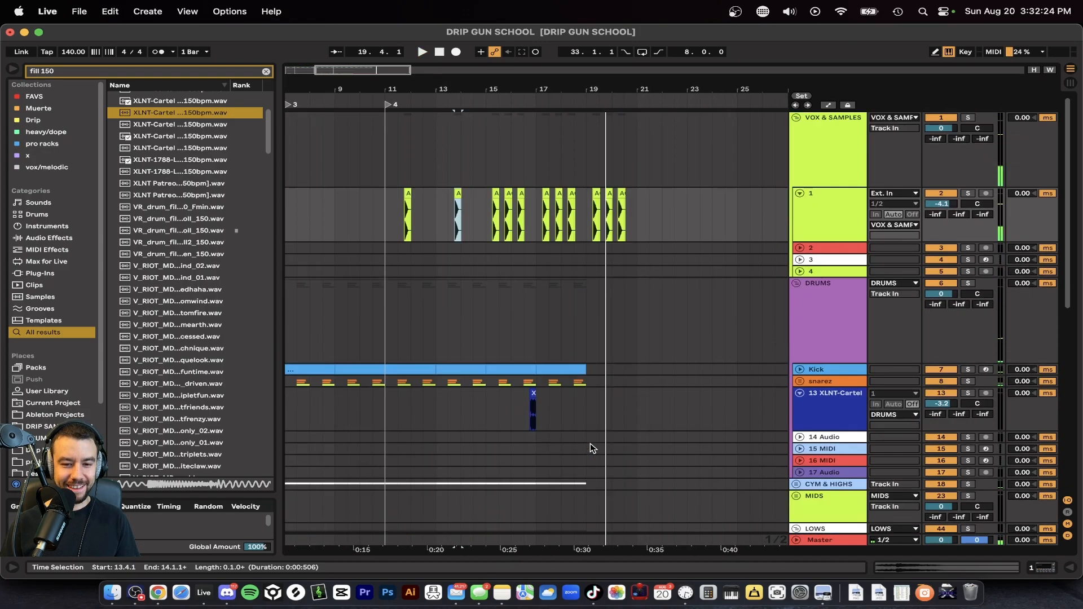
- Select the time range from 19.1.1 to 21.1.1 containing the last chant clips
left_click_drag(649, 299, 594, 188)
scroll(594, 189, "down", 5)
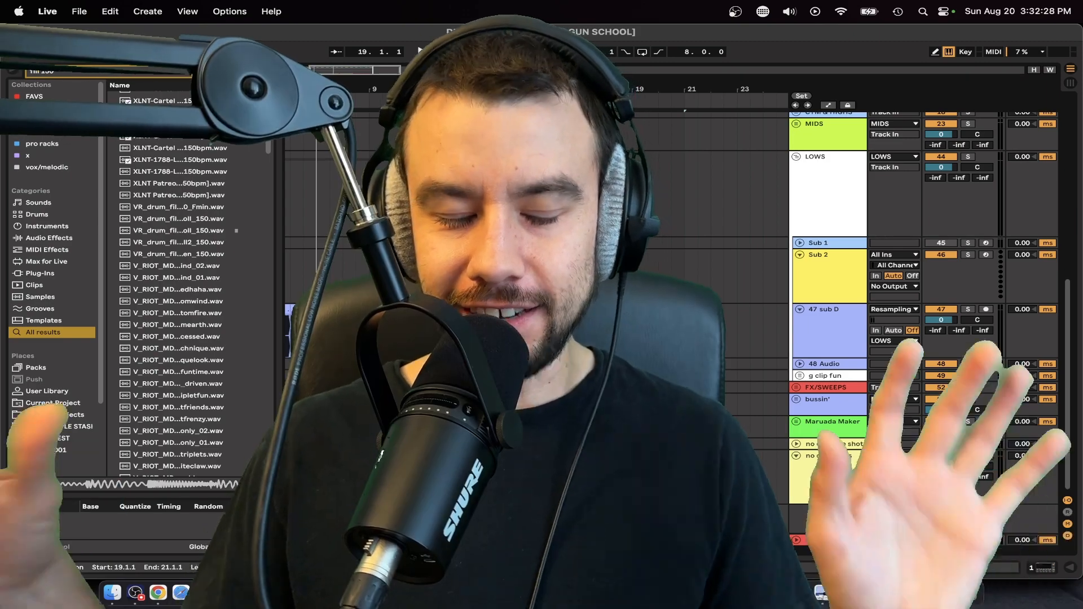